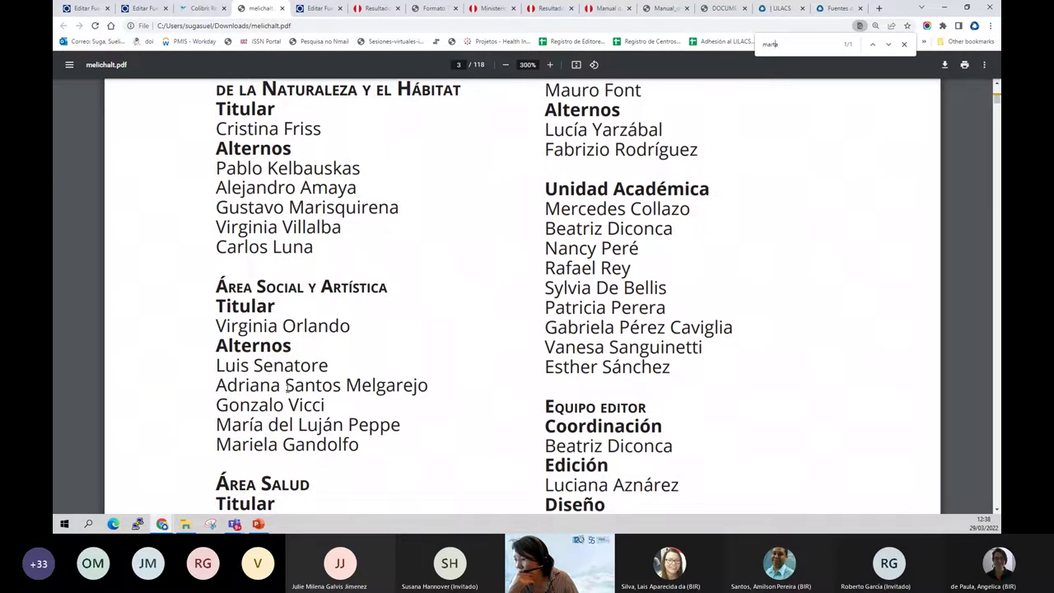
Examine the editorial credits and the start of the table of contents in melichalt.pdf.
scroll(287, 385, down, 2)
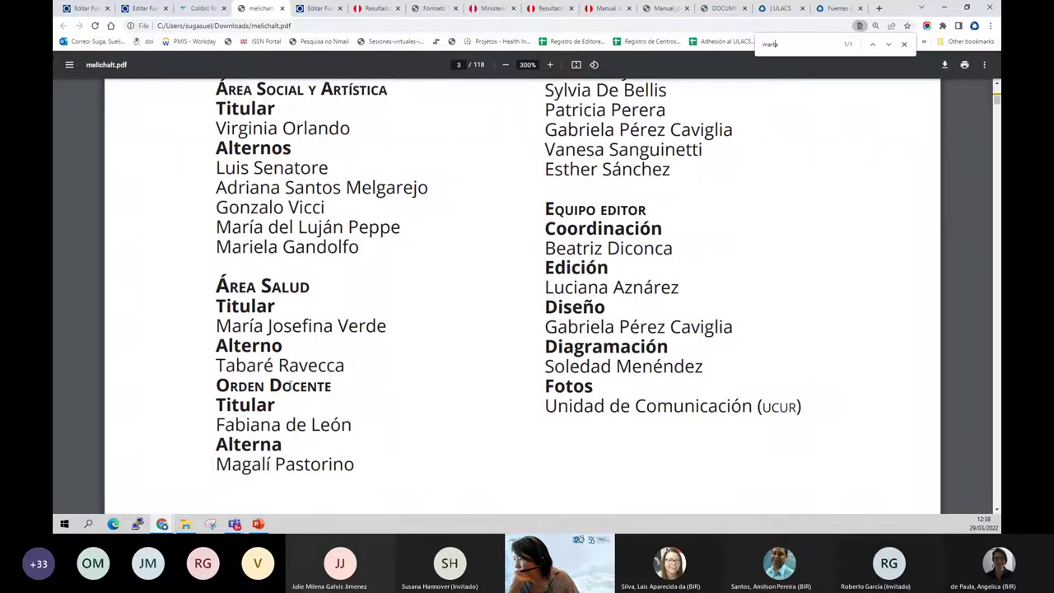
scroll(296, 384, down, 4)
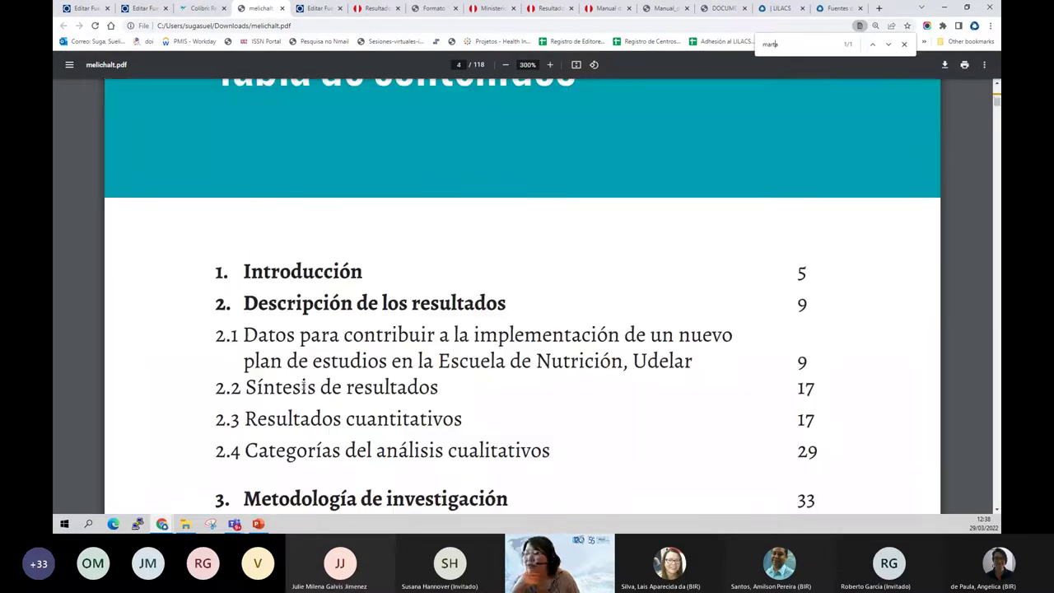
scroll(305, 225, up, 5)
scroll(241, 138, up, 2)
Open the monographic-level personal author entry in the FI-ADMIN record and review its affiliation fields and responsibility options.
click(133, 9)
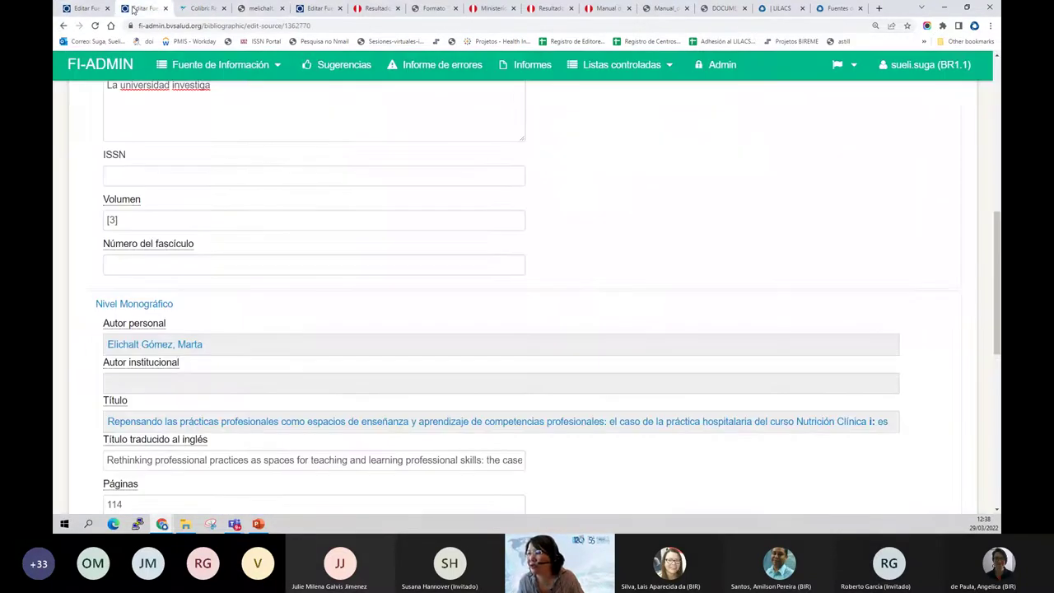
click(272, 353)
scroll(480, 345, down, 2)
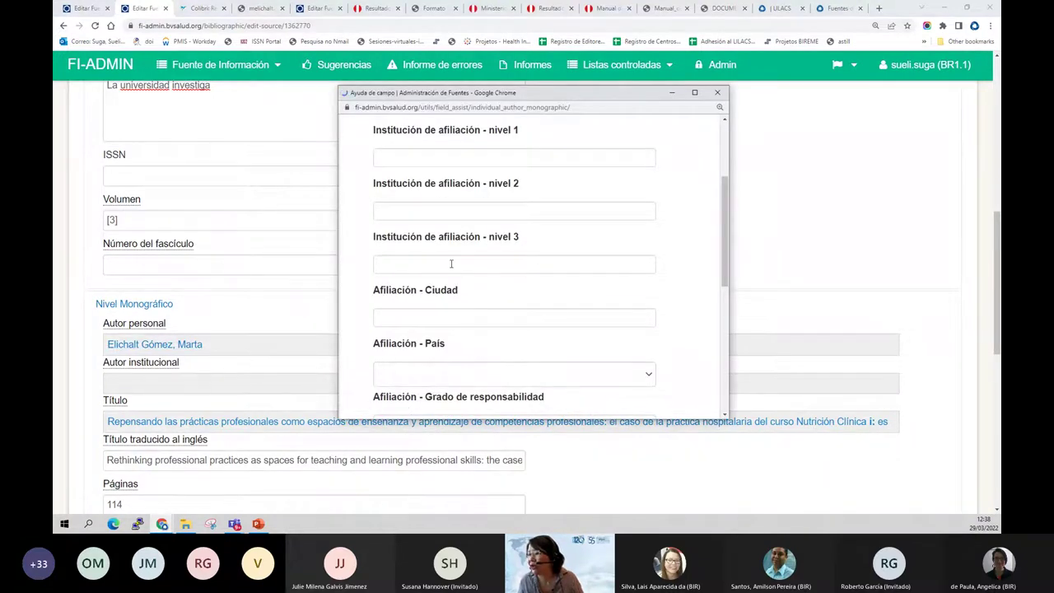
scroll(452, 270, up, 2)
scroll(453, 270, down, 1)
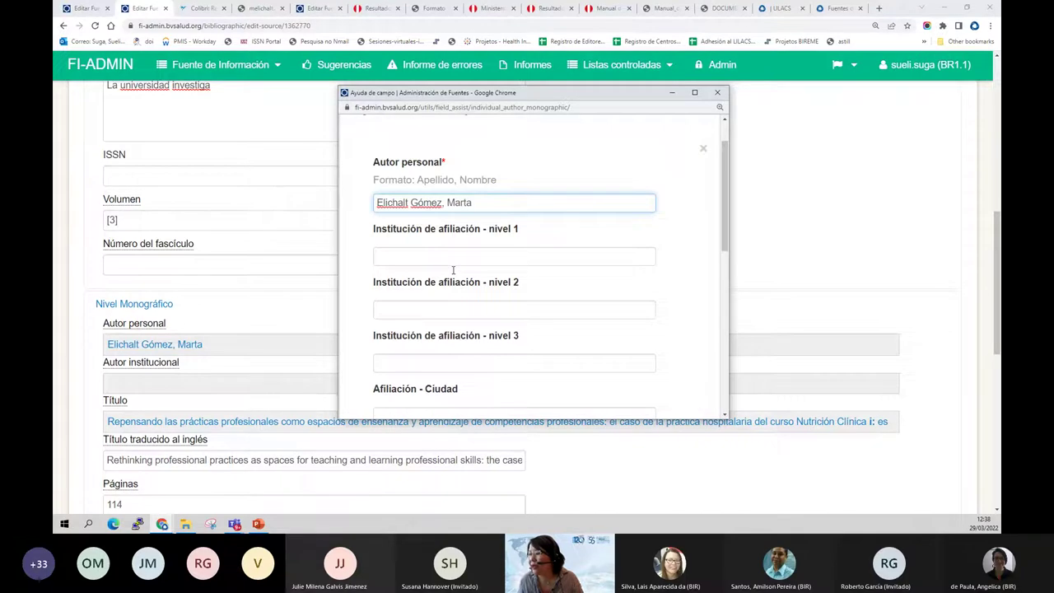
scroll(452, 270, down, 3)
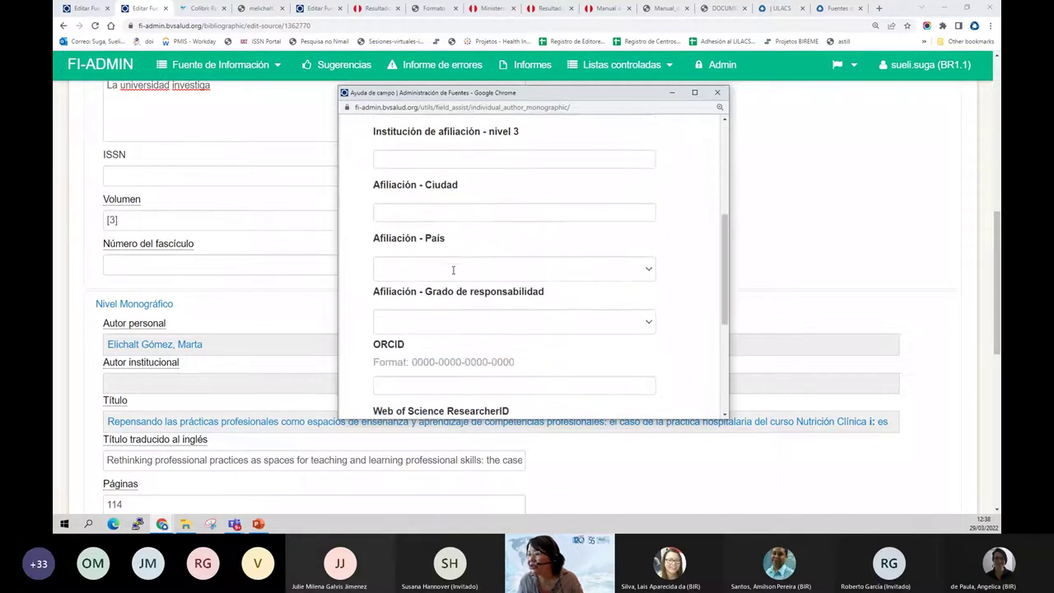
scroll(452, 270, down, 1)
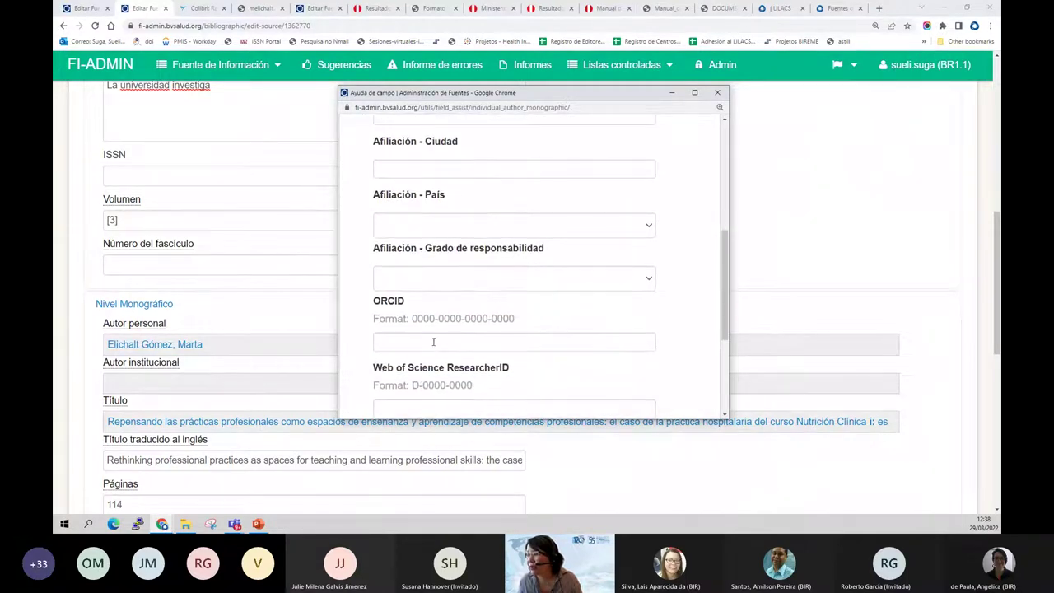
scroll(431, 329, down, 1)
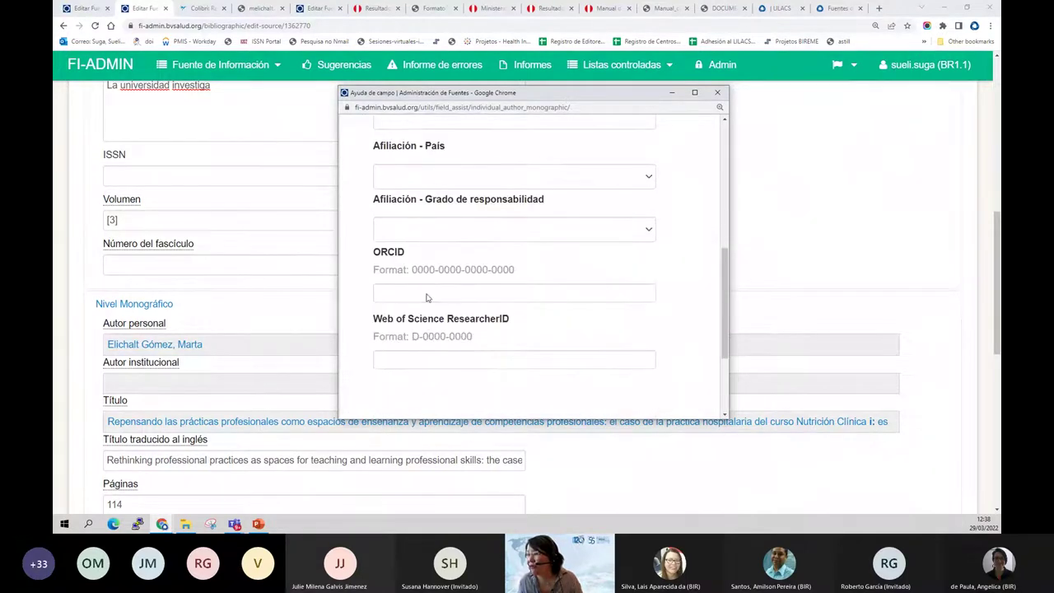
click(459, 231)
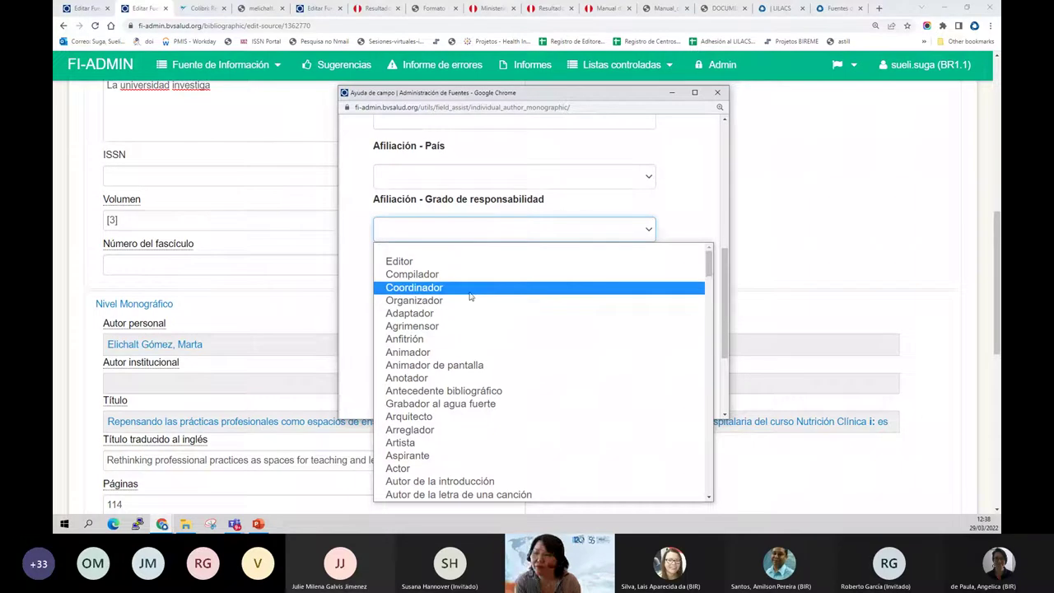
Return to melichalt.pdf and find the author's name on the title page.
click(260, 8)
scroll(288, 78, up, 3)
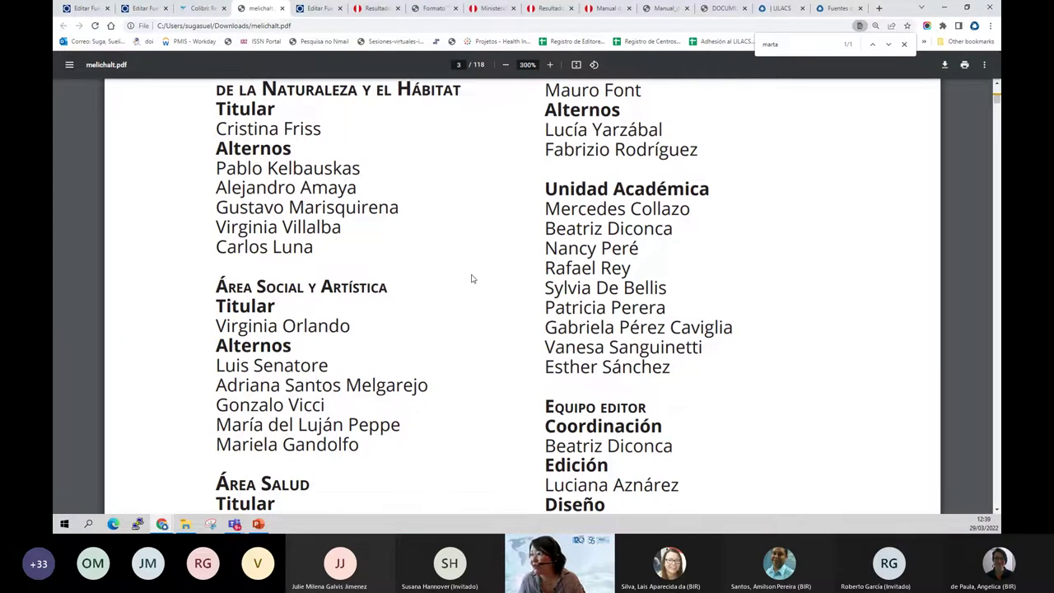
key(Return)
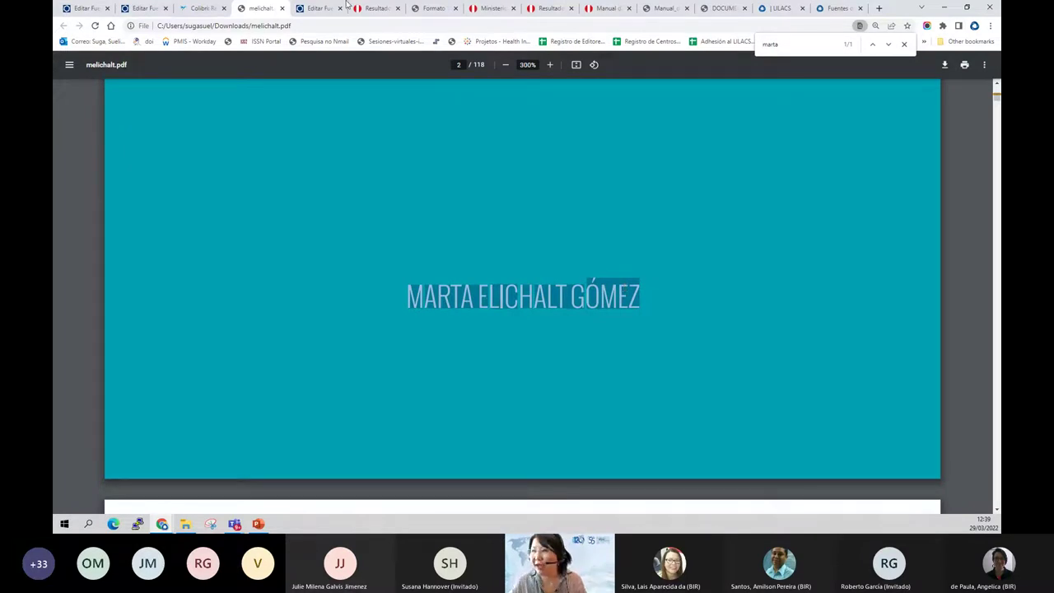
Return to the author entry, keep the degree of responsibility blank, check the ORCID and ResearcherID fields, and close it without saving.
click(144, 8)
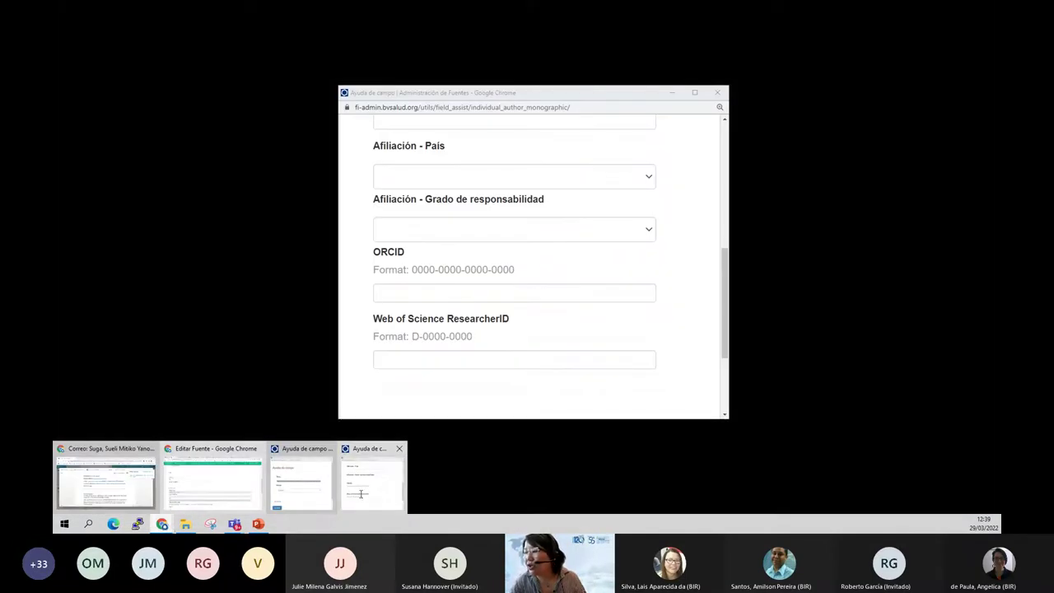
click(367, 494)
click(396, 237)
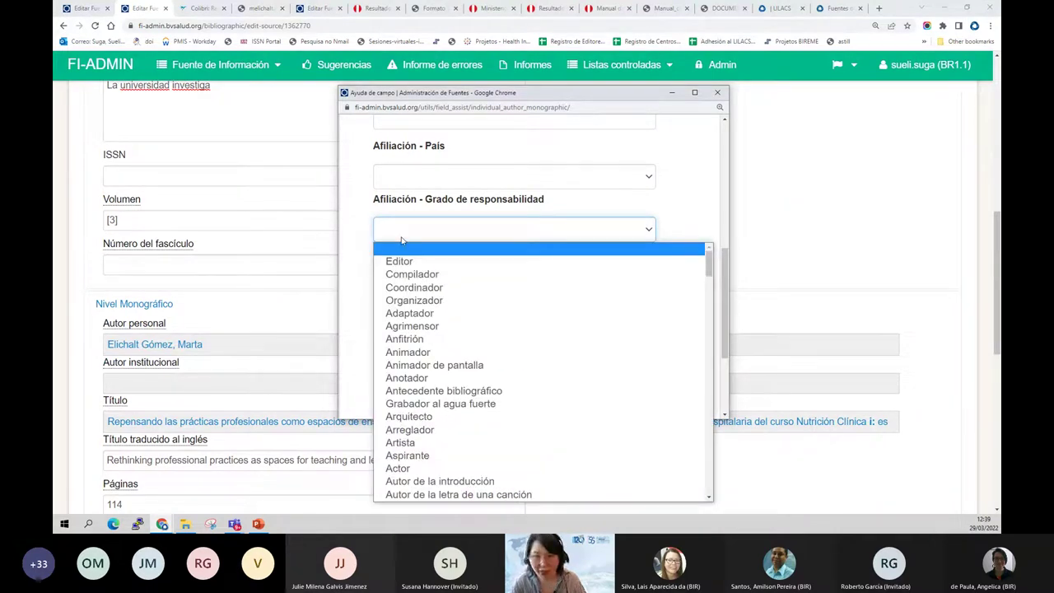
click(401, 248)
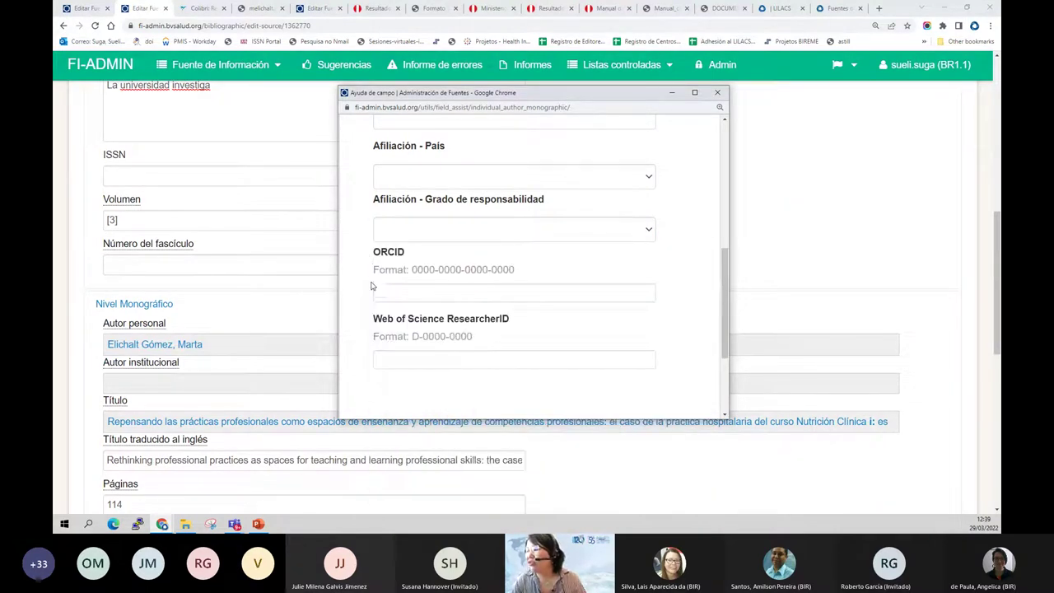
scroll(384, 247, down, 1)
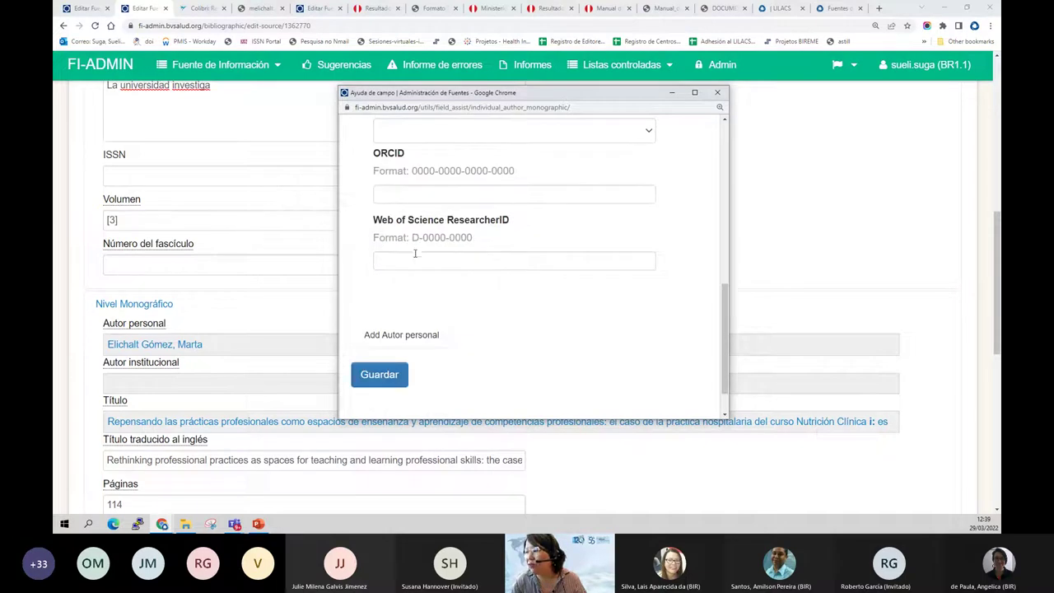
drag(470, 220, 412, 220)
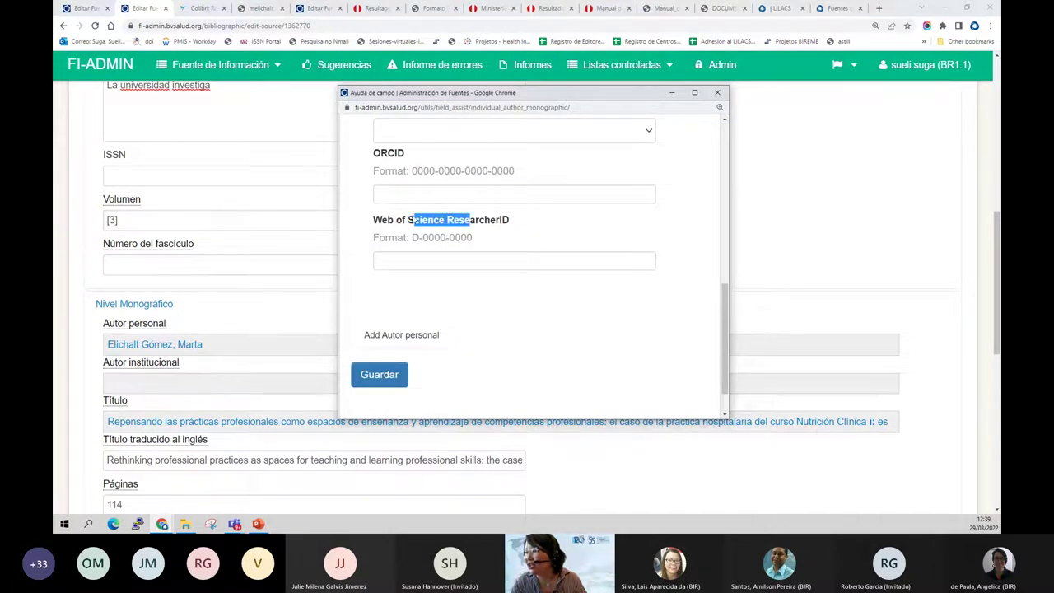
click(715, 93)
Change the end of the monographic title to lowercase "nutrición clínica" and save the title entry.
scroll(407, 282, down, 2)
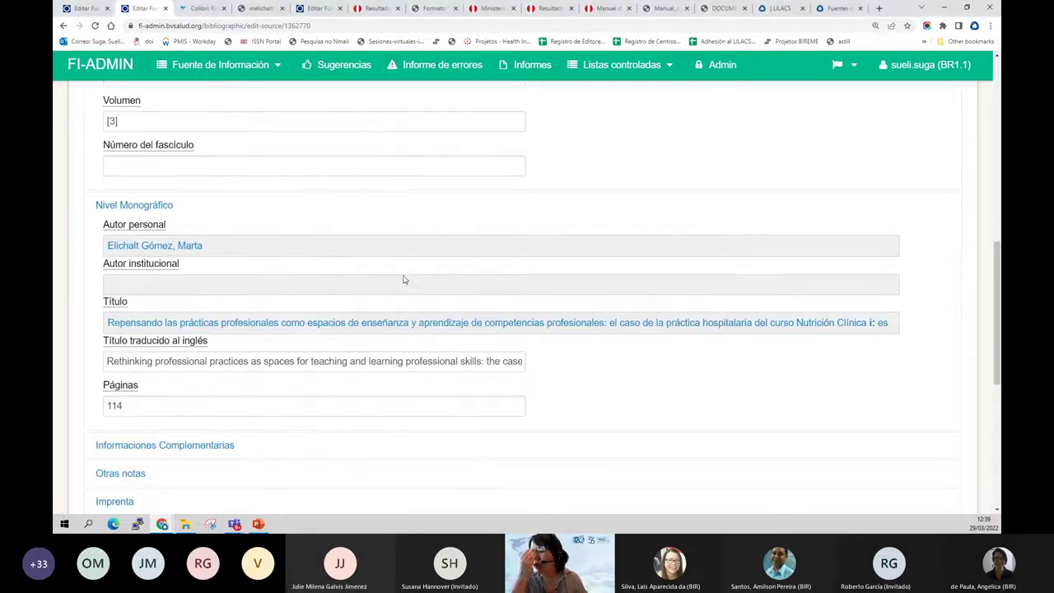
click(198, 330)
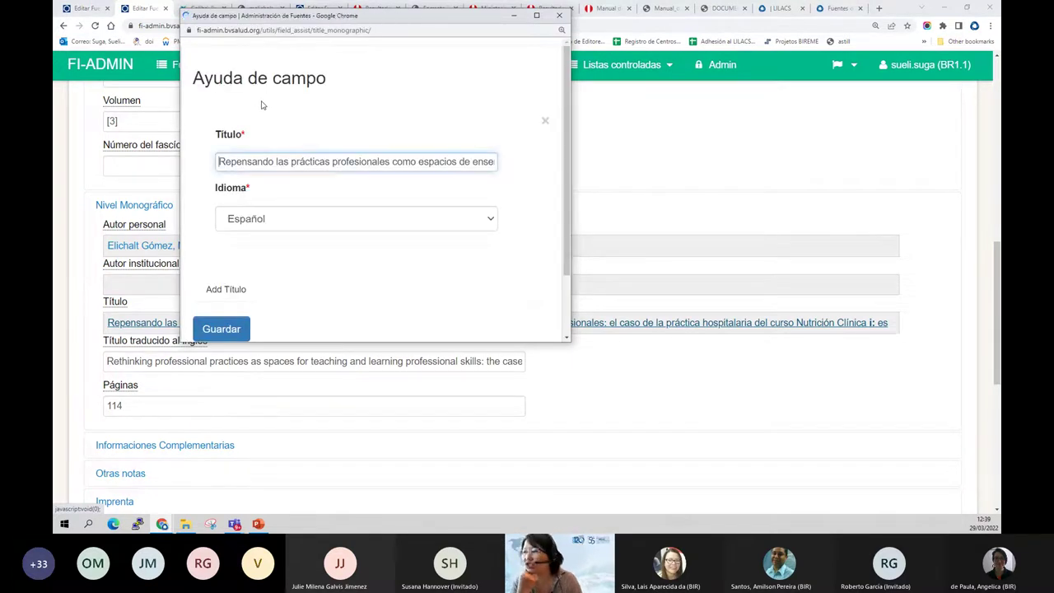
click(220, 161)
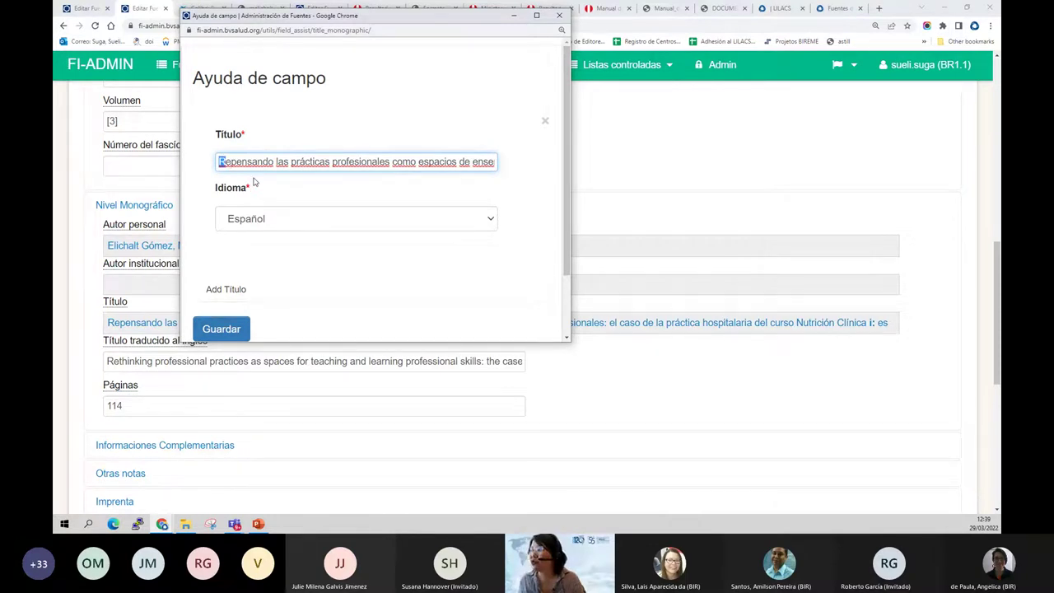
key(End)
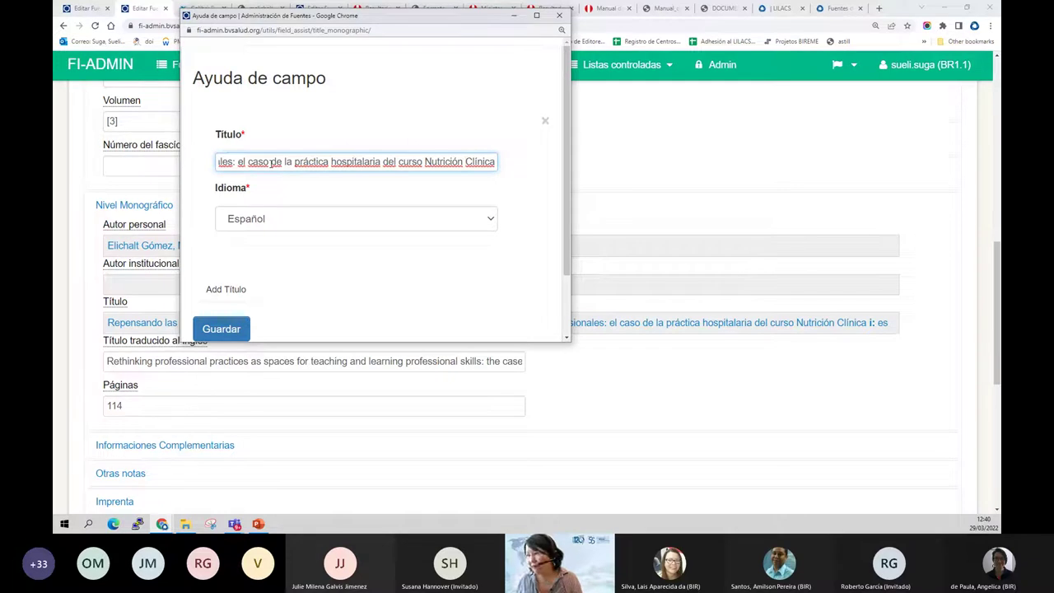
key(Delete)
text(c)
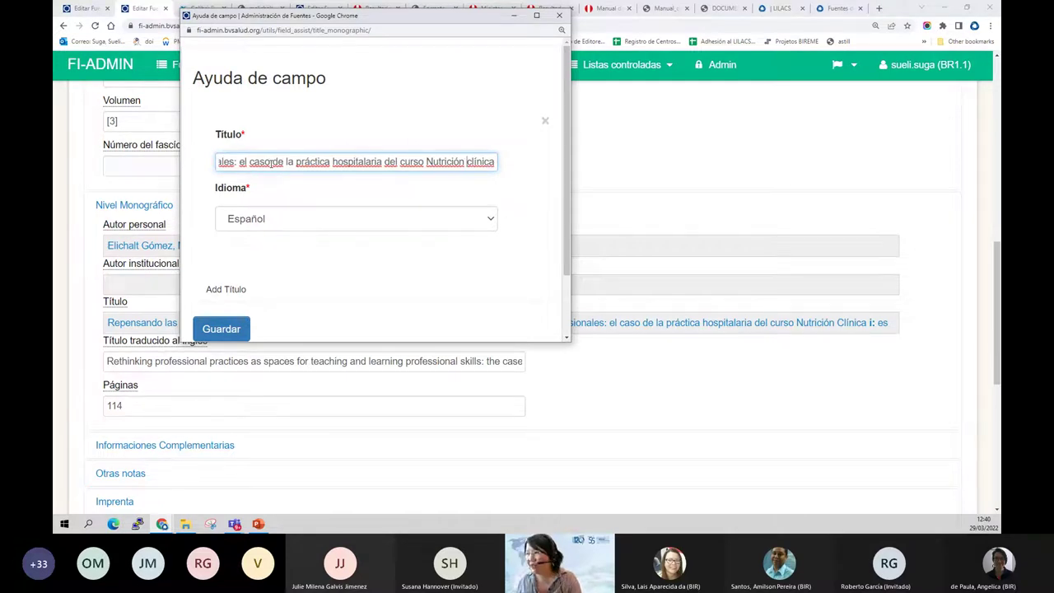
key(Left)
key(Delete)
text(n)
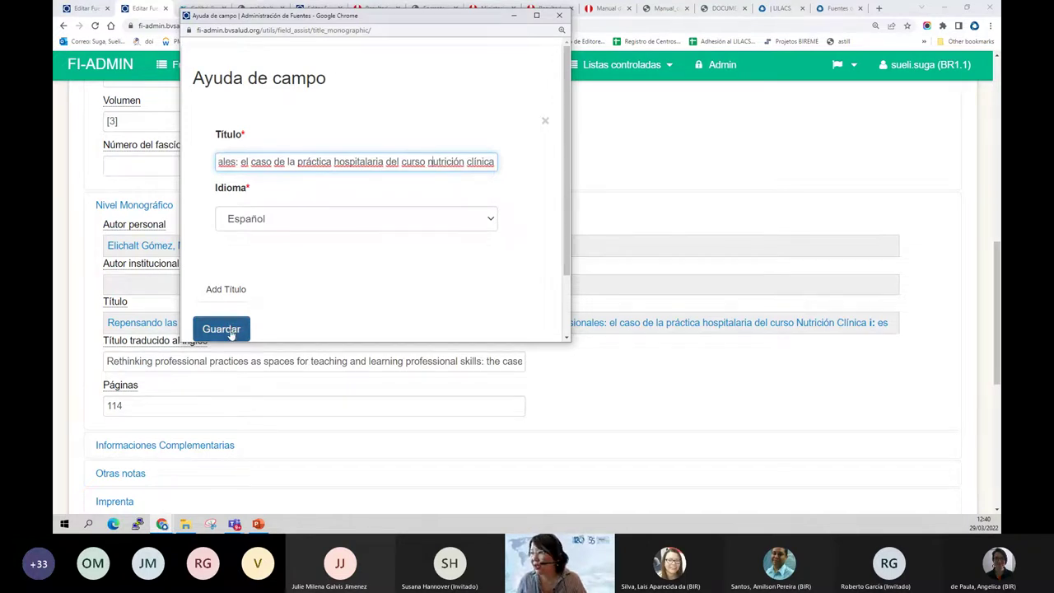
click(232, 334)
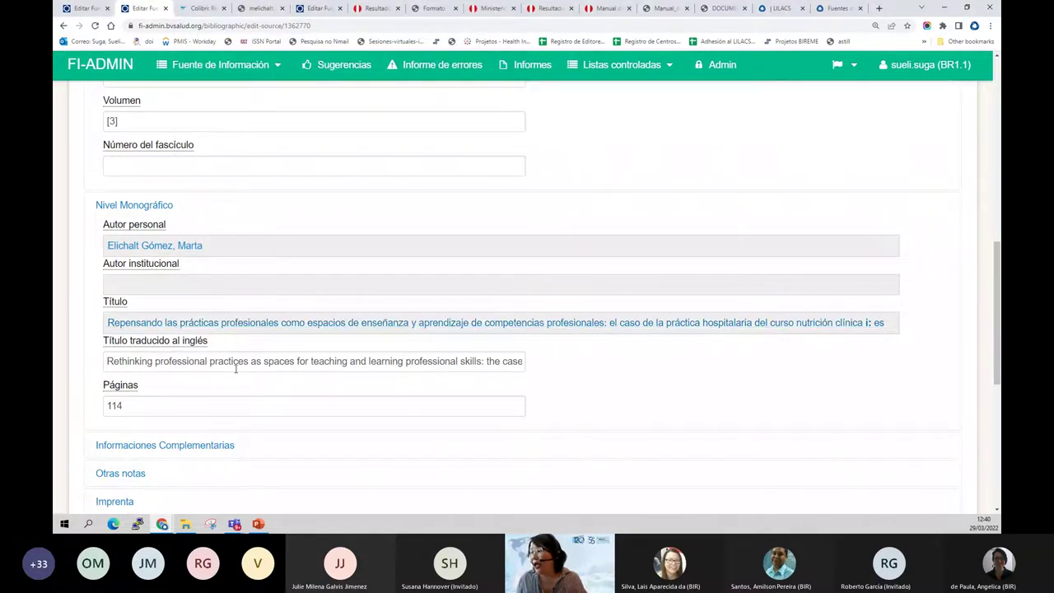
Compare the record's Spanish title and English translated title with the title page of melichalt.pdf.
click(230, 360)
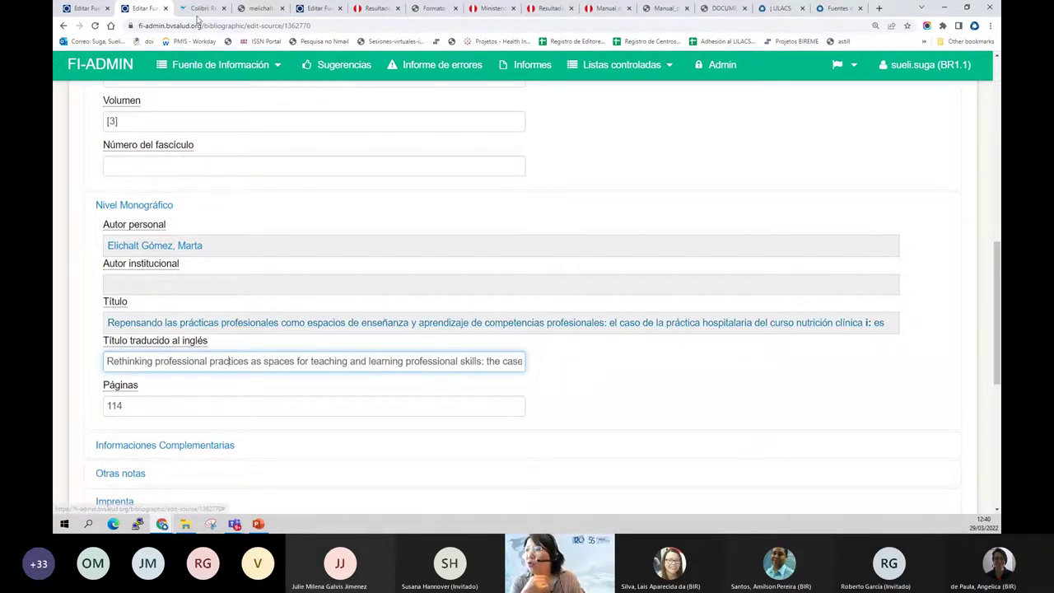
click(254, 9)
scroll(406, 367, up, 10)
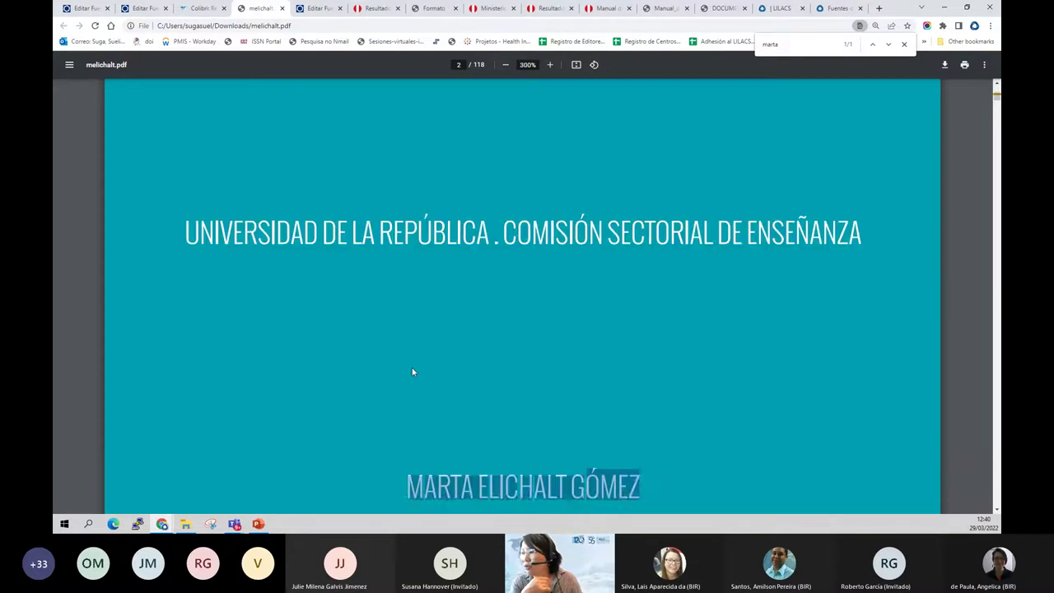
scroll(387, 356, up, 2)
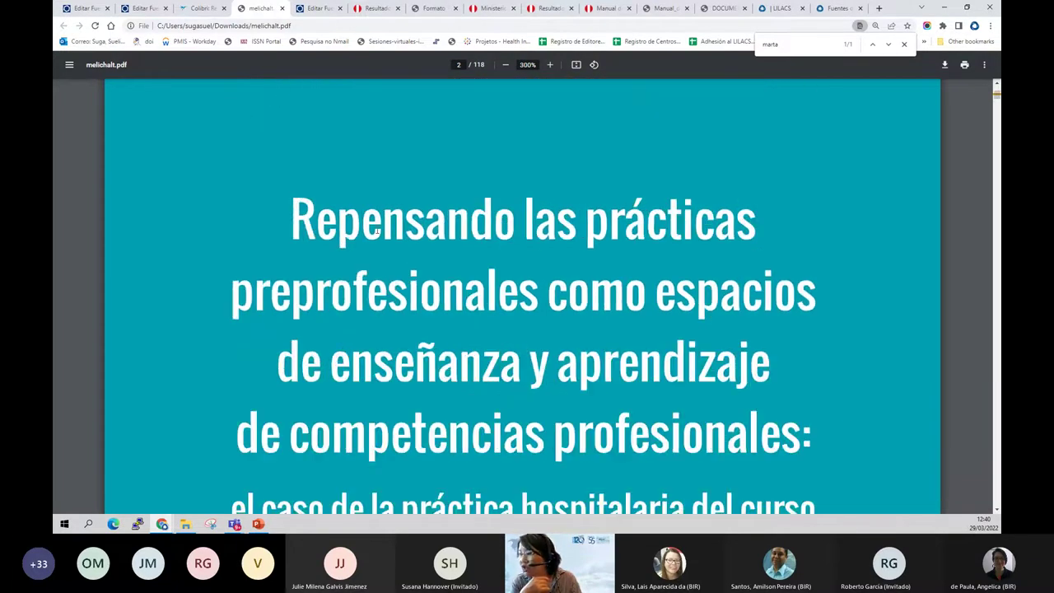
scroll(387, 356, down, 3)
scroll(376, 230, down, 4)
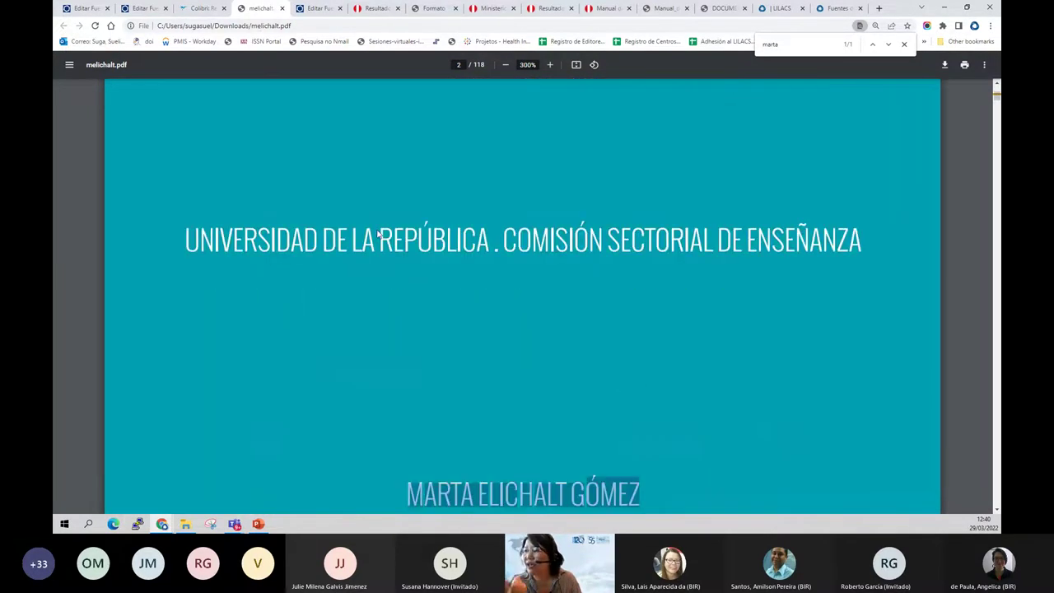
click(154, 8)
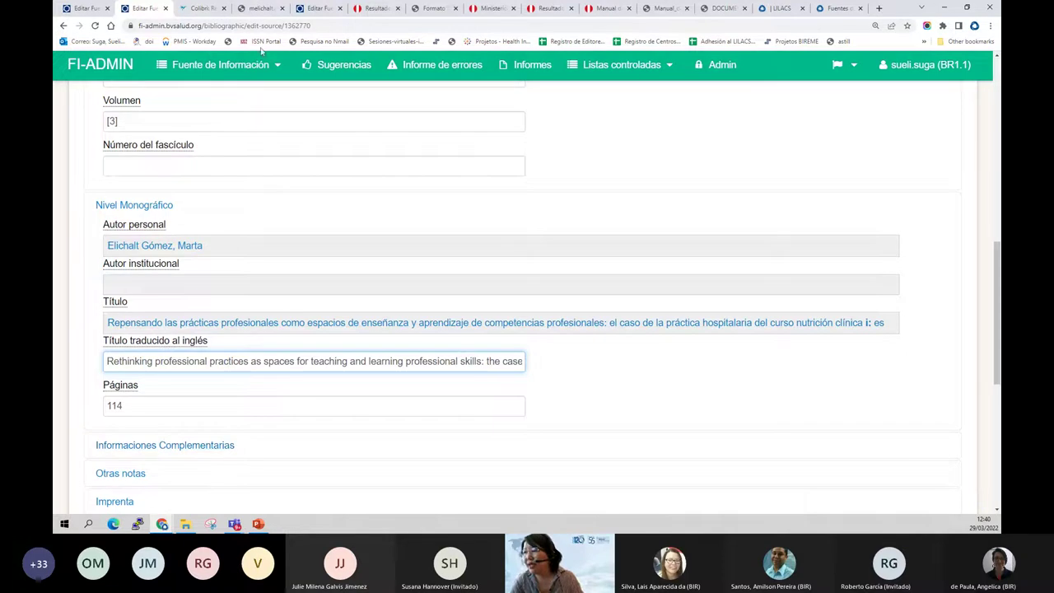
Check the last numbered page of melichalt.pdf against the record's page count.
click(255, 8)
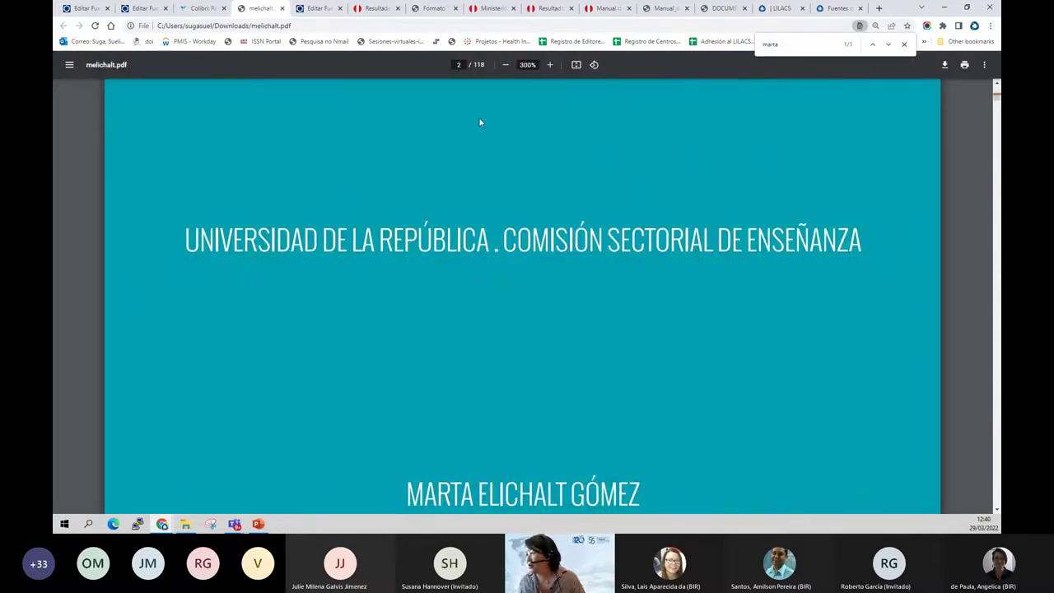
key(End)
scroll(472, 166, up, 5)
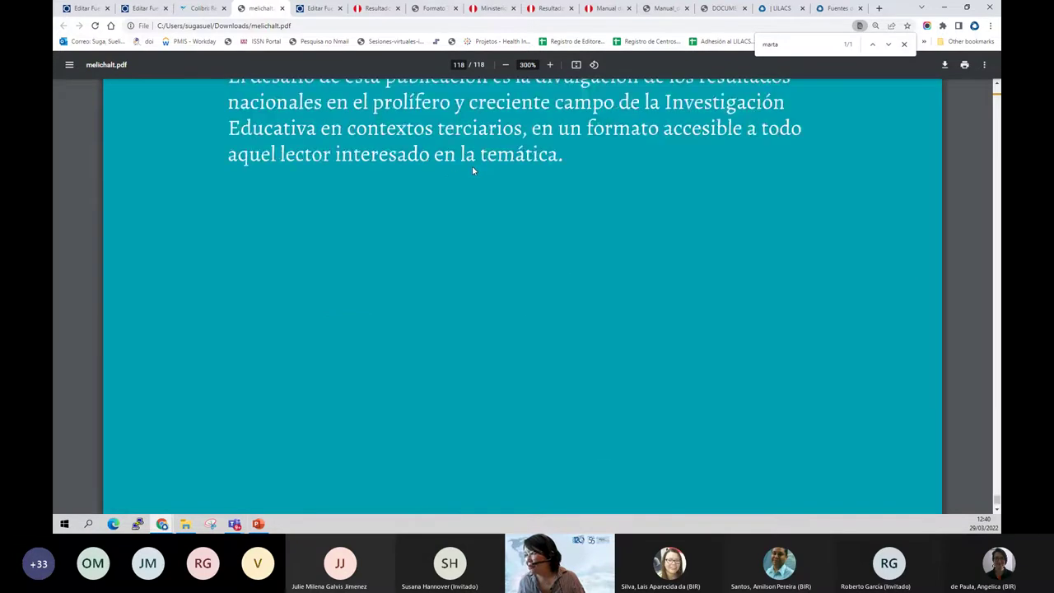
scroll(471, 166, up, 10)
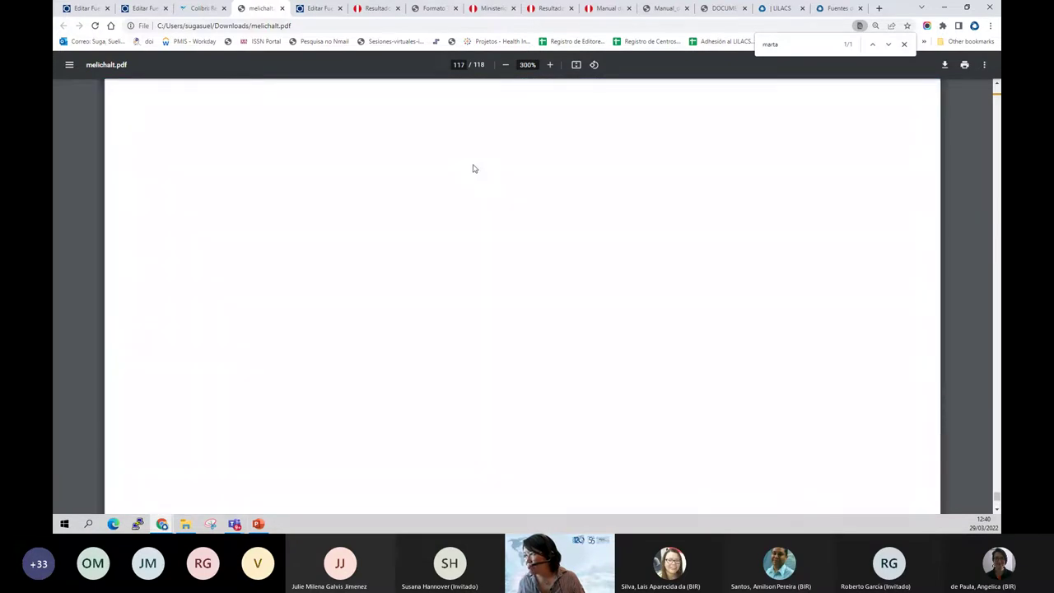
scroll(473, 167, up, 5)
scroll(472, 165, up, 10)
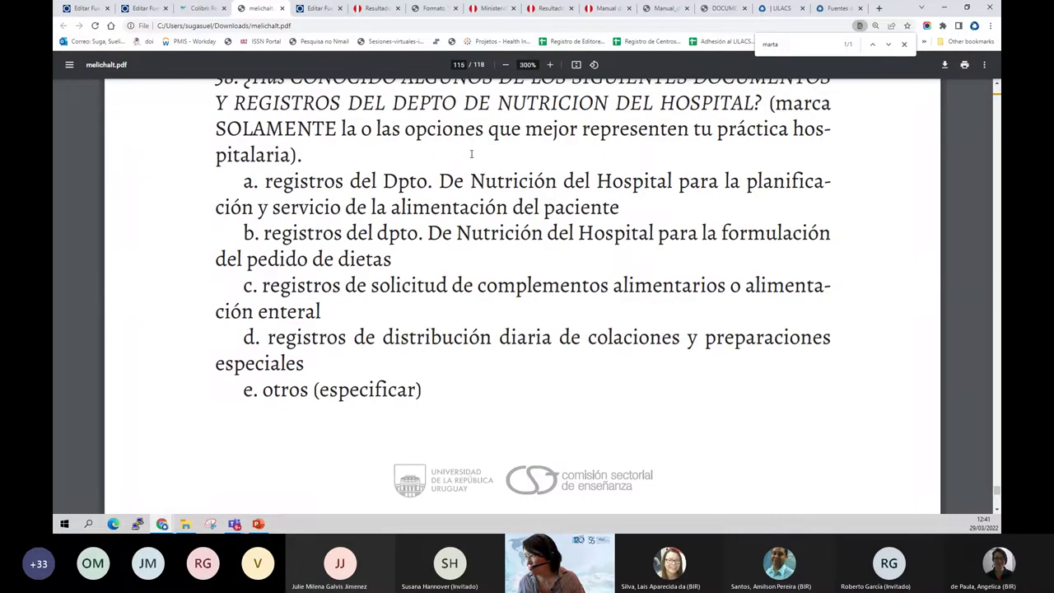
scroll(471, 154, up, 10)
scroll(472, 157, up, 10)
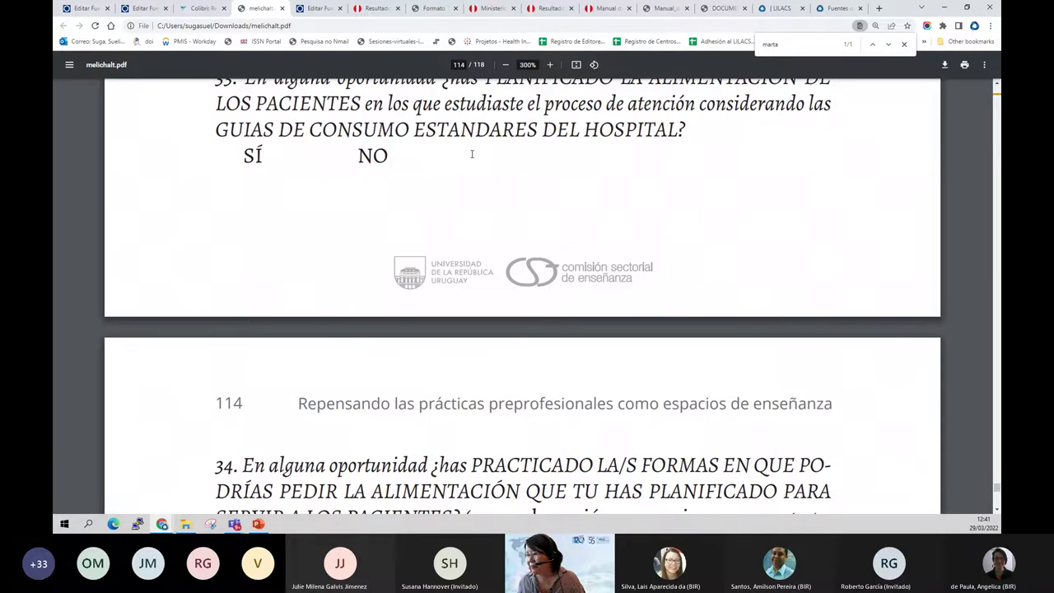
Return to the FI-ADMIN record and expand the Informaciones Complementarias section.
key(ctrl+2)
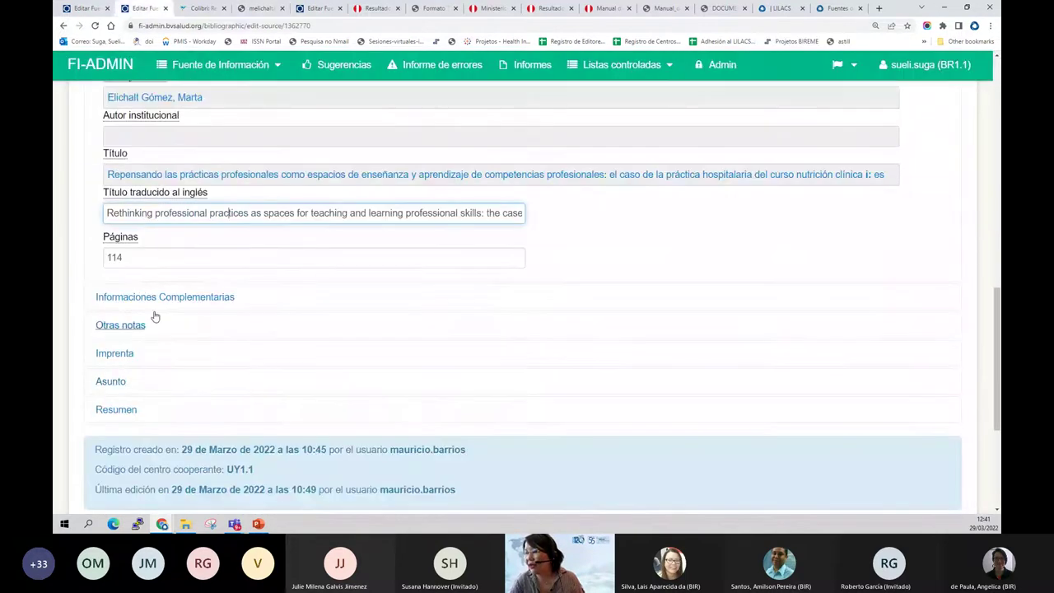
click(153, 298)
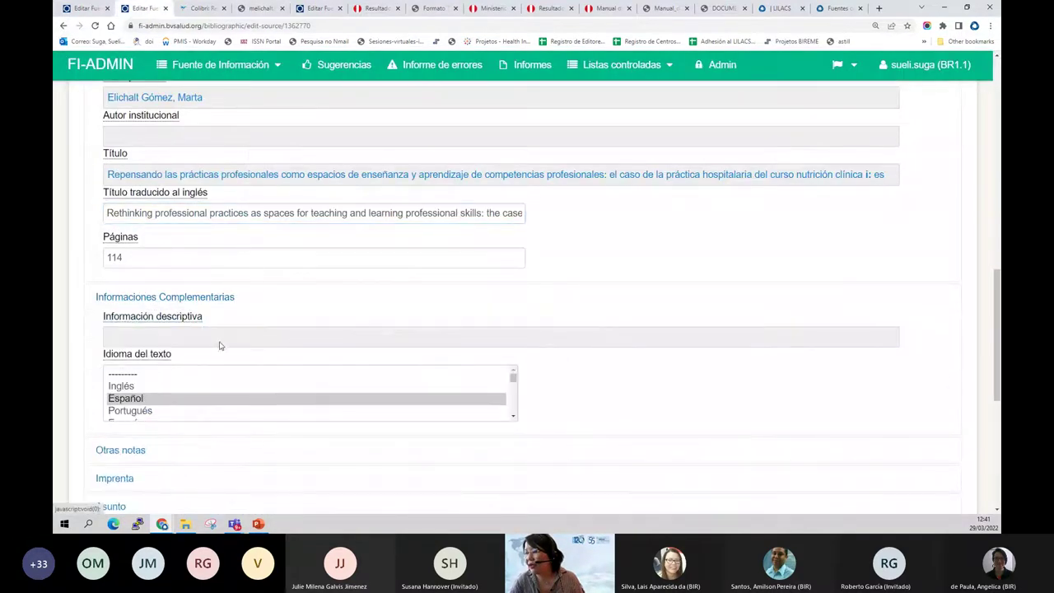
Look up the abbreviation for cuadros and other illustrations in the Información descriptiva help and copy "ilus".
click(219, 345)
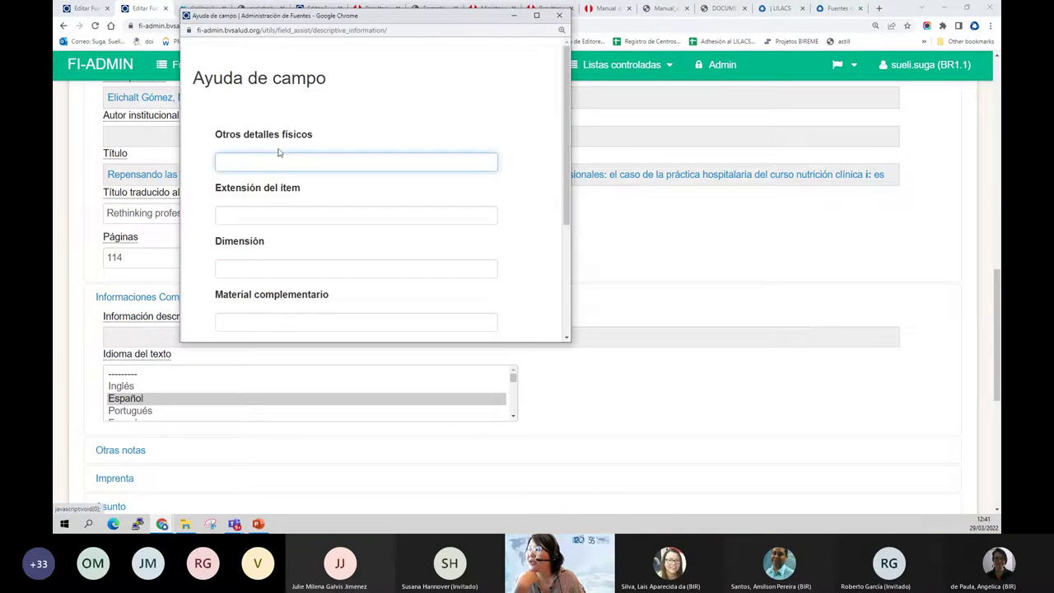
click(143, 321)
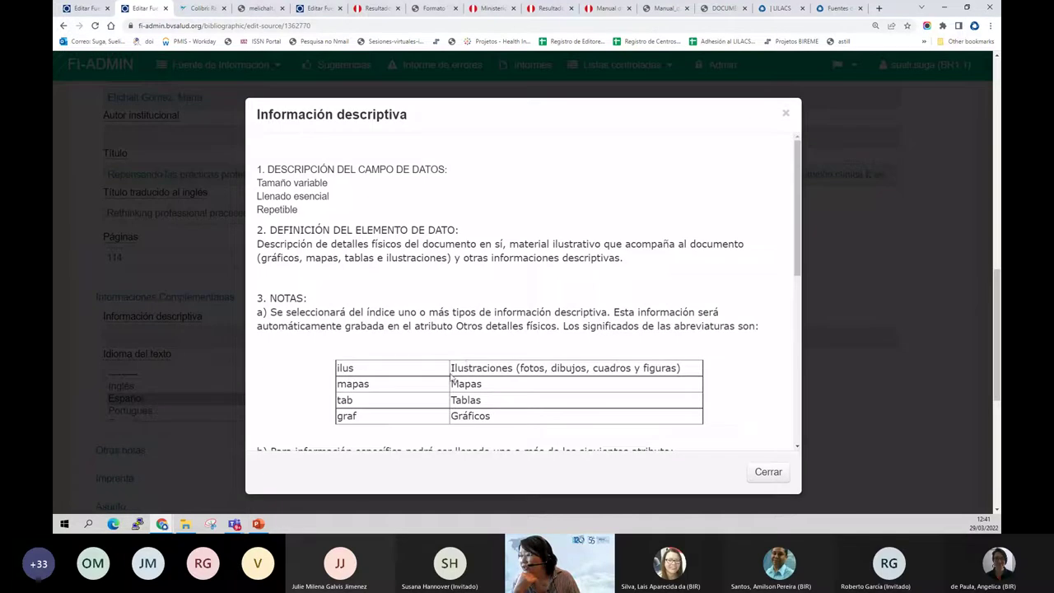
drag(592, 368, 631, 368)
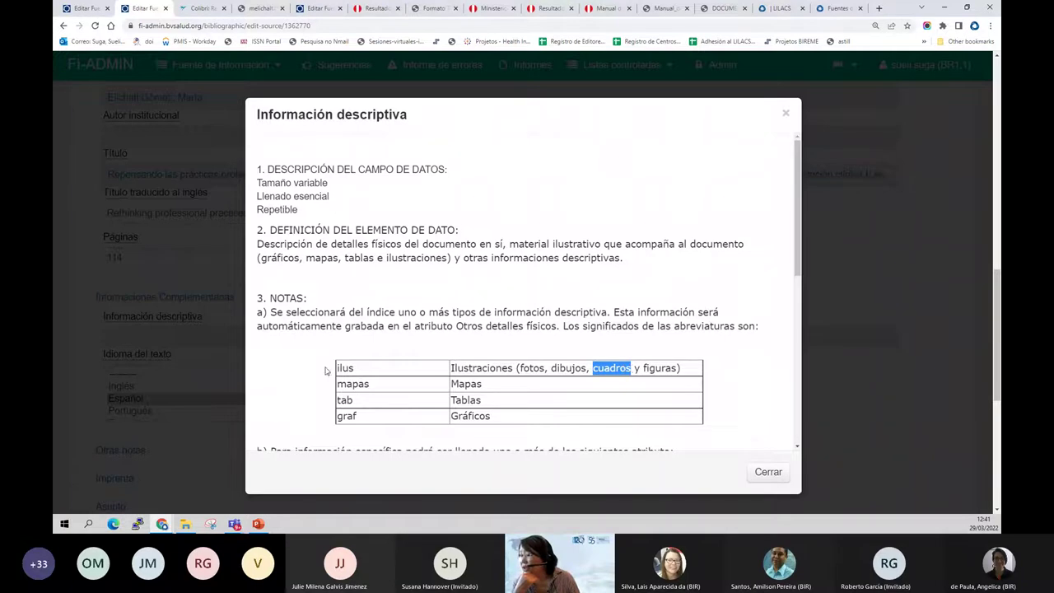
drag(353, 368, 330, 364)
key(ctrl+c)
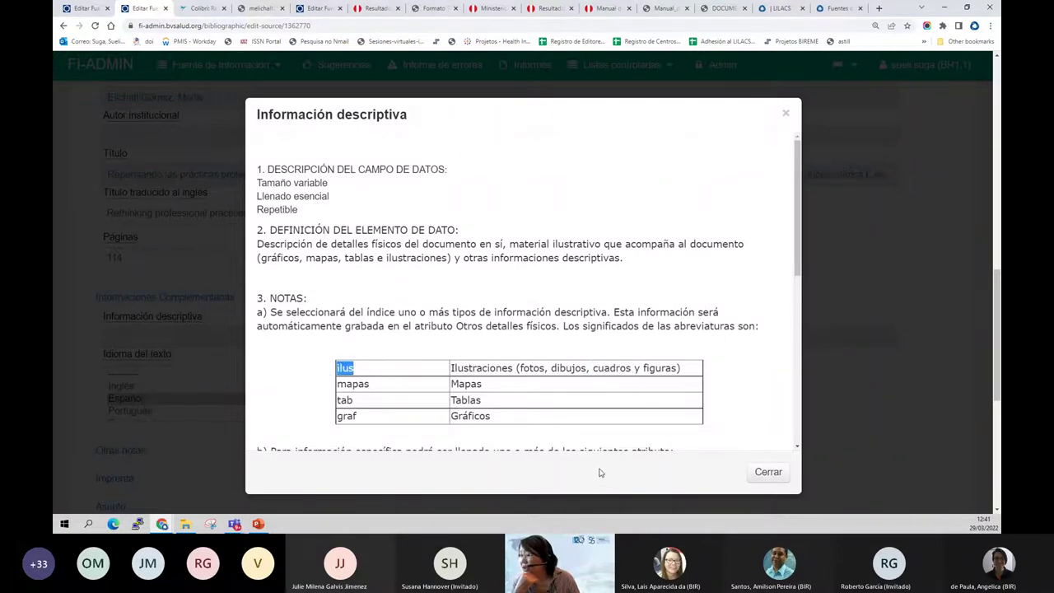
click(767, 471)
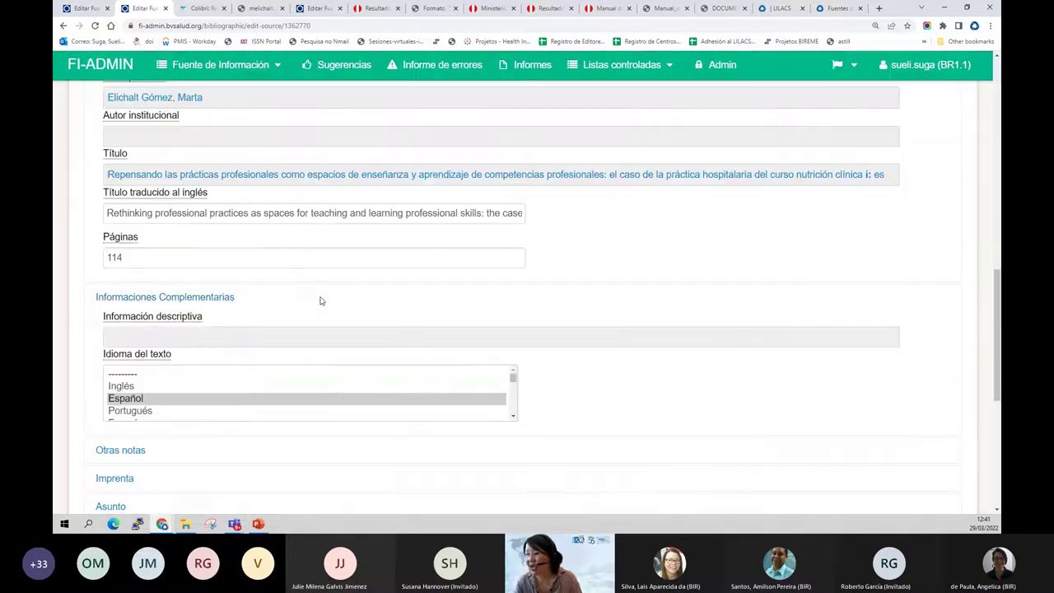
click(201, 337)
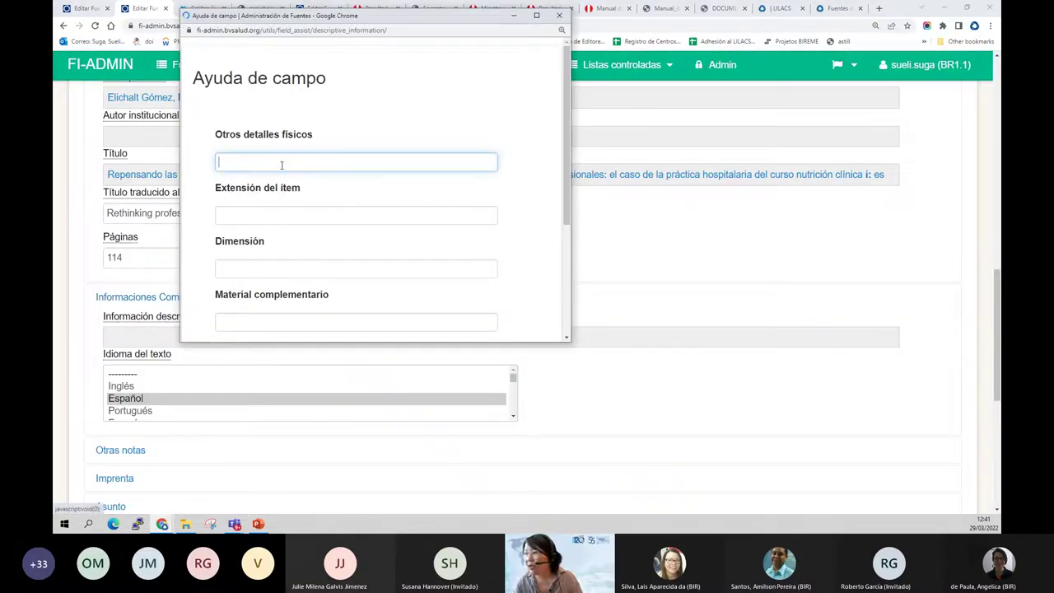
key(ctrl+v)
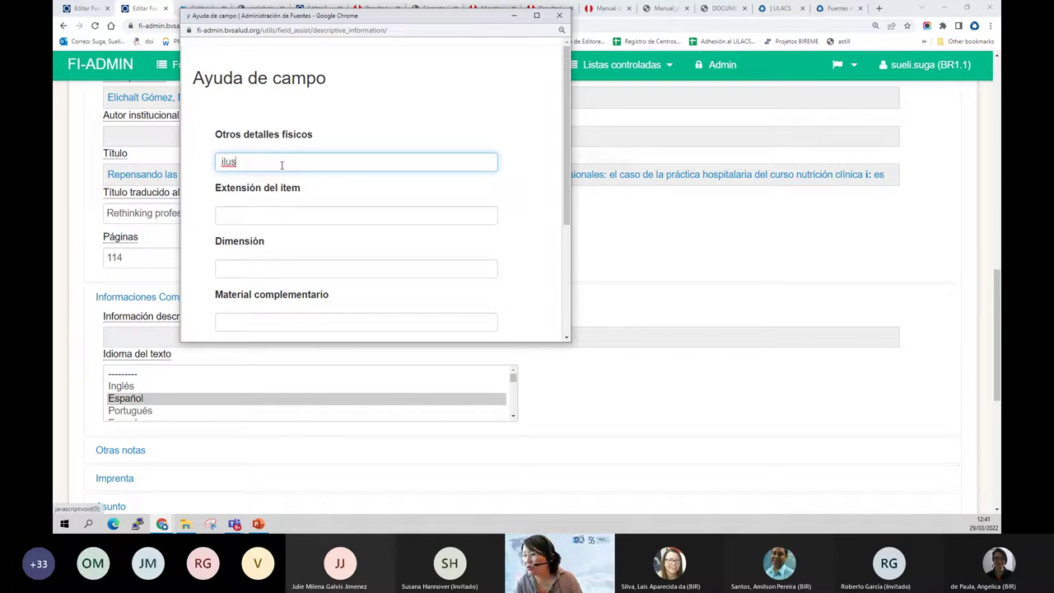
scroll(281, 165, down, 2)
scroll(282, 167, down, 2)
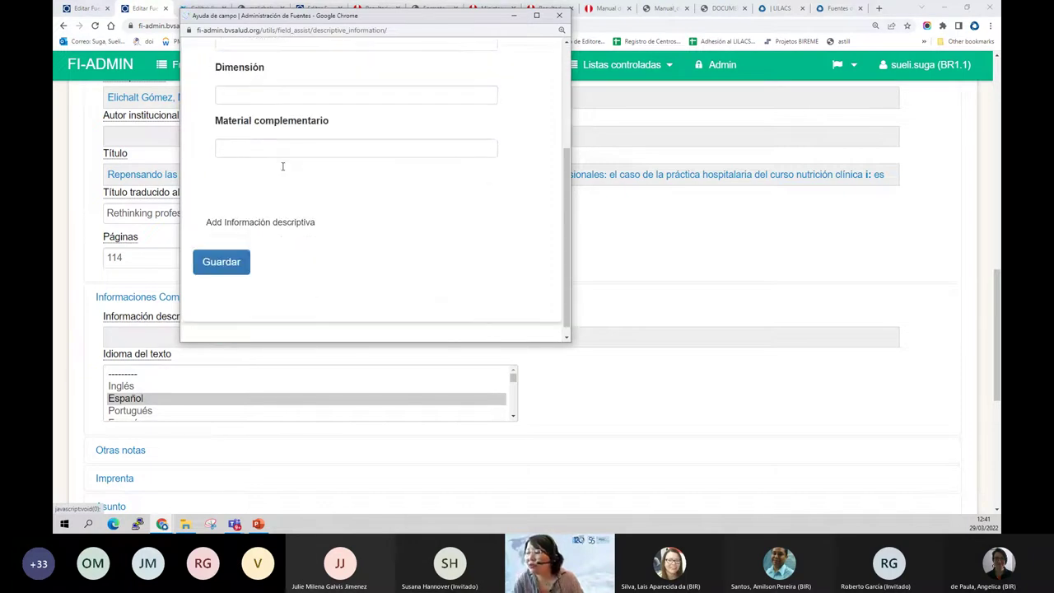
click(268, 228)
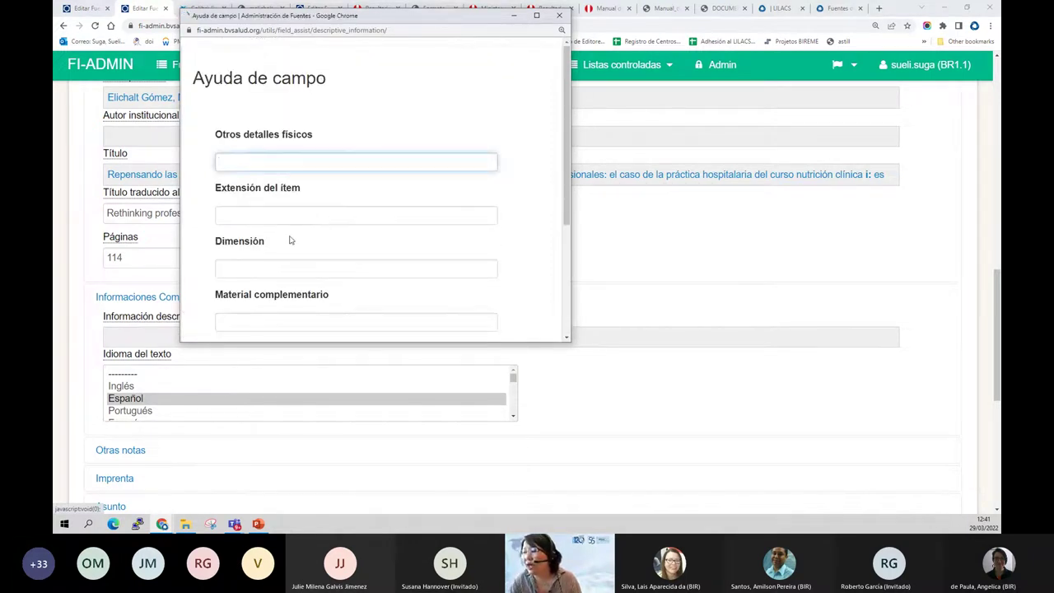
click(260, 167)
text(tab)
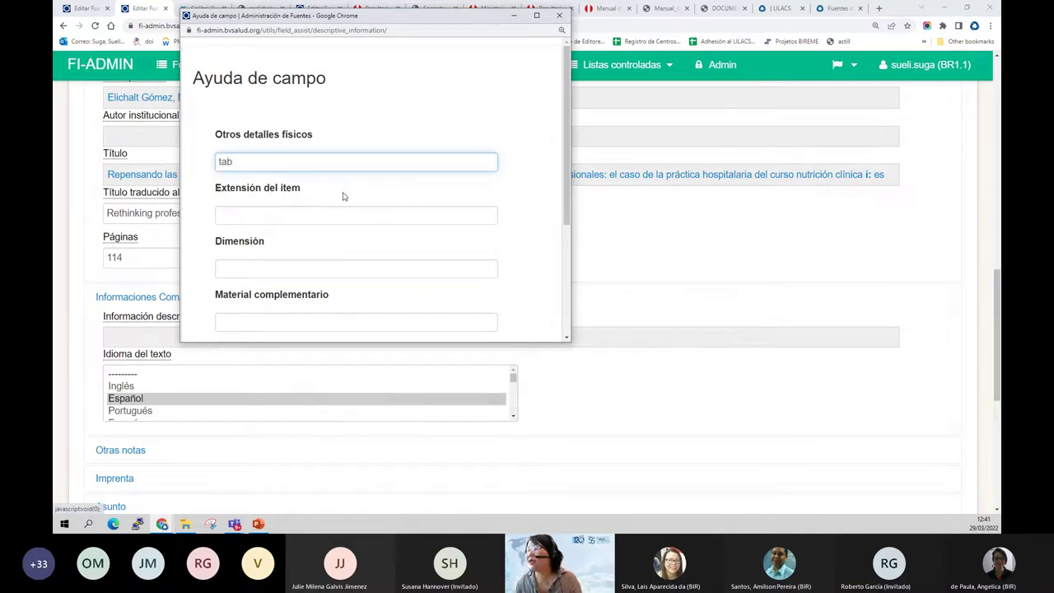
scroll(349, 217, down, 1)
scroll(216, 71, up, 1)
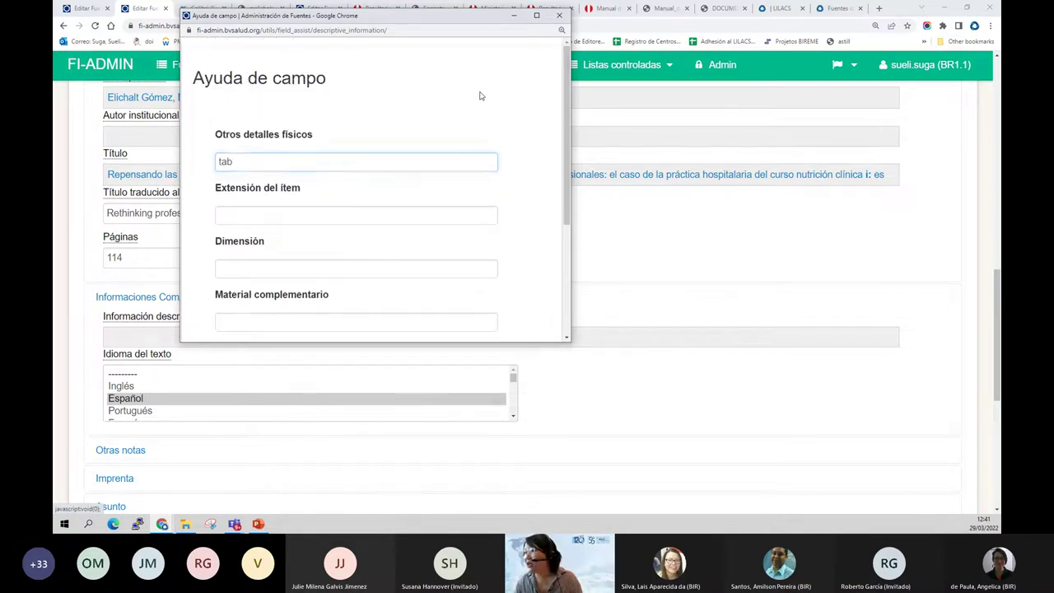
scroll(404, 223, down, 2)
scroll(353, 266, up, 2)
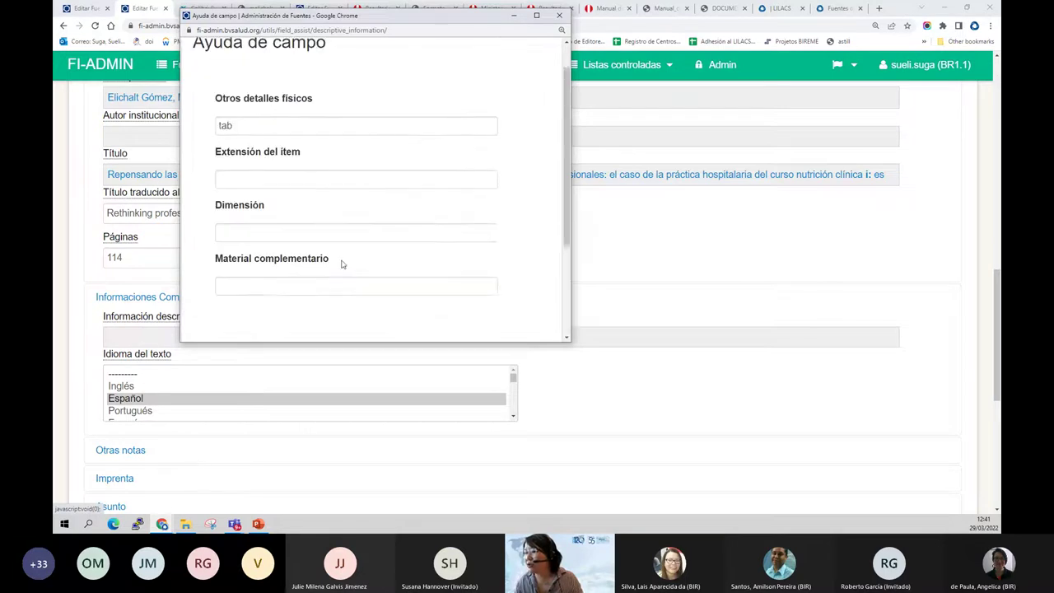
scroll(342, 264, up, 1)
drag(321, 17, 315, 115)
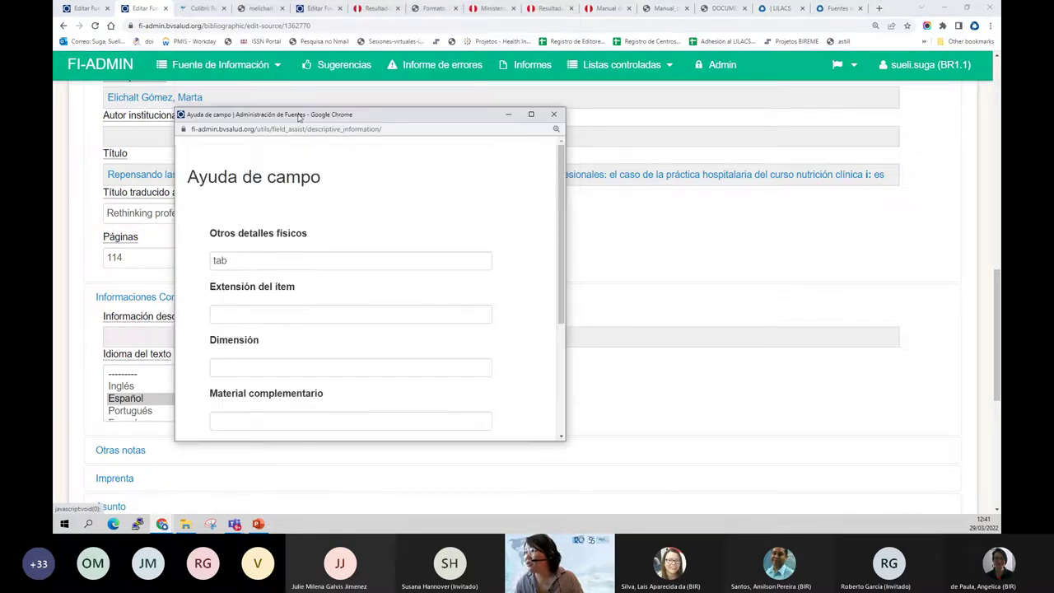
click(531, 114)
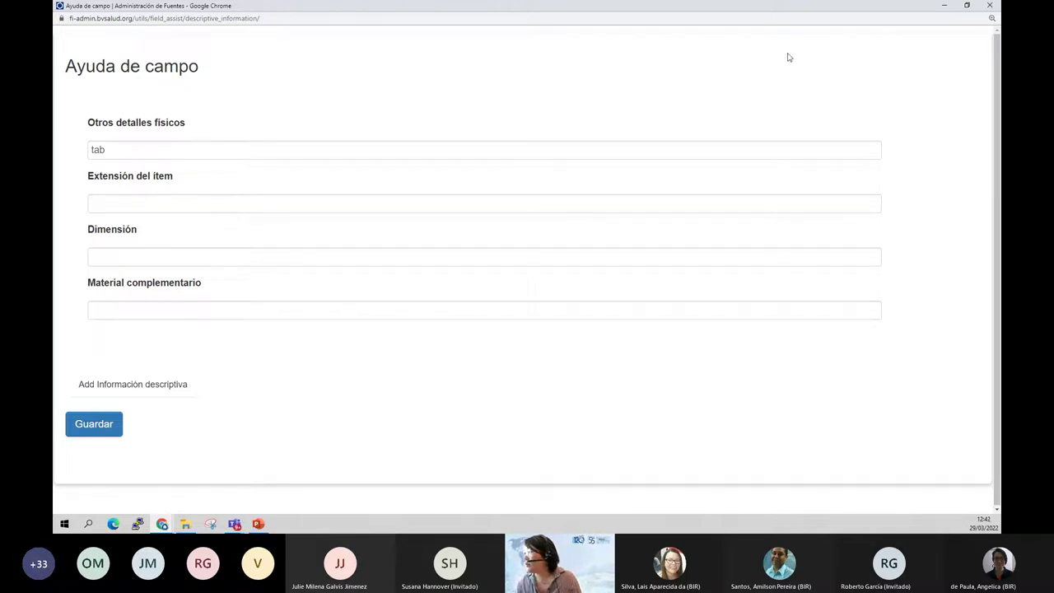
click(988, 5)
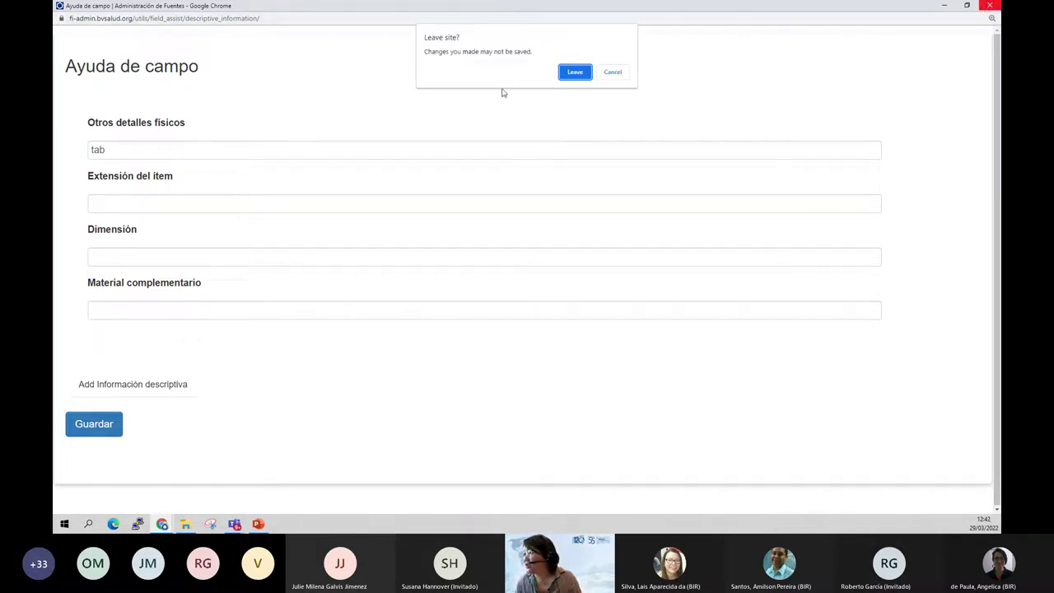
click(559, 74)
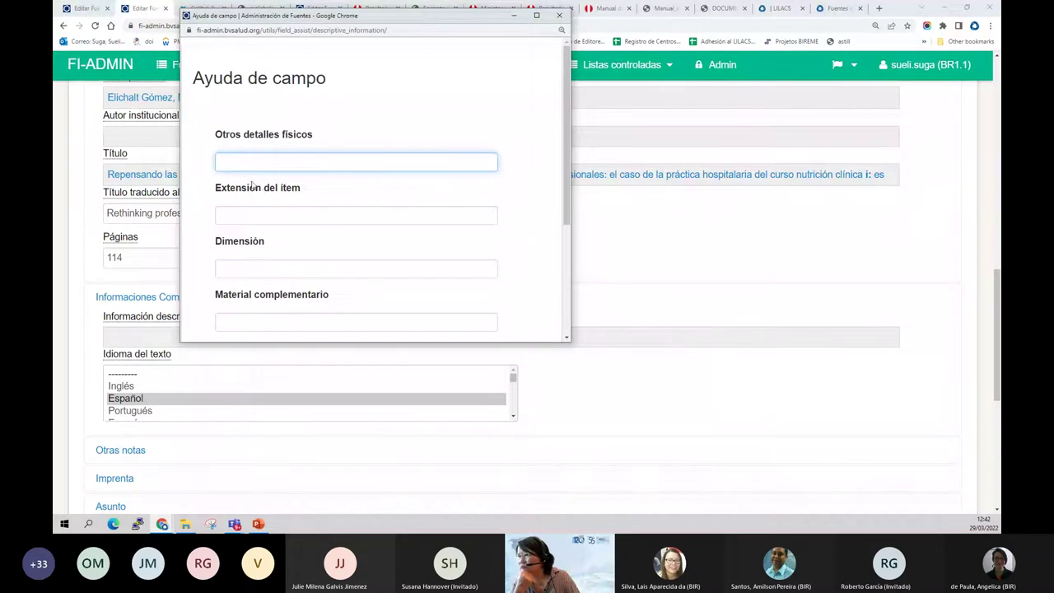
Enter "ilus" as Otros detalles físicos in the descriptive information and save the entry.
text(ilus)
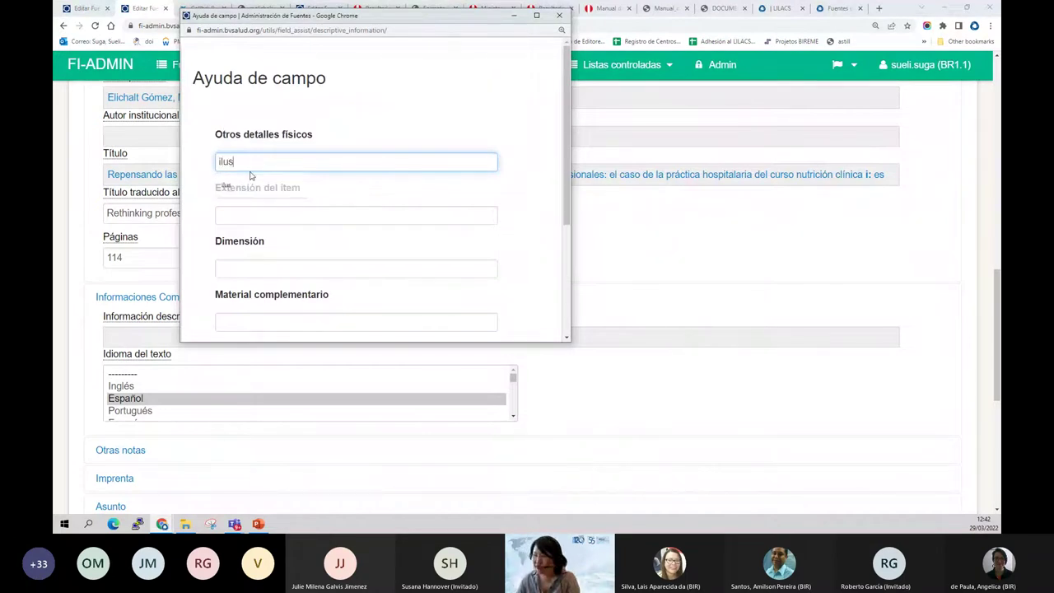
scroll(255, 362, down, 3)
scroll(254, 299, down, 3)
click(222, 262)
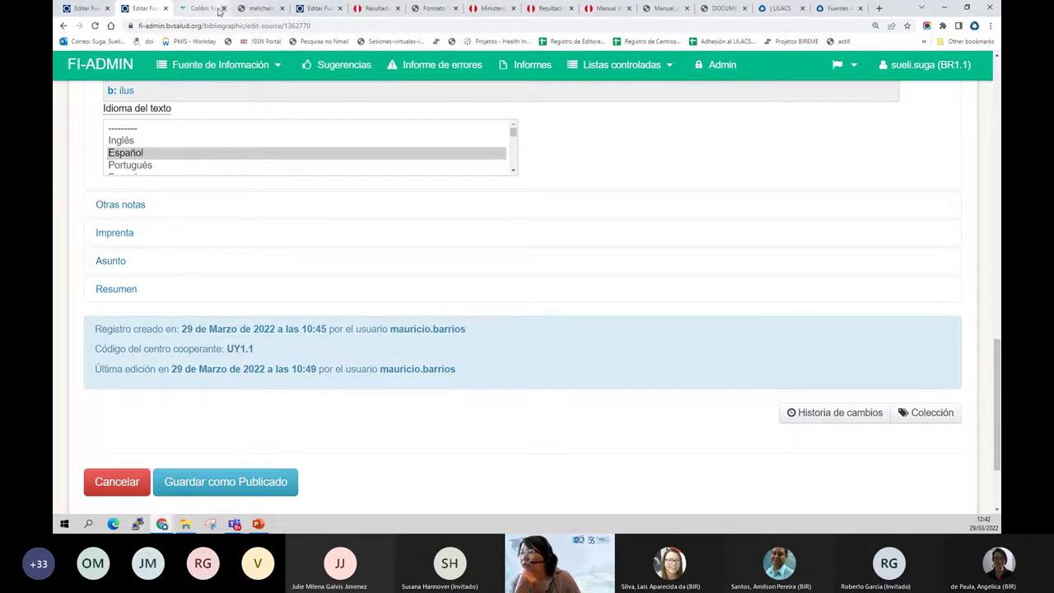
Look through the final pages of melichalt.pdf and return to its cover.
click(259, 8)
scroll(273, 370, down, 10)
scroll(272, 372, down, 6)
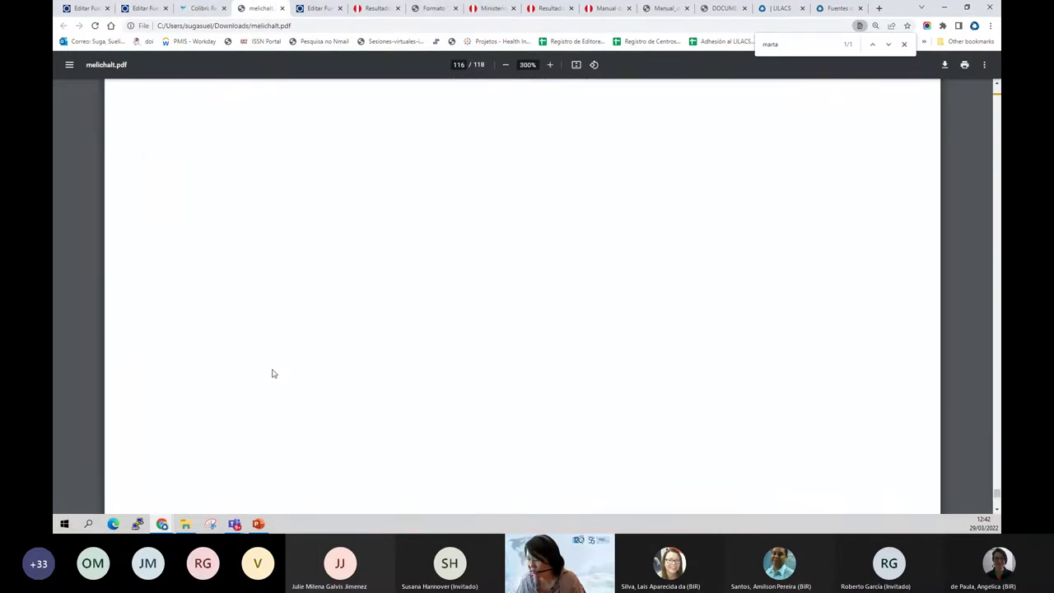
key(Home)
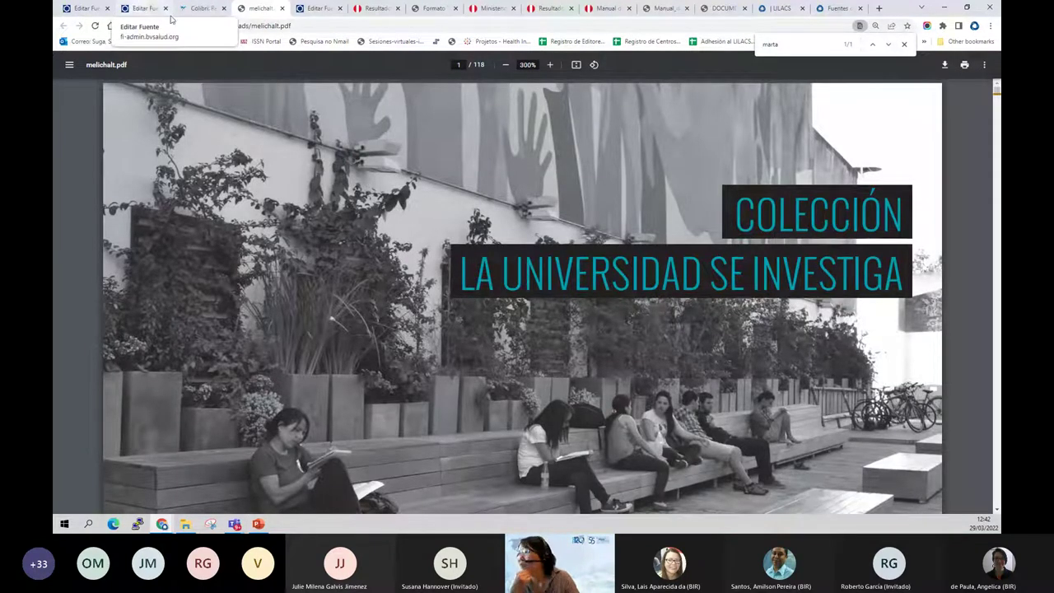
Close the Ministerio de Salud norms, second search results and two manual pages, keeping the Agenda Digital del Sector Salud PDF open in a maximized window.
double_click(892, 14)
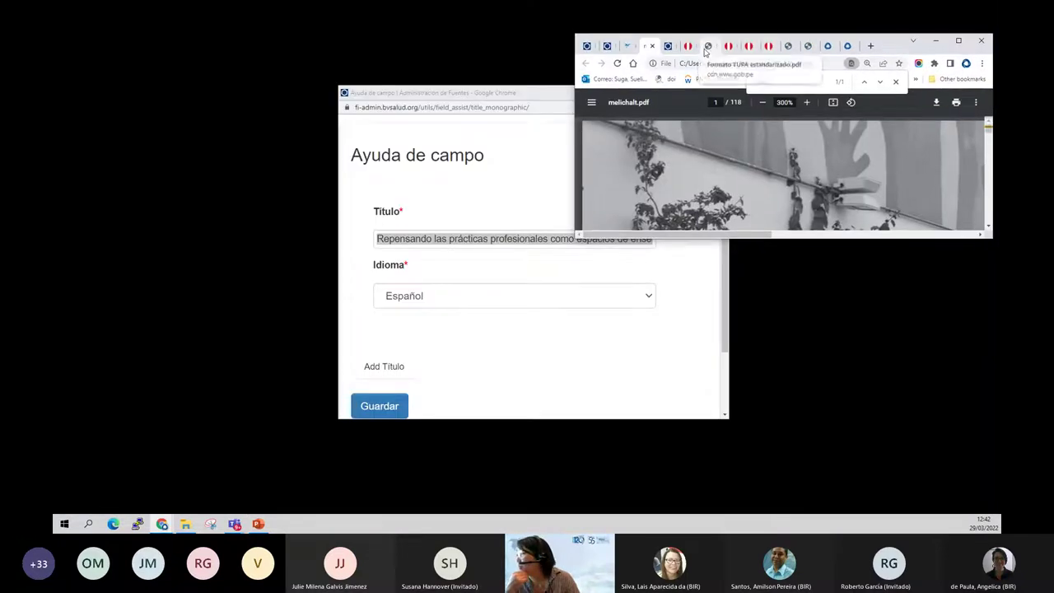
click(708, 46)
click(726, 51)
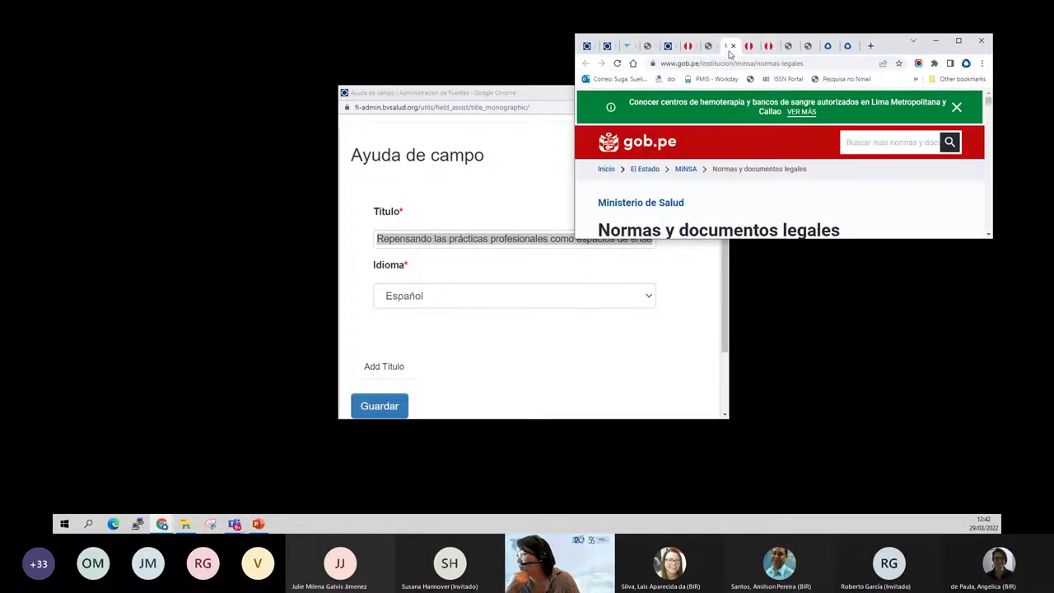
click(732, 46)
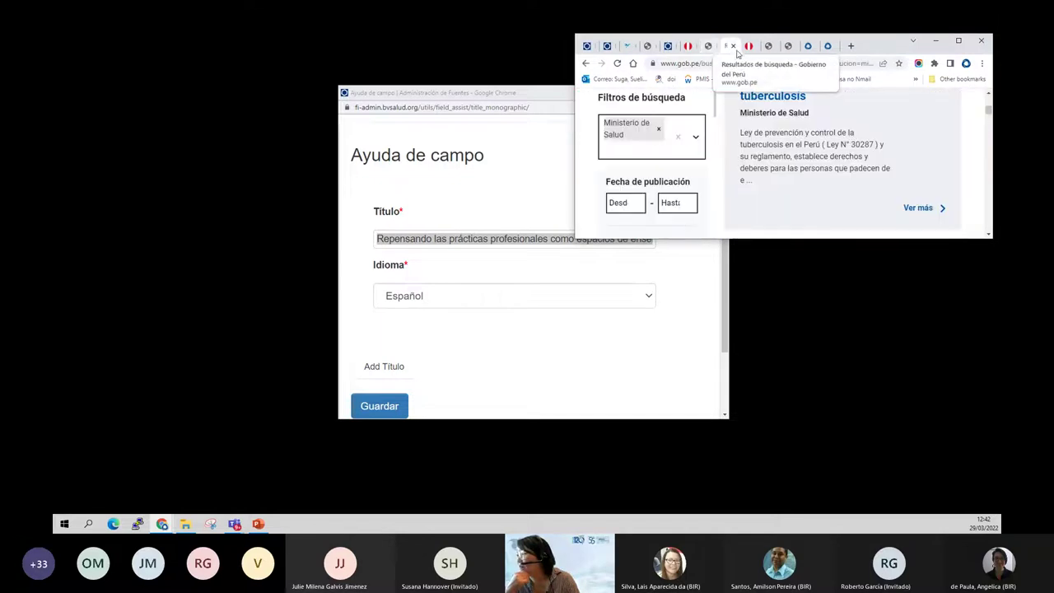
click(733, 47)
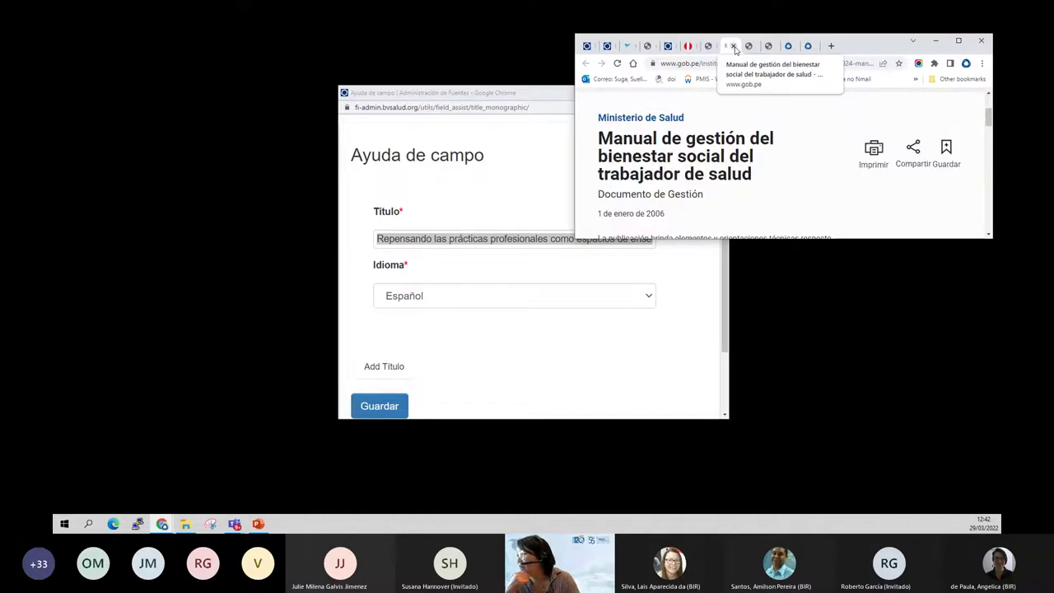
click(733, 46)
click(733, 46)
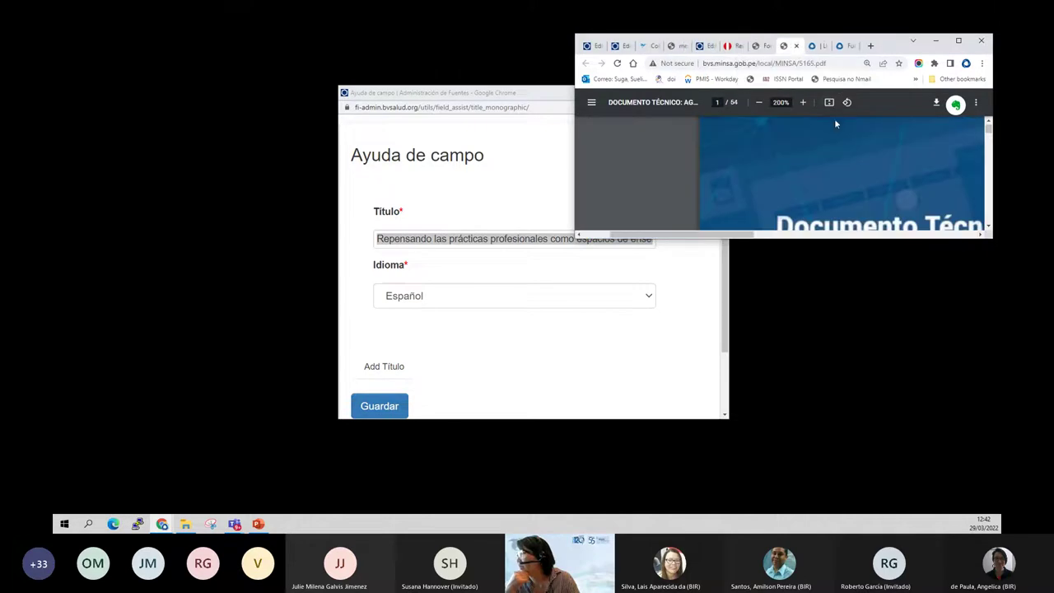
click(957, 40)
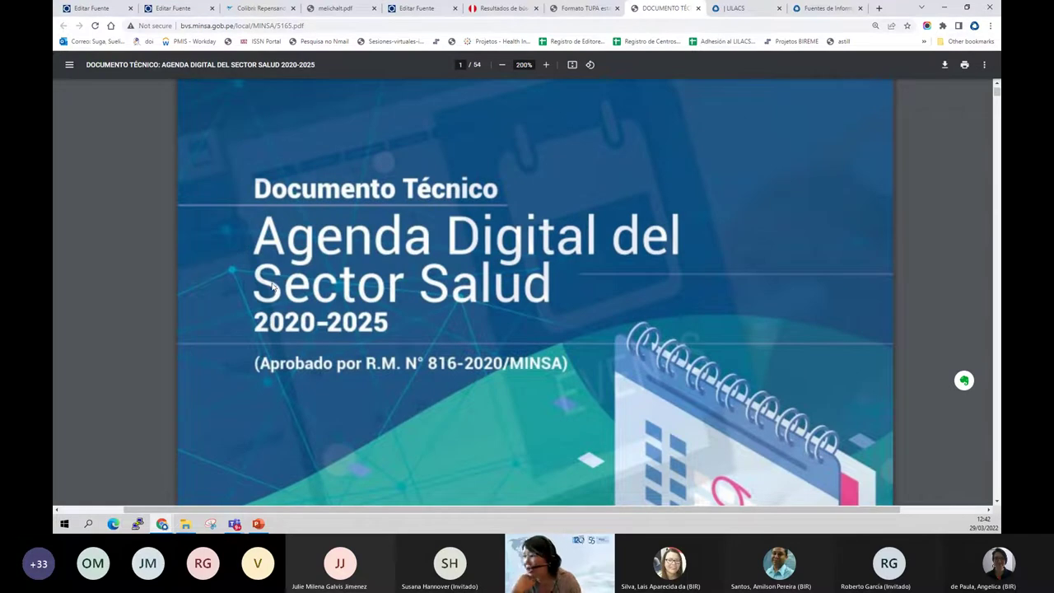
Examine the cover and title page of the Agenda Digital del Sector Salud 2020-2025 PDF for its title and responsible institution.
scroll(276, 227, down, 3)
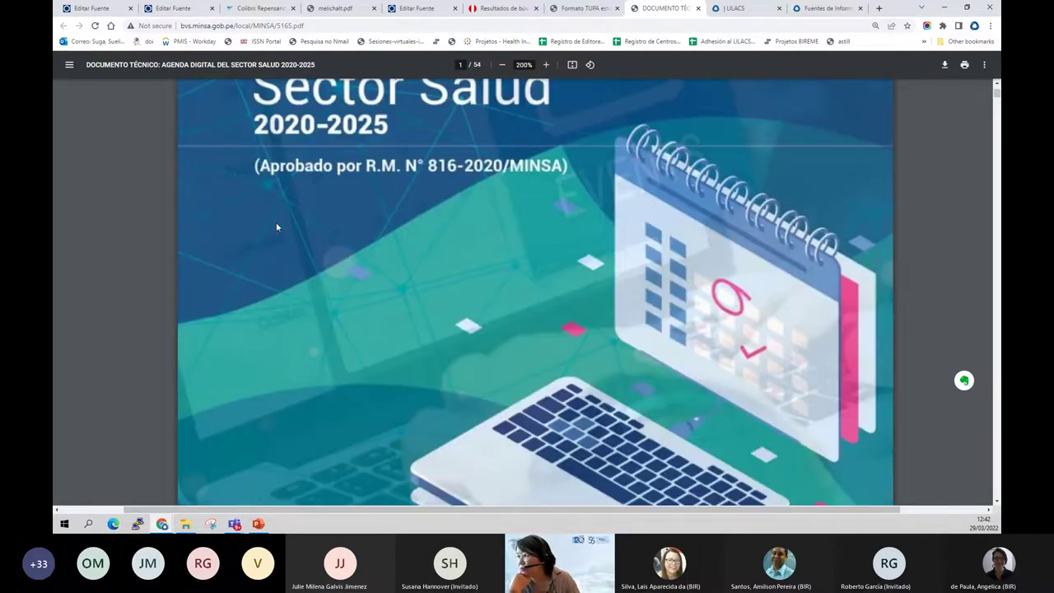
scroll(277, 228, down, 5)
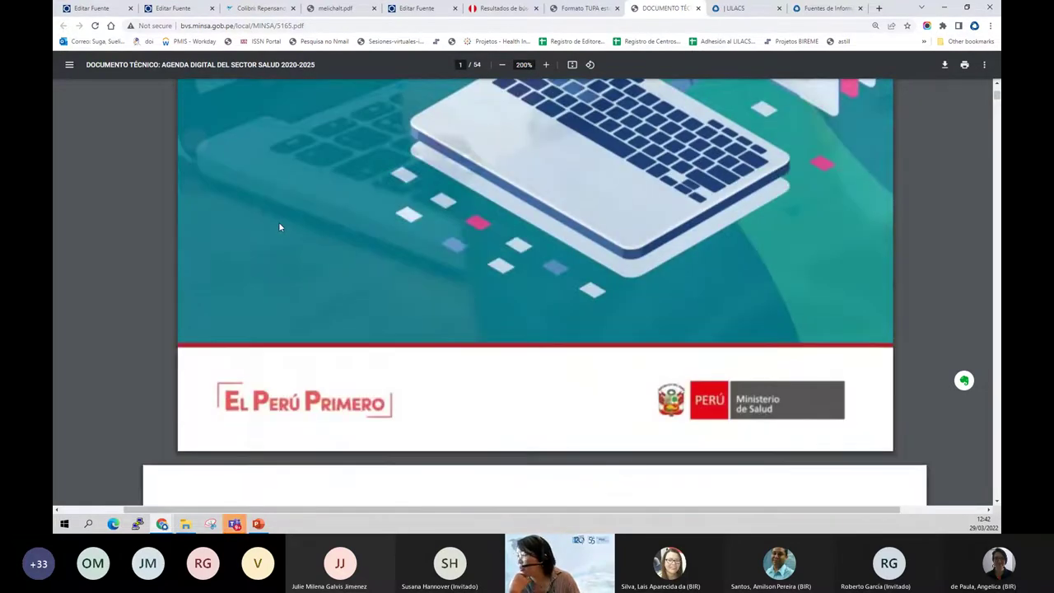
scroll(278, 225, down, 3)
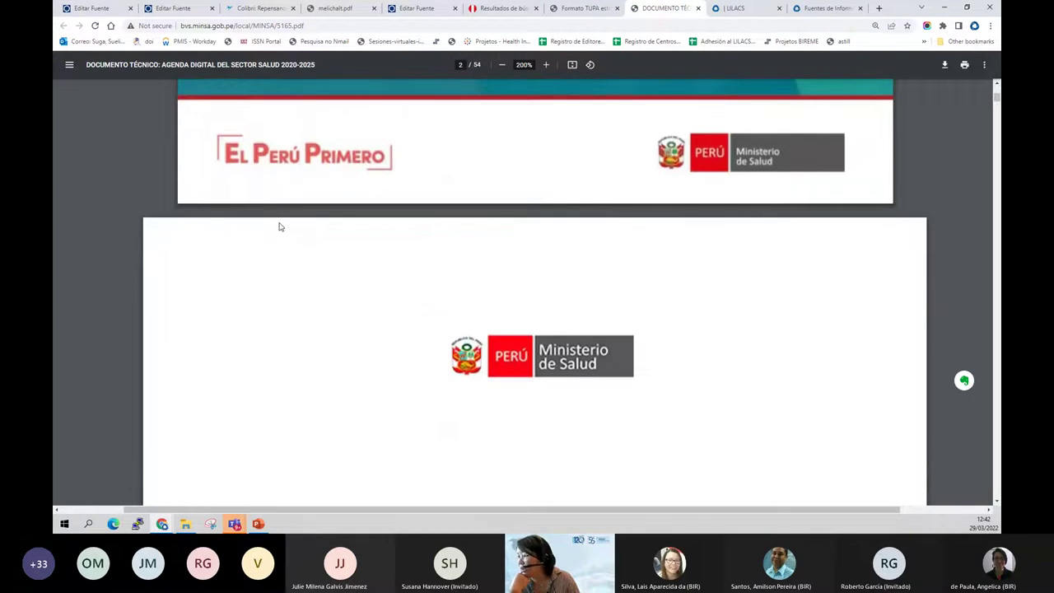
scroll(278, 226, down, 2)
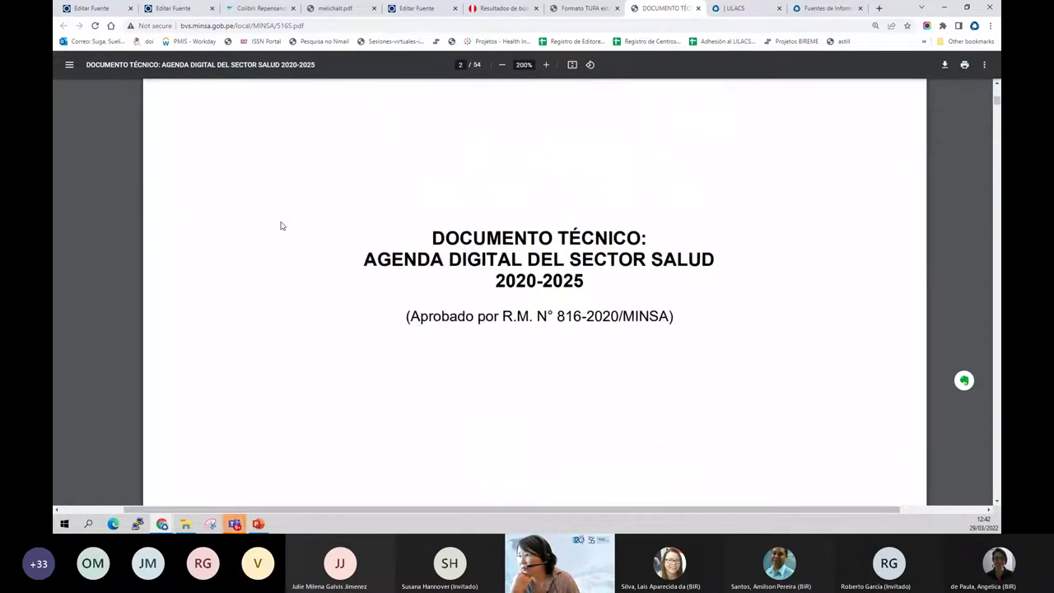
scroll(280, 224, up, 3)
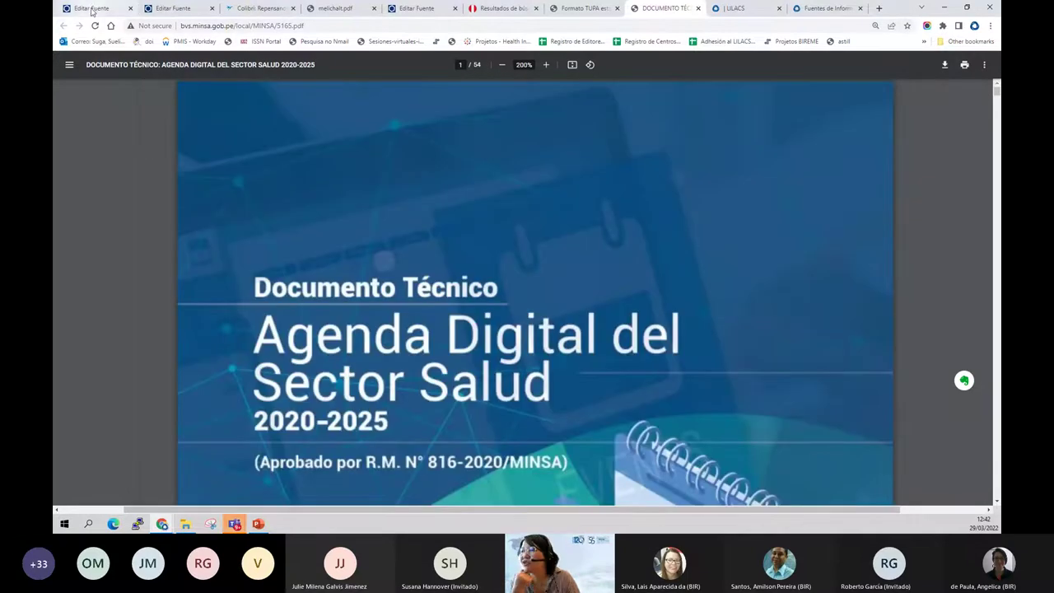
In the Agenda Digital record, extend the first Autor institucional to "Perú. Ministerio de Salud. Oficina General de Tecnologías de la Información".
click(92, 9)
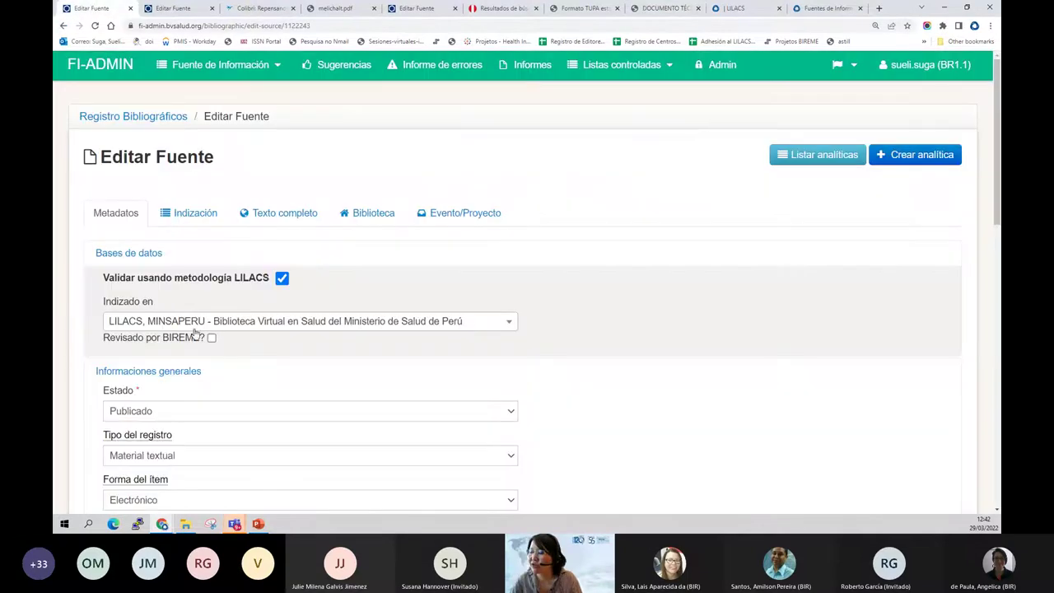
scroll(195, 333, down, 4)
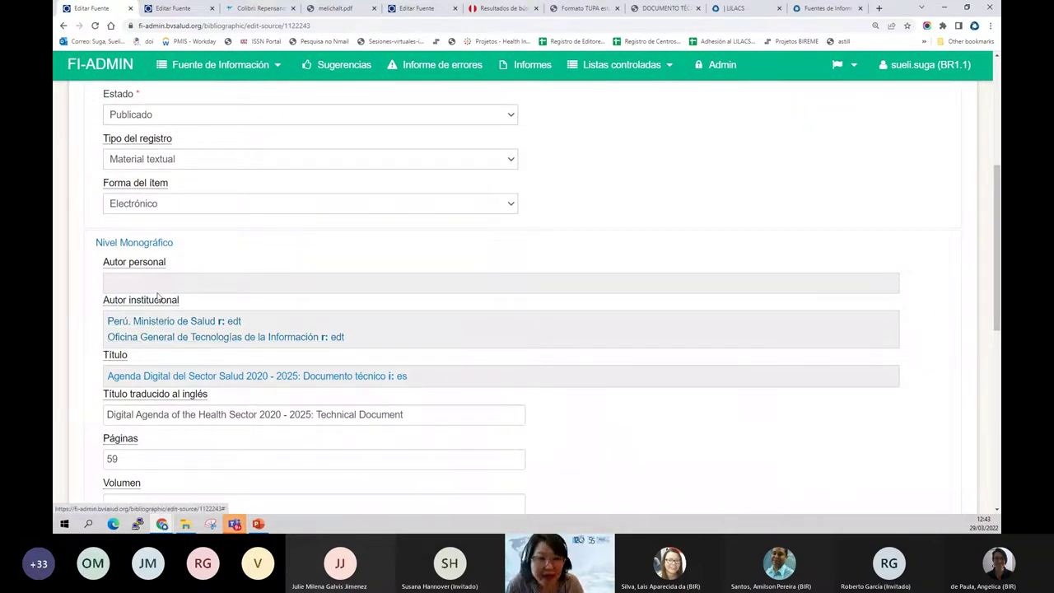
click(143, 339)
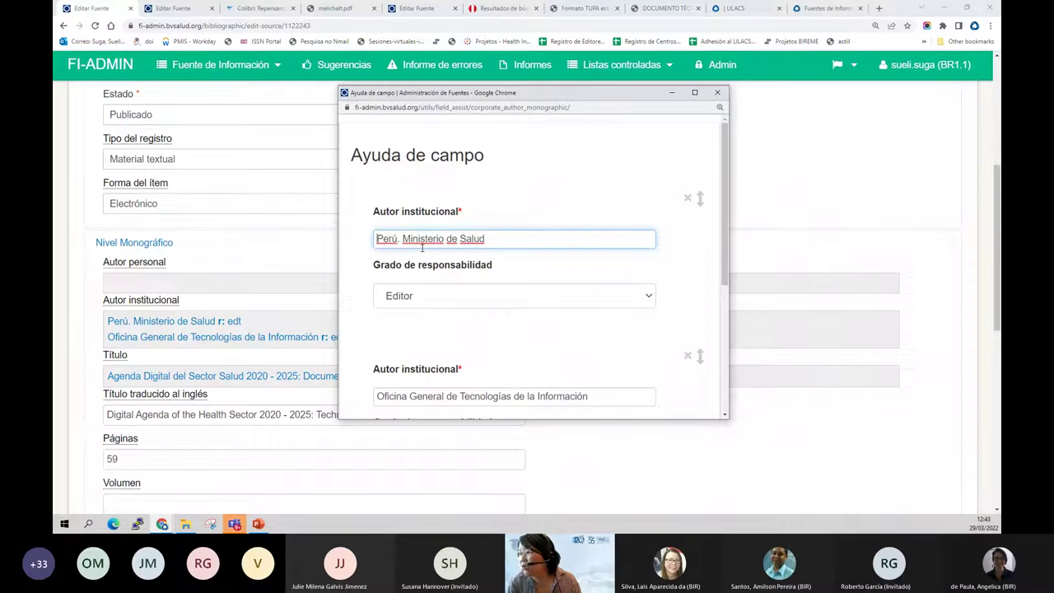
scroll(422, 247, down, 2)
click(458, 300)
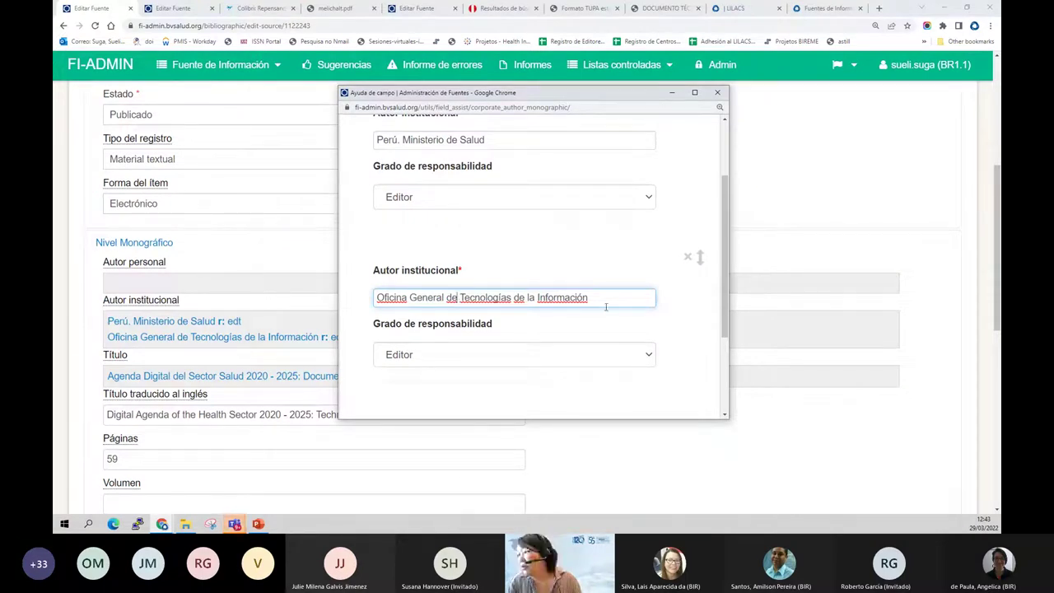
drag(588, 297, 360, 296)
key(ctrl+c)
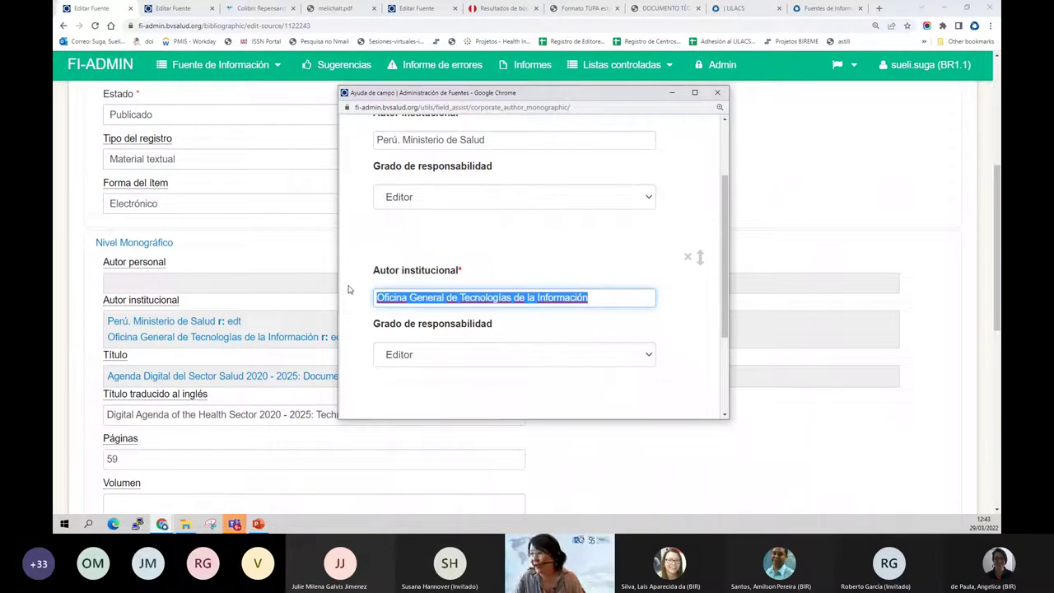
click(531, 142)
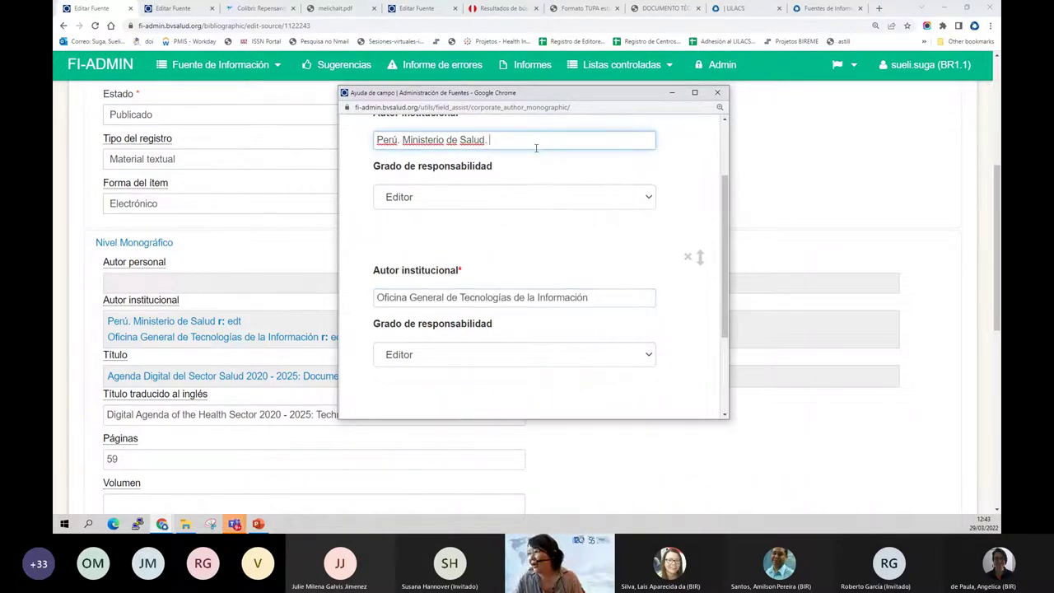
key(ctrl+v)
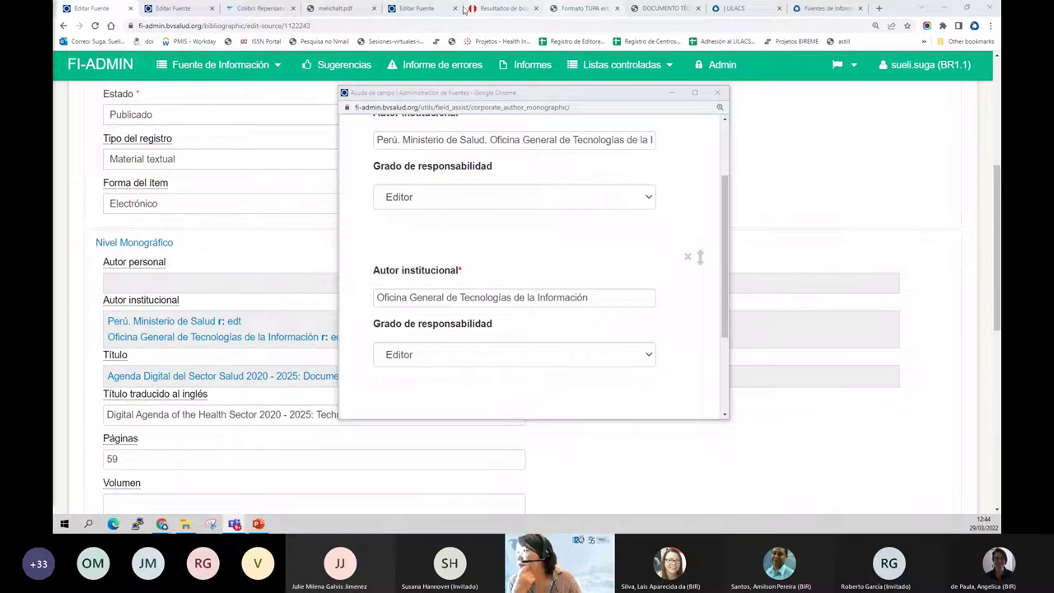
Examine the Agenda Digital PDF's cover, title page and library cataloguing box for how the ministry and its office are named.
click(662, 8)
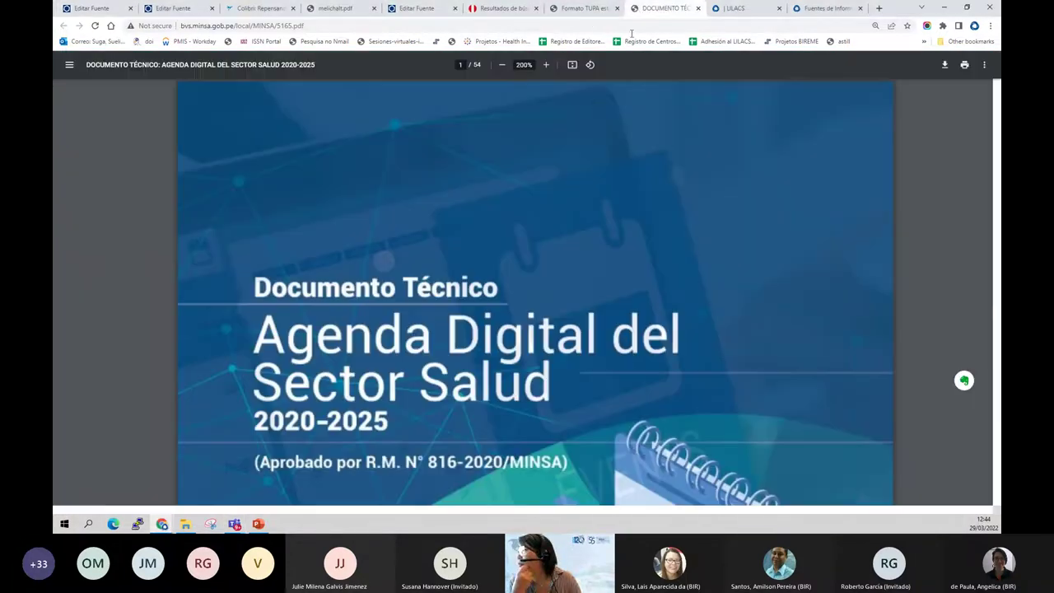
scroll(531, 241, down, 6)
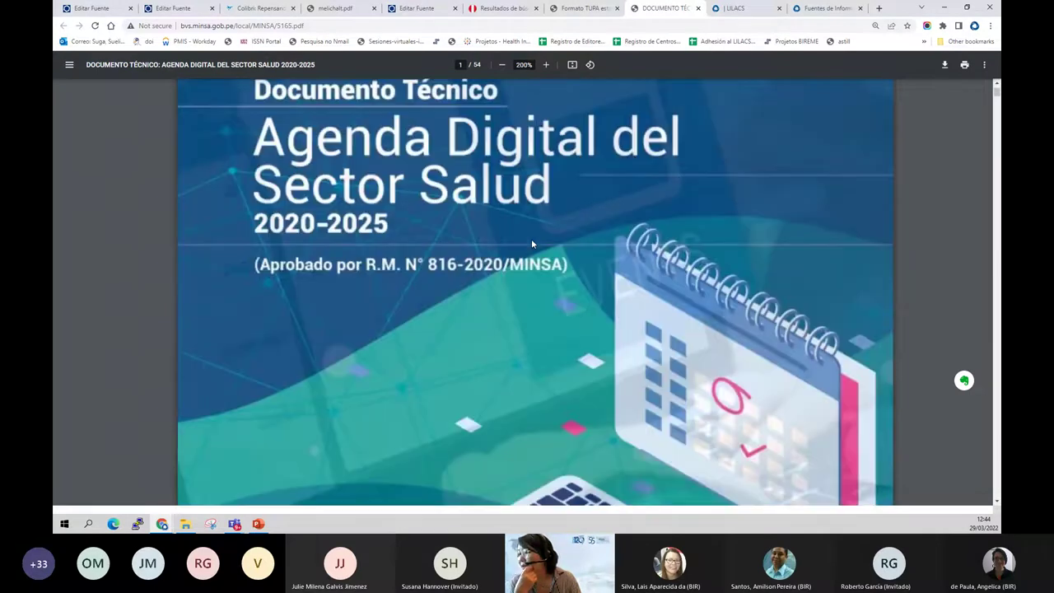
scroll(530, 241, down, 4)
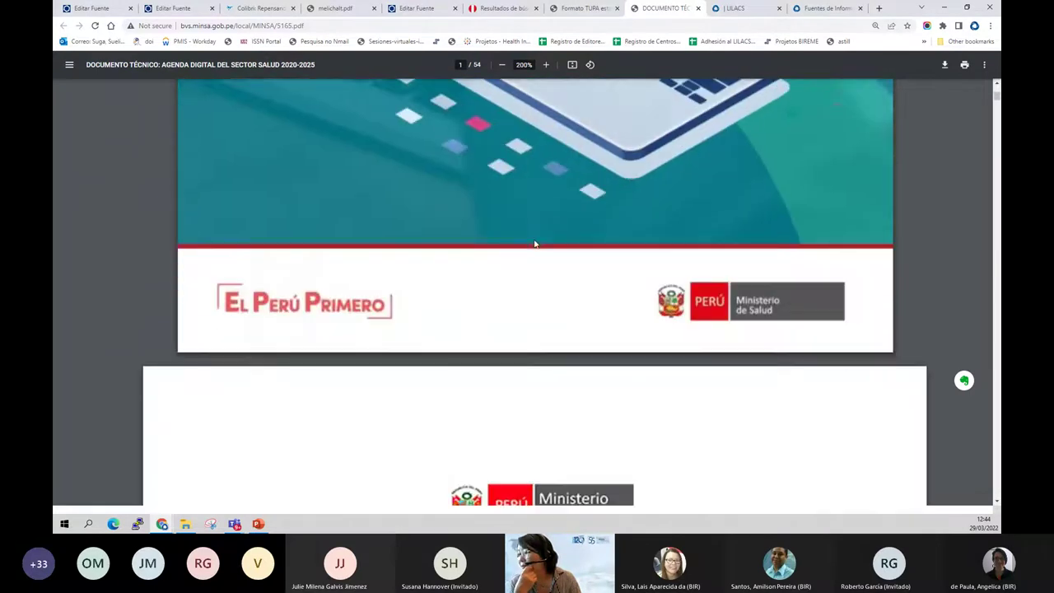
scroll(754, 313, down, 5)
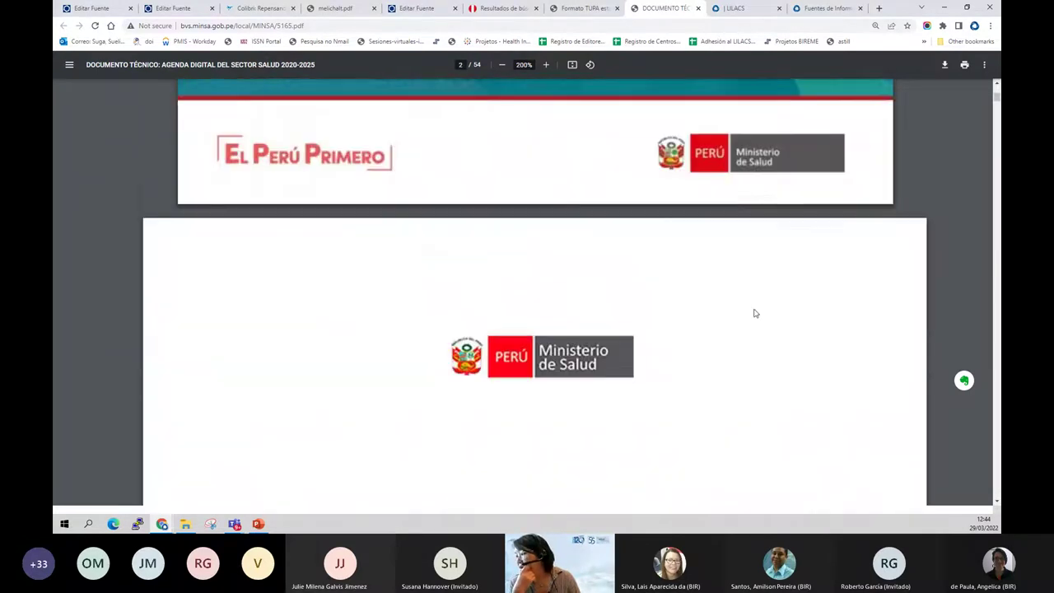
scroll(755, 313, down, 3)
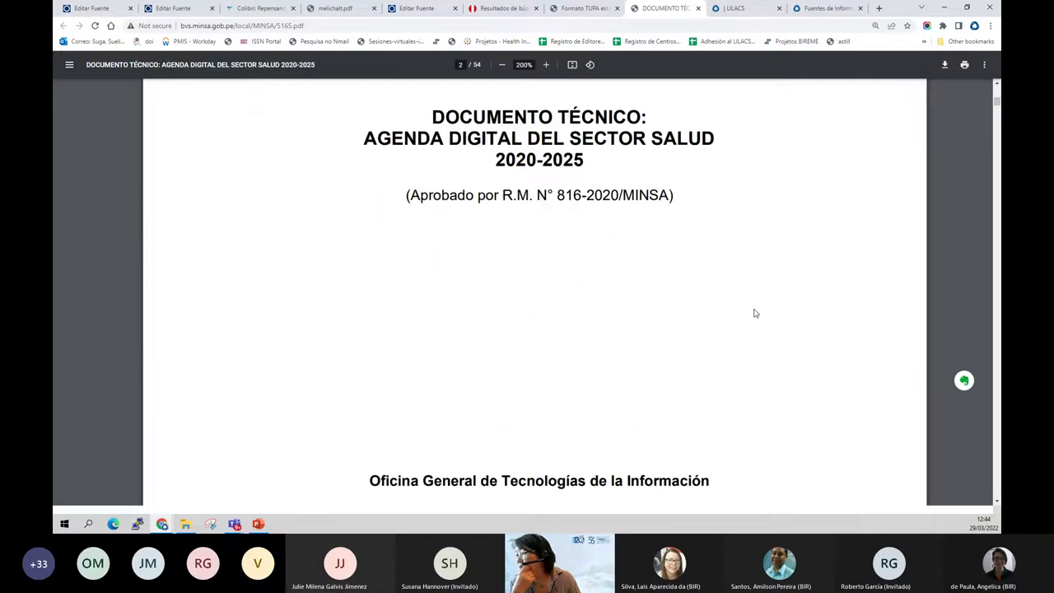
scroll(754, 313, down, 4)
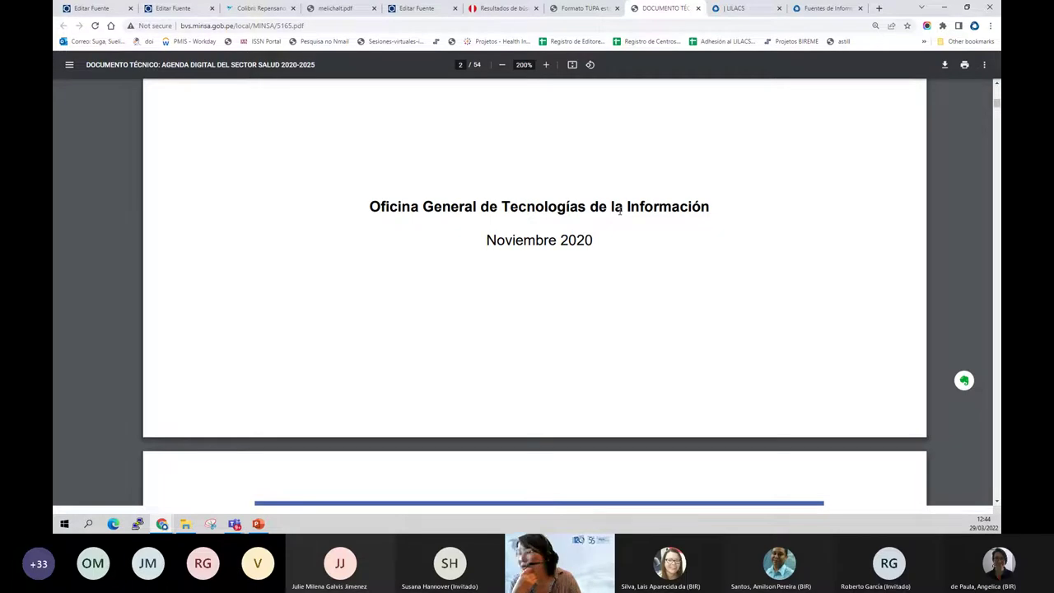
scroll(619, 210, down, 1)
scroll(619, 210, down, 4)
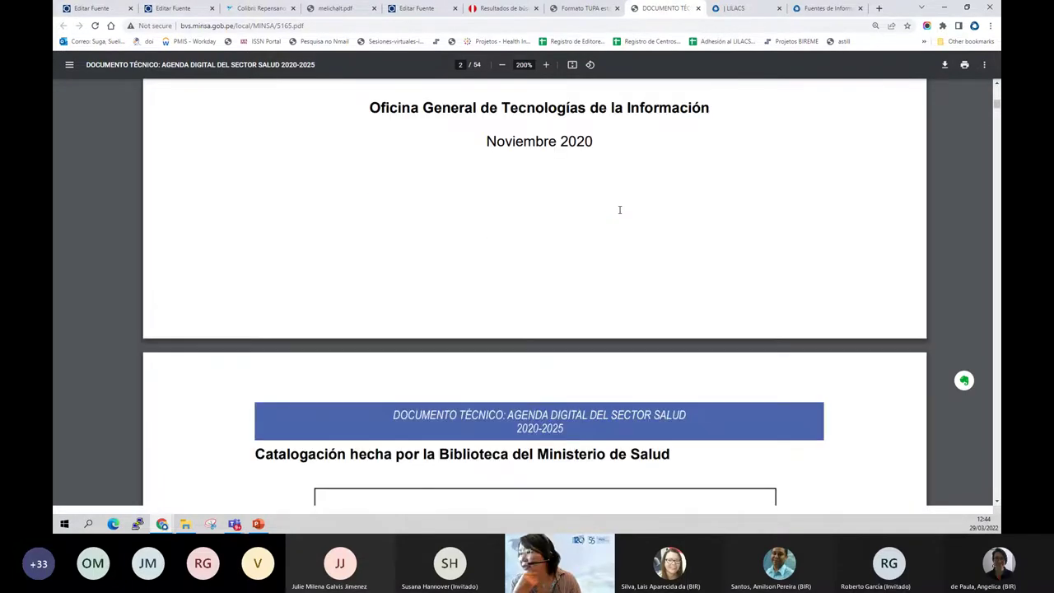
scroll(619, 210, down, 1)
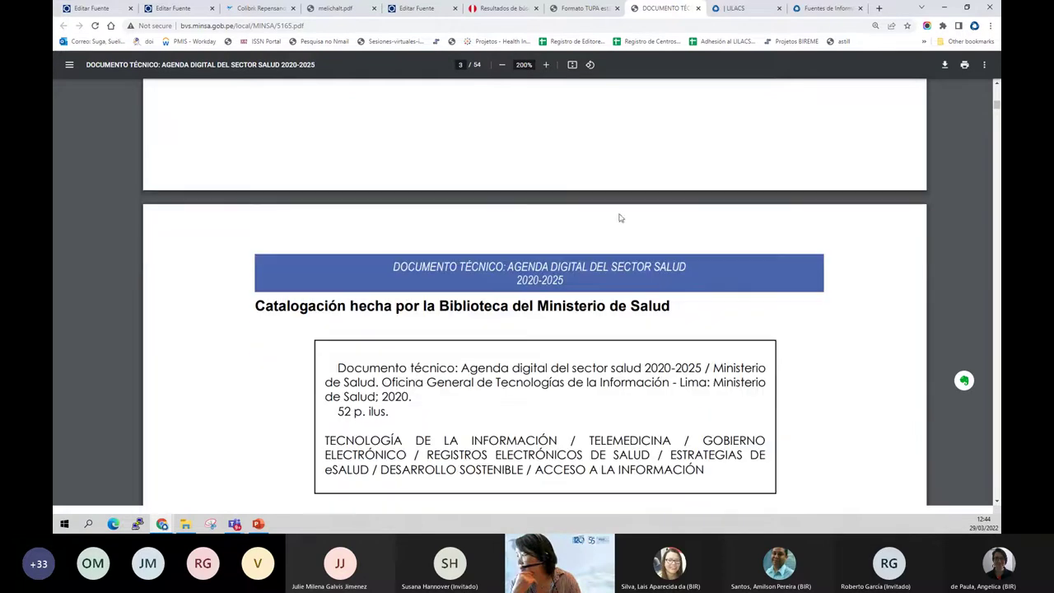
drag(382, 382, 678, 389)
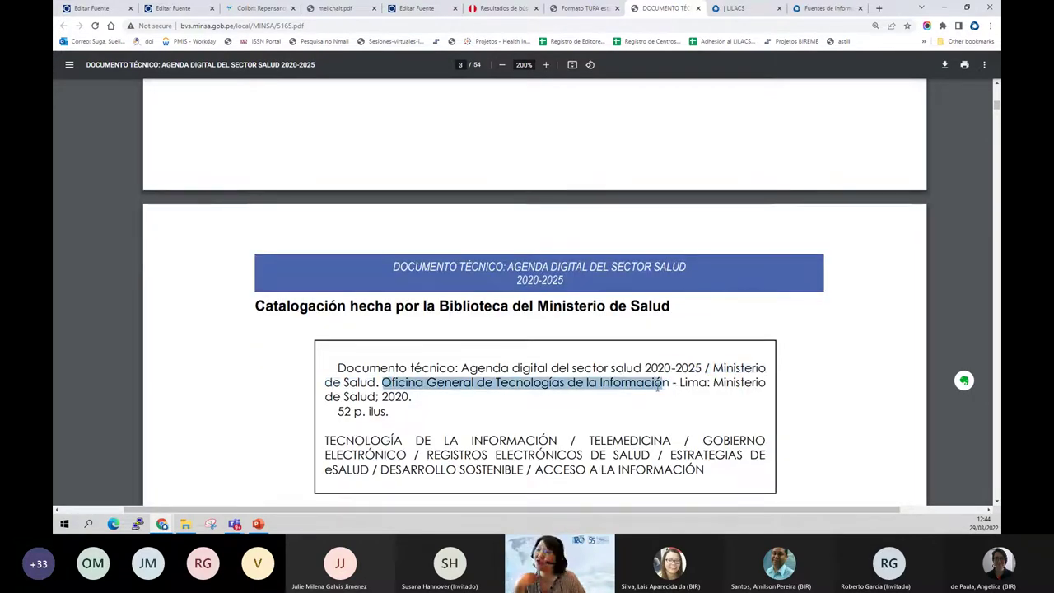
Return to the record's field assistant and delete the separate Autor institucional entry "Oficina General de Tecnologías de la Información".
click(97, 8)
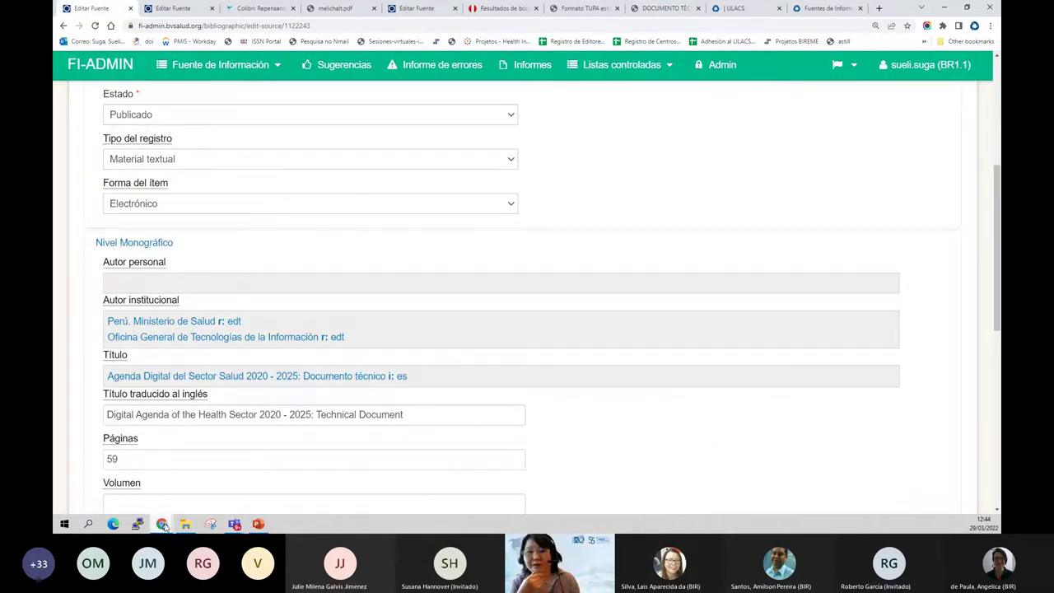
mouse_move(165, 527)
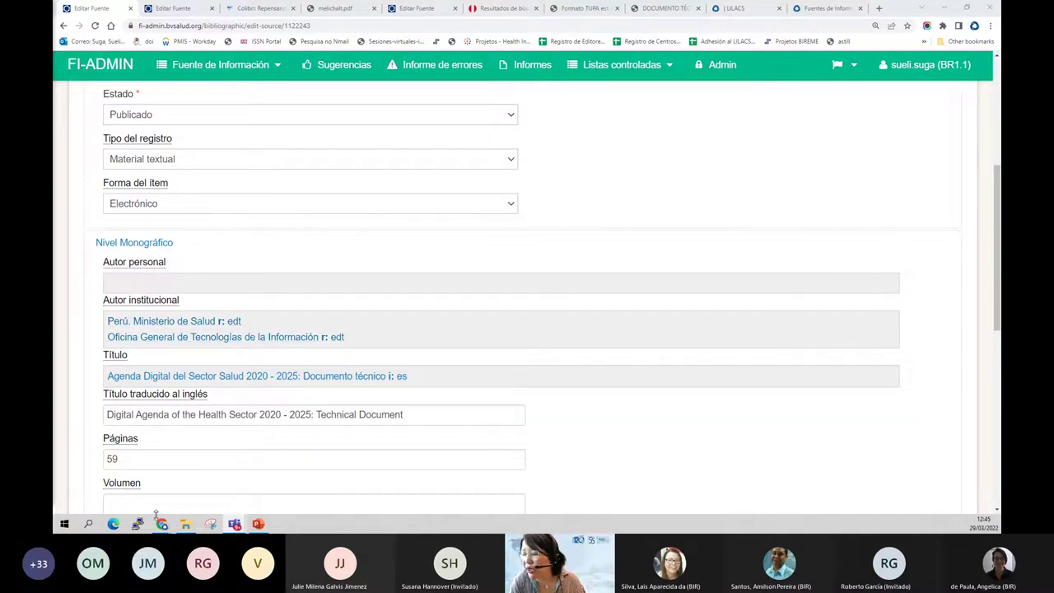
mouse_move(163, 522)
click(301, 482)
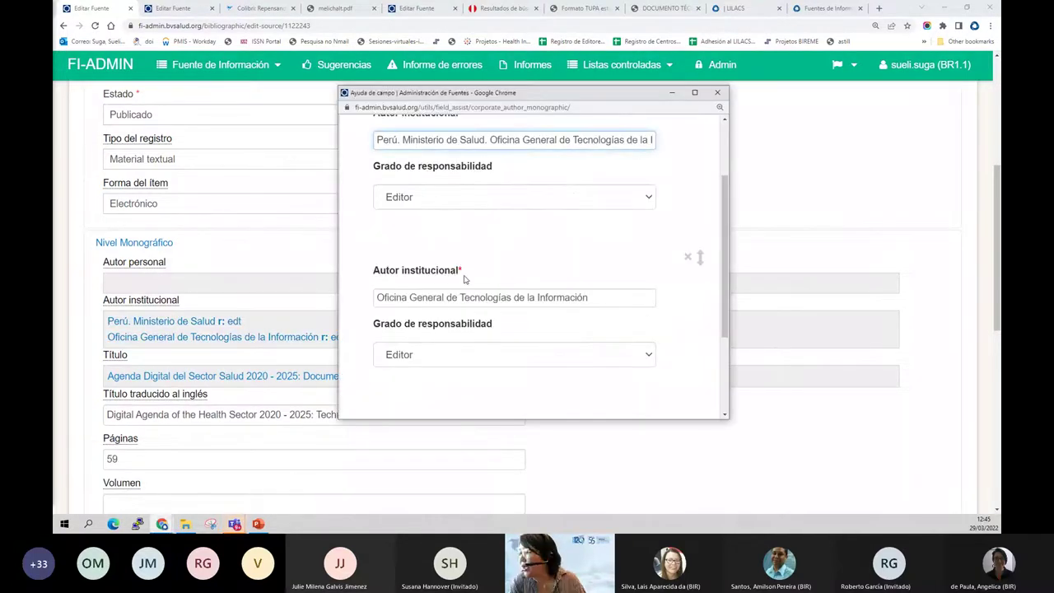
click(684, 260)
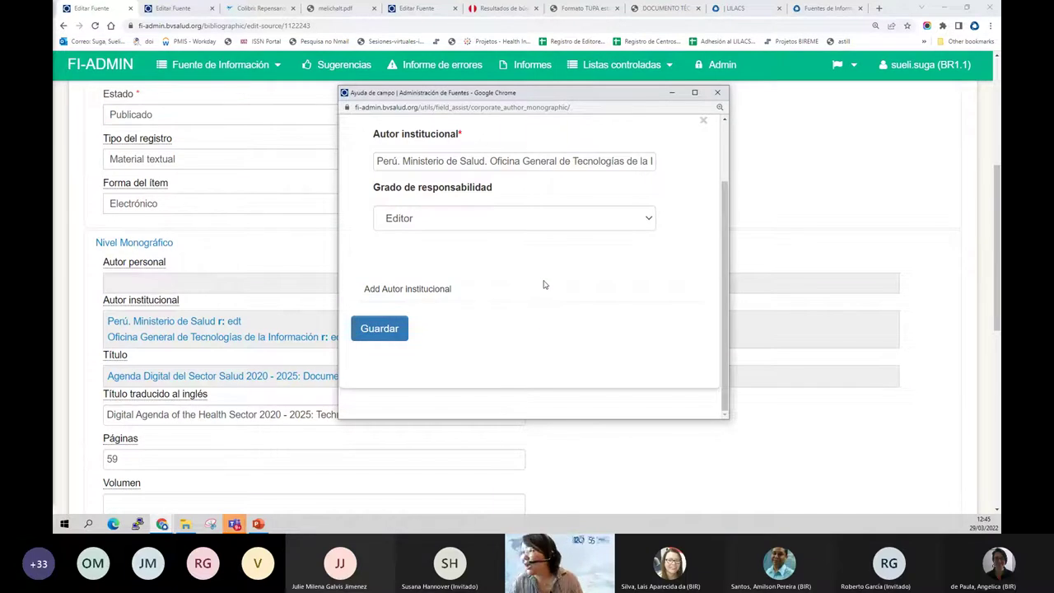
Check the combined Autor institucional entry through to its end and highlight its "Perú. Ministerio de Salud." part.
click(432, 164)
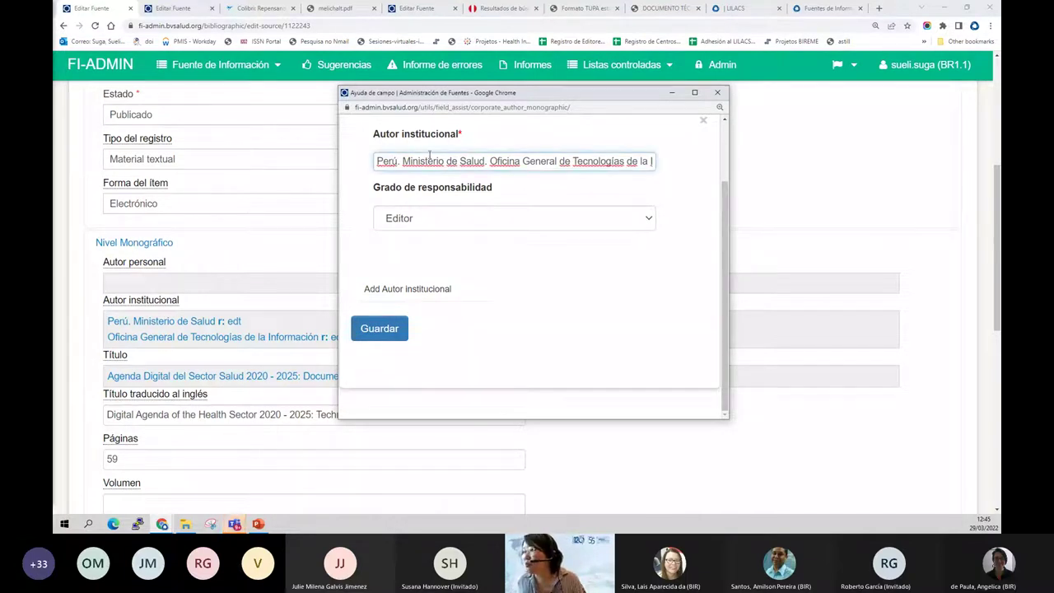
click(485, 161)
text(.)
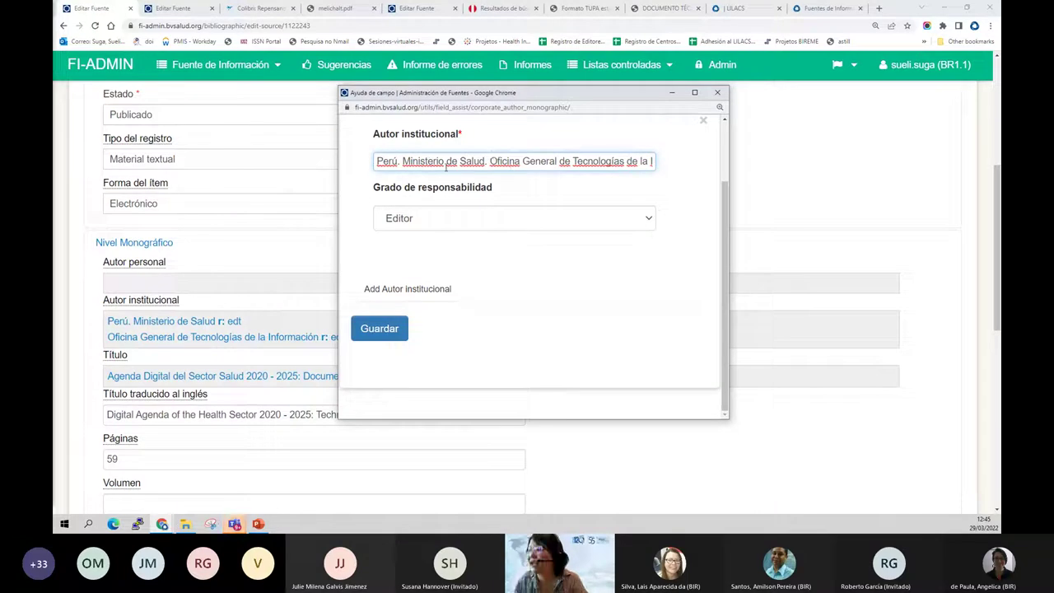
key(End)
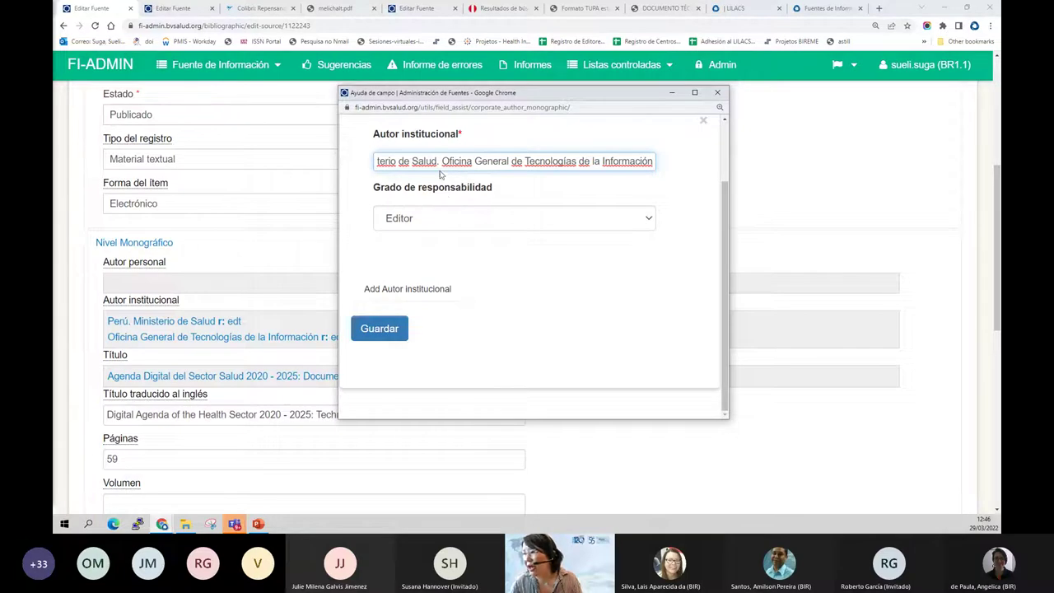
drag(441, 162, 374, 163)
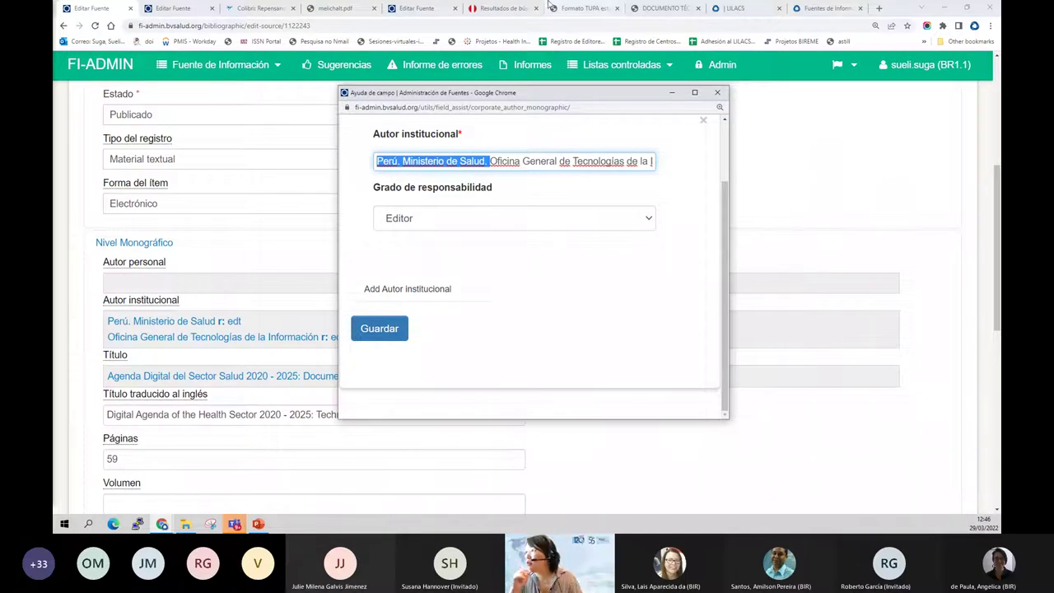
Look through the Agenda Digital PDF from the cataloguing box to the Presentación, checking the credits and responsible institutions.
click(663, 8)
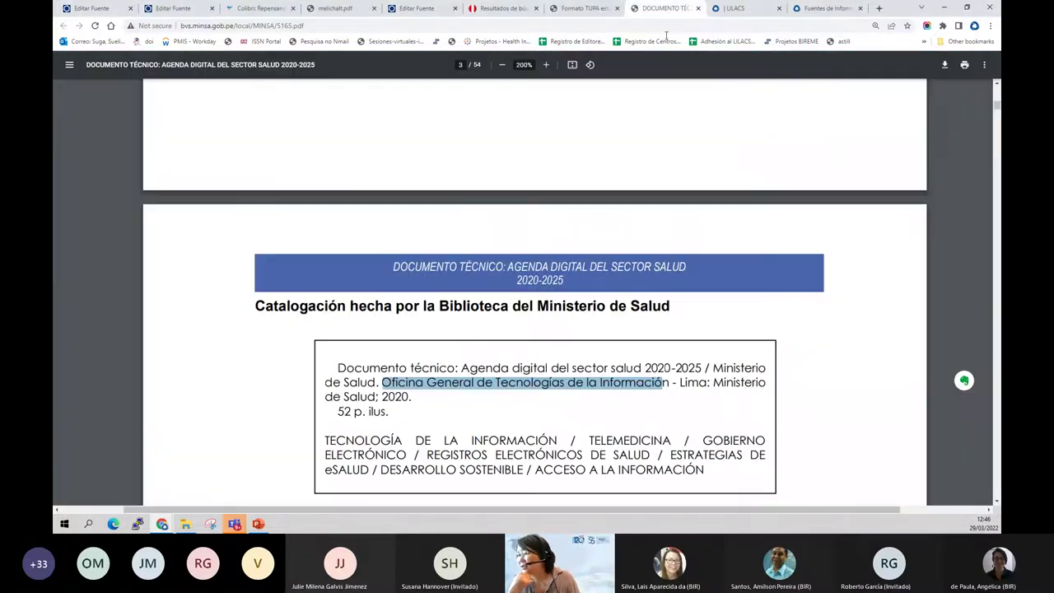
scroll(535, 329, down, 3)
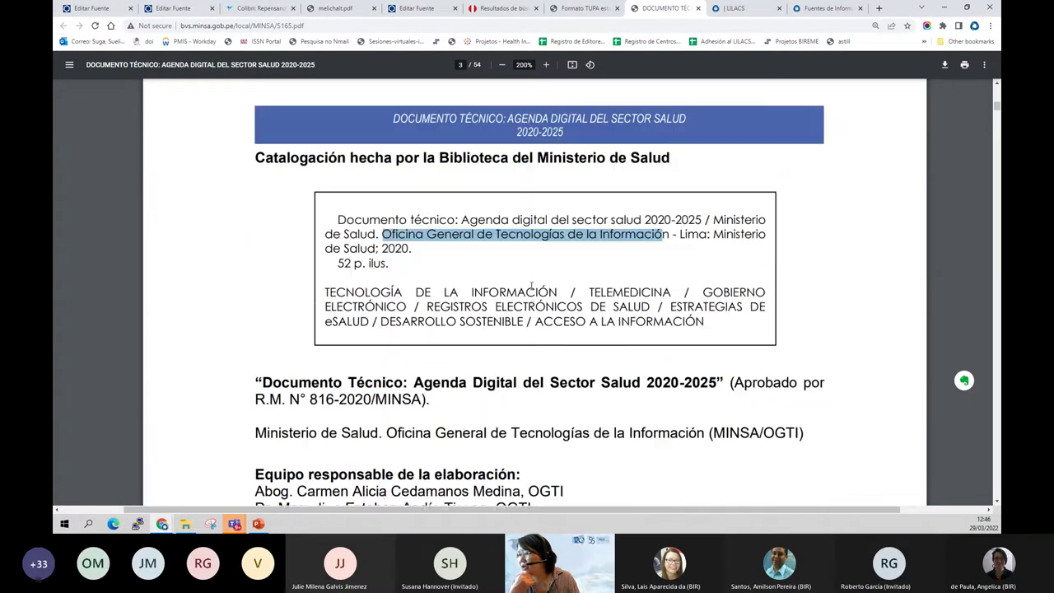
scroll(531, 286, down, 3)
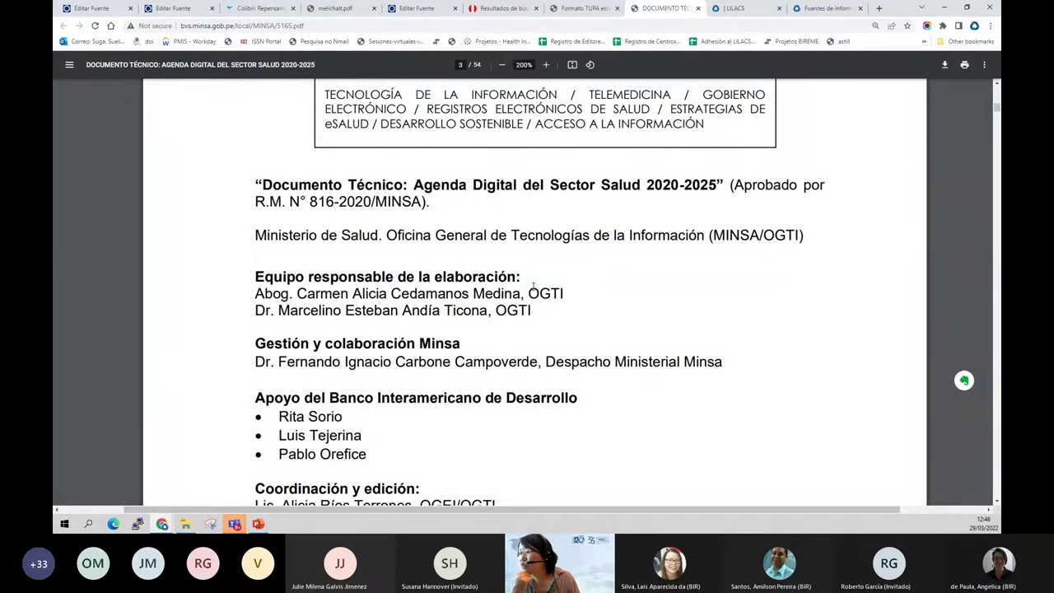
scroll(532, 286, down, 7)
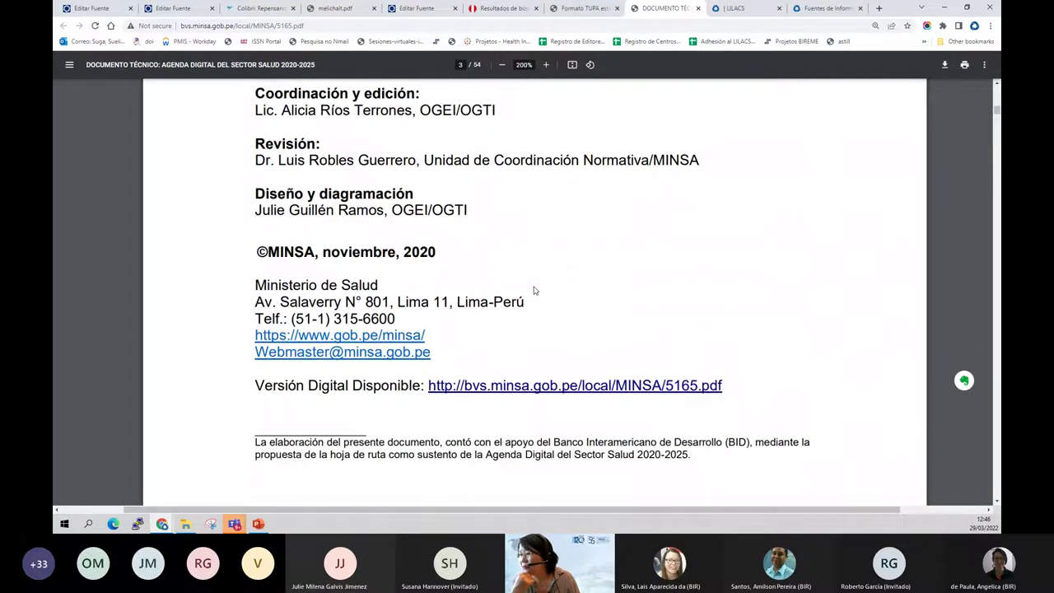
scroll(536, 287, down, 9)
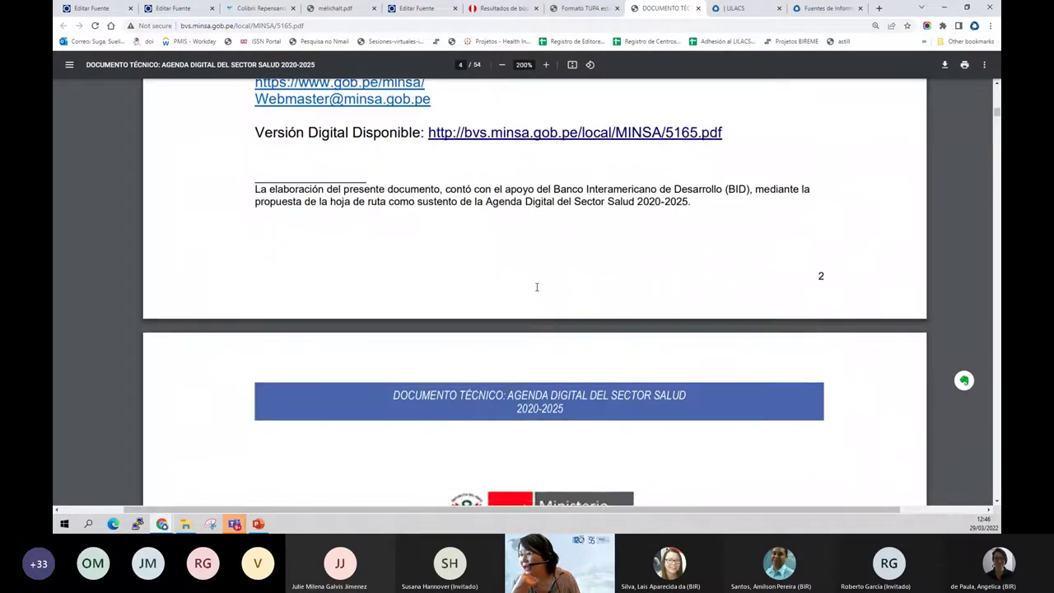
scroll(538, 290, down, 14)
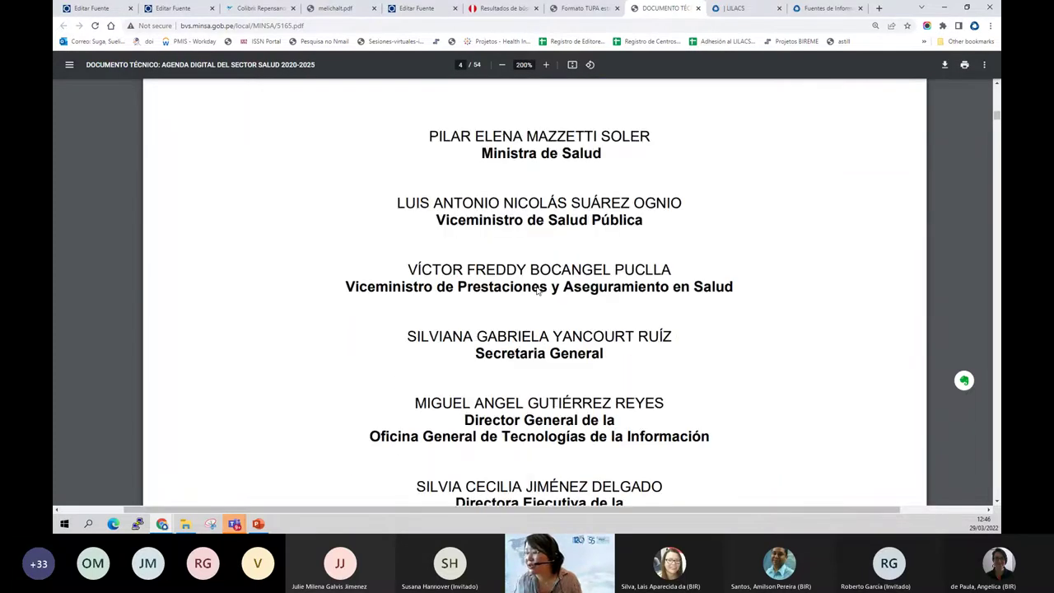
scroll(539, 290, down, 5)
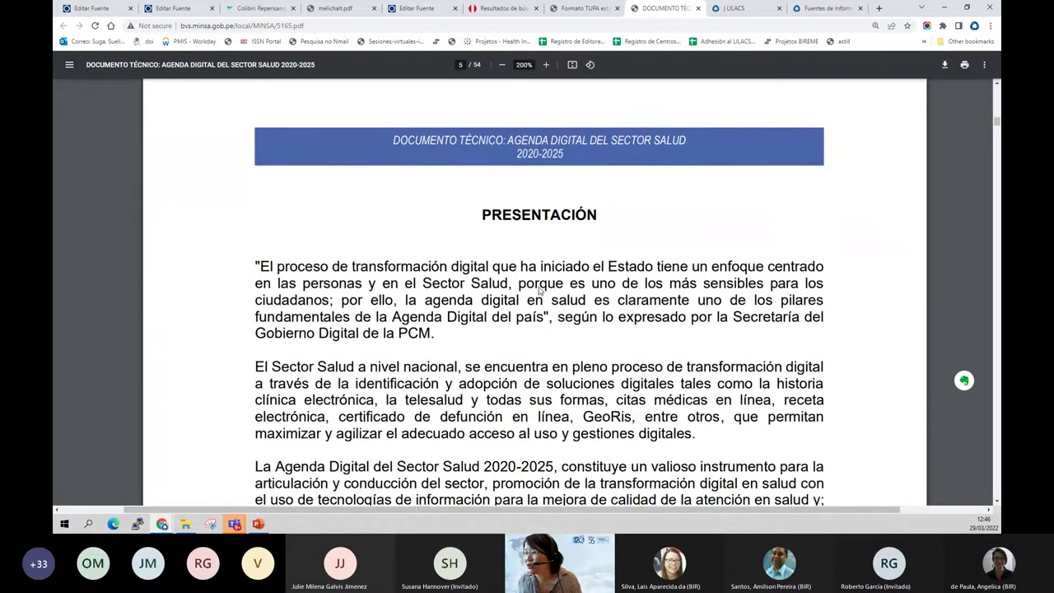
Go back to the PDF's cover and recheck the ministry logo and the wording of the title page.
key(Home)
scroll(541, 291, down, 2)
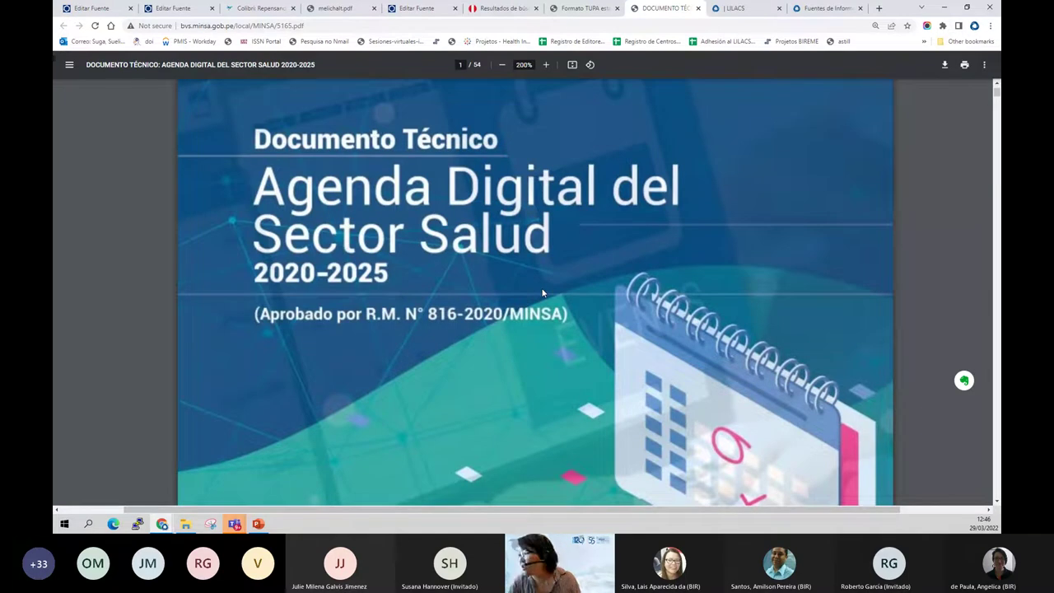
scroll(543, 288, down, 8)
scroll(552, 278, down, 3)
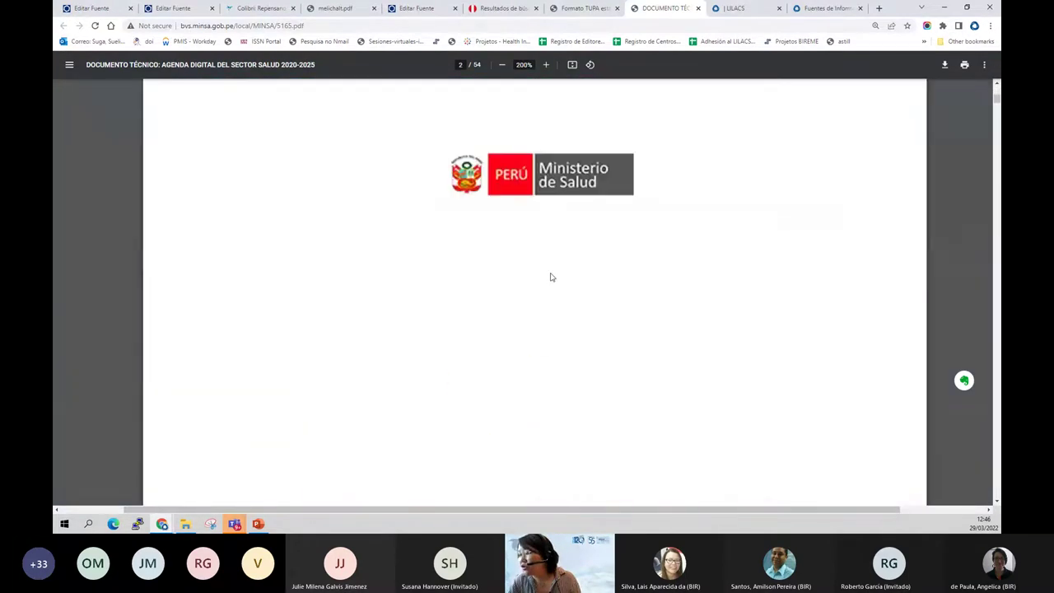
scroll(550, 278, down, 4)
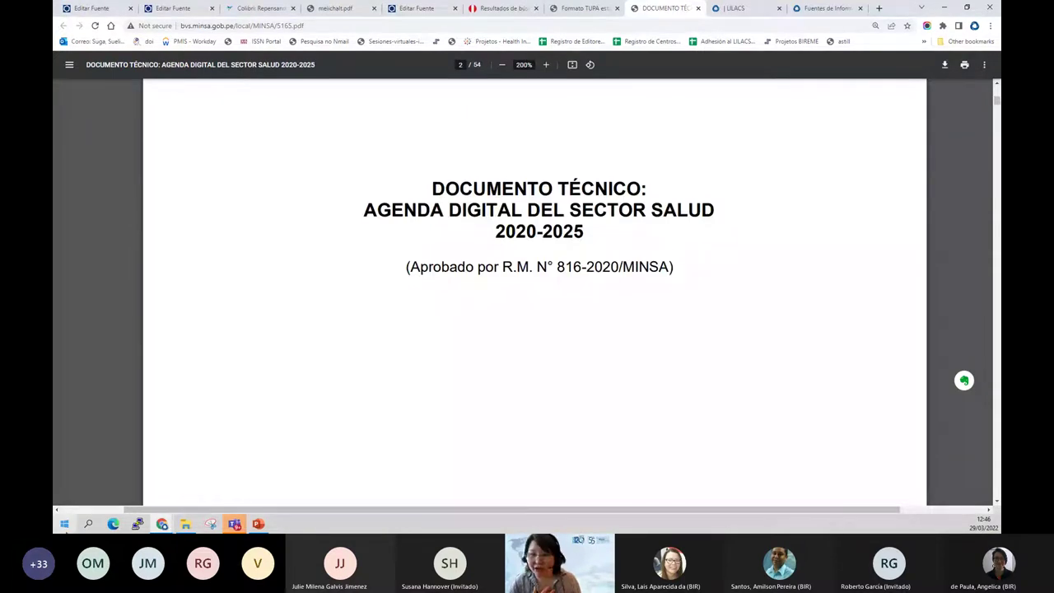
mouse_move(164, 528)
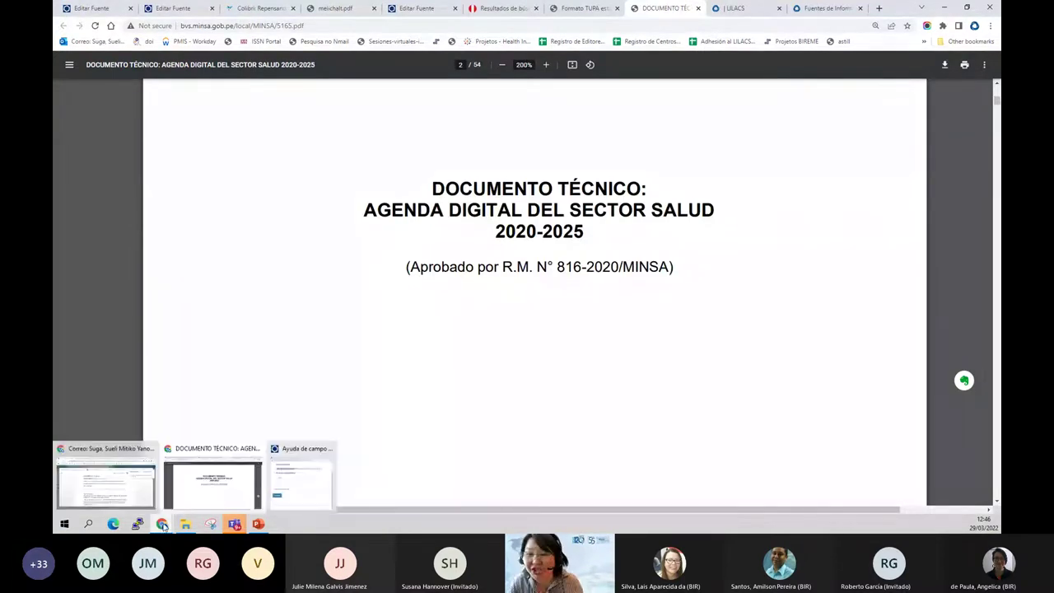
Reopen the field assistant, set Grado de responsabilidad to blank for the combined Autor institucional entry, and save it.
click(317, 482)
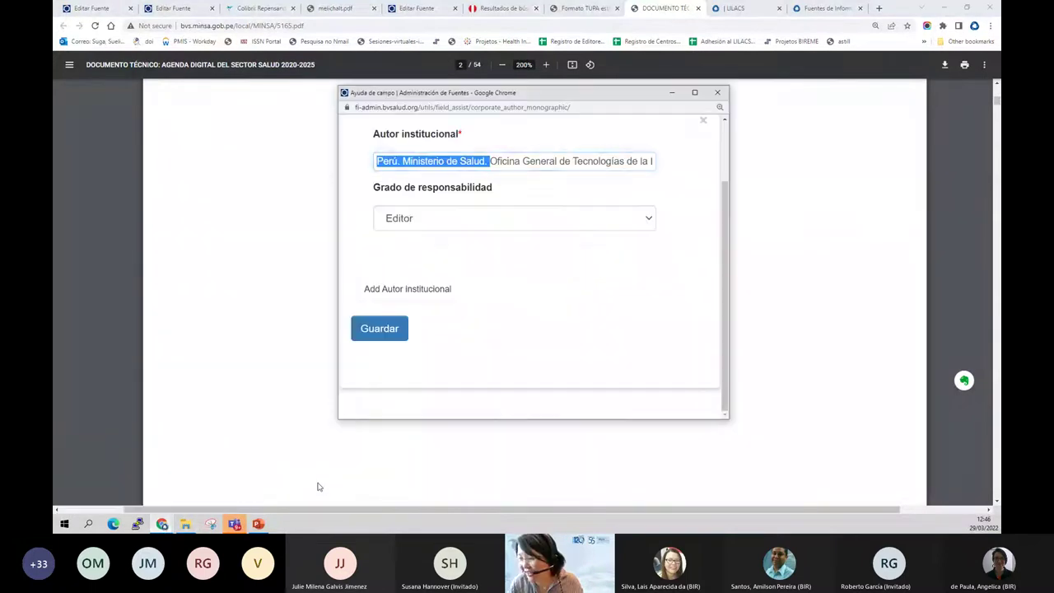
click(501, 219)
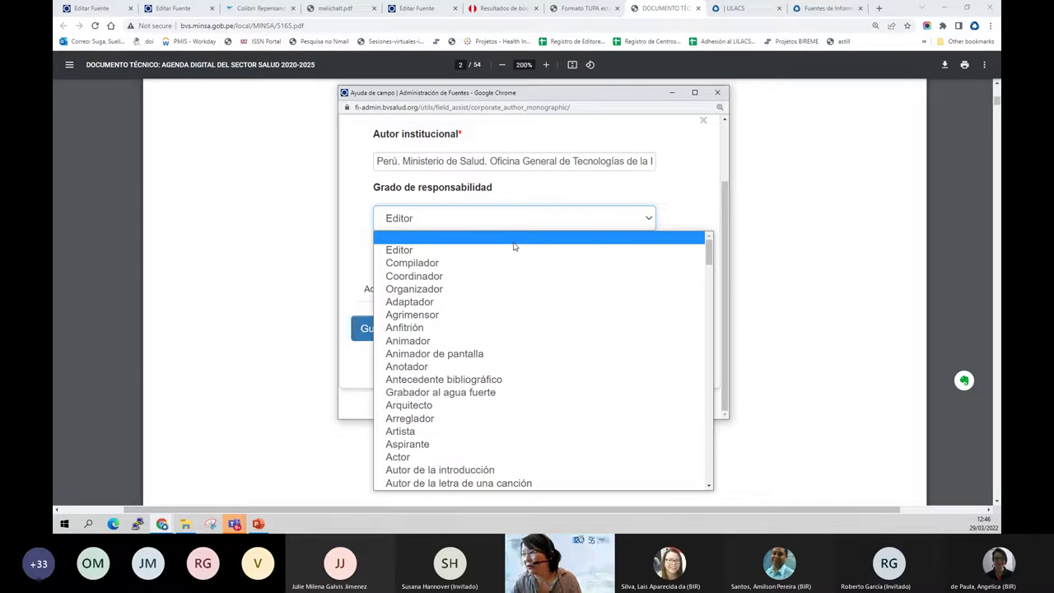
click(381, 239)
click(400, 329)
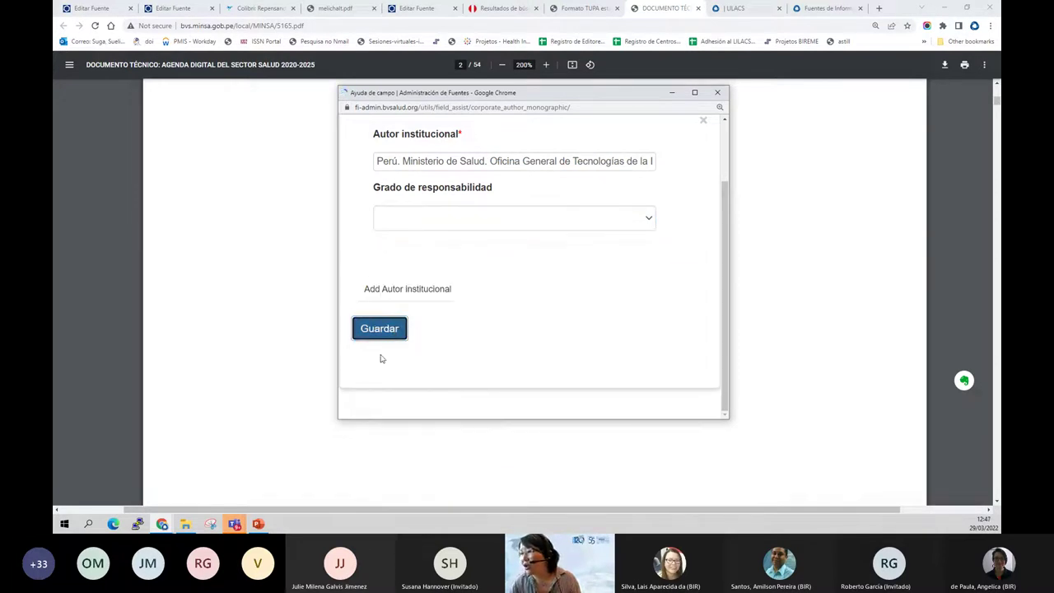
Return to the Agenda Digital record and close the LILACS and Fuentes de Información pages.
click(87, 10)
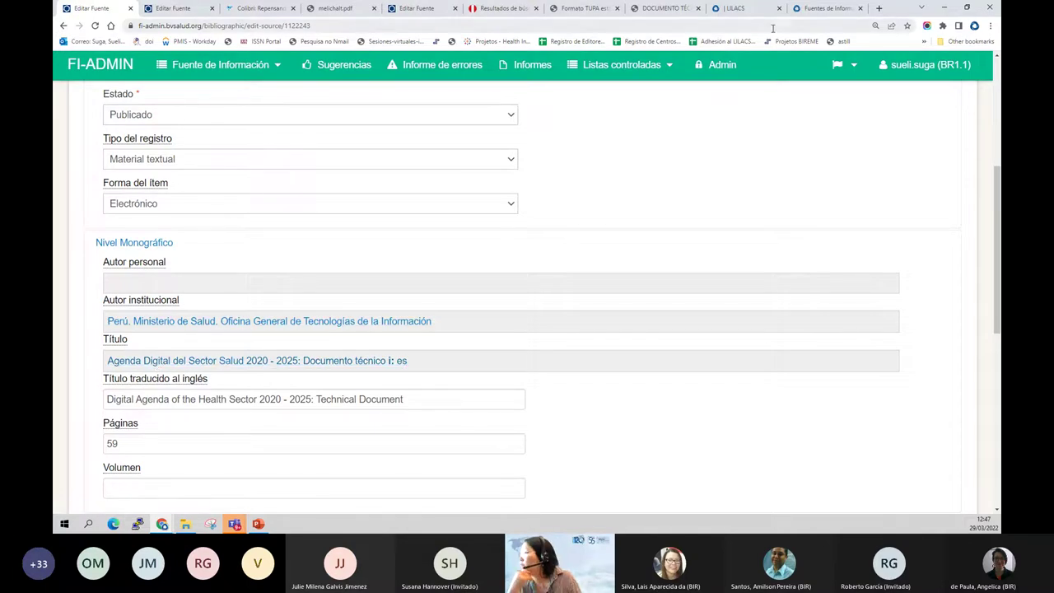
click(823, 8)
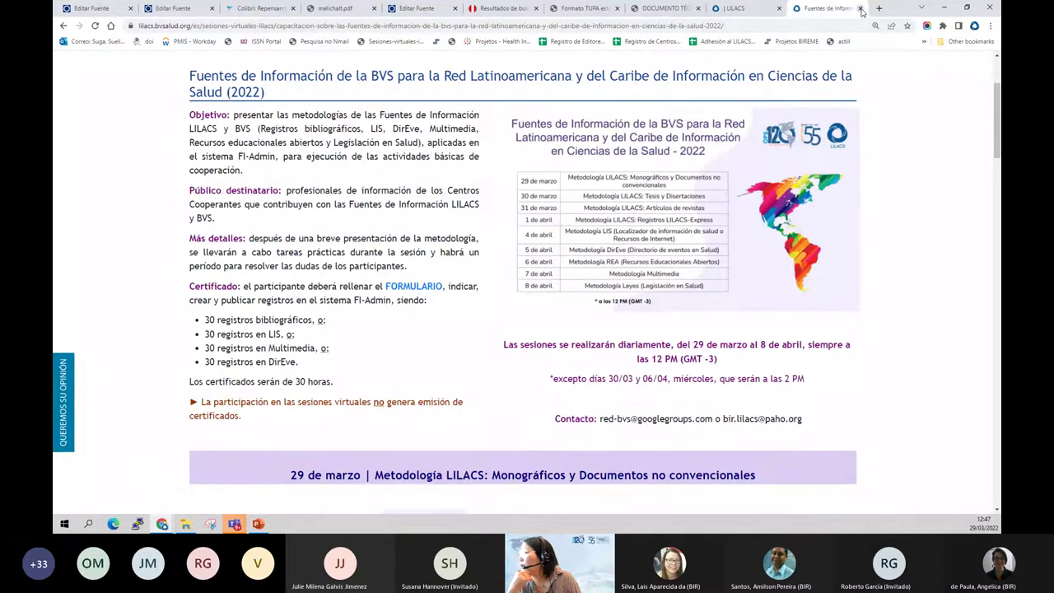
click(861, 8)
click(860, 9)
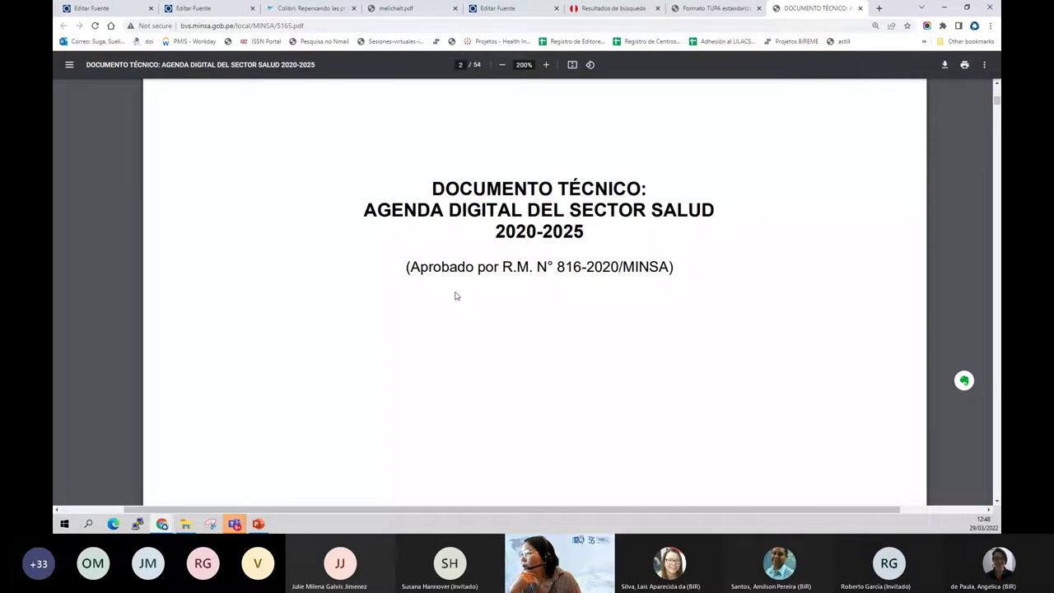
Examine the title and approval note on the PDF's title page and compare them with the record's Título.
drag(432, 195, 587, 237)
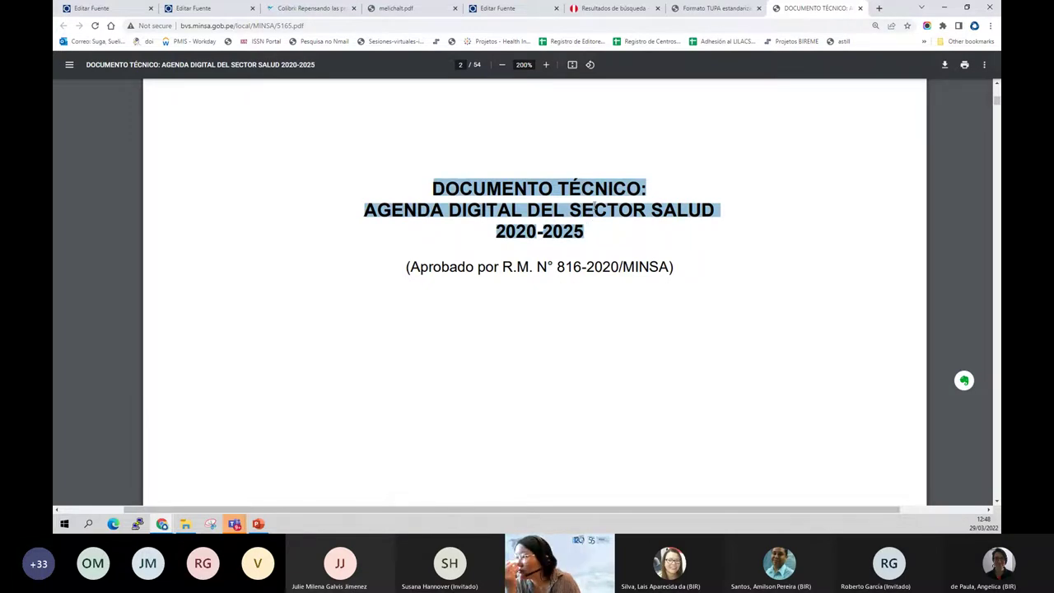
drag(433, 188, 645, 191)
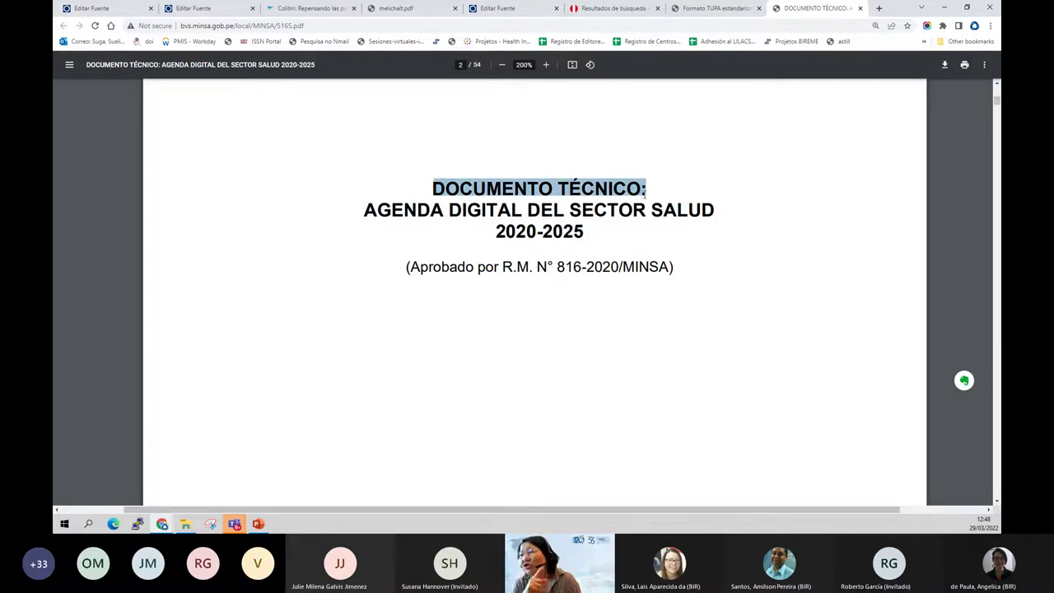
drag(646, 191, 586, 231)
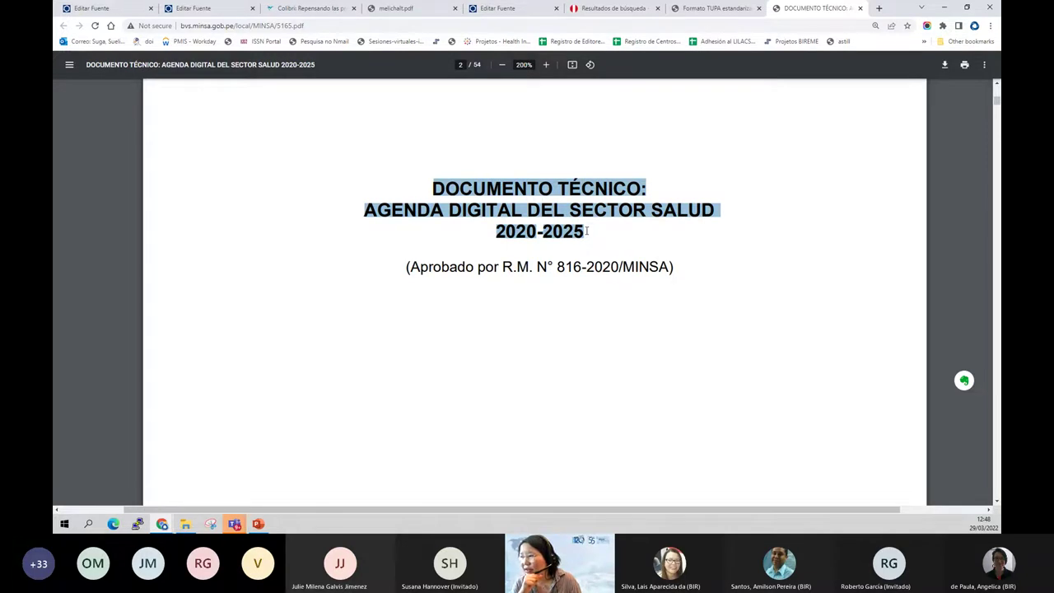
drag(407, 265, 717, 270)
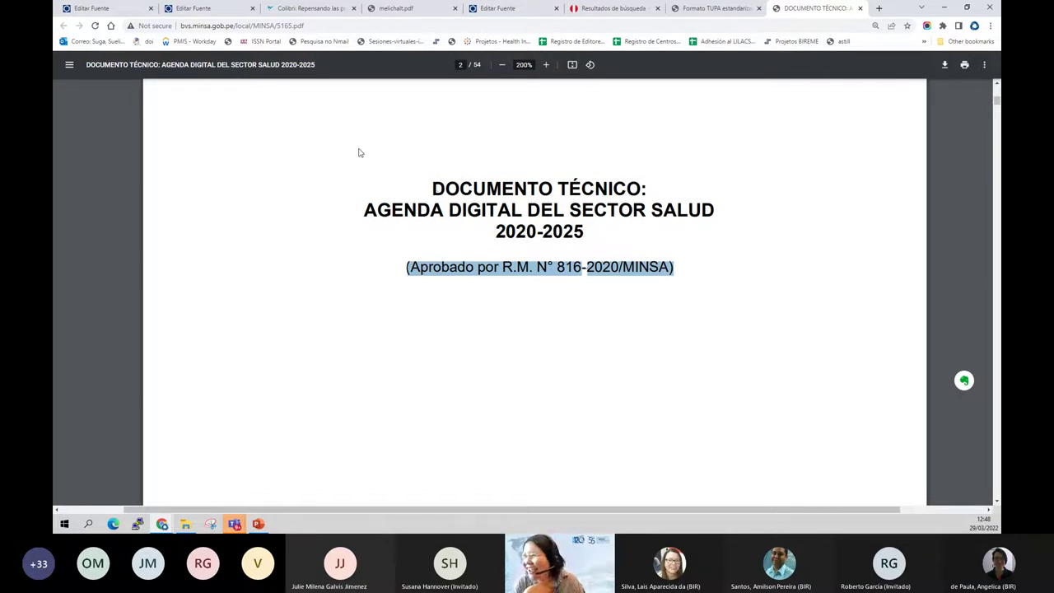
click(120, 12)
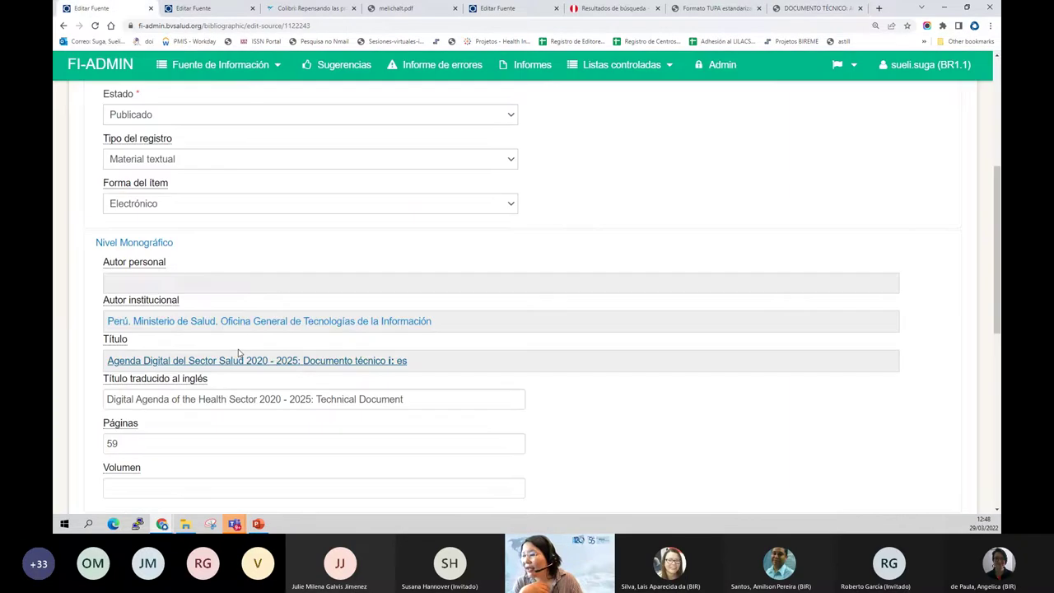
click(783, 11)
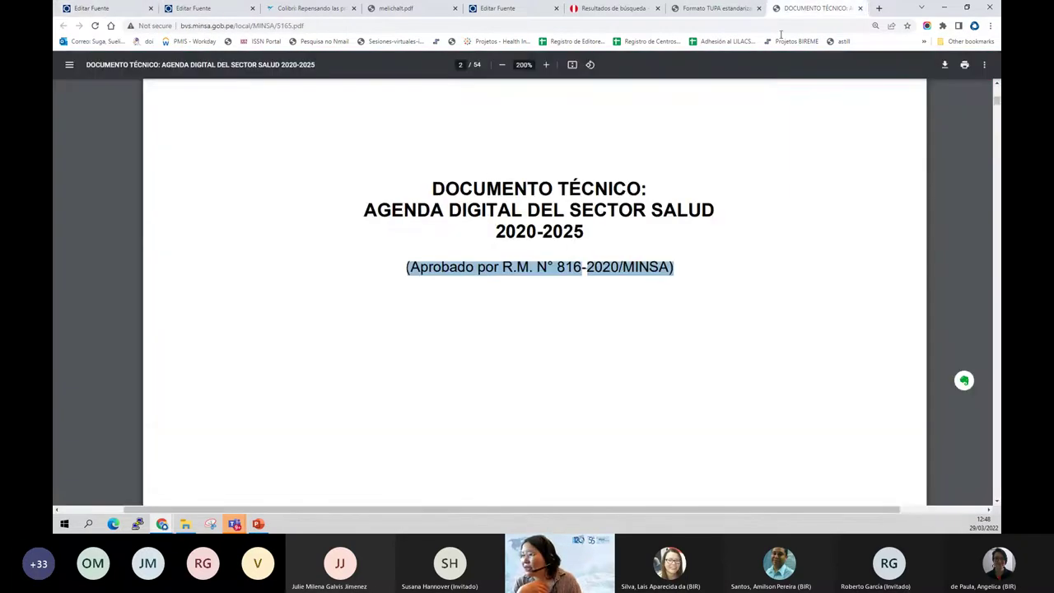
Copy the complete title and approval note from the PDF into a new Bloco de Notas document.
drag(440, 198, 683, 251)
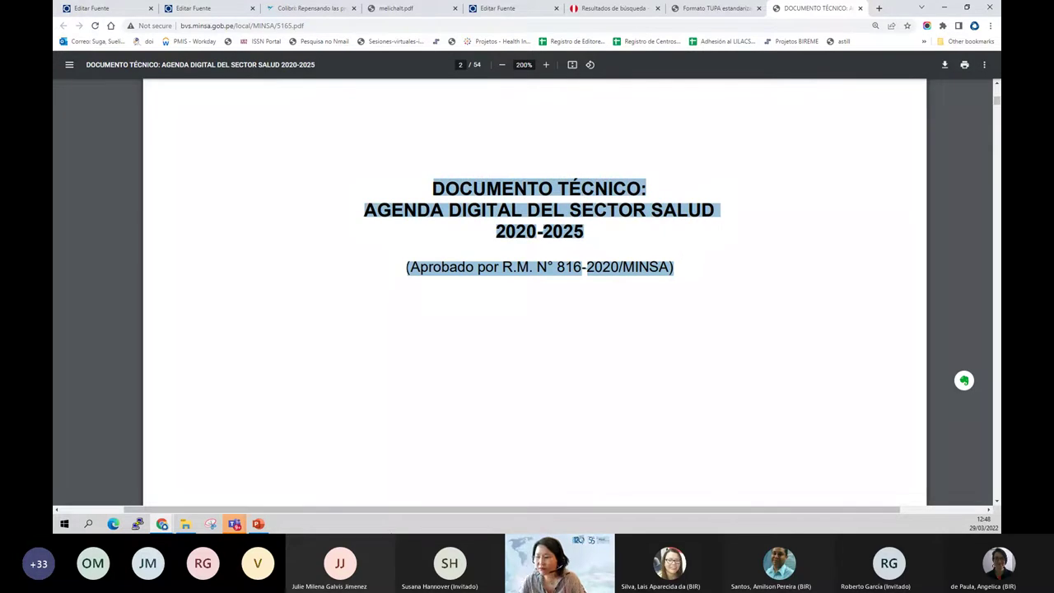
click(88, 524)
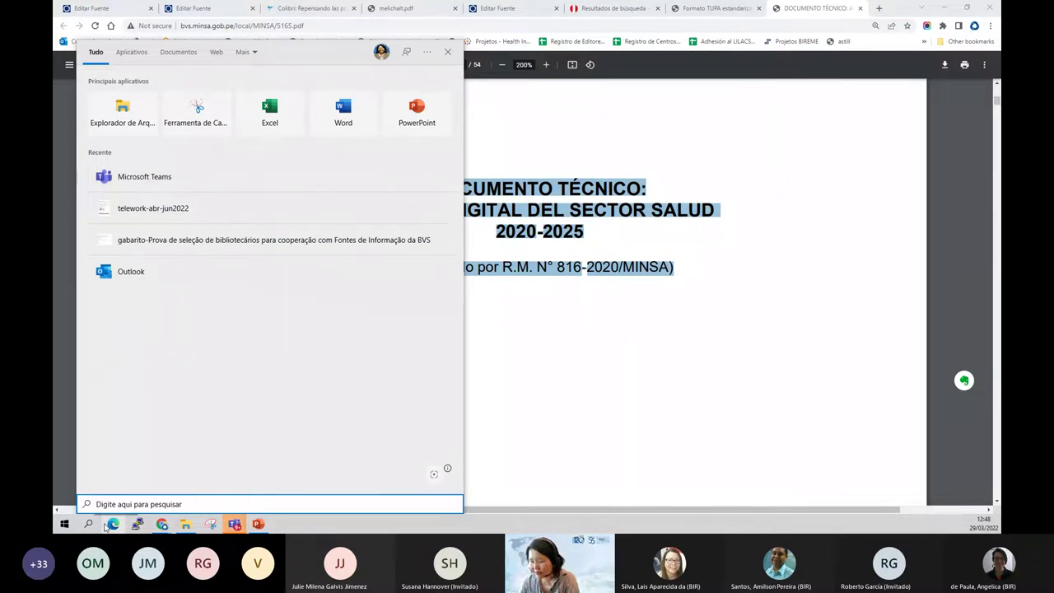
text(bloc)
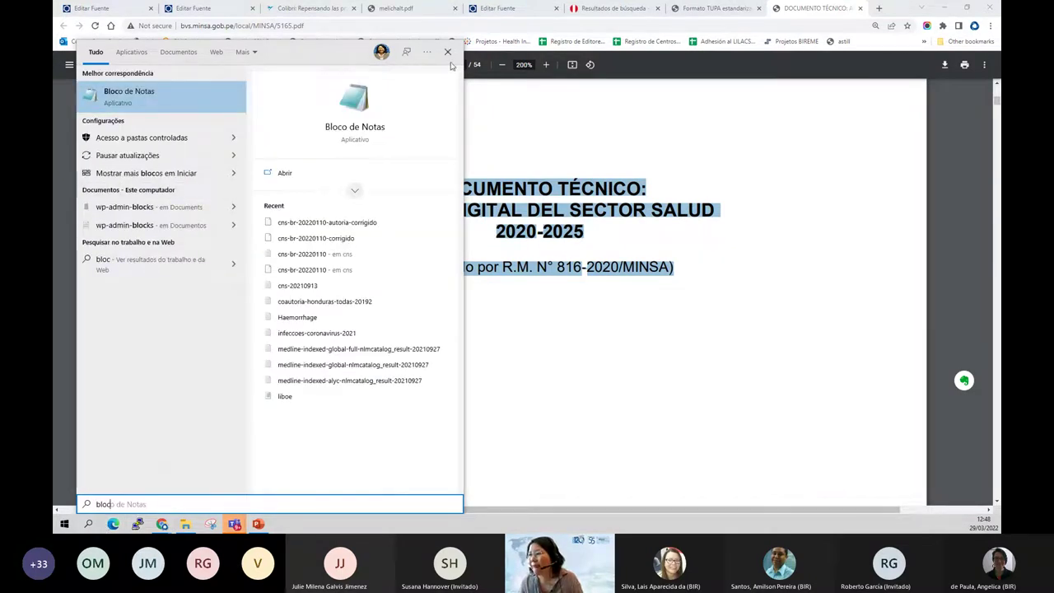
key(Return)
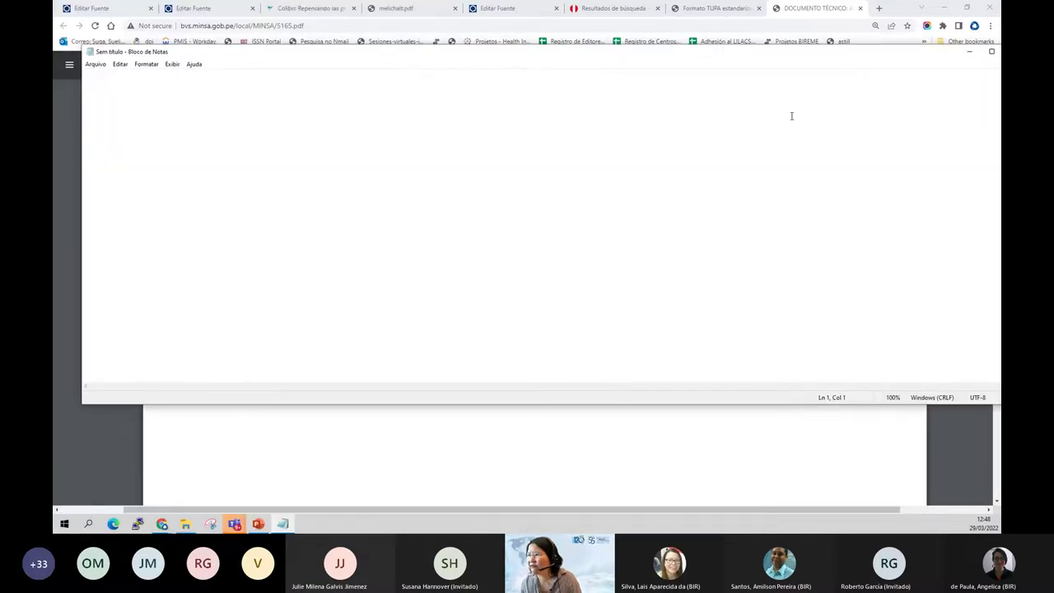
text(DOCUMENTO TÉCNICO: AGENDA DIGITAL DEL SECTOR SALUD 2020-2025 (Aprobado por R.M. Nº 816-2020/MINSA))
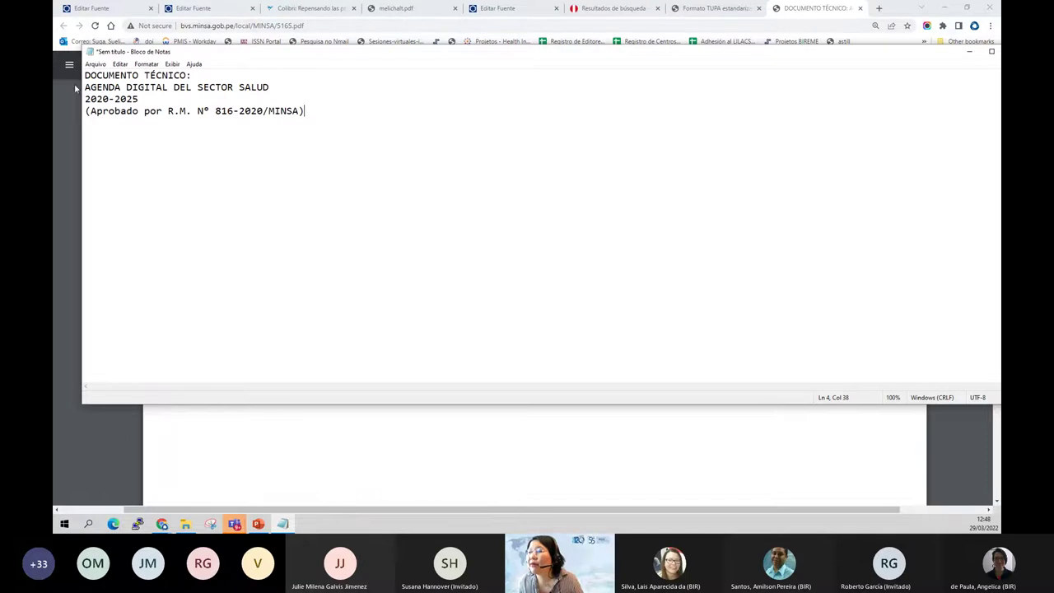
Rewrite the first line of the pasted title as "Documento Técnico:" instead of all capitals.
key(BackSpace)
text(Documen)
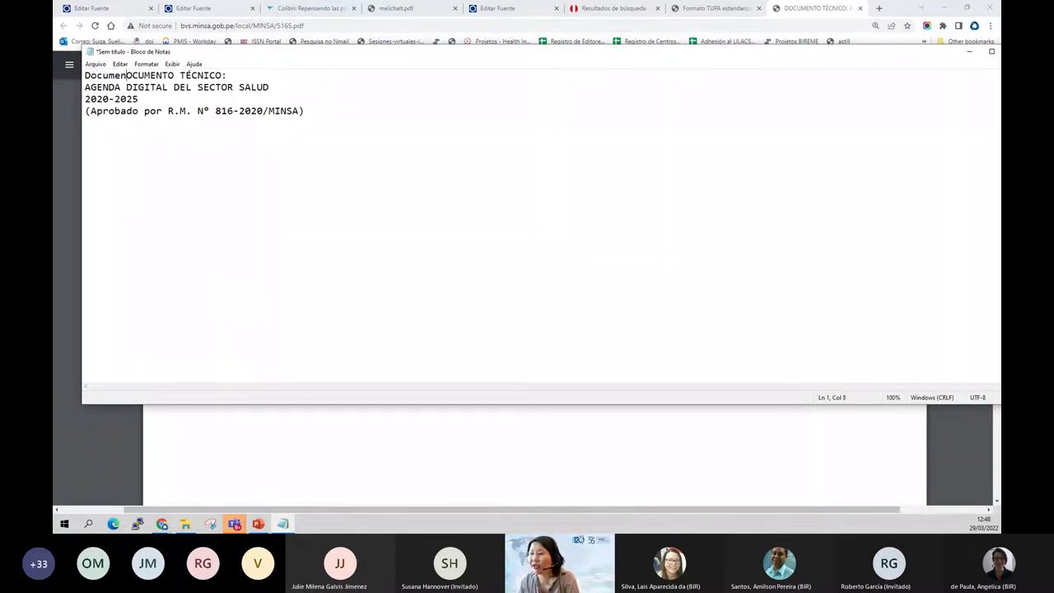
text(to)
key(Delete)
key(Delete)
key(Delete)
key(Delete)
key(Delete)
key(Delete)
key(Delete)
key(Delete)
key(Delete)
key(Delete)
text(T)
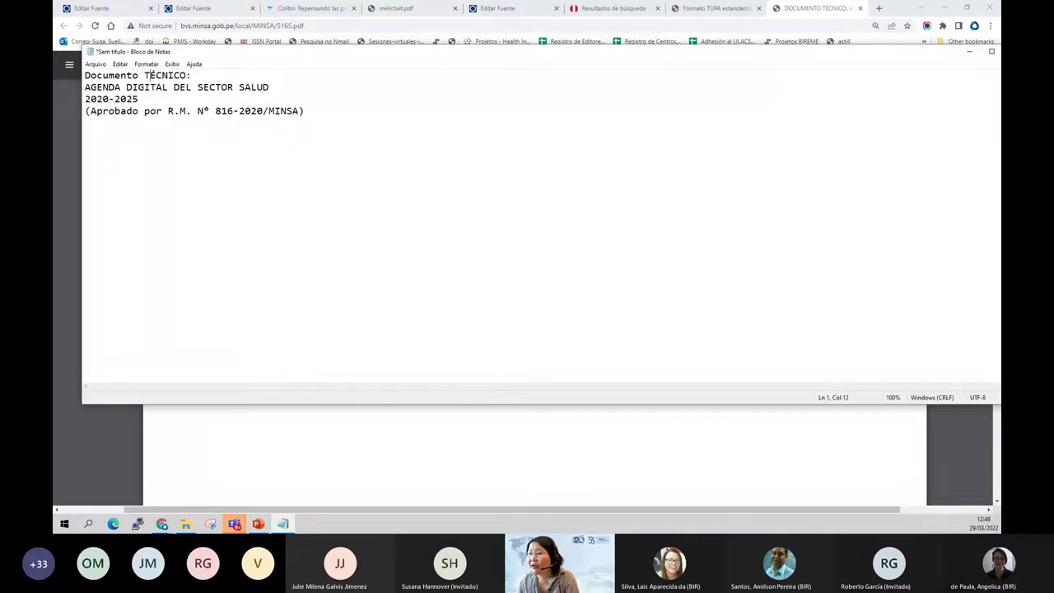
text(écni)
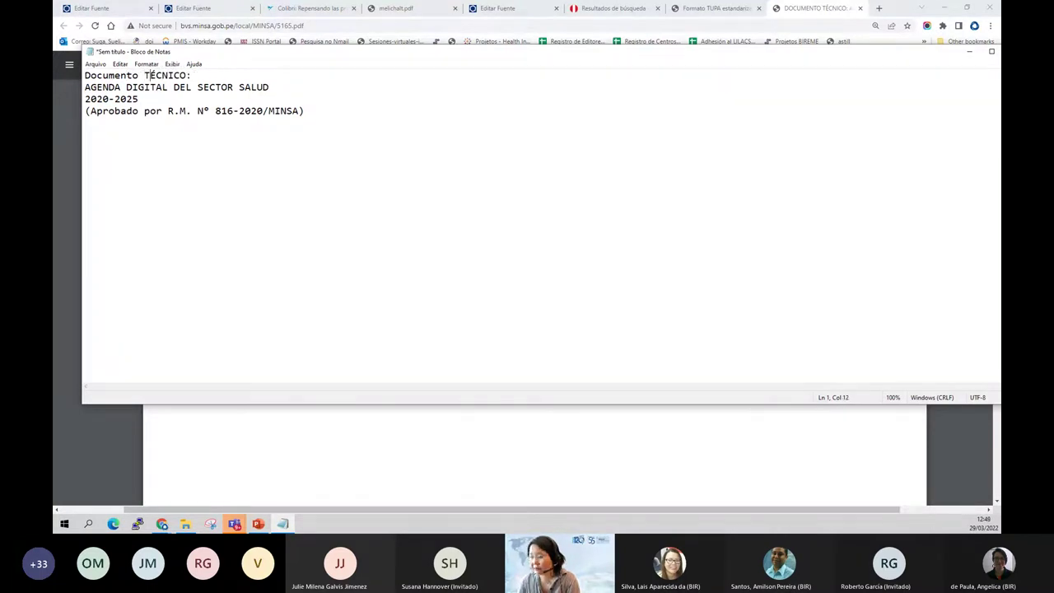
text(co)
key(Delete)
key(Delete)
key(Delete)
key(Delete)
key(Delete)
key(Delete)
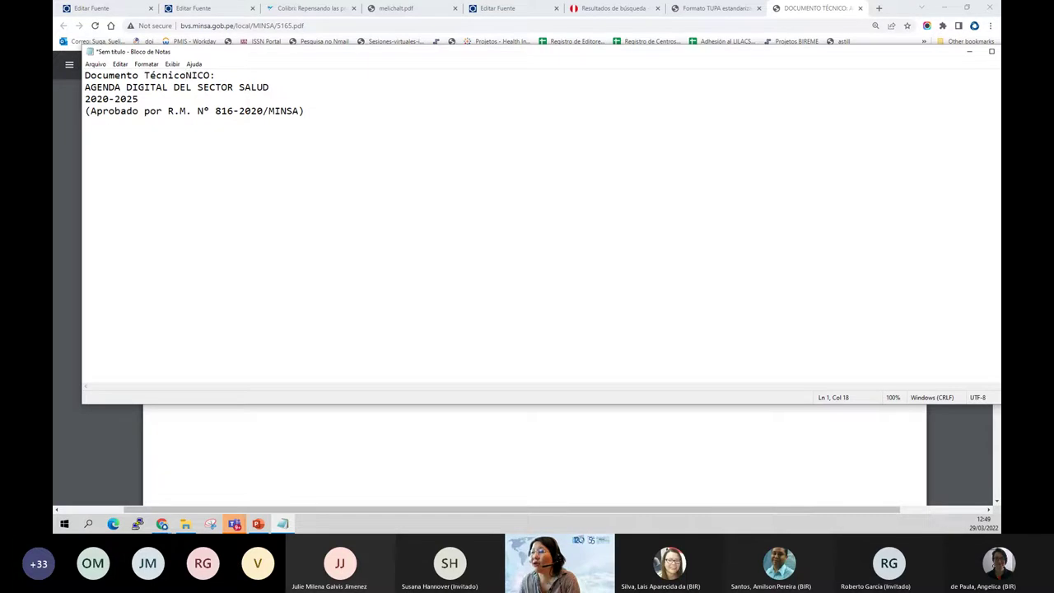
Rewrite the second line in sentence case as "Agendadigital del sector salud:" and bring "2020-2025" up onto it.
key(Down)
key(Home)
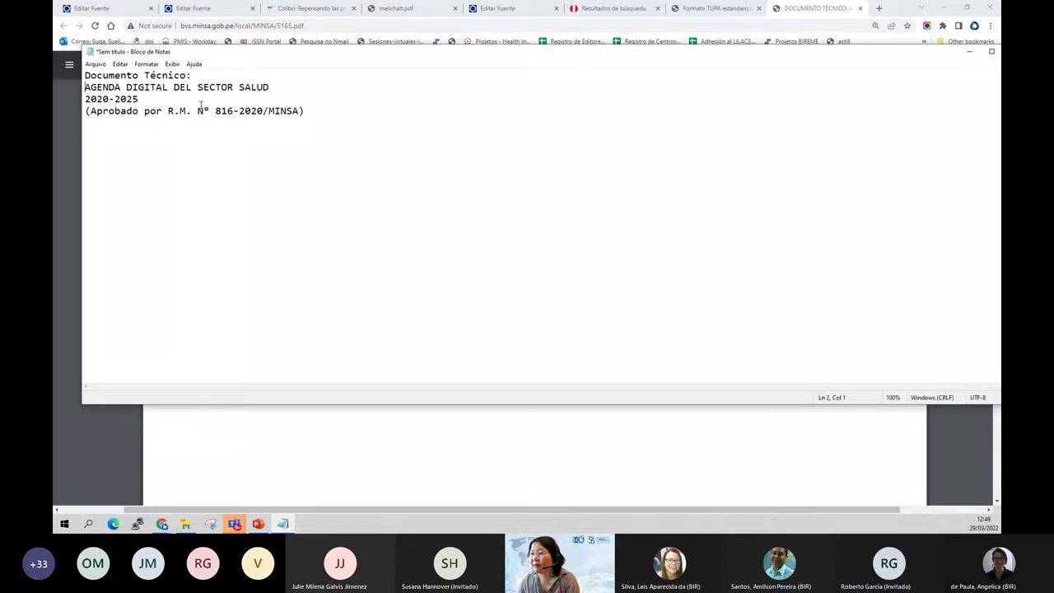
text(genda)
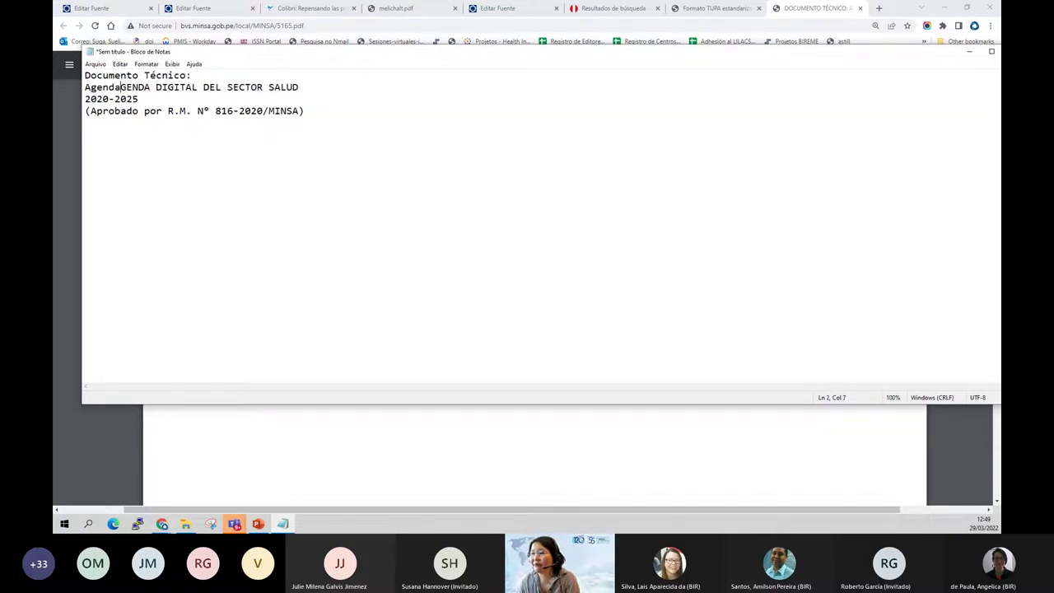
text(a)
key(Delete)
key(Delete)
key(Delete)
key(Delete)
key(Delete)
key(Delete)
key(Delete)
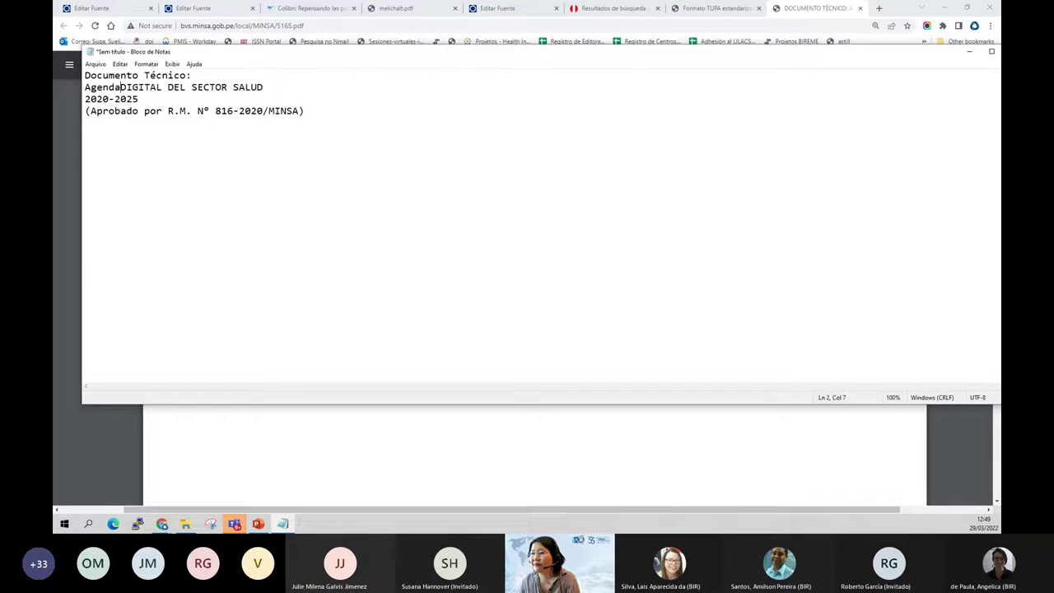
key(Delete)
text(digital del sec)
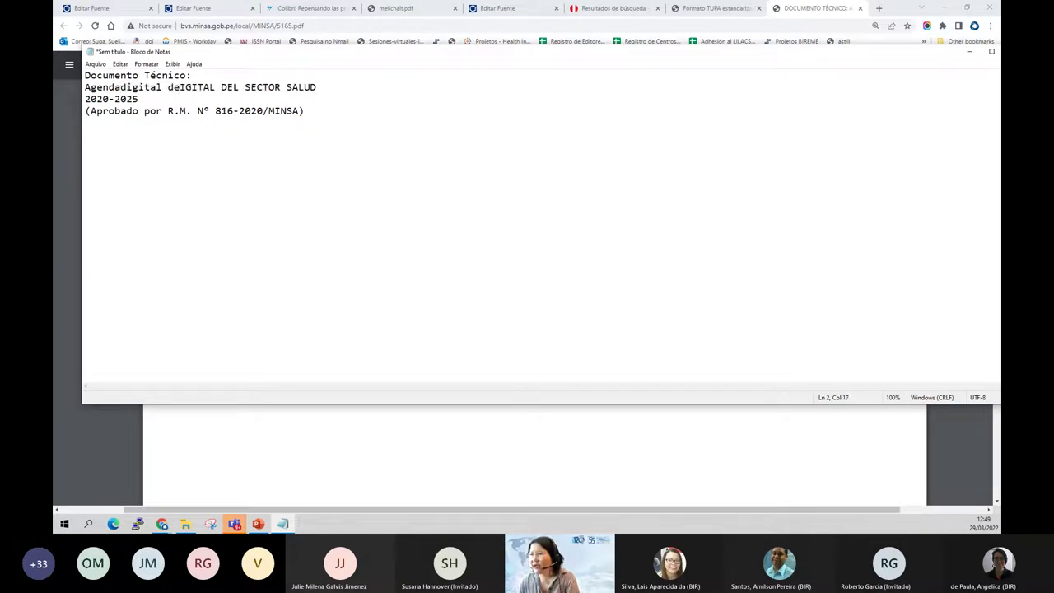
text(tor salud)
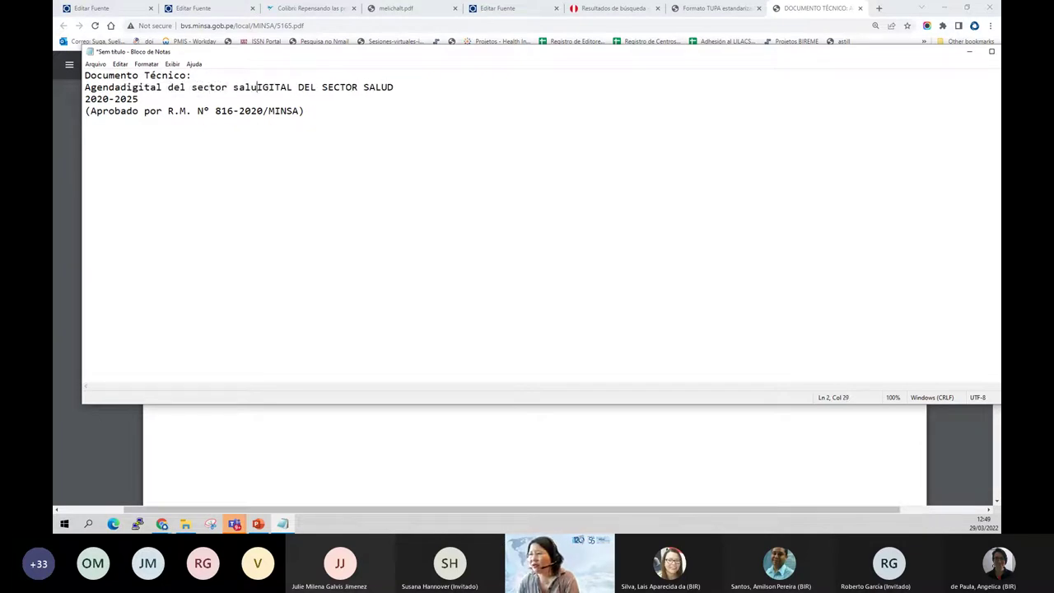
key(Delete)
key(Delete)
key(Delete)
key(Delete)
key(Delete)
key(Delete)
key(Delete)
key(Delete)
key(Delete)
key(Delete)
key(Delete)
key(Delete)
key(Delete)
key(Delete)
key(Delete)
key(Delete)
key(Delete)
key(Delete)
key(Delete)
key(Delete)
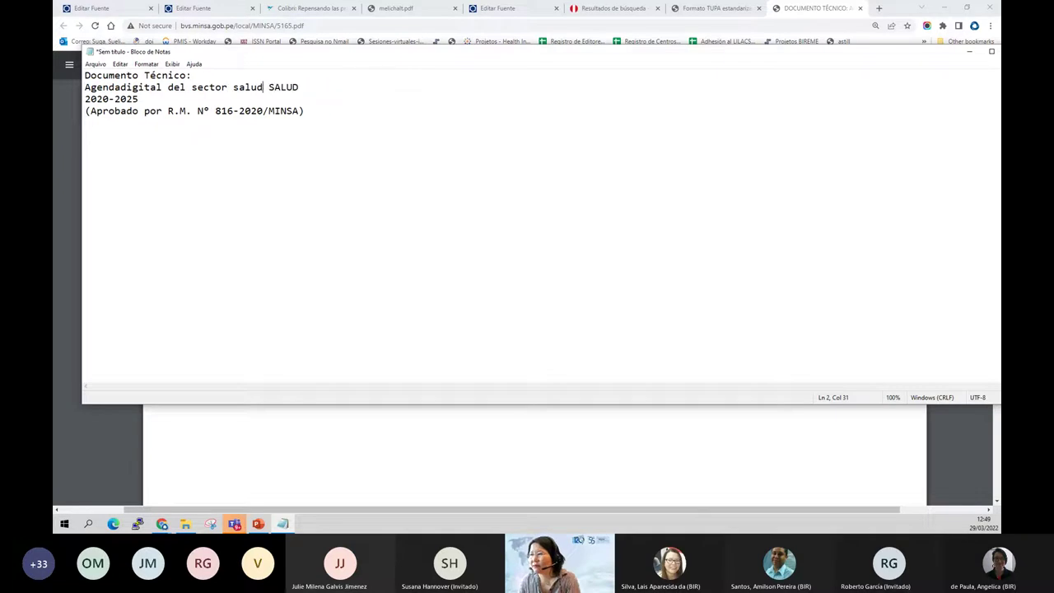
key(Delete)
key(Delete)
key(Delete)
text(:)
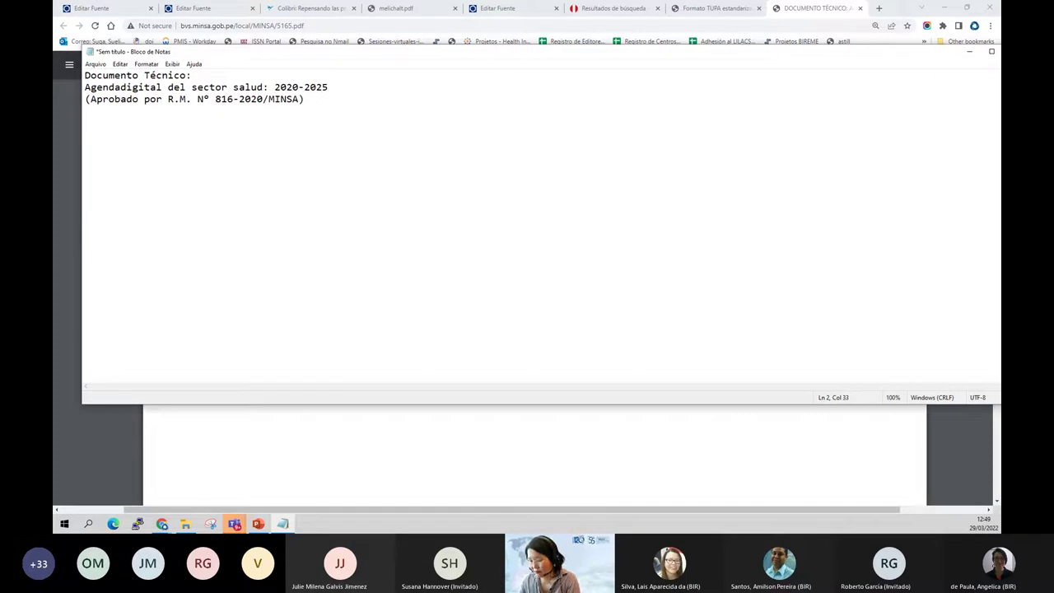
Join the remaining lines into one, change "Agenda" to lowercase, and separate "agenda" from "digital" with a space.
click(327, 87)
key(Delete)
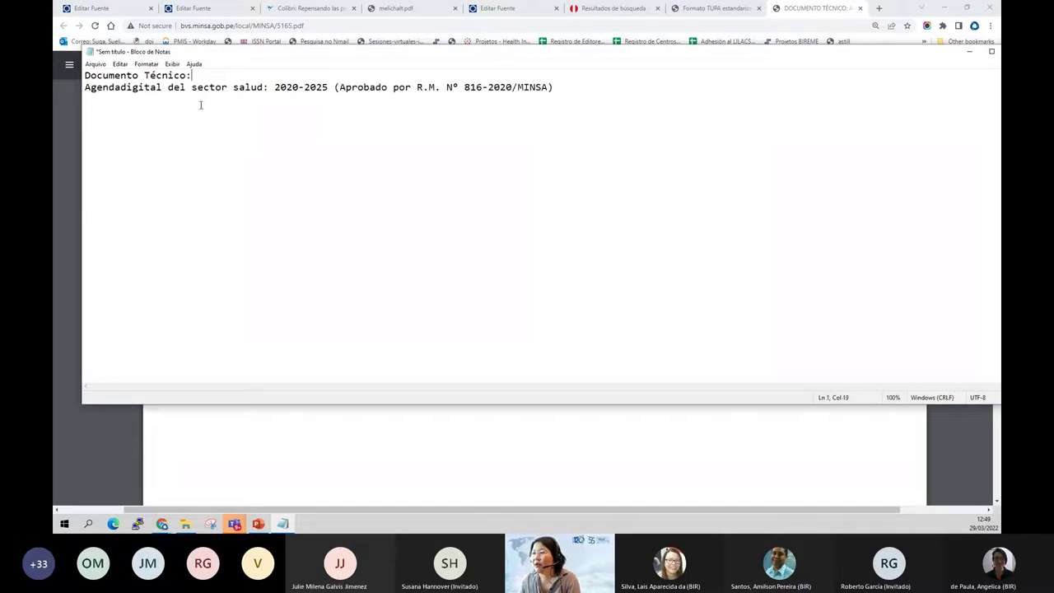
key(Home)
key(BackSpace)
click(196, 75)
click(227, 75)
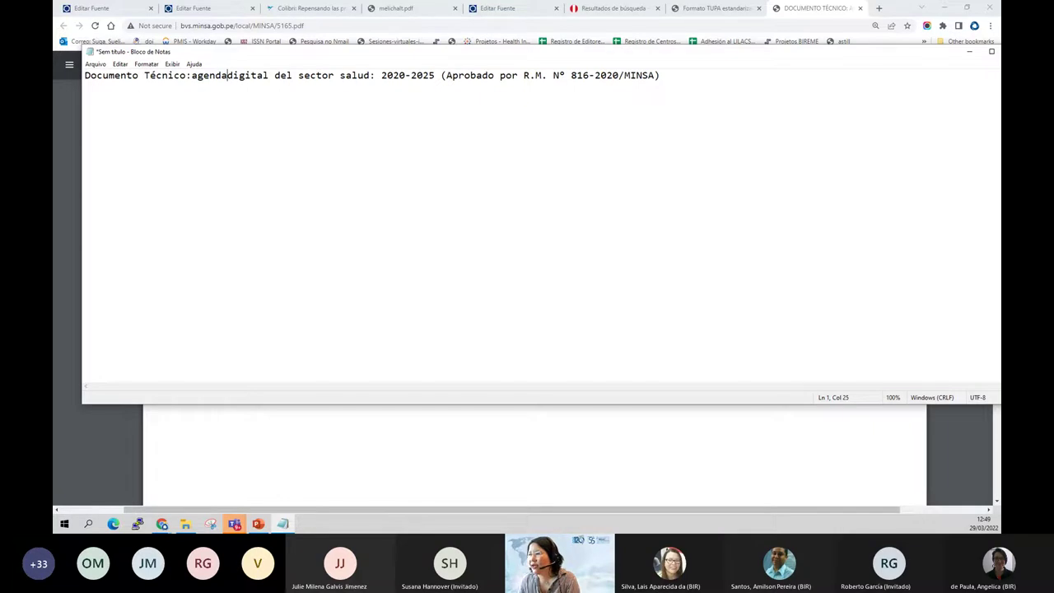
Change "Técnico" to lowercase and add a space after the colon, giving "Documento técnico: agenda digital".
click(148, 75)
key(BackSpace)
text(t)
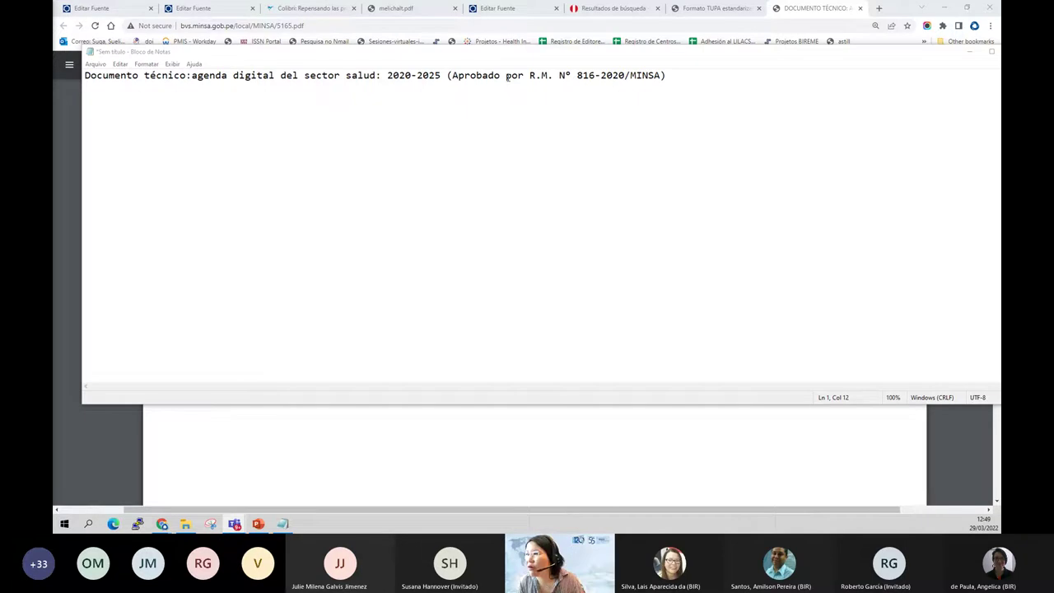
click(189, 75)
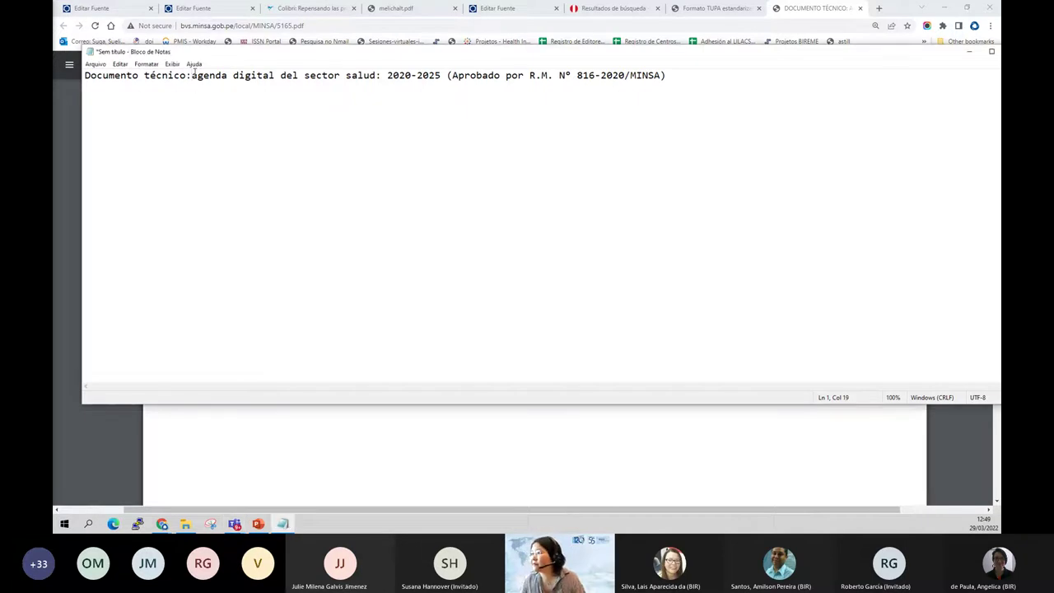
text(:)
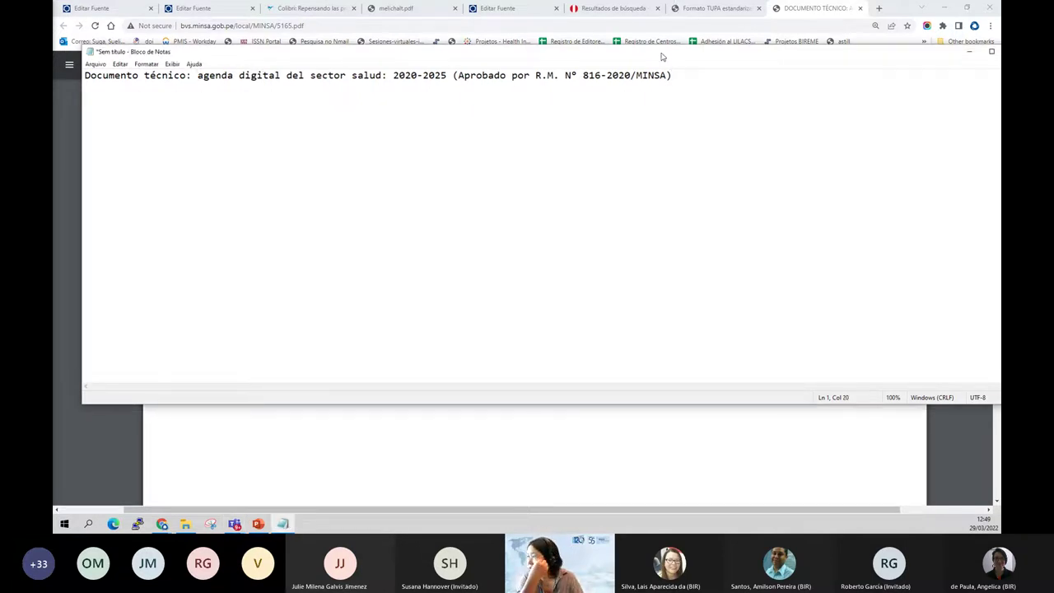
Replace the record's title with "Documento técnico: agenda digital del sector salud: 2020-2025 (Aprobado por R.M. N° 816-2020/MINSA)" copied from Notepad, and save it.
click(680, 83)
drag(679, 82, 76, 18)
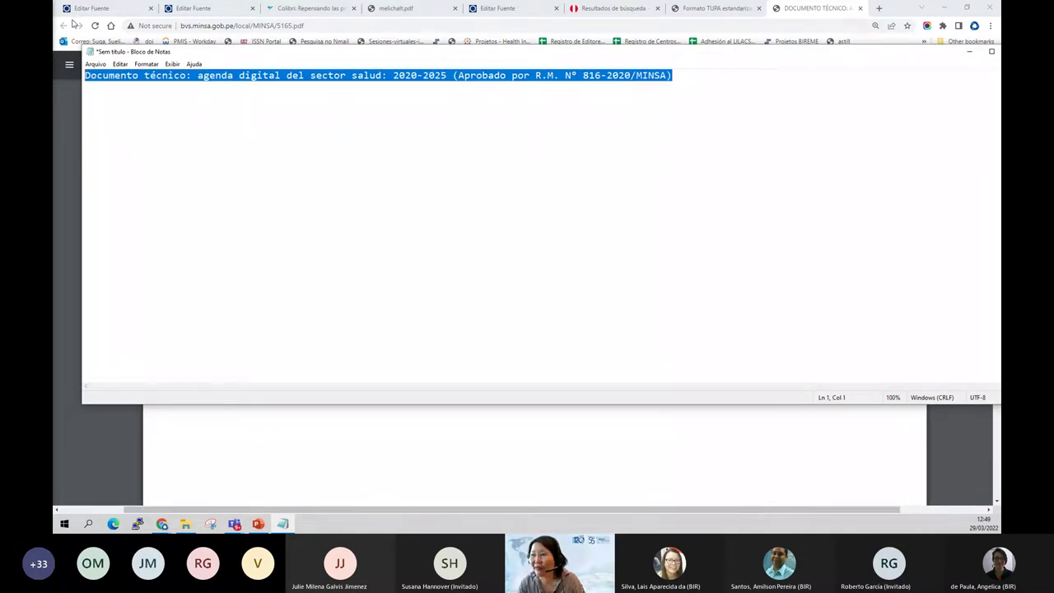
click(86, 9)
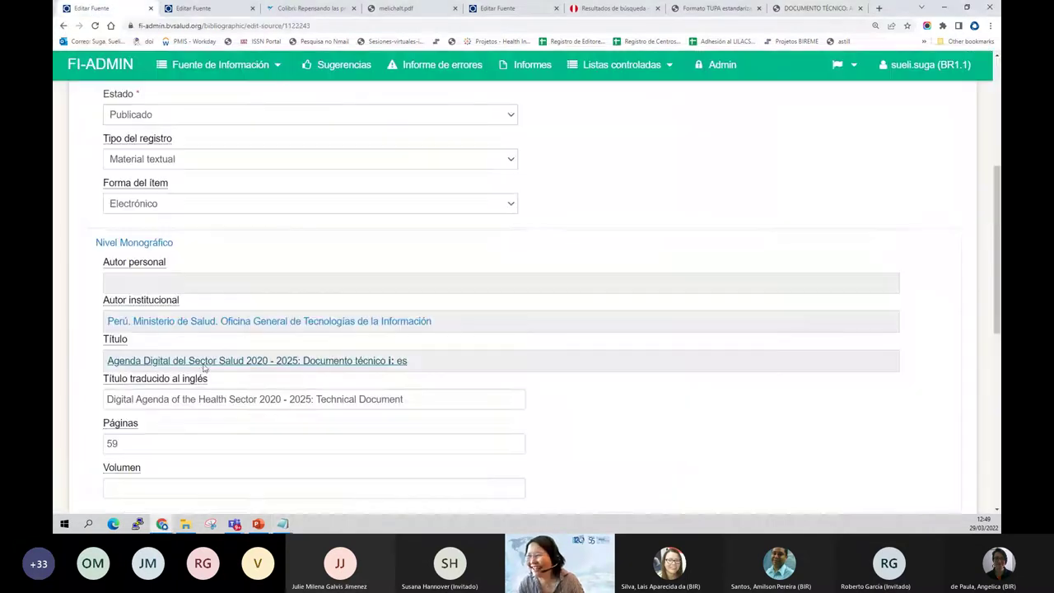
click(195, 362)
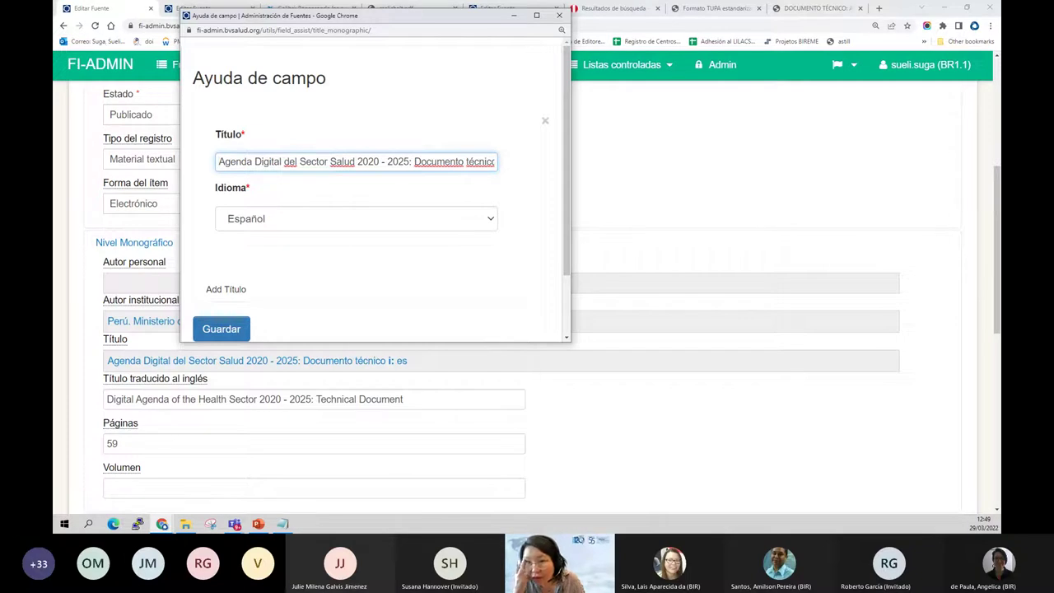
key(alt+Tab)
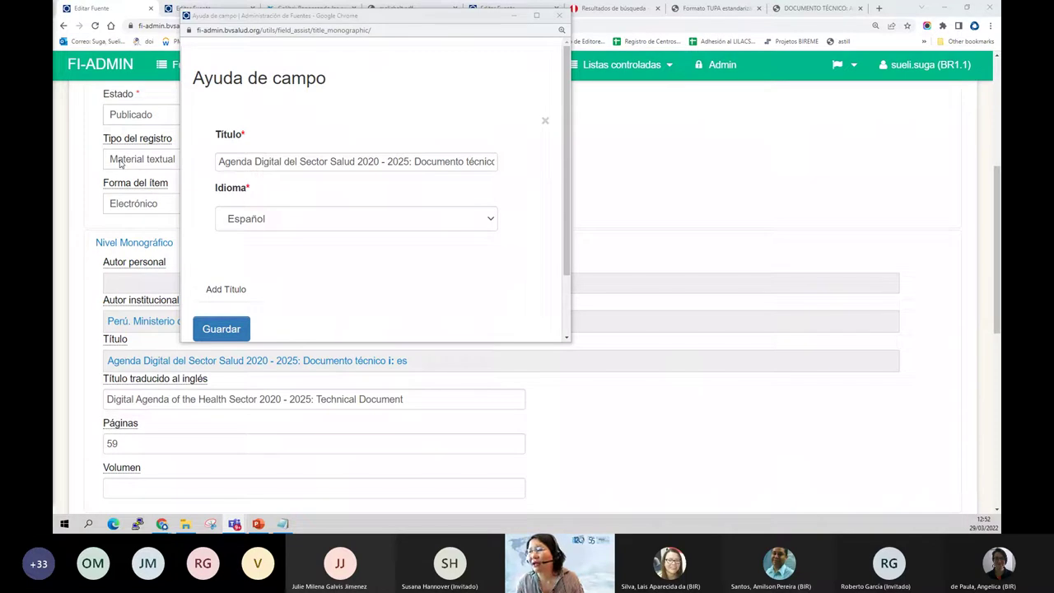
triple_click(343, 159)
key(ctrl+v)
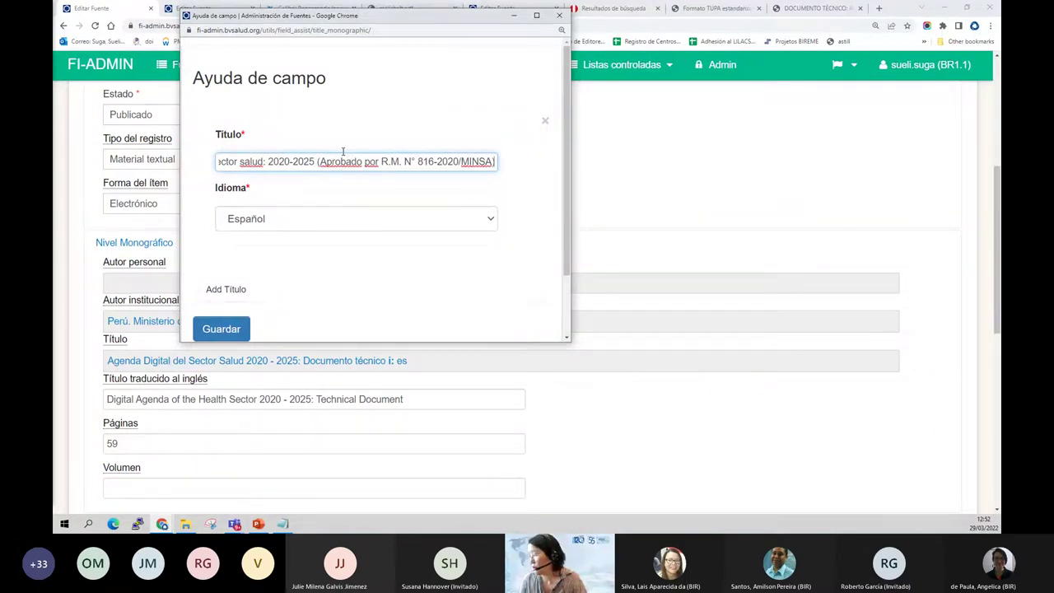
key(Home)
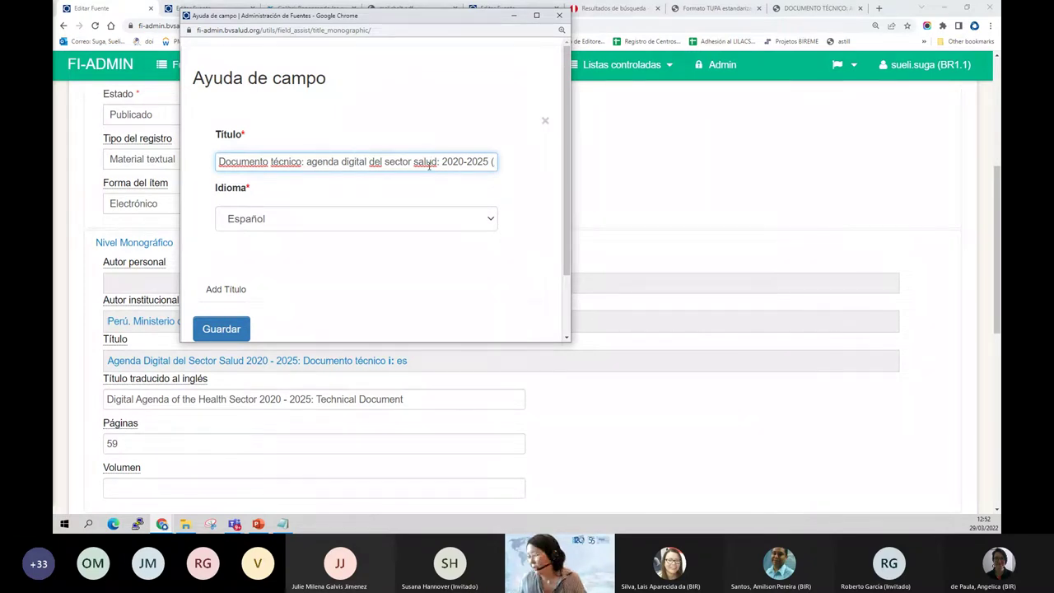
key(End)
drag(417, 162, 459, 160)
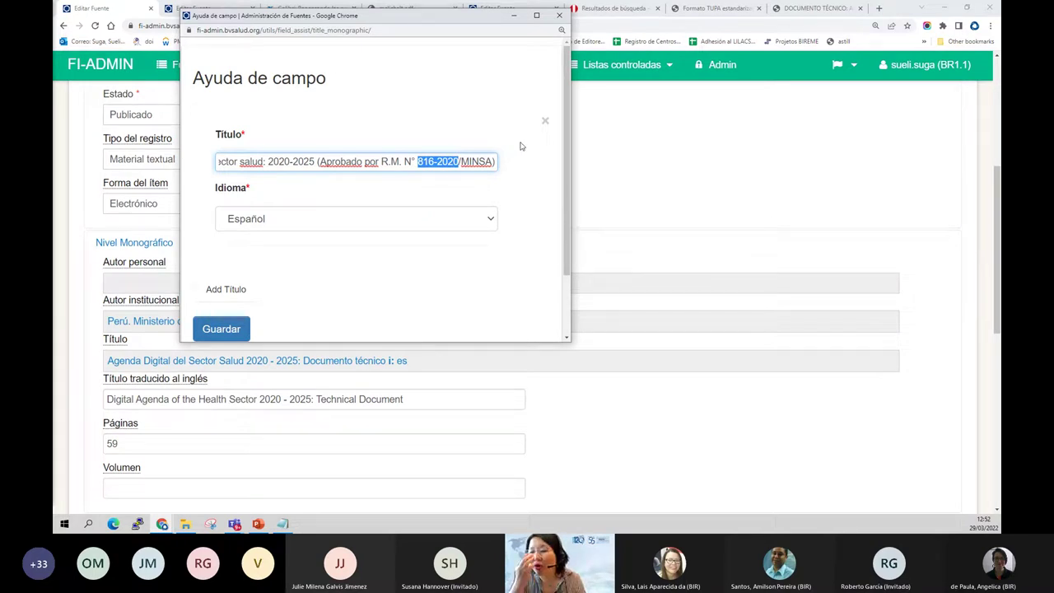
click(227, 332)
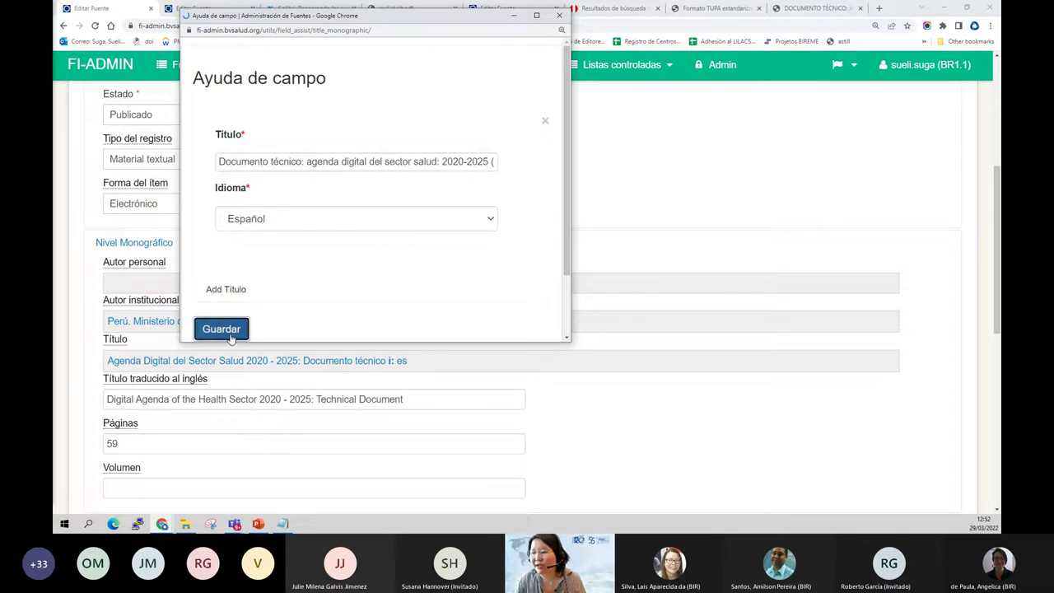
Move "Technical Document" from the end of the English translated title to its beginning, followed by a colon.
click(306, 398)
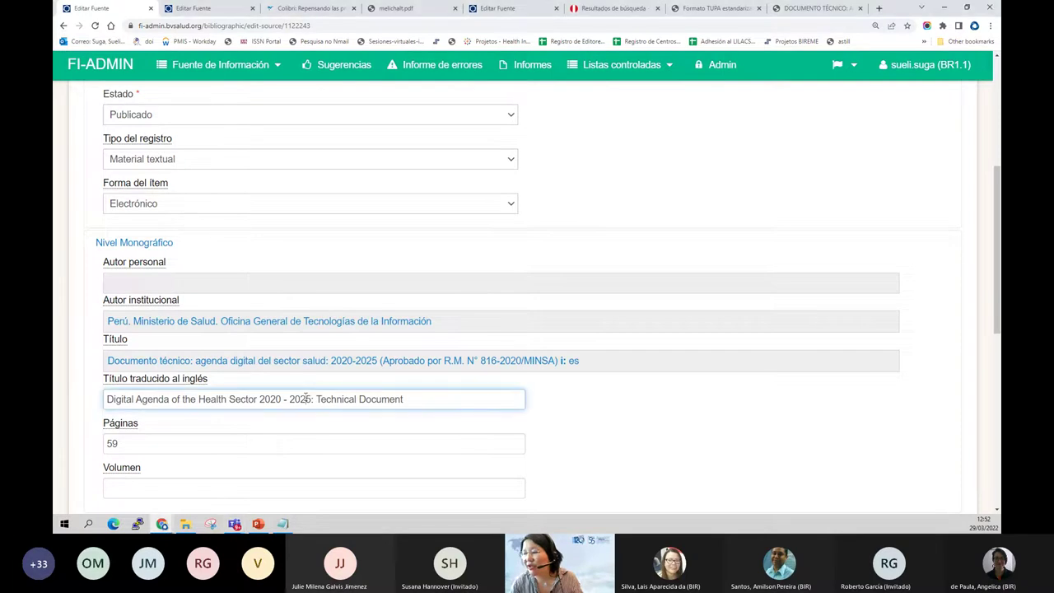
drag(316, 399, 423, 398)
key(ctrl+c)
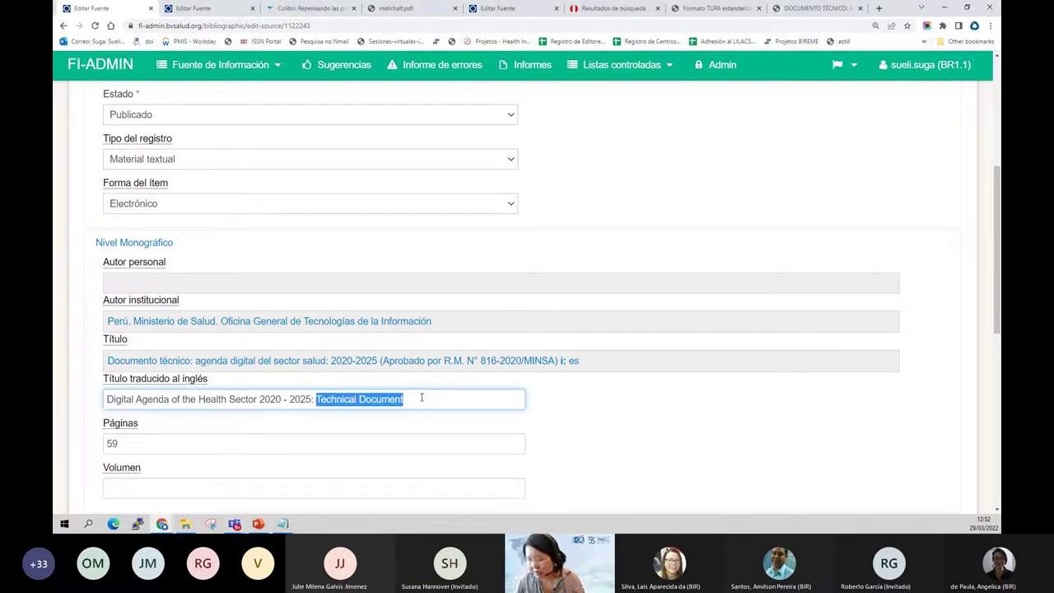
key(BackSpace)
click(107, 398)
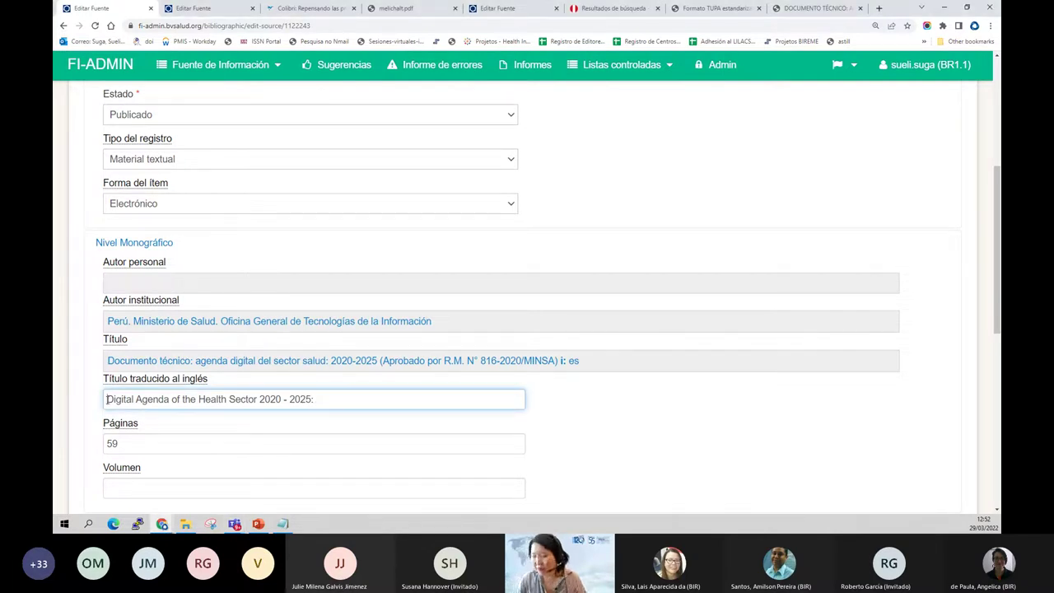
key(ctrl+v)
text(:)
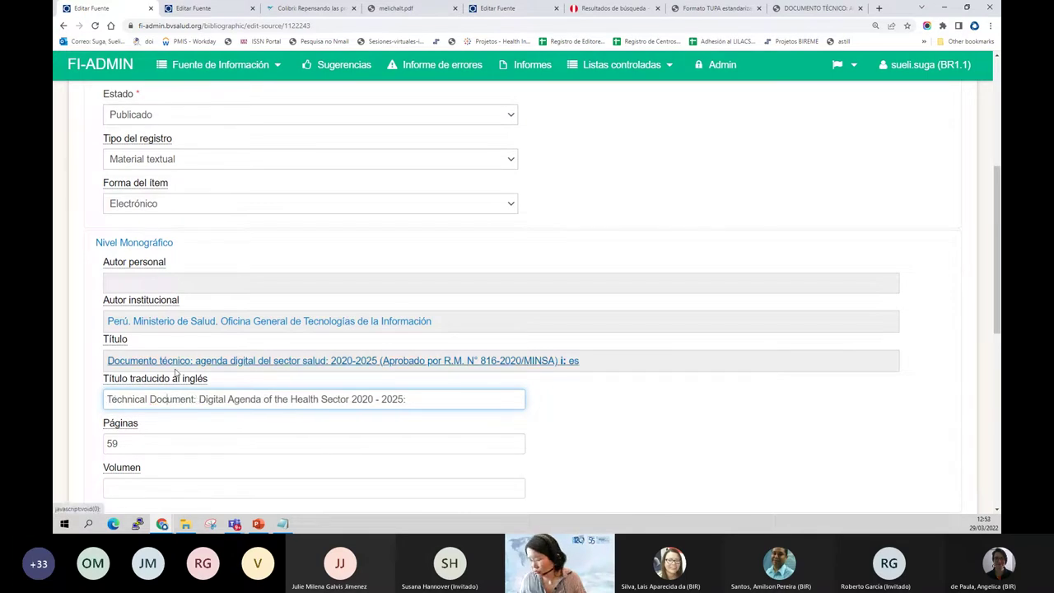
Change the English title's words "document", "digital", "agenda", "health" and "sector" to lowercase initials.
key(BackSpace)
text(d)
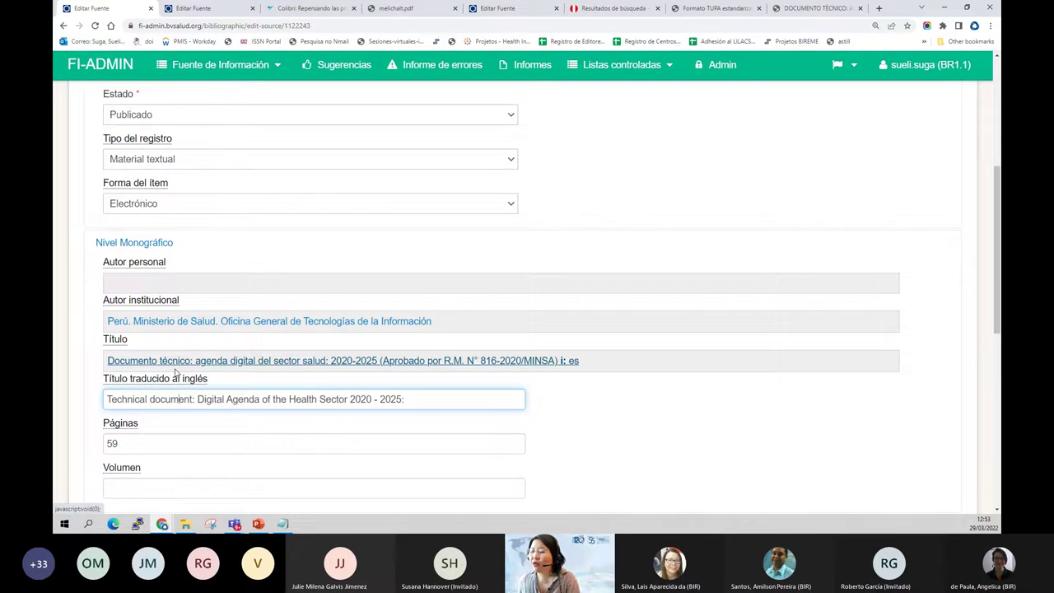
key(ctrl+Right)
key(Delete)
text(d)
key(ctrl+Right)
key(Delete)
text(a)
key(ctrl+Right)
key(Delete)
text(h)
key(ctrl+Right)
key(Delete)
text(s)
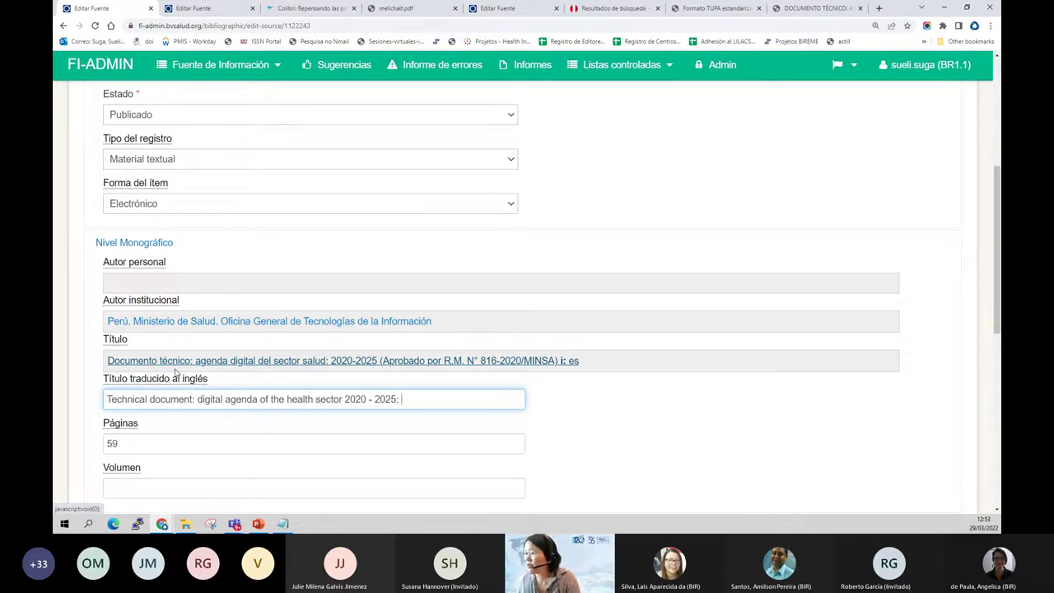
Remove the colon after "2025" in the English title and add "(approved by R.M. N." in its place.
text(()
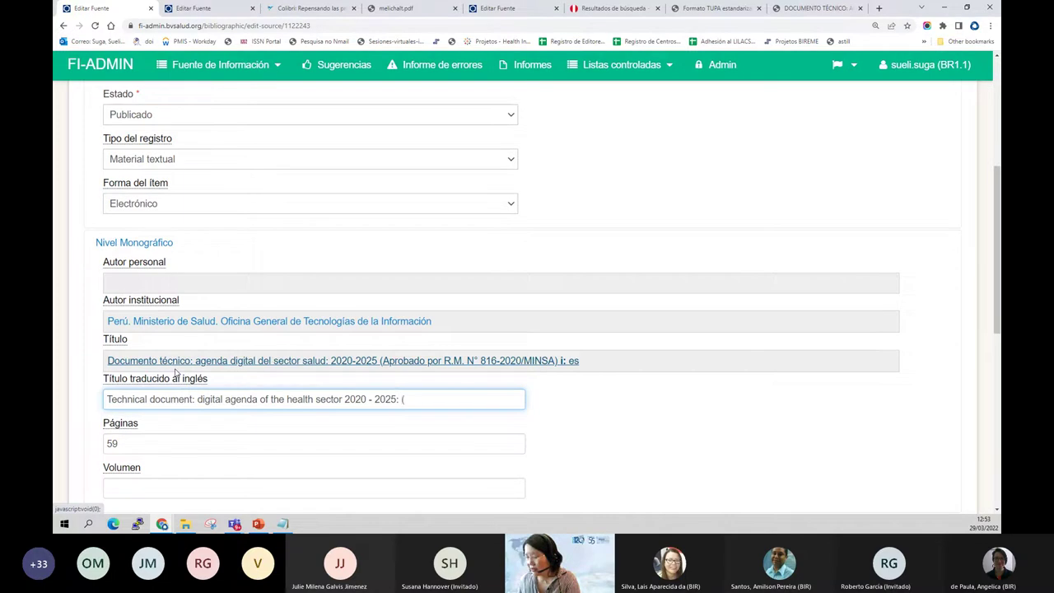
key(Left)
key(Left)
key(BackSpace)
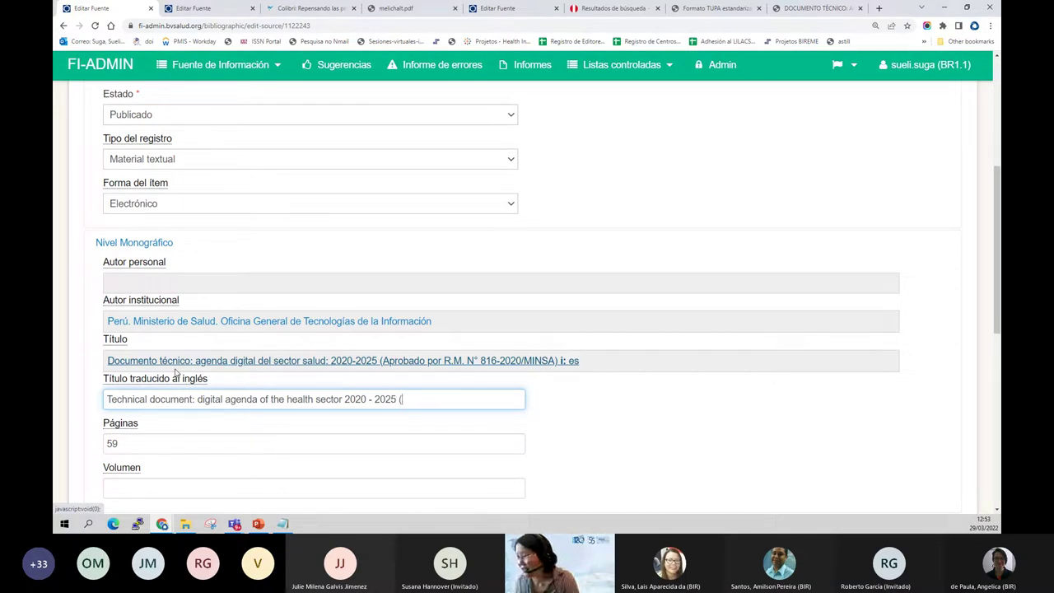
text(approved)
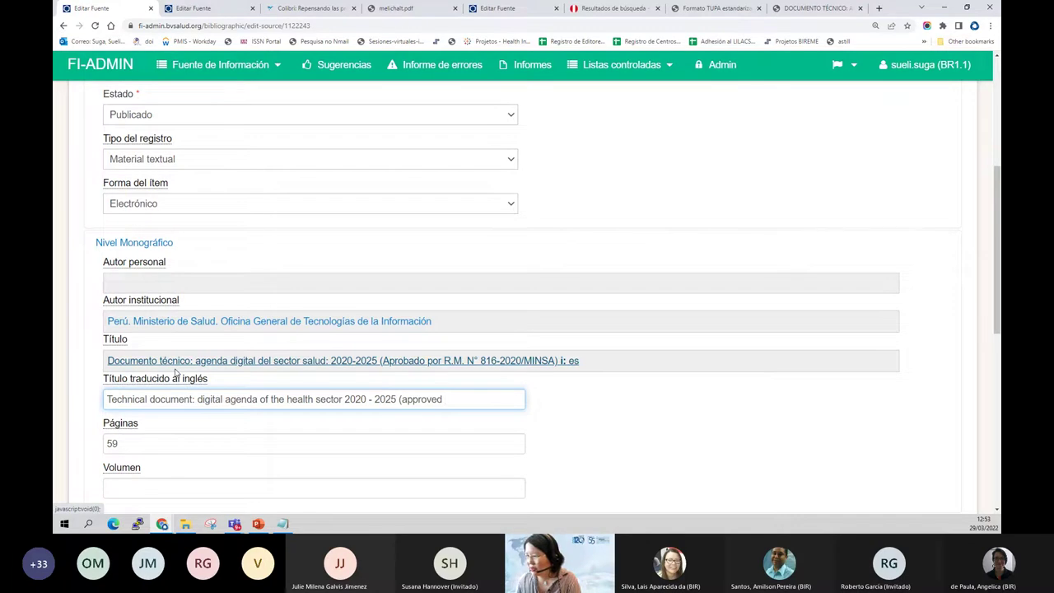
text(by R.M)
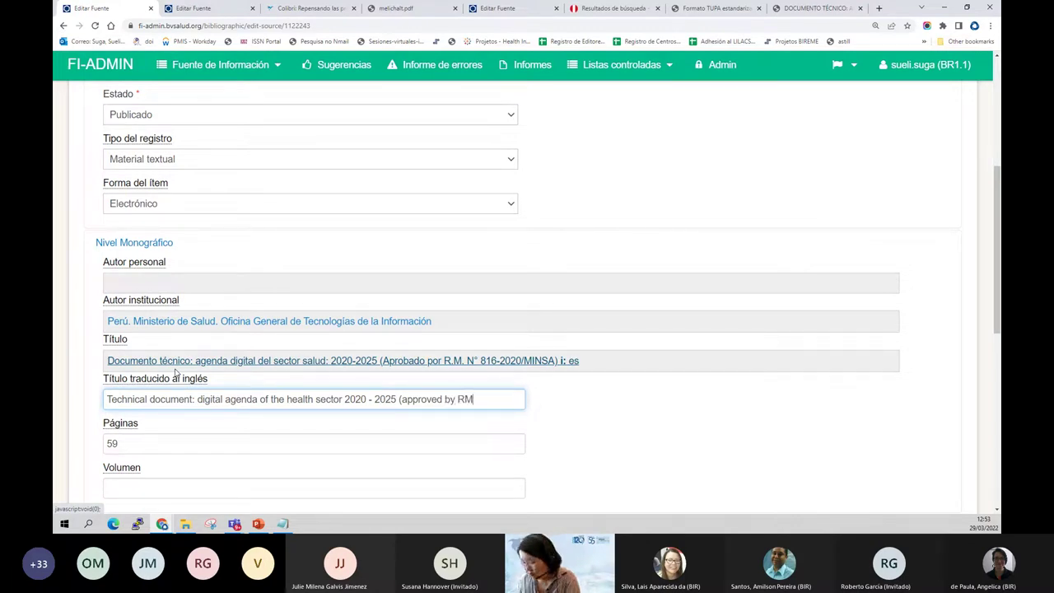
text(.)
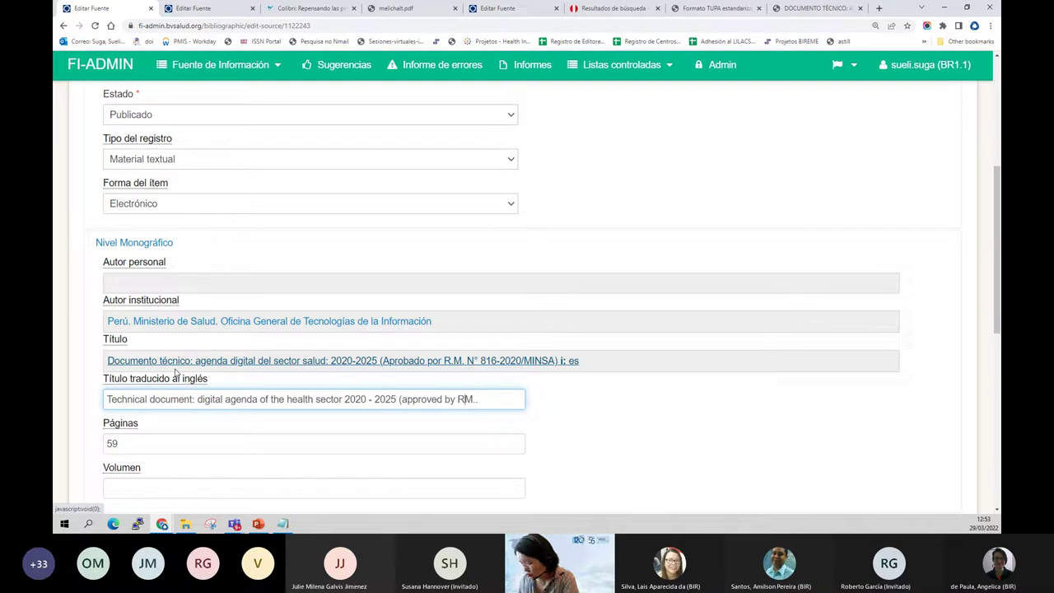
text(.)
key(BackSpace)
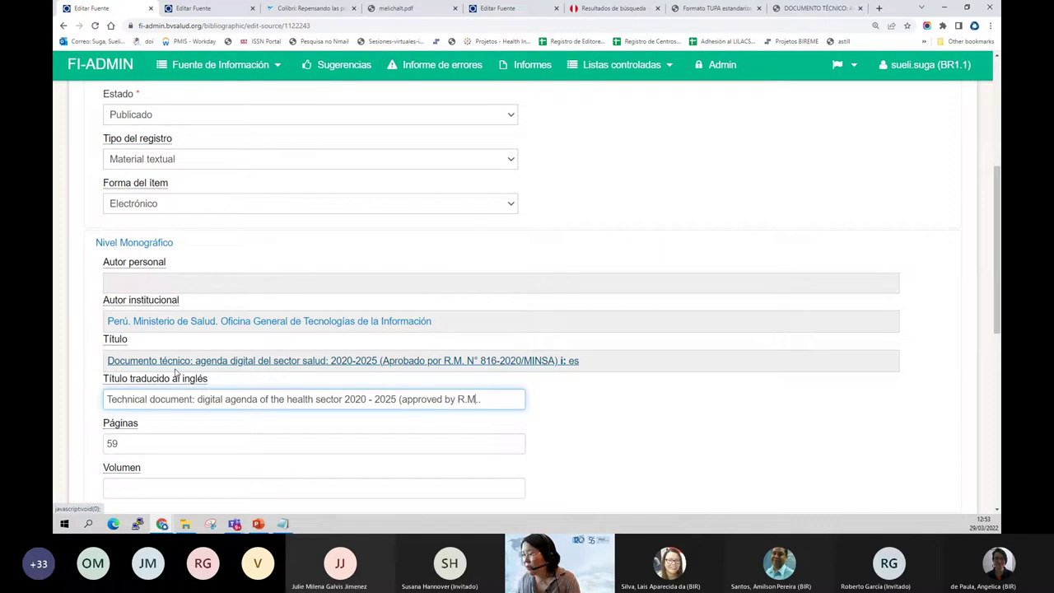
text(N)
drag(176, 372, 392, 373)
click(493, 400)
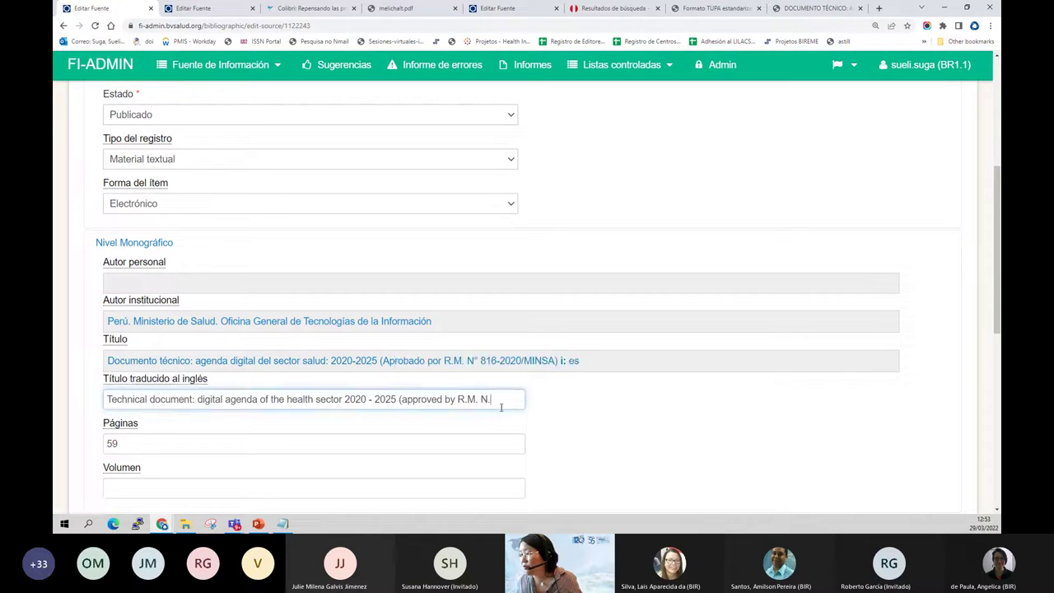
key(ctrl+v)
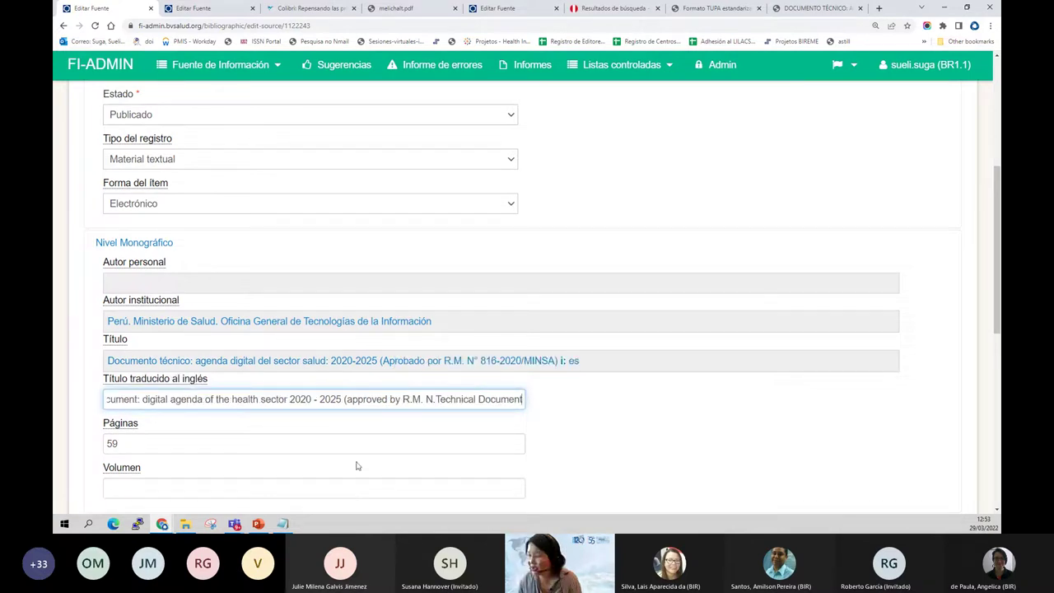
key(ctrl+Left)
key(ctrl+Left)
key(ctrl+Left)
key(ctrl+Left)
key(ctrl+Left)
key(ctrl+Left)
key(ctrl+Left)
key(Right)
key(Right)
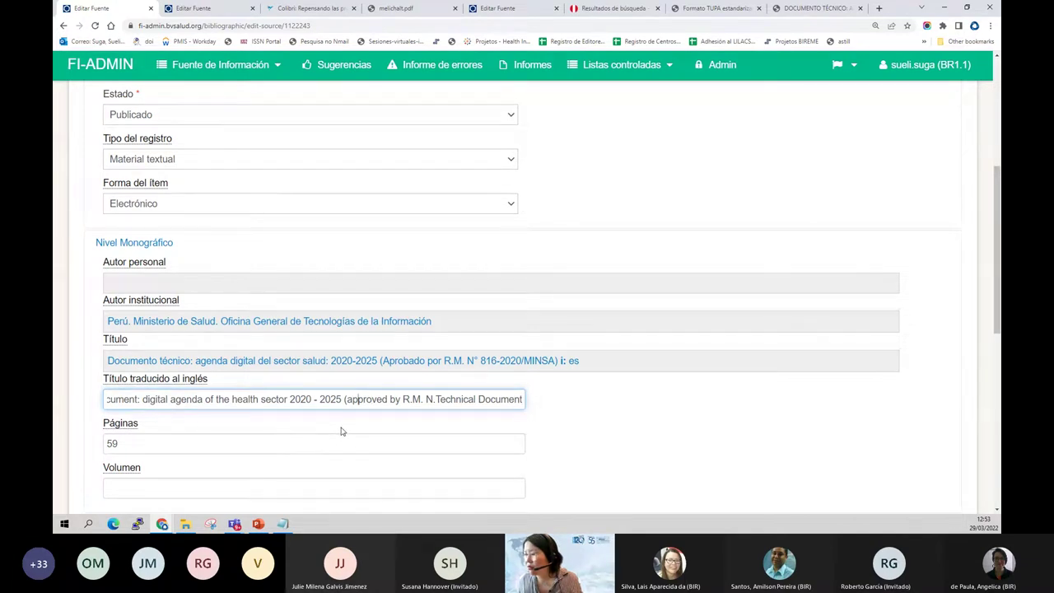
key(ctrl+z)
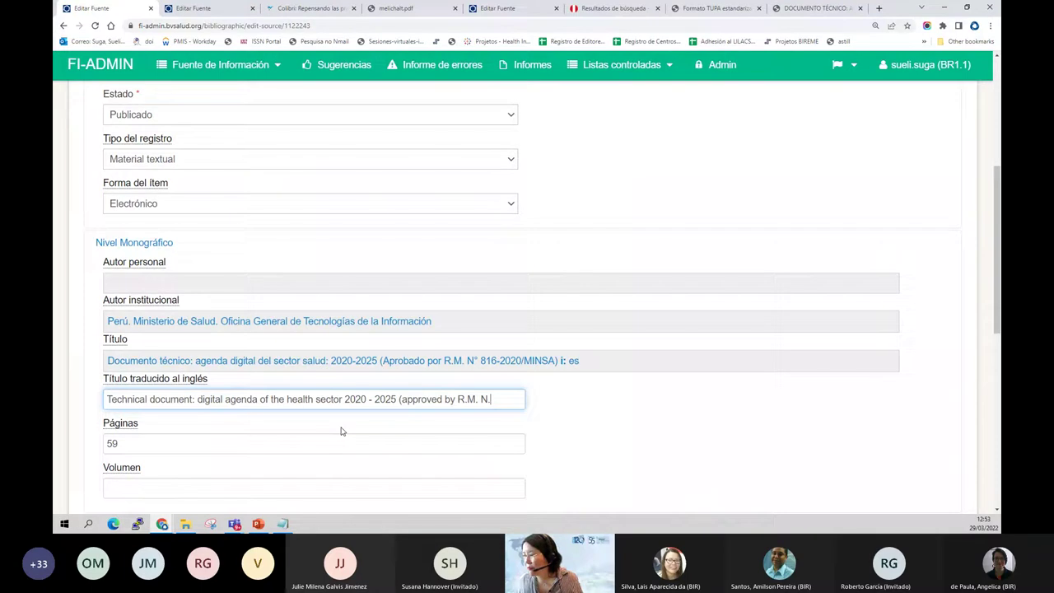
Delete the period after "N" and complete the English title's approval note with "816-2020/MINSA)".
key(BackSpace)
text(816)
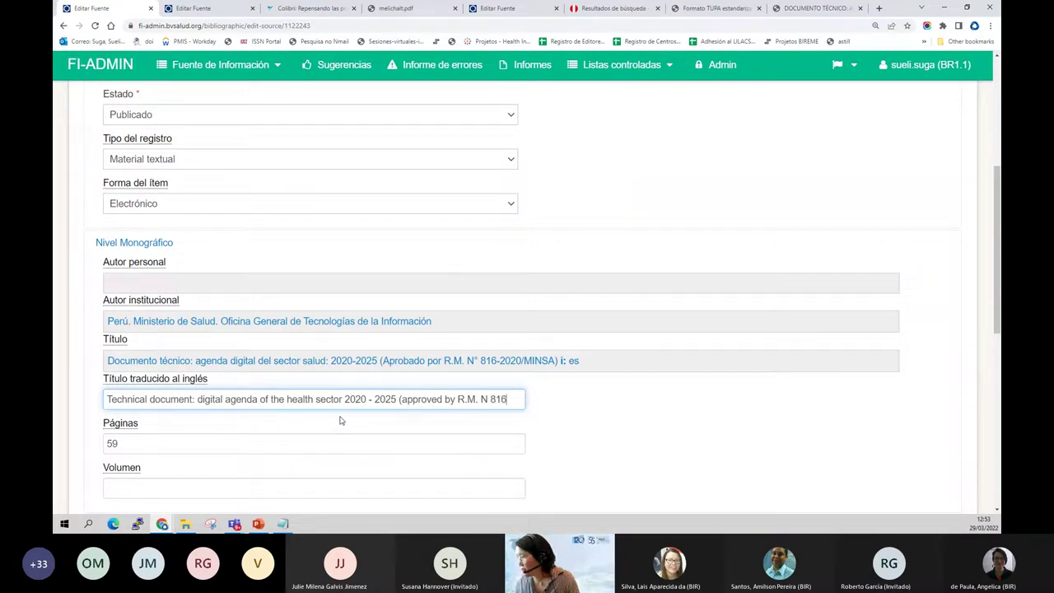
text(-2020/)
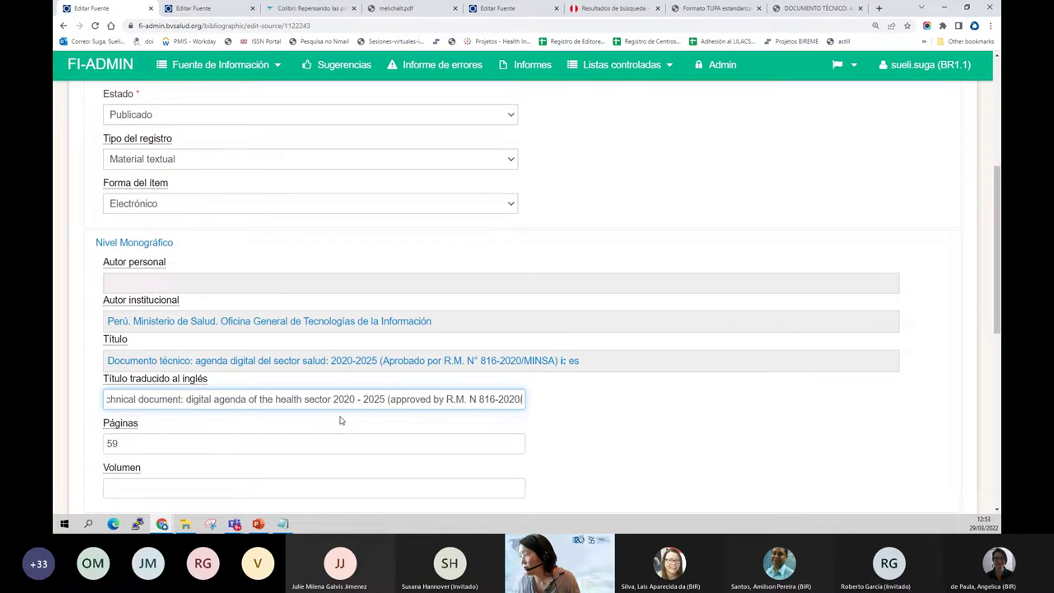
text(MINSA)
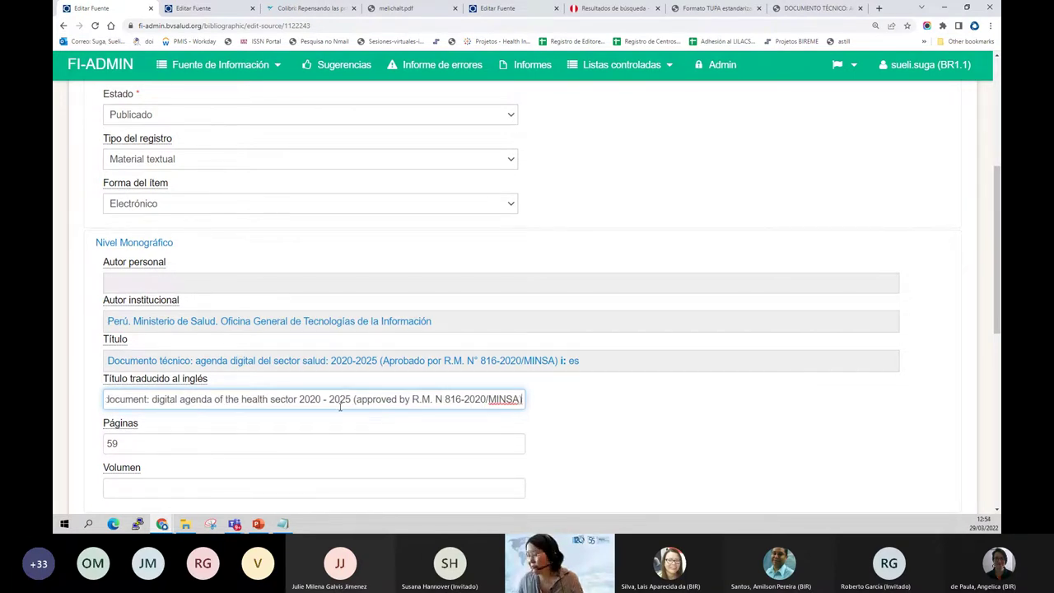
click(567, 414)
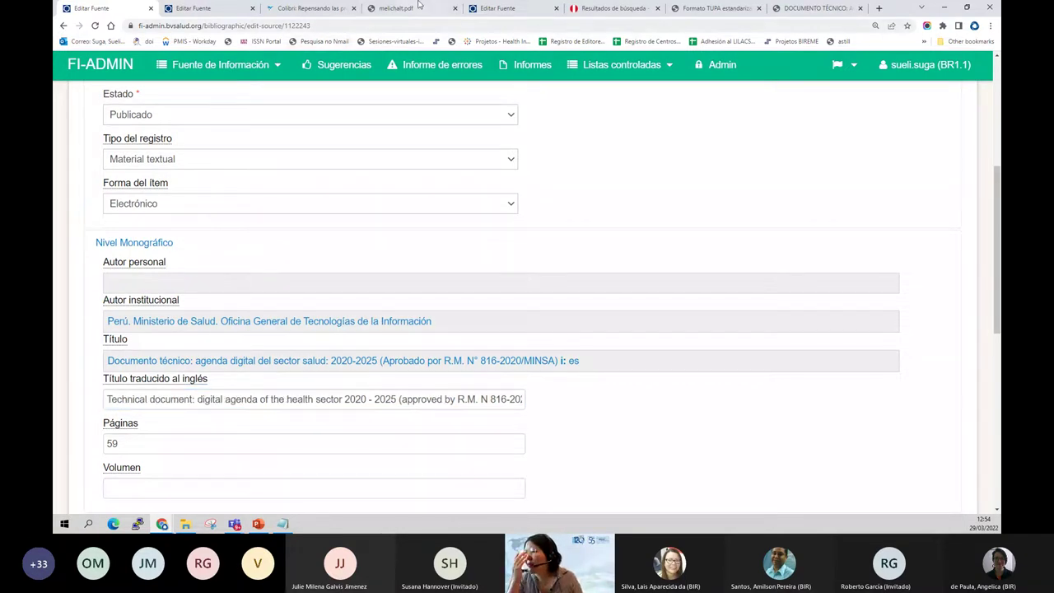
Check the title, approval note, issuing office and date on the source PDF's title page against the record's monographic-level fields.
click(815, 8)
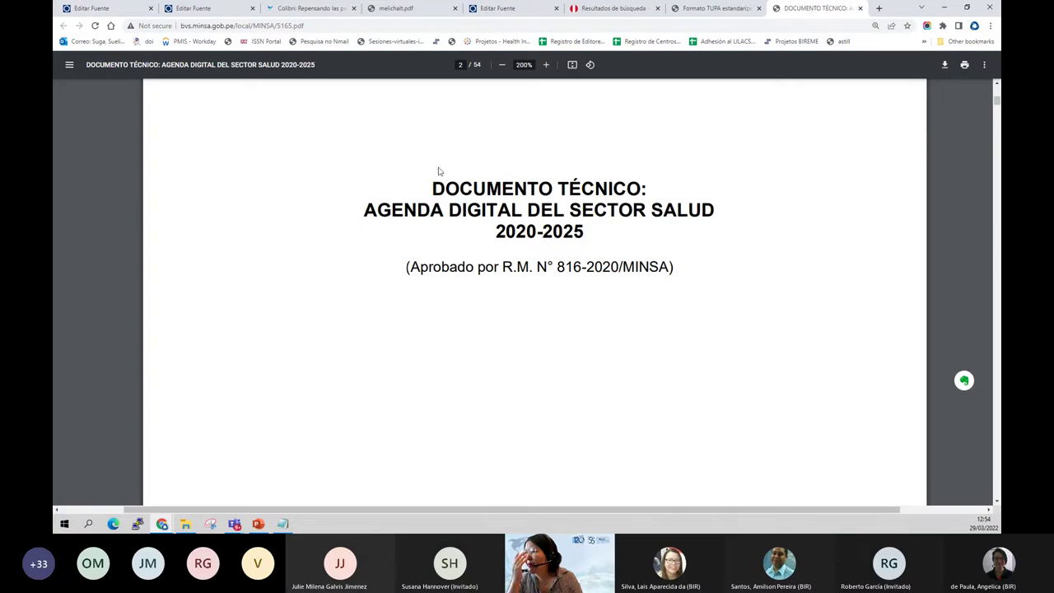
scroll(172, 339, down, 3)
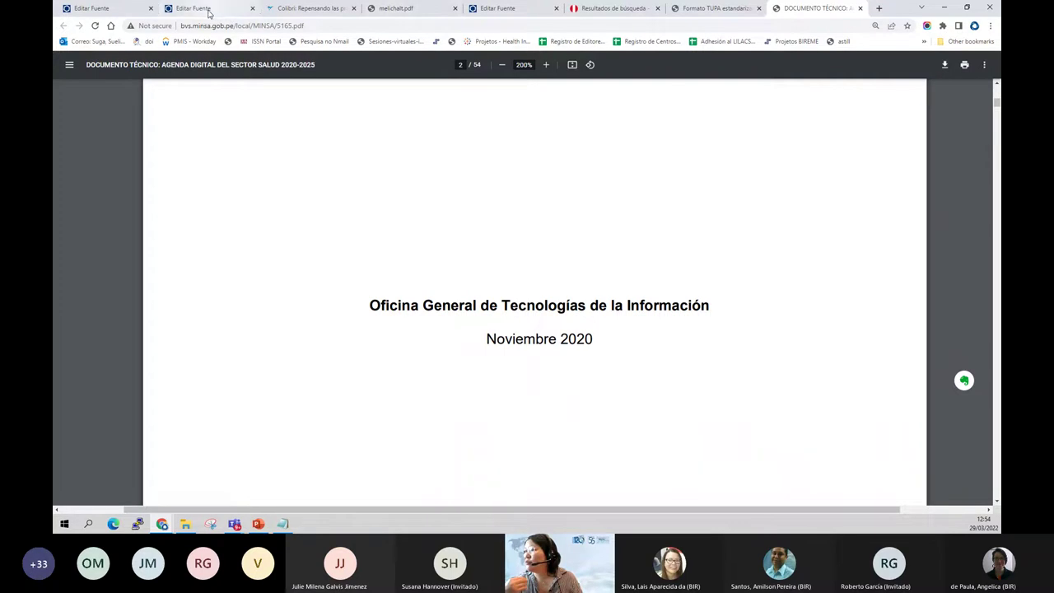
click(92, 8)
scroll(272, 423, down, 2)
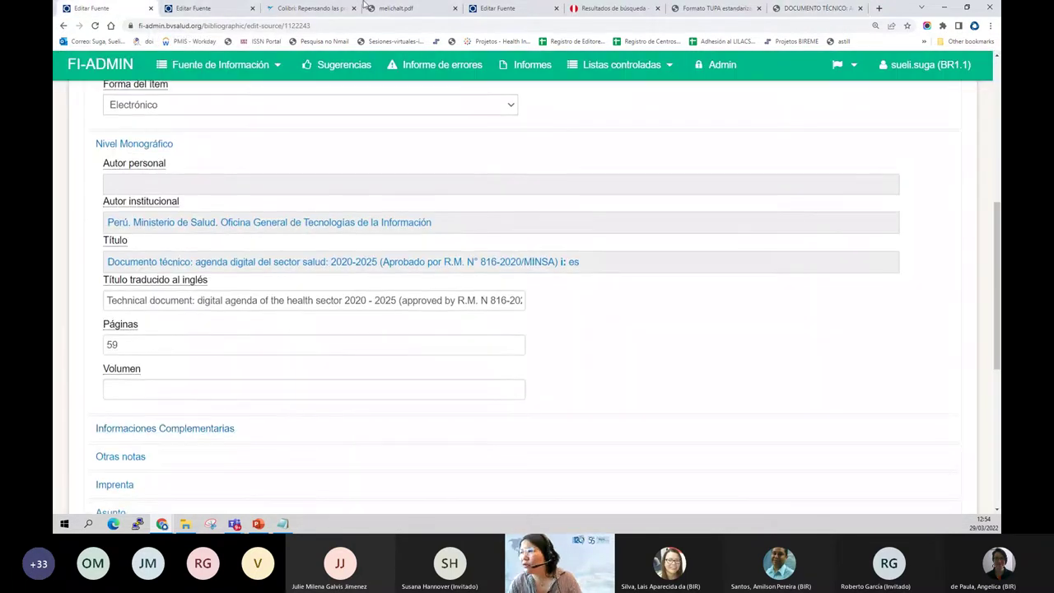
scroll(220, 275, down, 1)
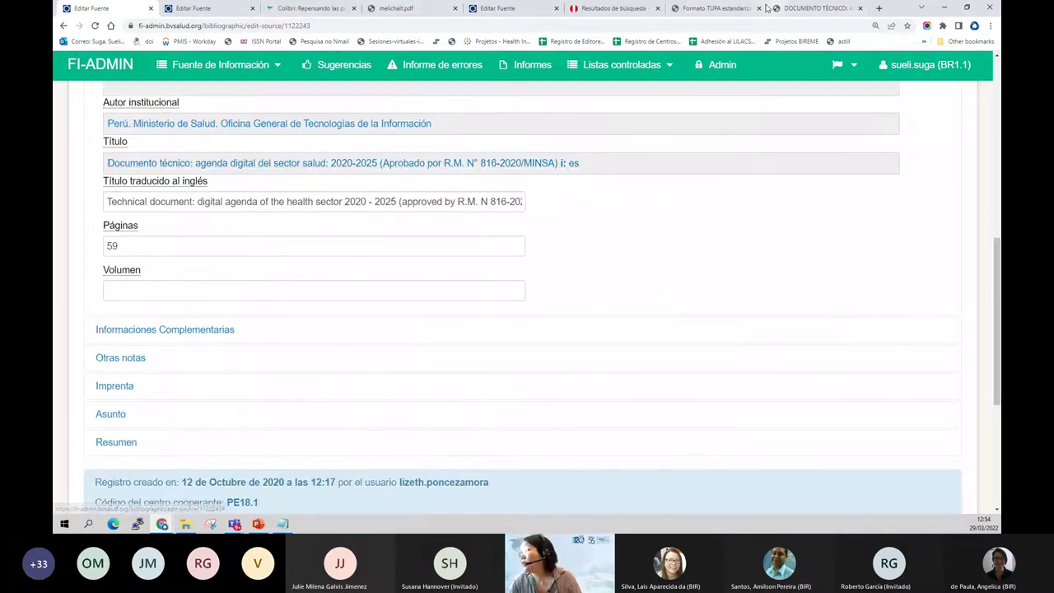
Examine the final pages of the source PDF to find the last printed page number.
click(811, 8)
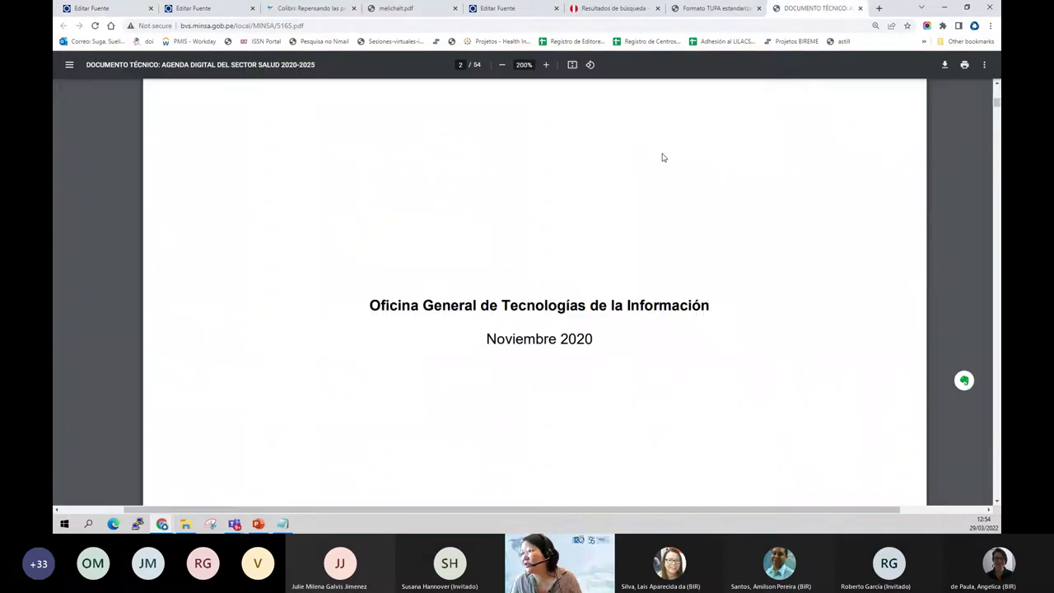
key(End)
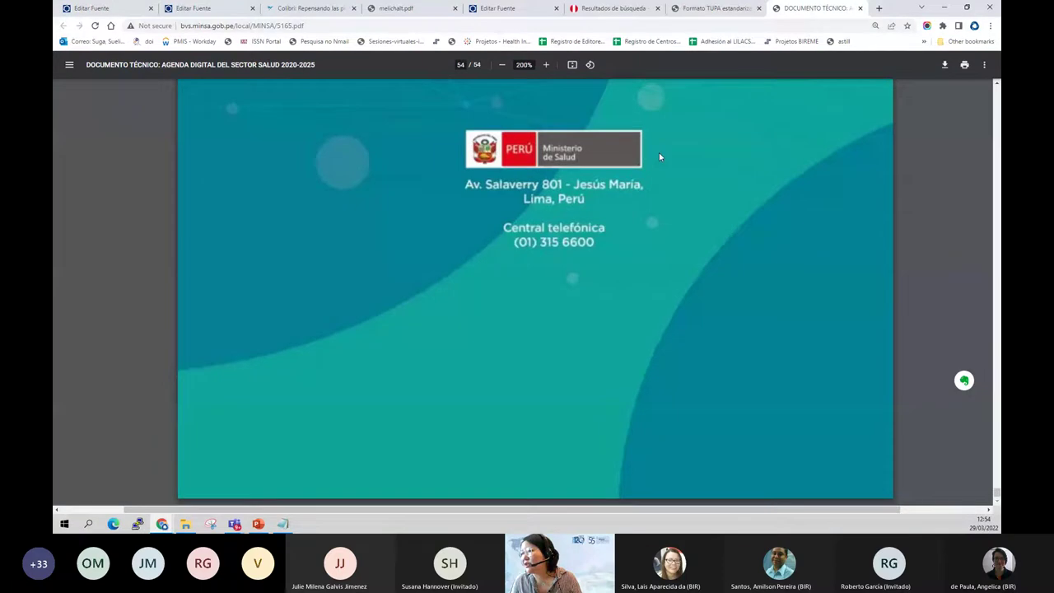
scroll(659, 152, up, 10)
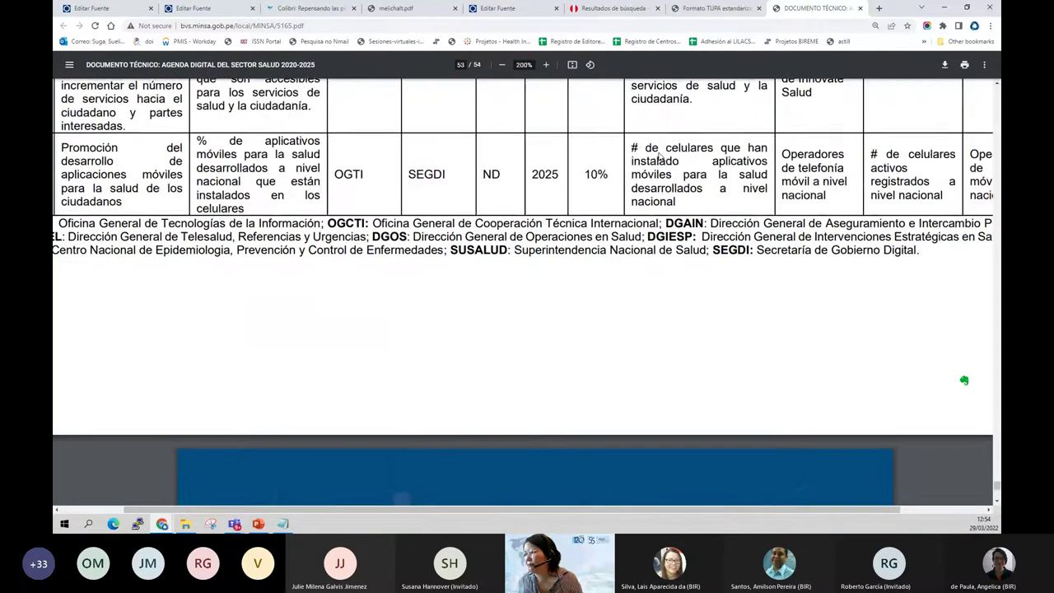
scroll(659, 155, up, 6)
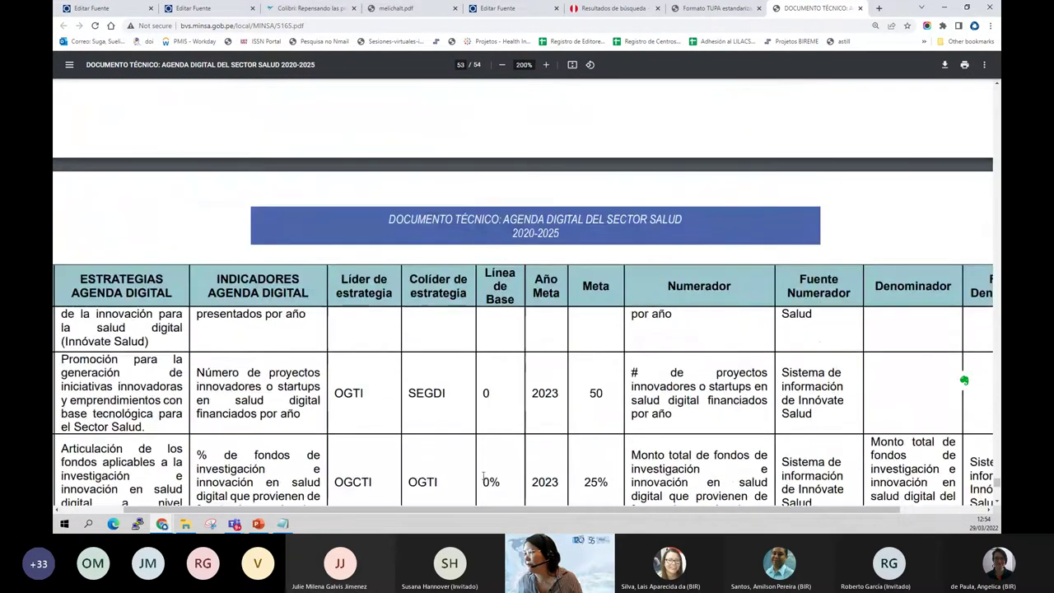
drag(137, 512, 74, 511)
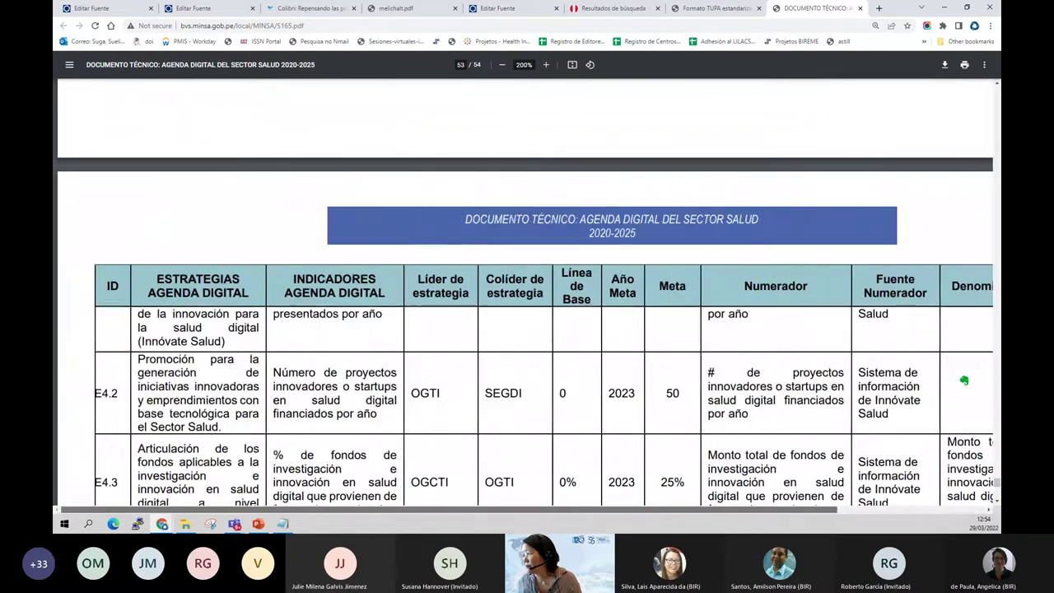
scroll(211, 425, right, 3)
scroll(210, 424, up, 5)
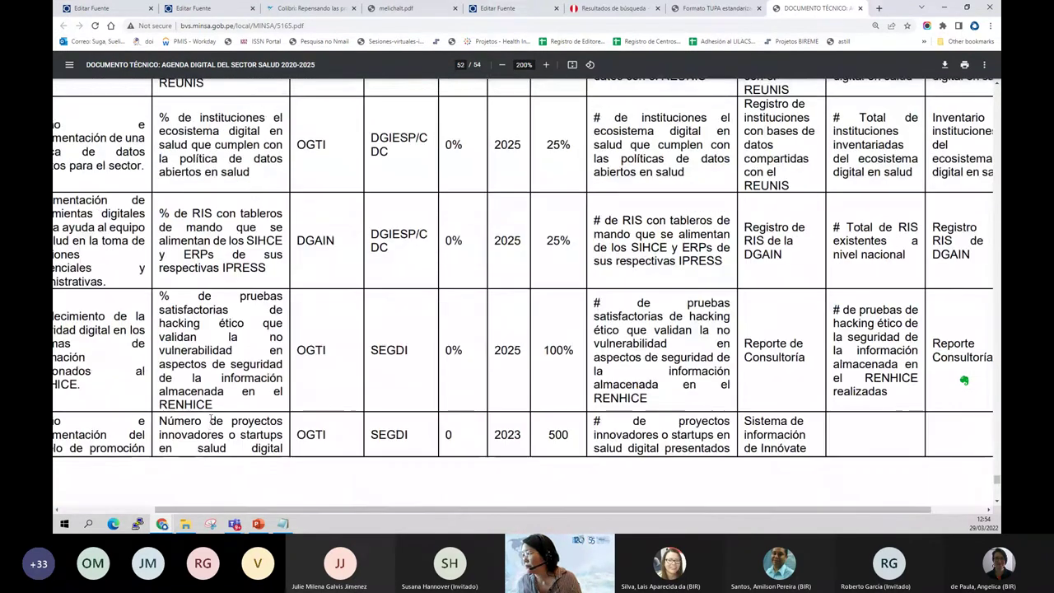
key(ctrl+minus)
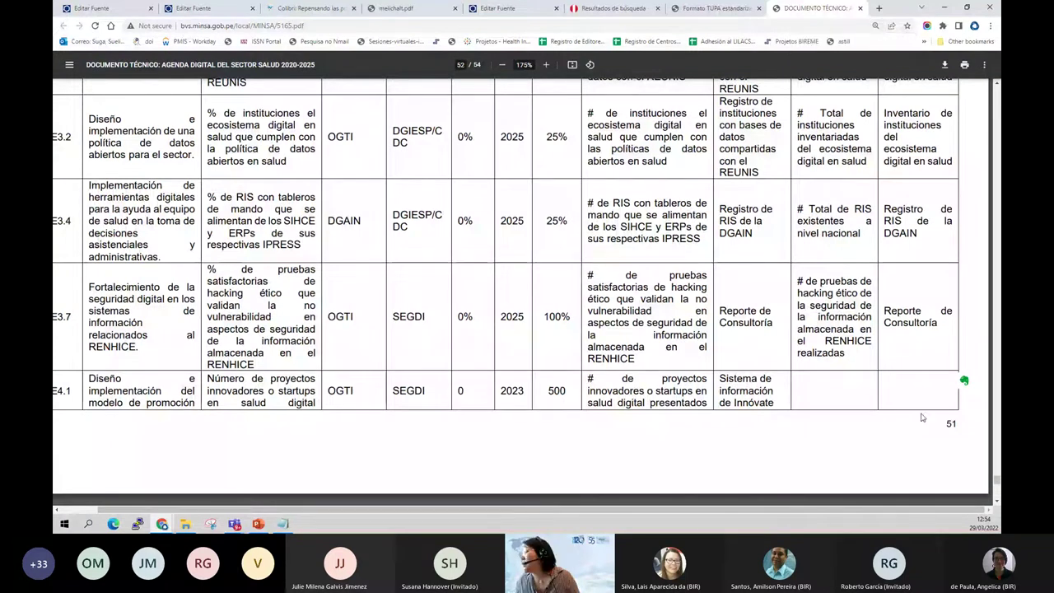
scroll(921, 417, down, 10)
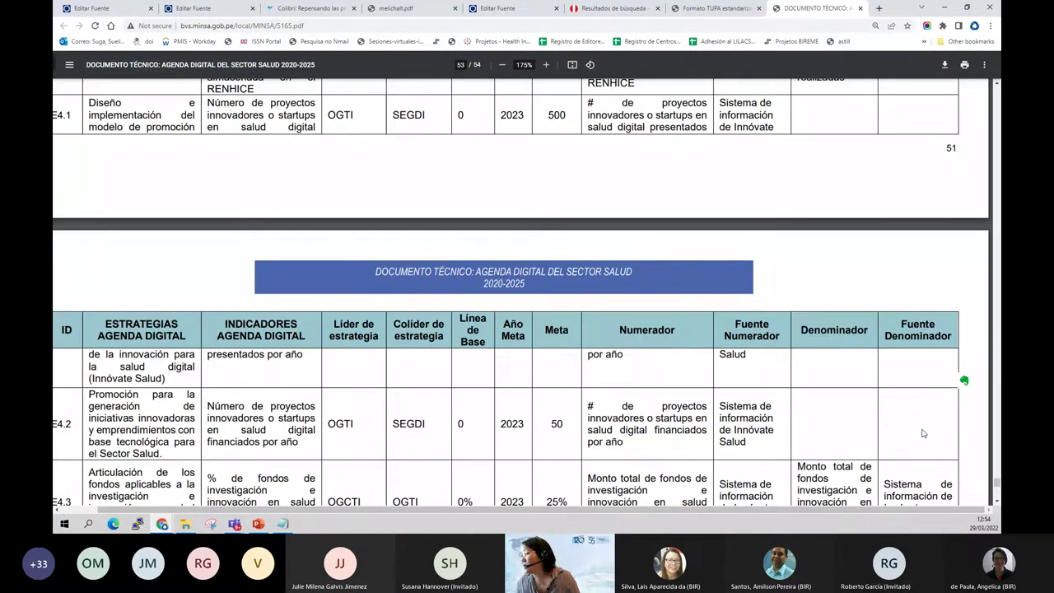
scroll(921, 428, down, 10)
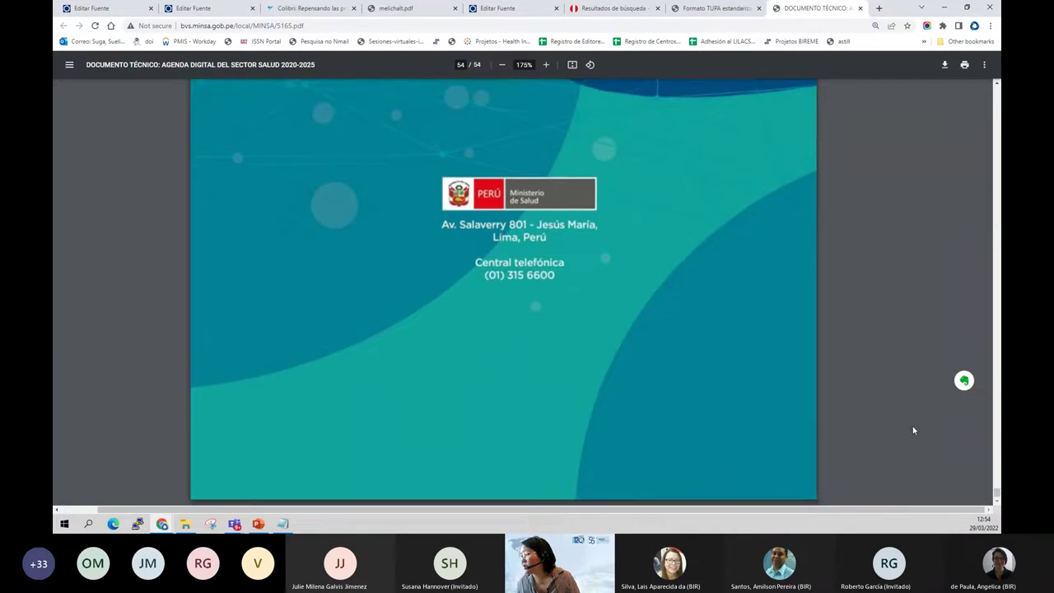
Set the record's number of pages to 52.
click(85, 10)
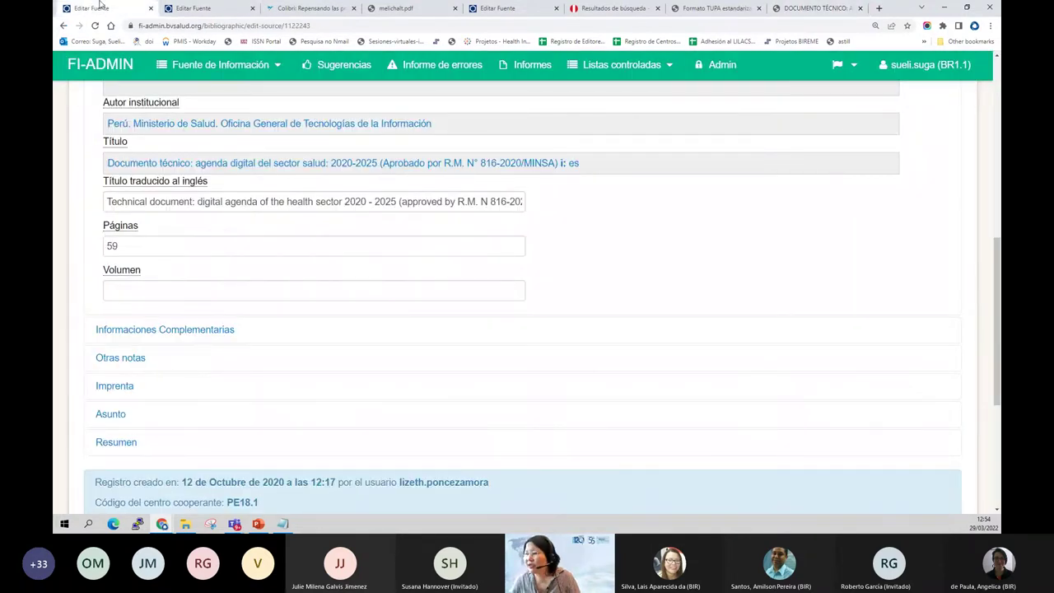
click(133, 249)
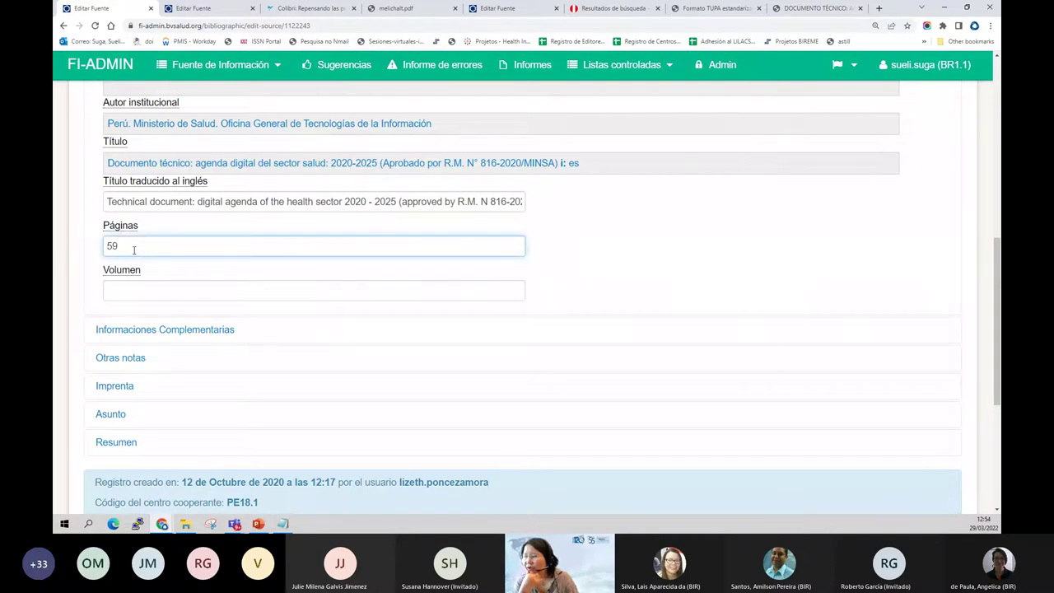
key(BackSpace)
text(2)
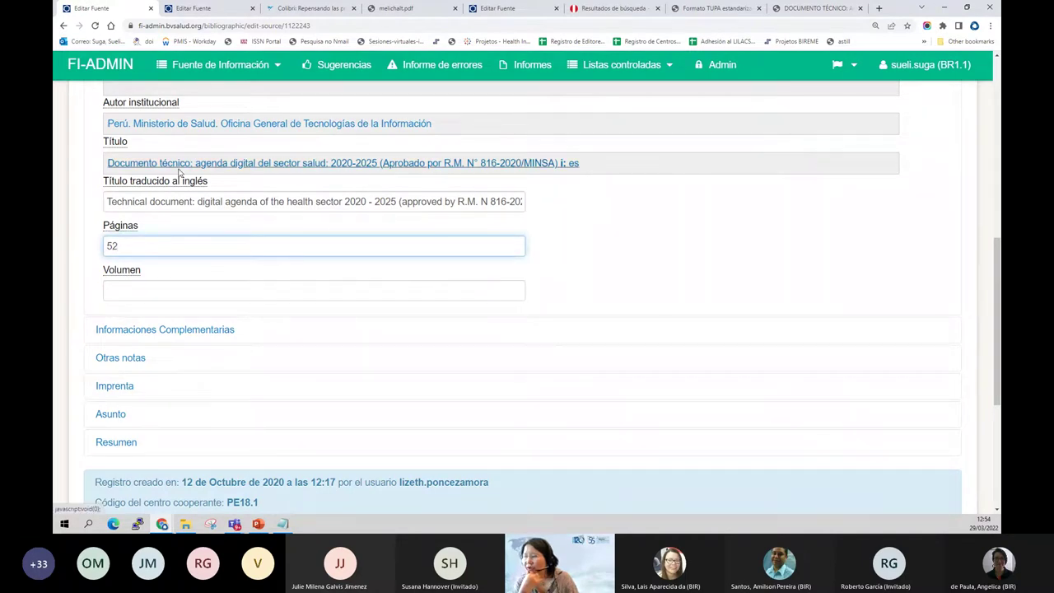
scroll(177, 177, up, 6)
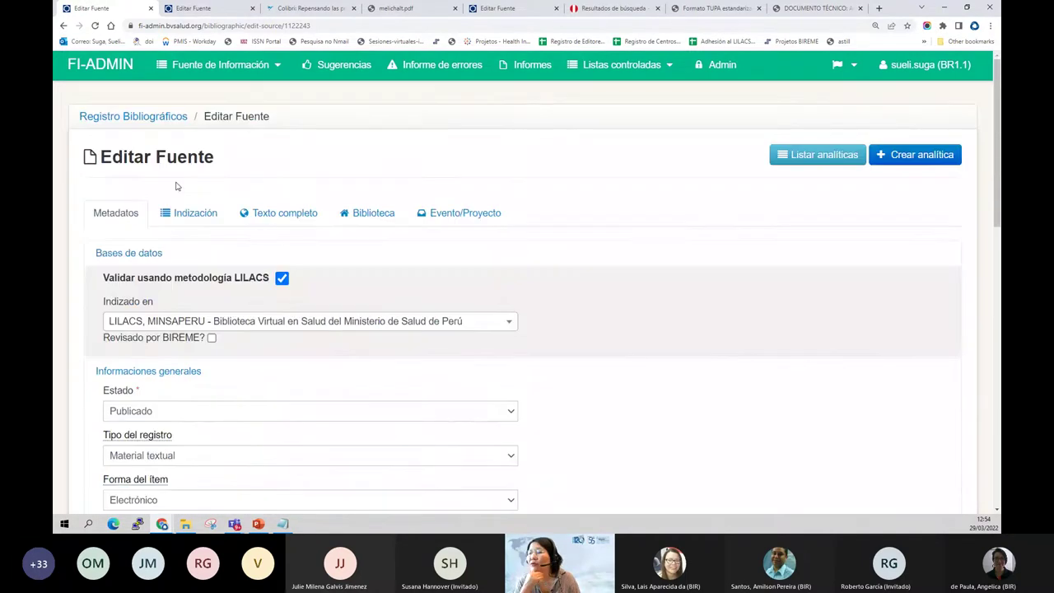
click(280, 212)
click(261, 296)
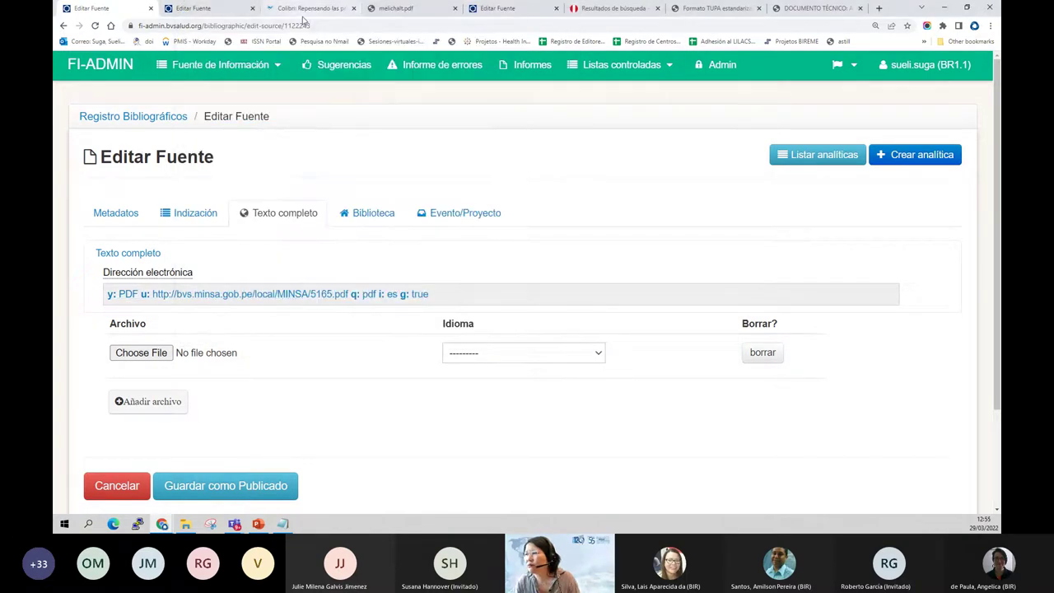
click(878, 8)
text(http://bvs.minsa.gob.pe/local/MINSA/5165.pdf)
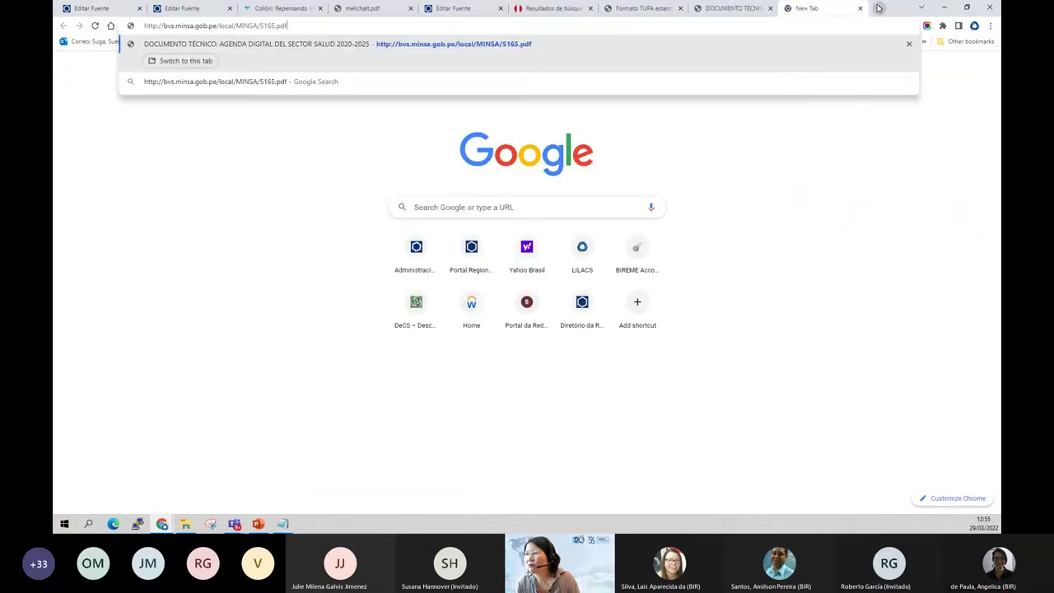
key(Return)
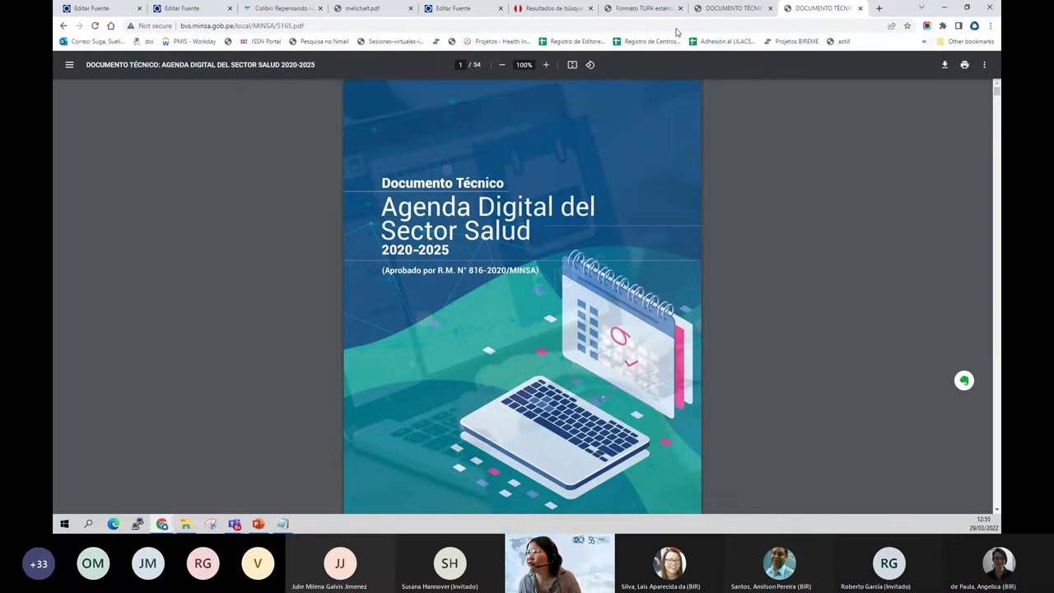
Return to the record's metadata and review the descriptive information, text language and DOI in its complementary information.
click(76, 9)
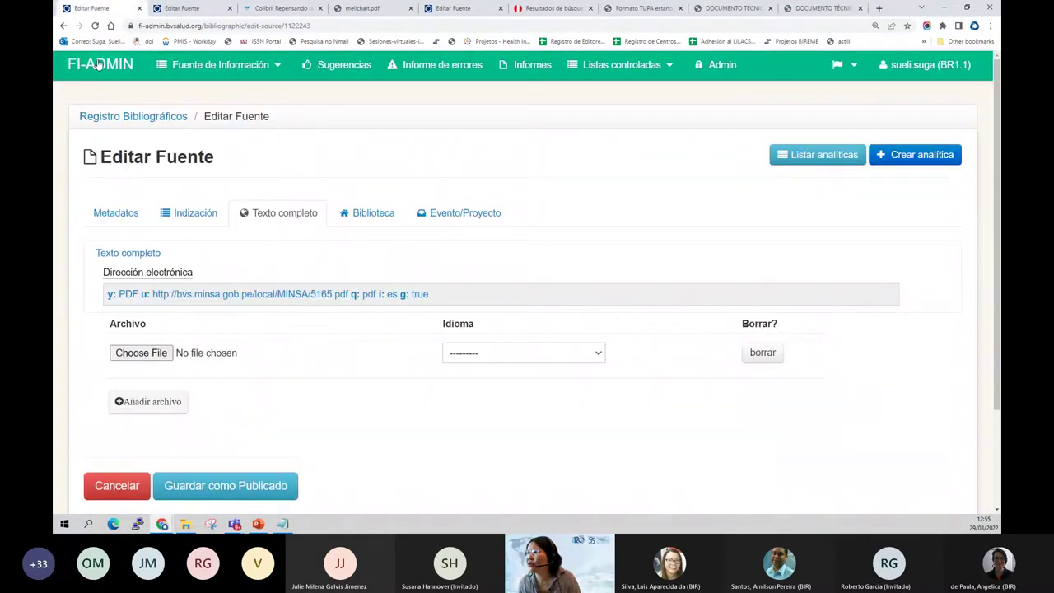
click(119, 218)
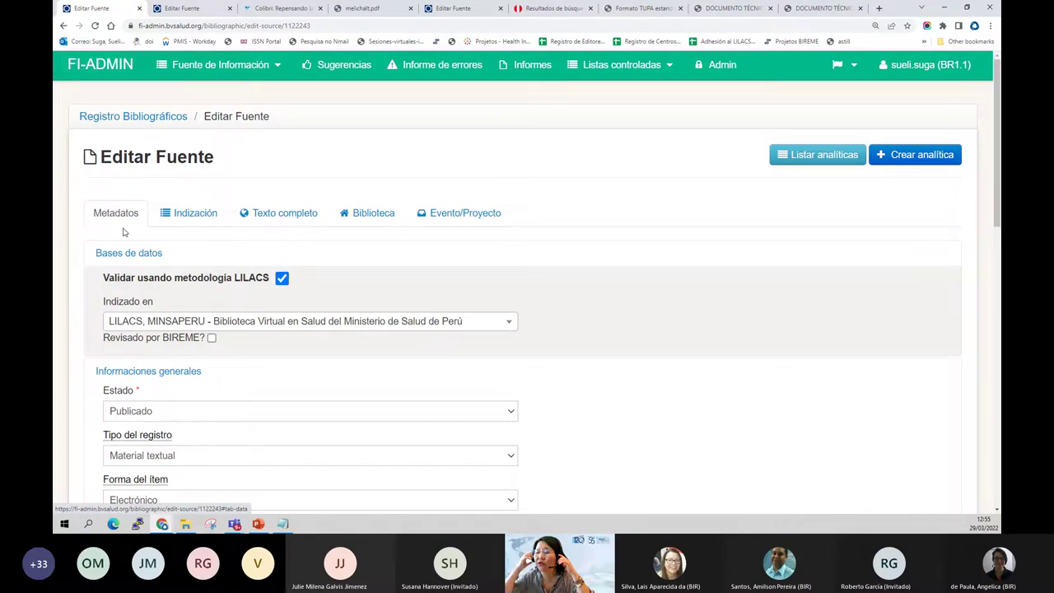
scroll(190, 346, down, 1)
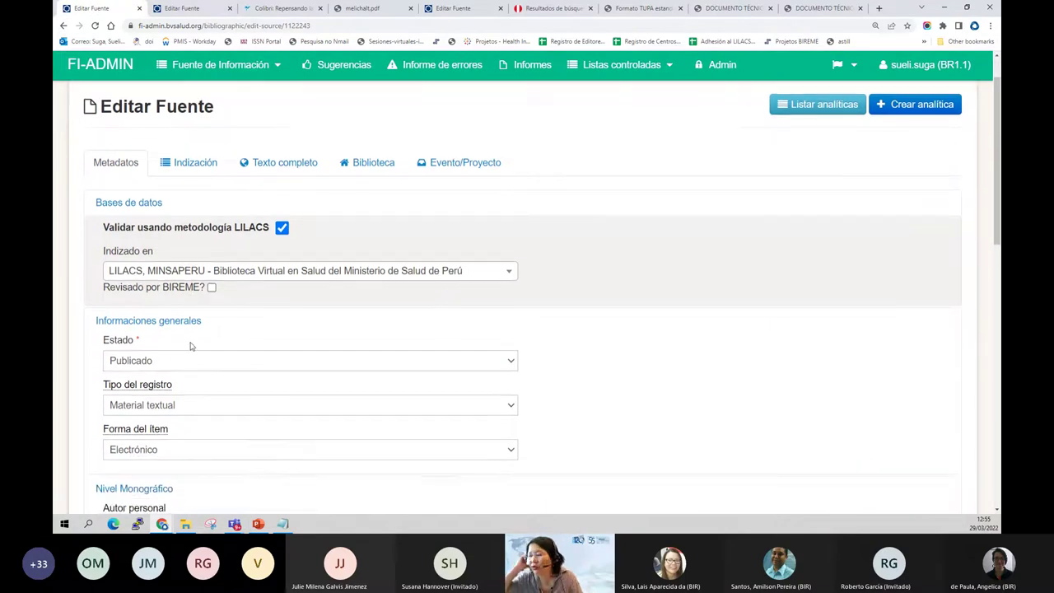
scroll(190, 346, down, 4)
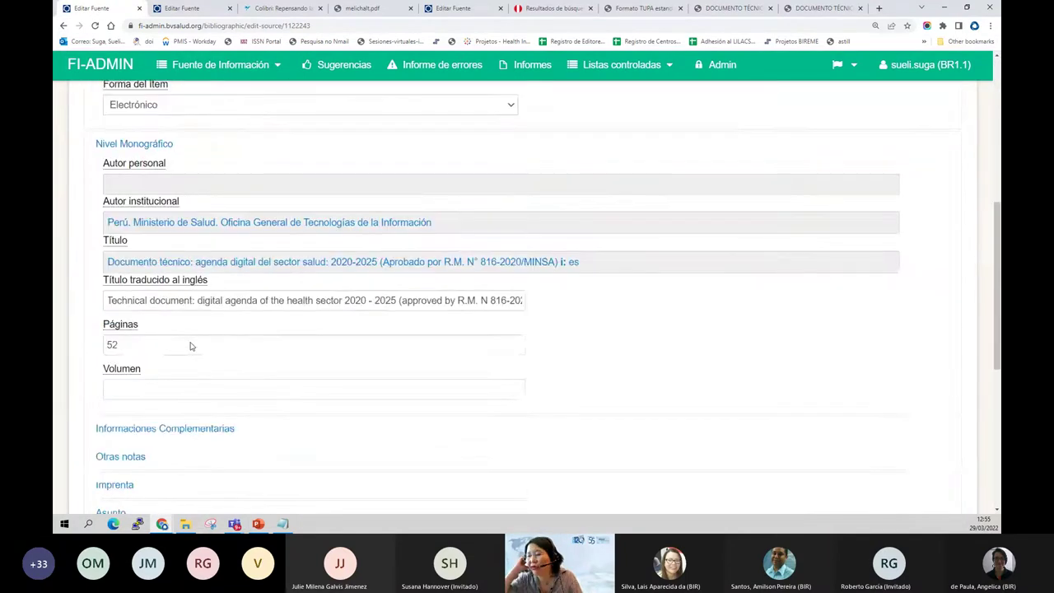
scroll(190, 346, down, 1)
click(118, 339)
scroll(117, 339, down, 1)
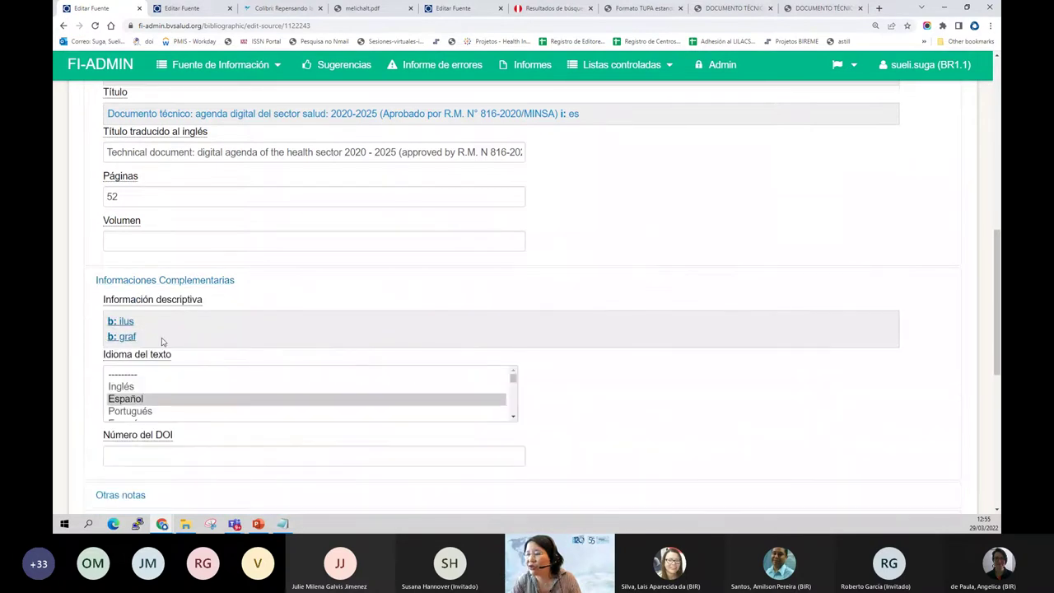
scroll(162, 341, down, 2)
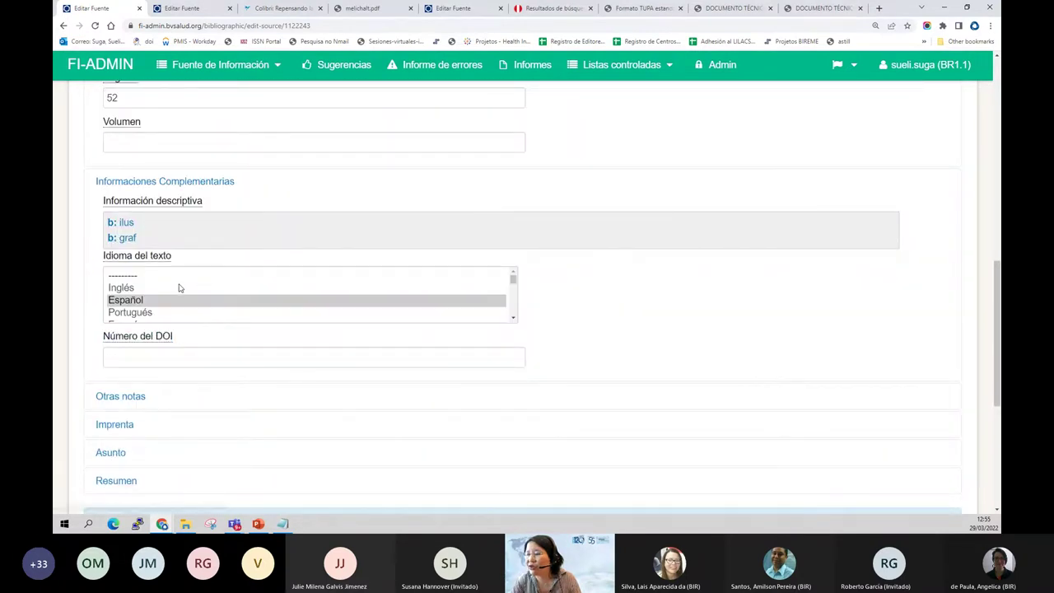
scroll(73, 332, down, 1)
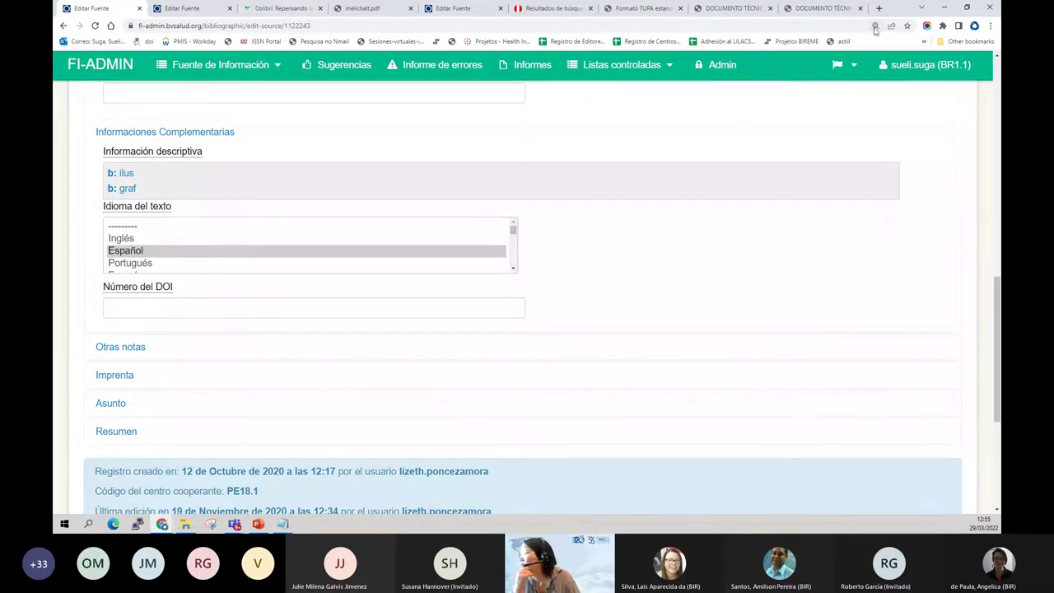
Examine the cataloguing data in the opening pages of the reopened source PDF.
double_click(892, 12)
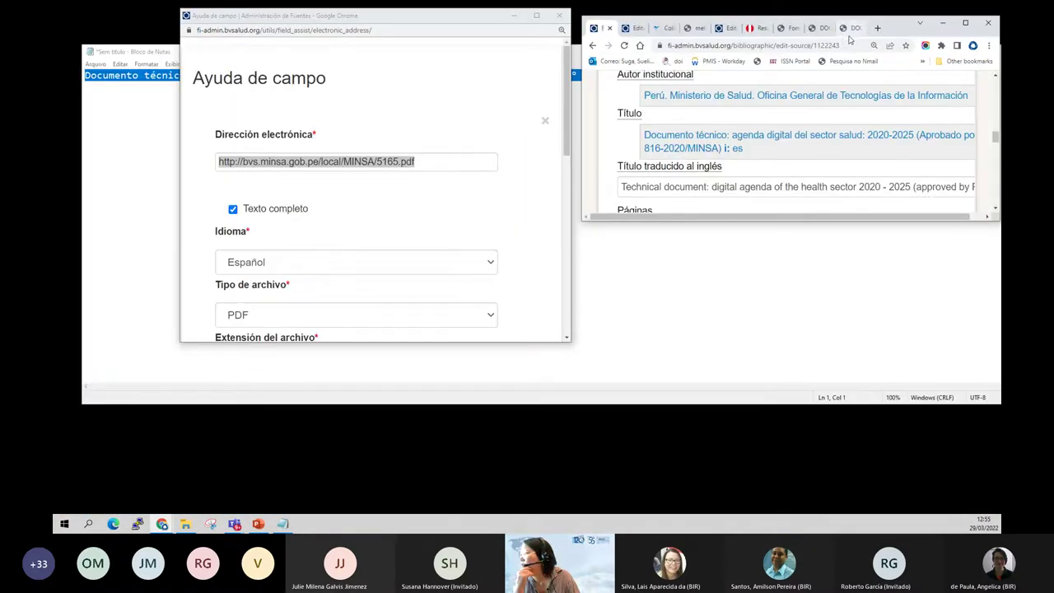
click(848, 28)
double_click(897, 23)
scroll(610, 206, down, 5)
scroll(611, 206, down, 4)
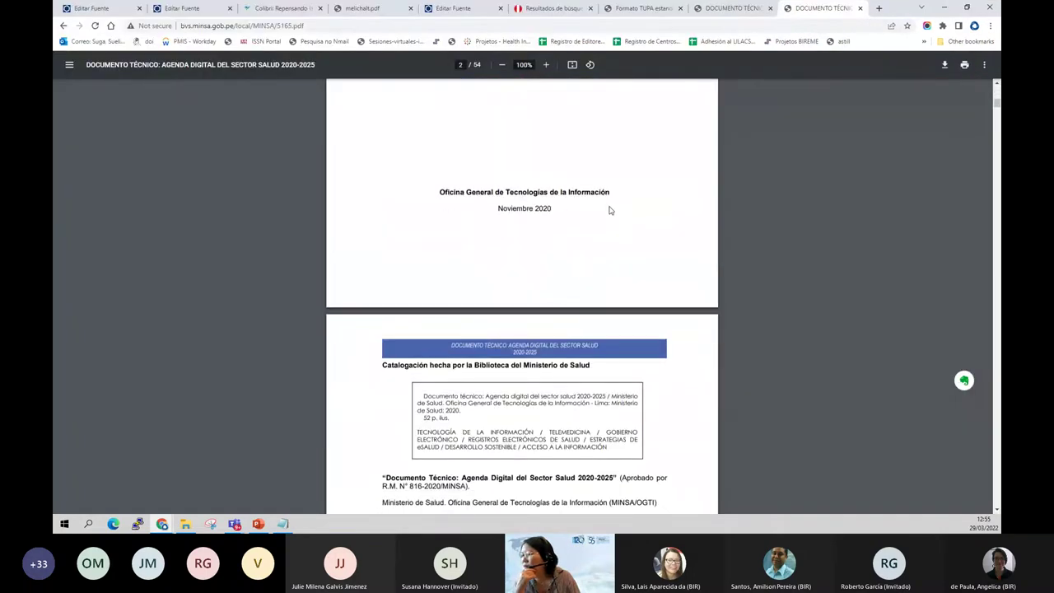
scroll(611, 206, down, 3)
Expand the record's other notes and imprint sections and review the publisher, publication dates, city and country.
click(102, 10)
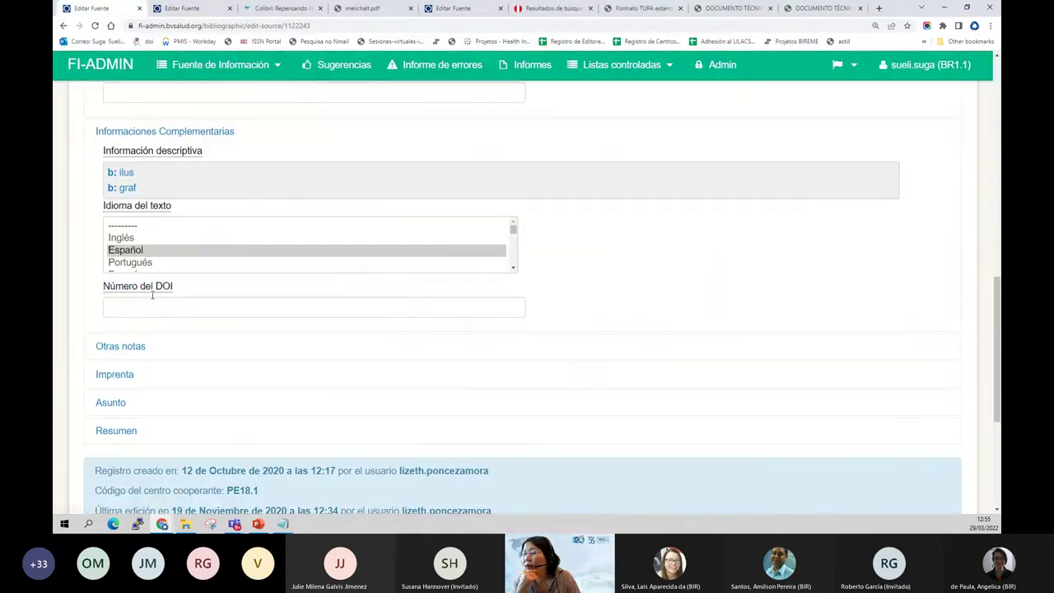
scroll(129, 189, down, 3)
click(128, 157)
scroll(161, 255, down, 5)
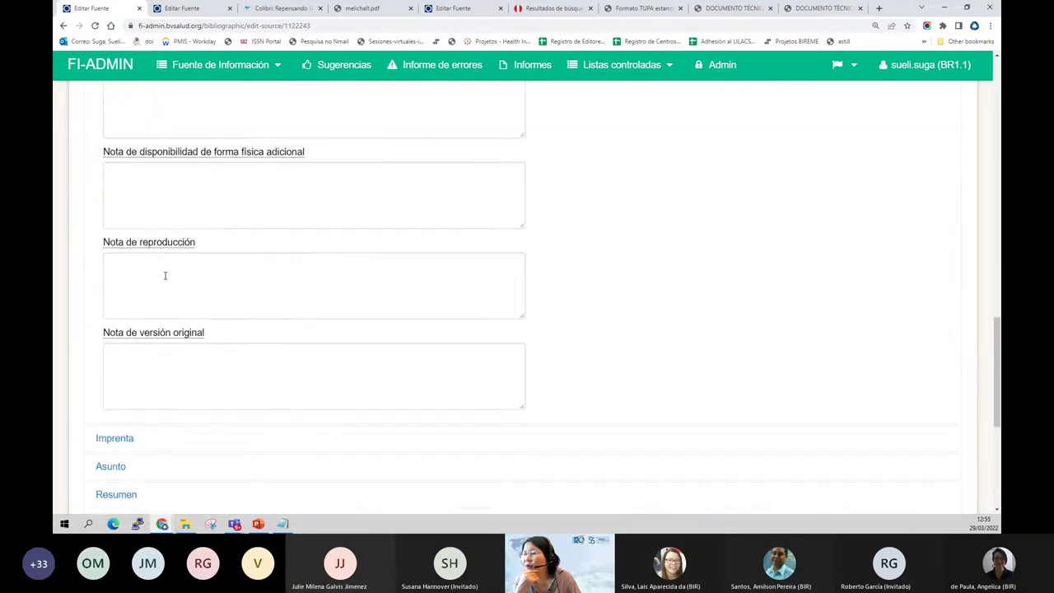
click(114, 240)
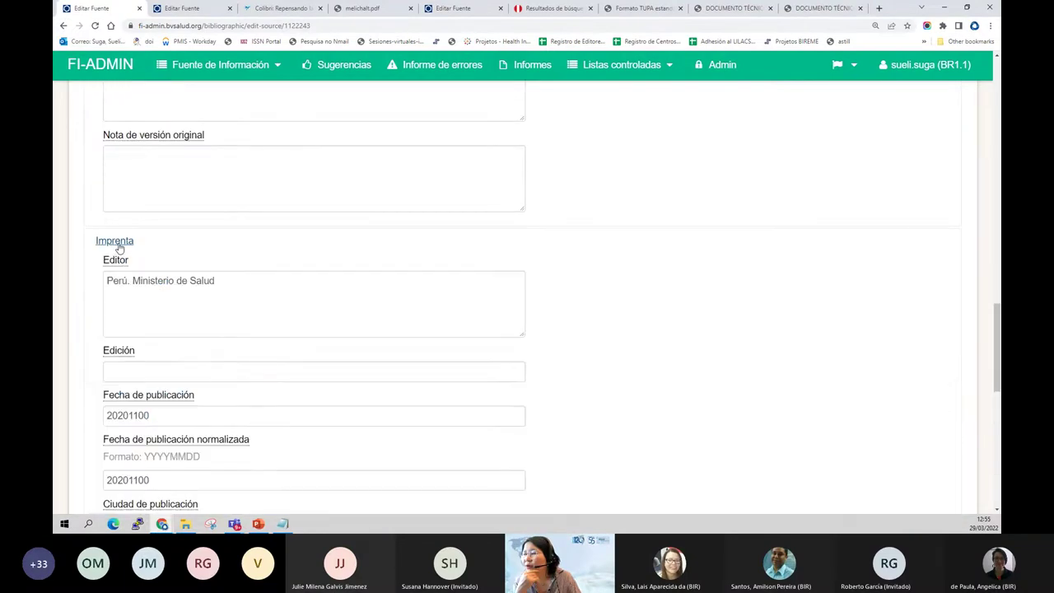
scroll(115, 243, down, 1)
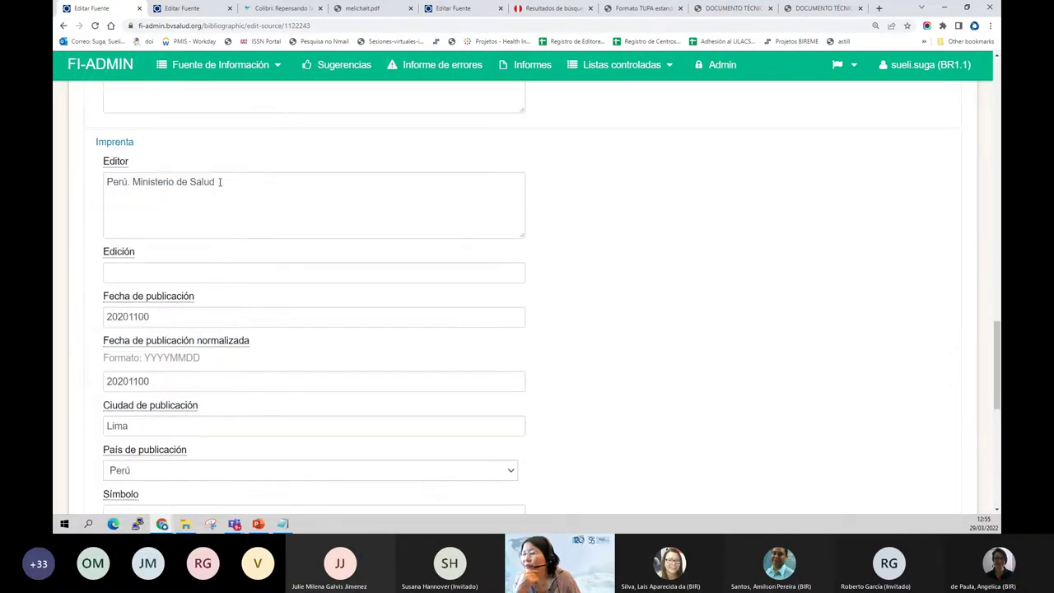
Open the help for the Editor field and highlight the institutional publisher example "Brasil. Ministério da Saúde".
click(114, 162)
scroll(343, 278, down, 2)
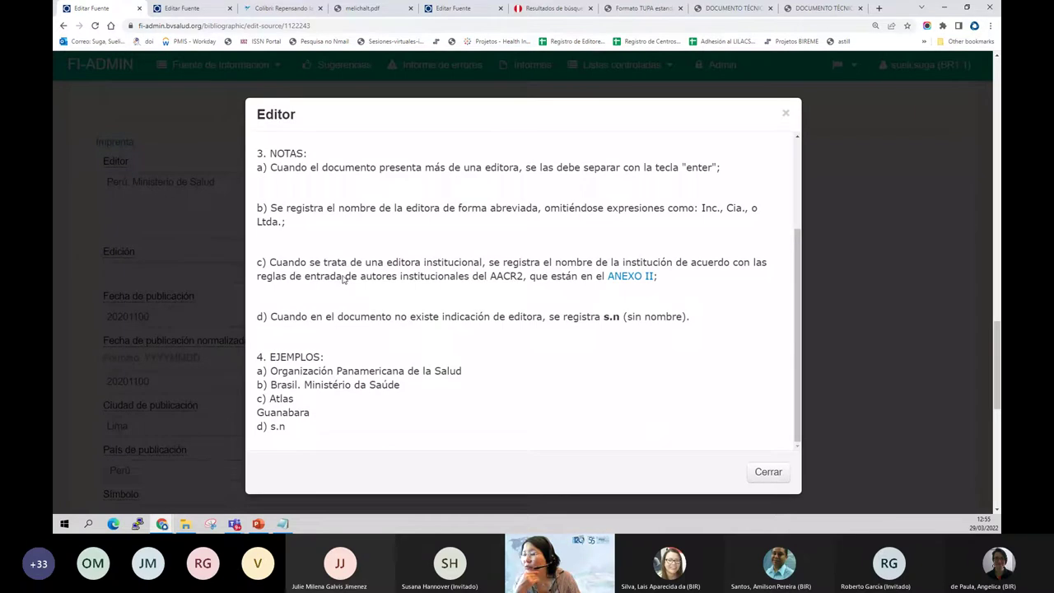
drag(293, 398, 261, 384)
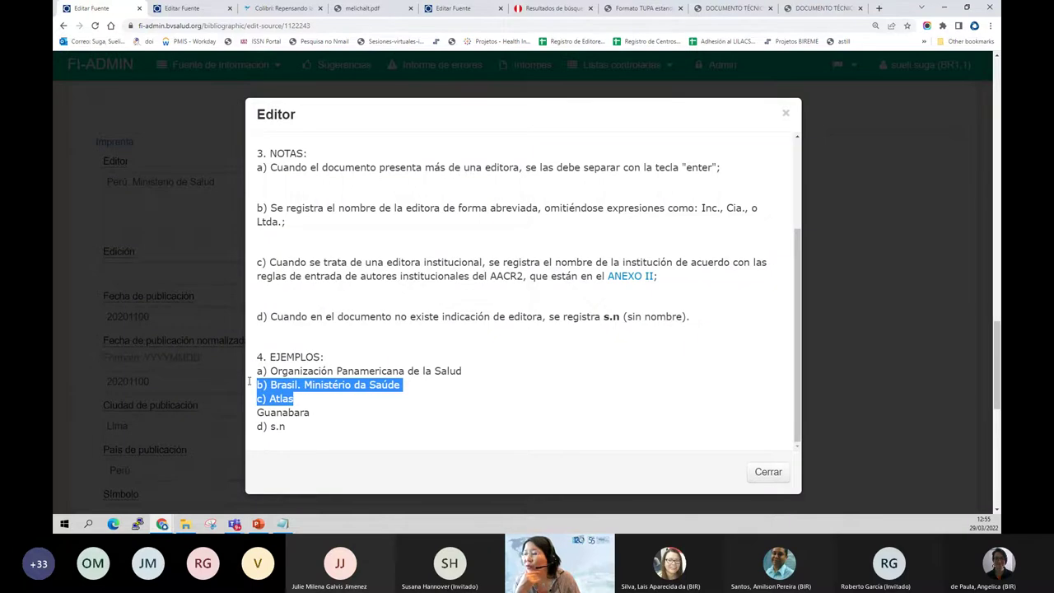
Close the Editor help and check the publication date on the opening pages of the source PDF.
click(785, 115)
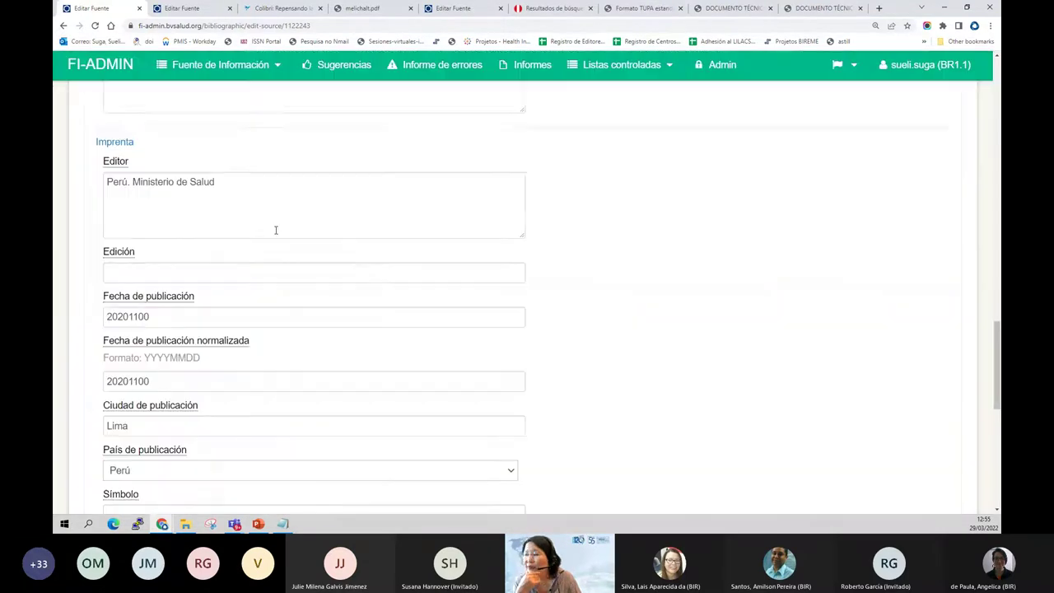
scroll(115, 279, down, 1)
click(164, 274)
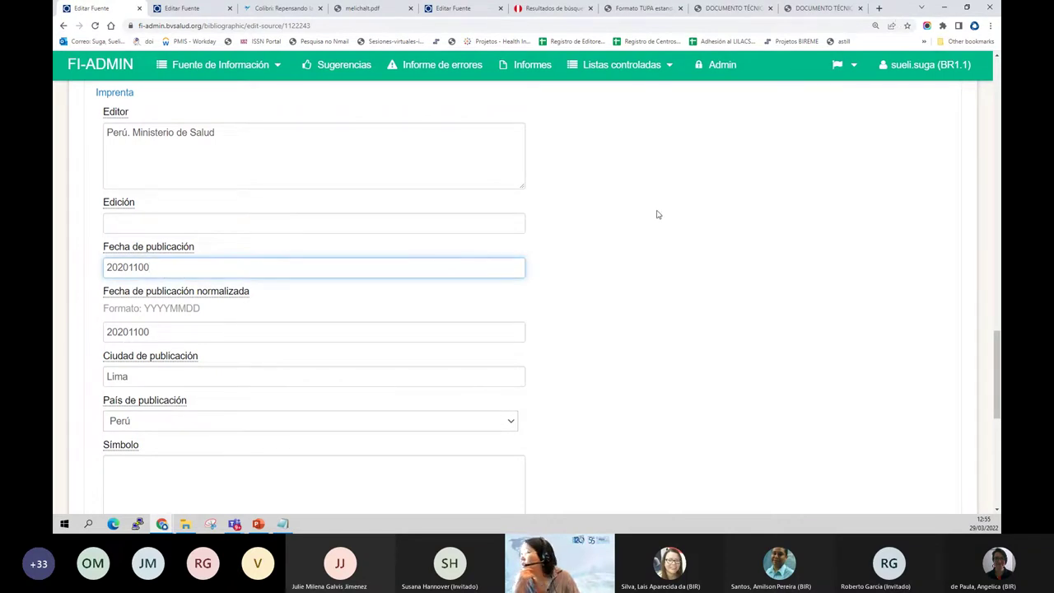
double_click(891, 15)
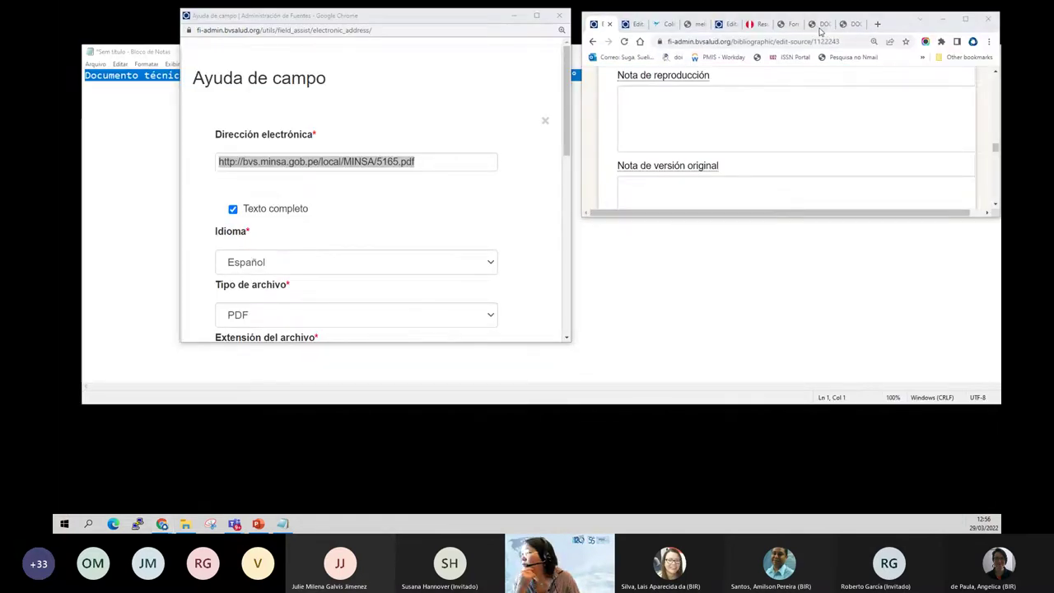
drag(899, 23, 887, 66)
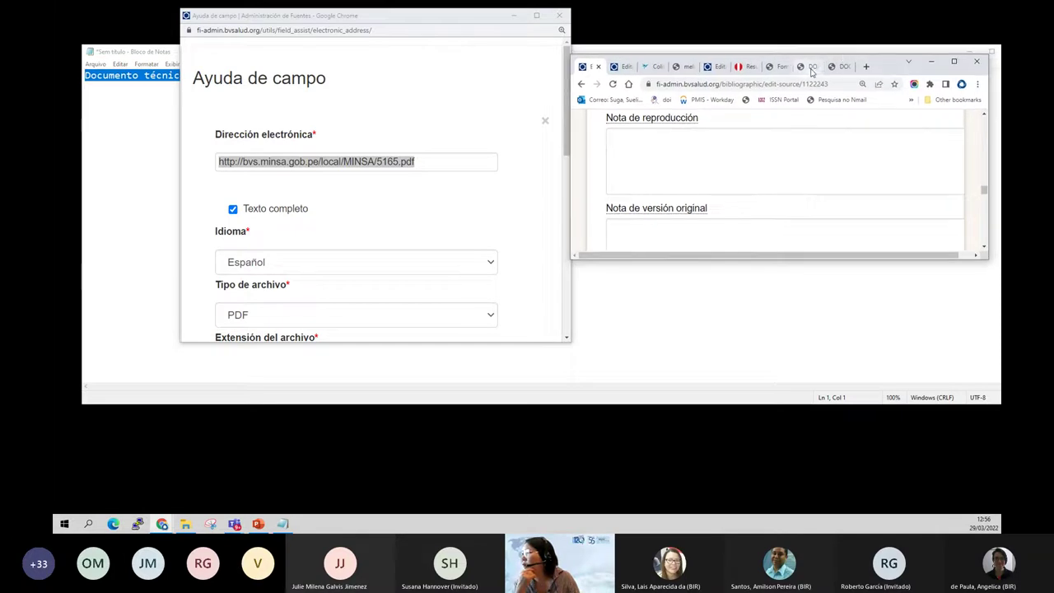
click(809, 66)
click(952, 66)
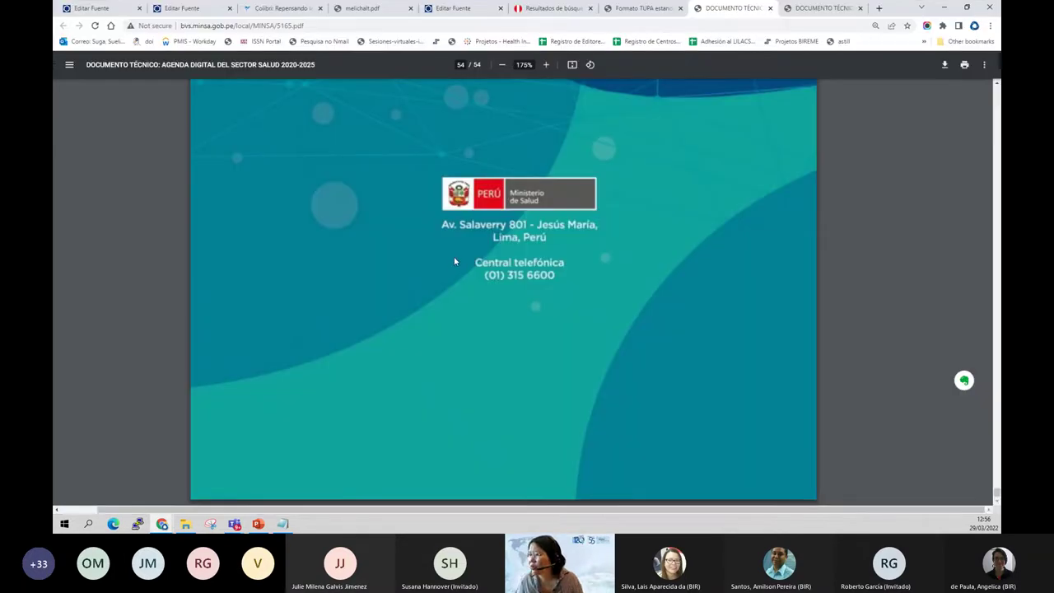
key(Home)
scroll(455, 260, down, 9)
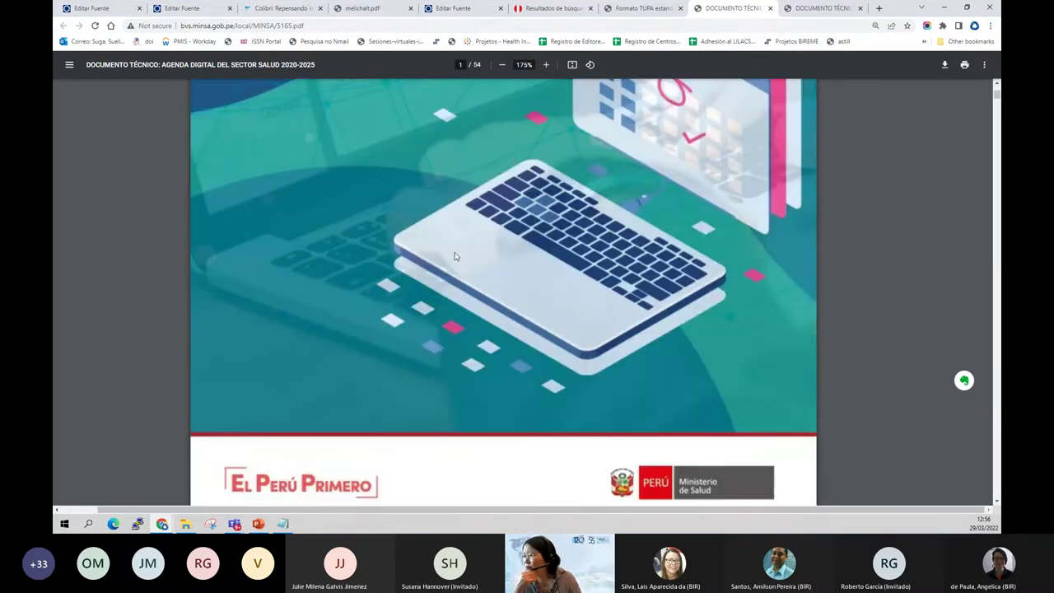
scroll(455, 255, up, 8)
scroll(457, 255, down, 3)
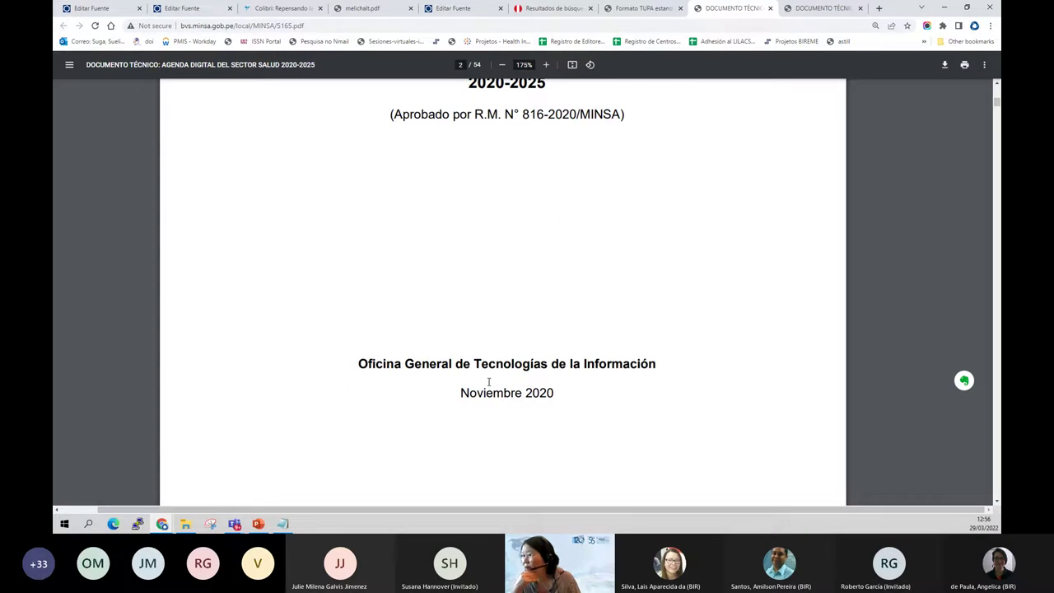
Change the record's publication date to "Nov. 2020".
click(103, 9)
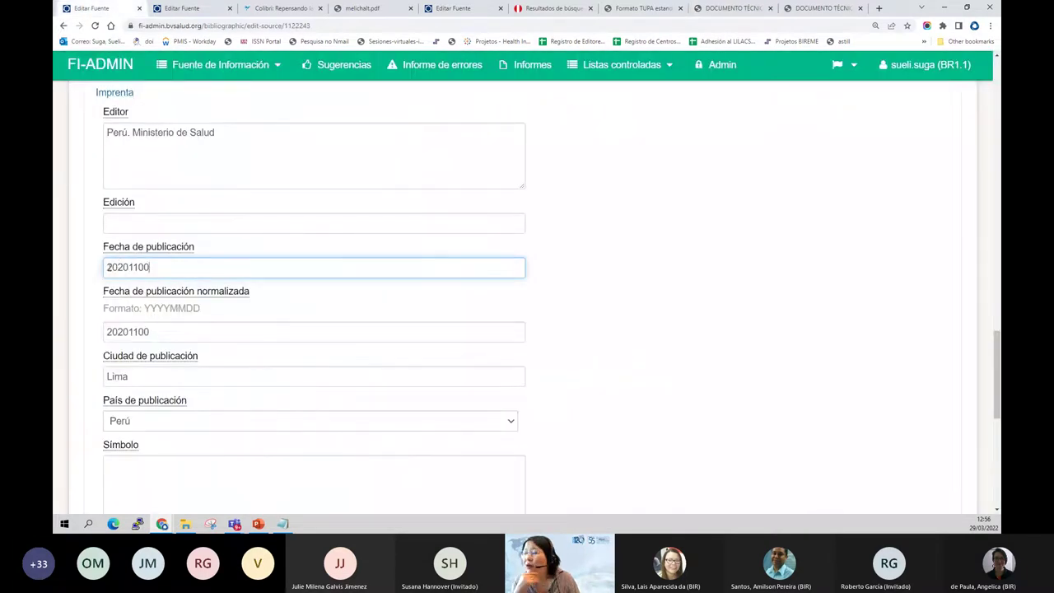
click(105, 267)
text(Nov)
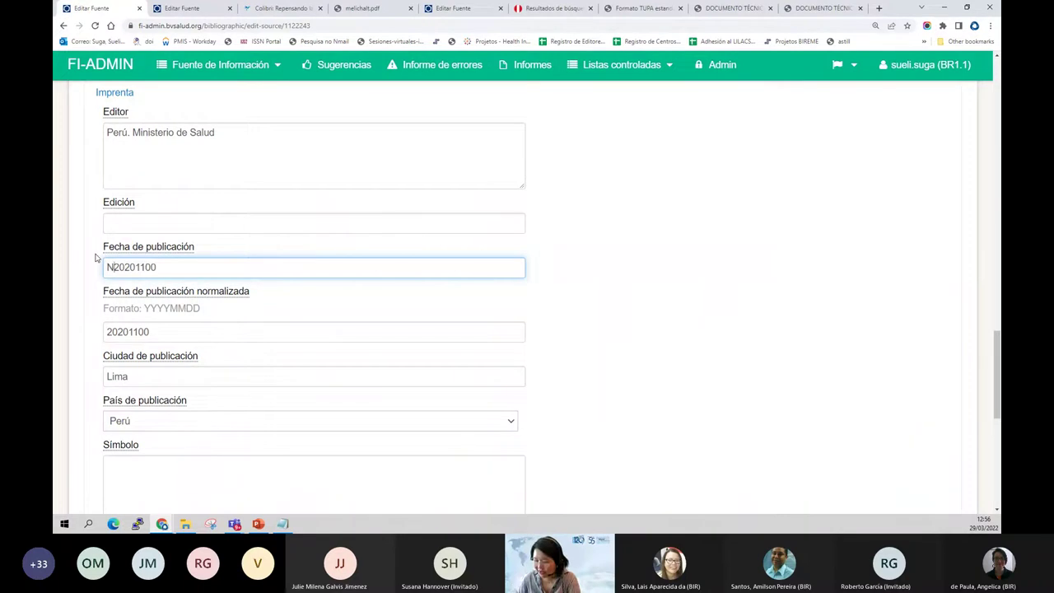
text(.)
key(BackSpace)
key(BackSpace)
key(BackSpace)
key(BackSpace)
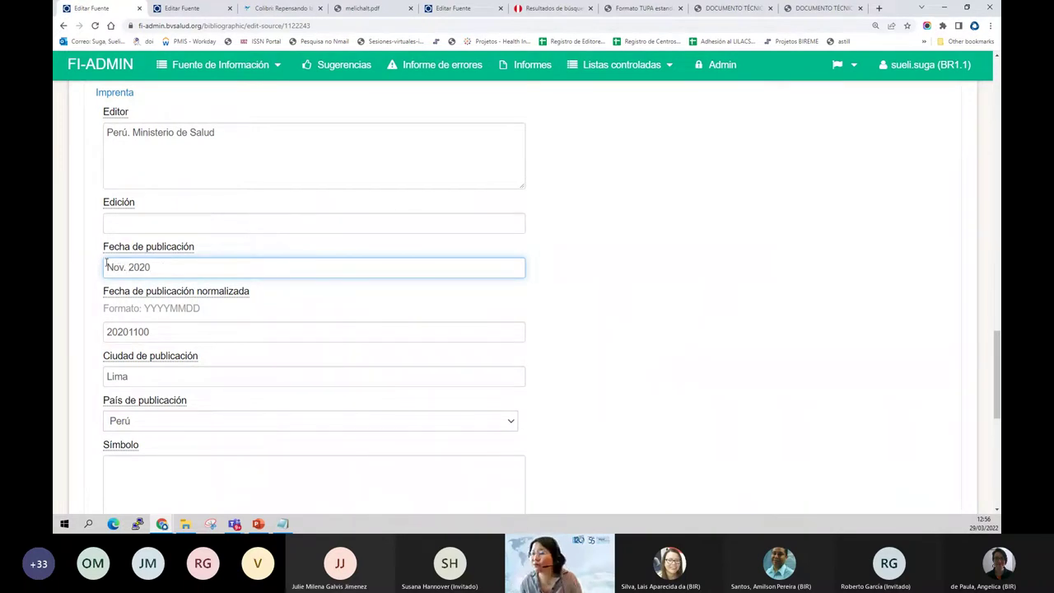
Open the help for the publication date field and highlight the Spanish abbreviation for November in its month table.
click(150, 248)
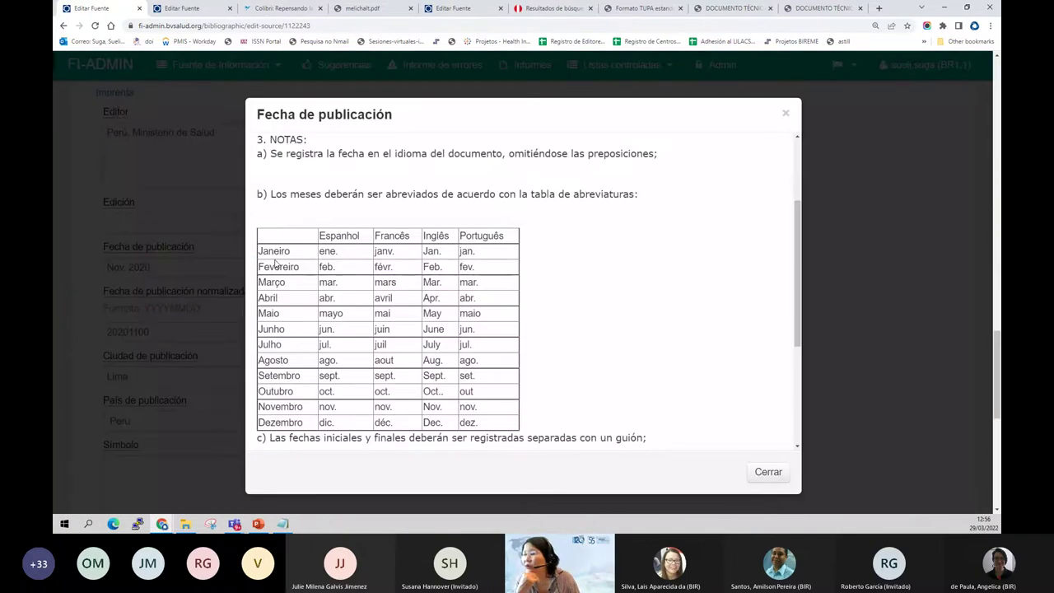
scroll(277, 264, down, 3)
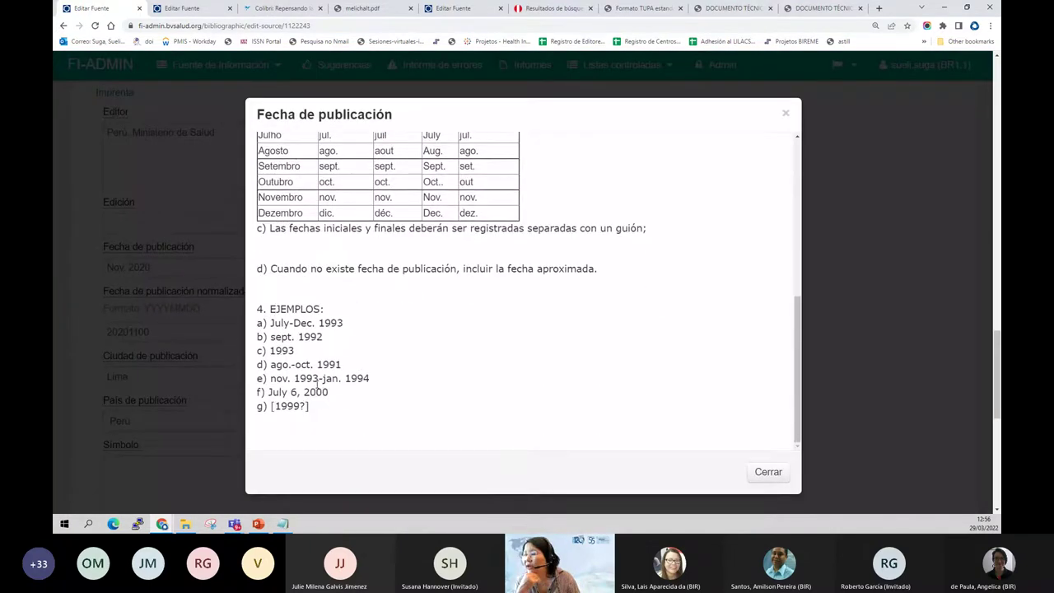
scroll(303, 383, up, 1)
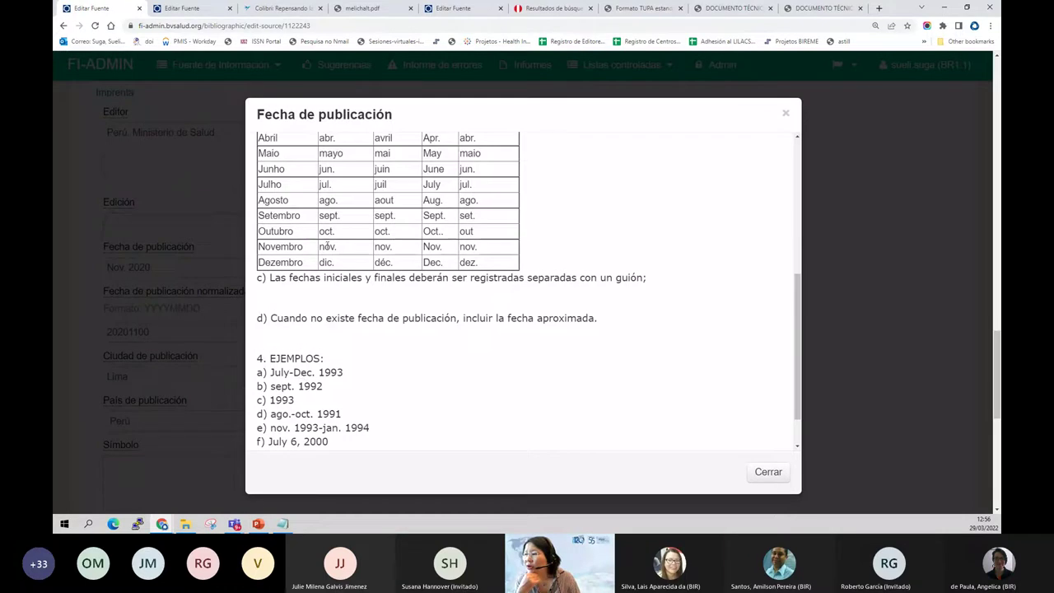
scroll(326, 246, up, 2)
drag(359, 174, 319, 174)
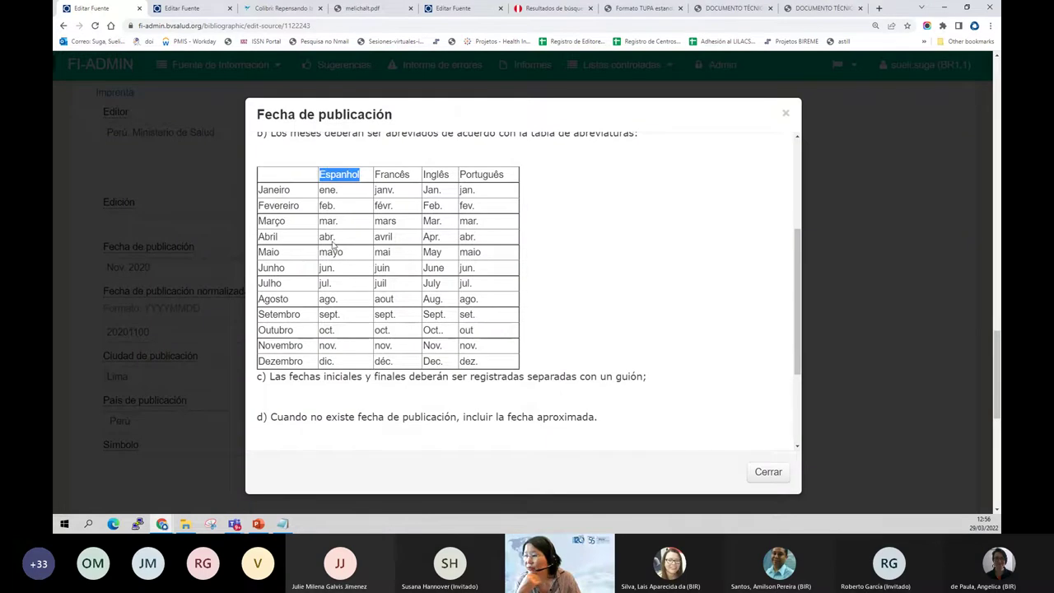
double_click(334, 345)
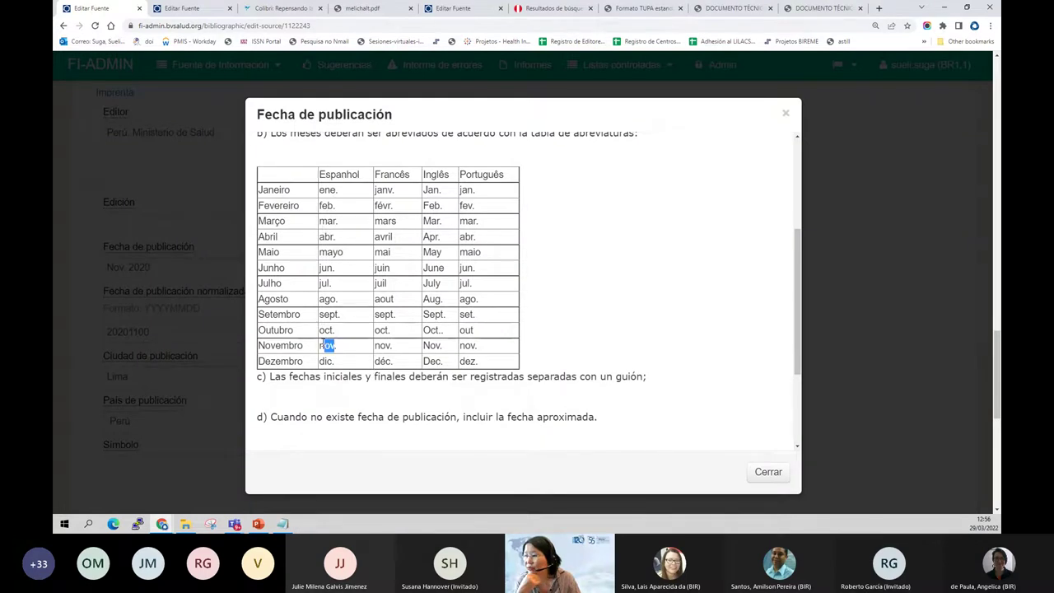
click(148, 303)
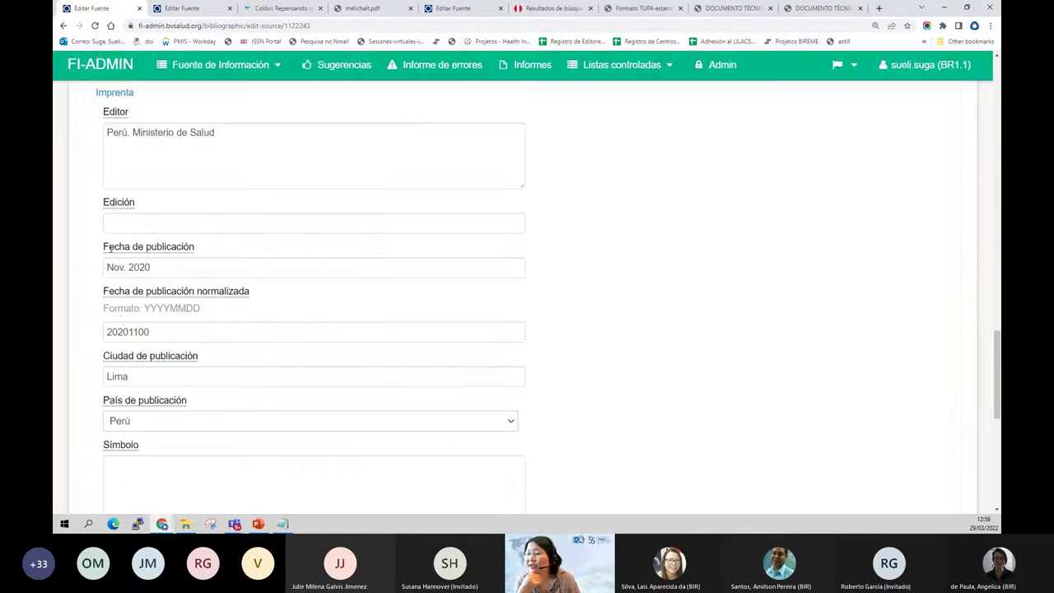
Correct the month in the publication date to lowercase, as "nov. 2020".
click(112, 264)
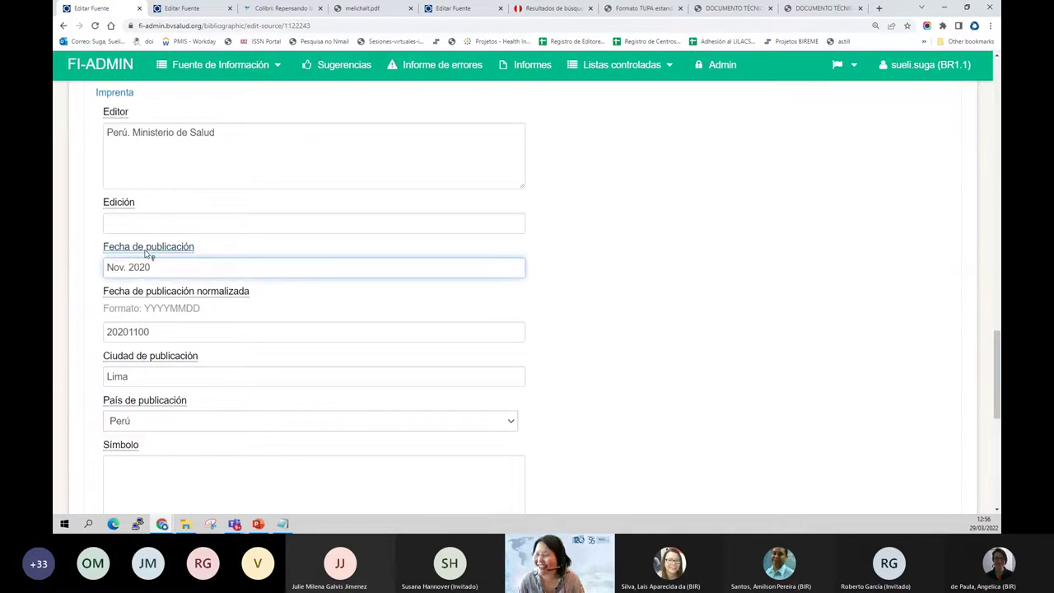
text(nov.)
scroll(202, 276, down, 1)
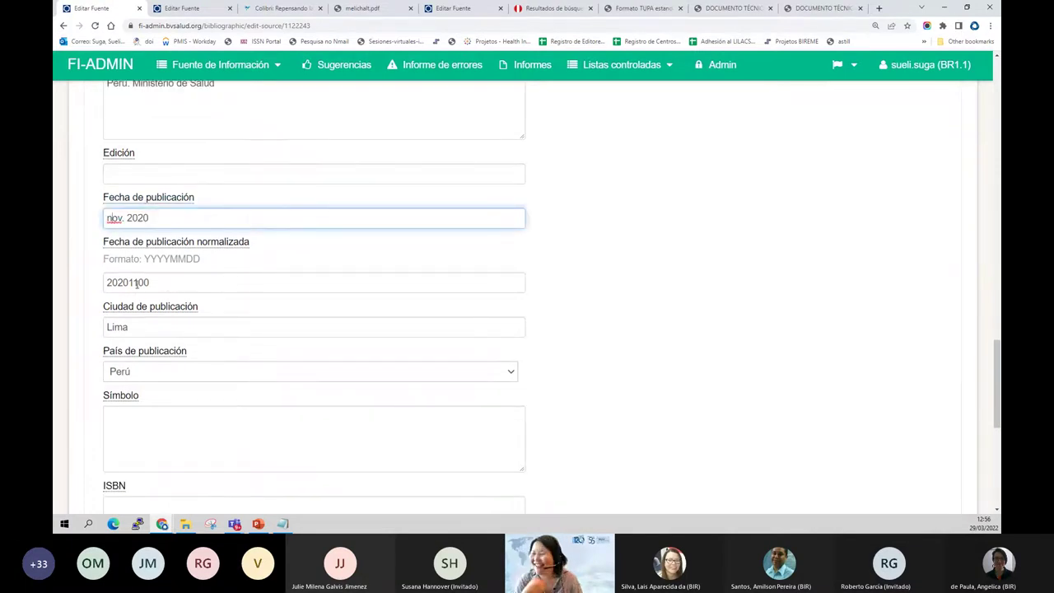
Highlight the normalized publication date and examine the imprint data on the cover and cataloguing page of the source PDF.
drag(149, 282, 101, 283)
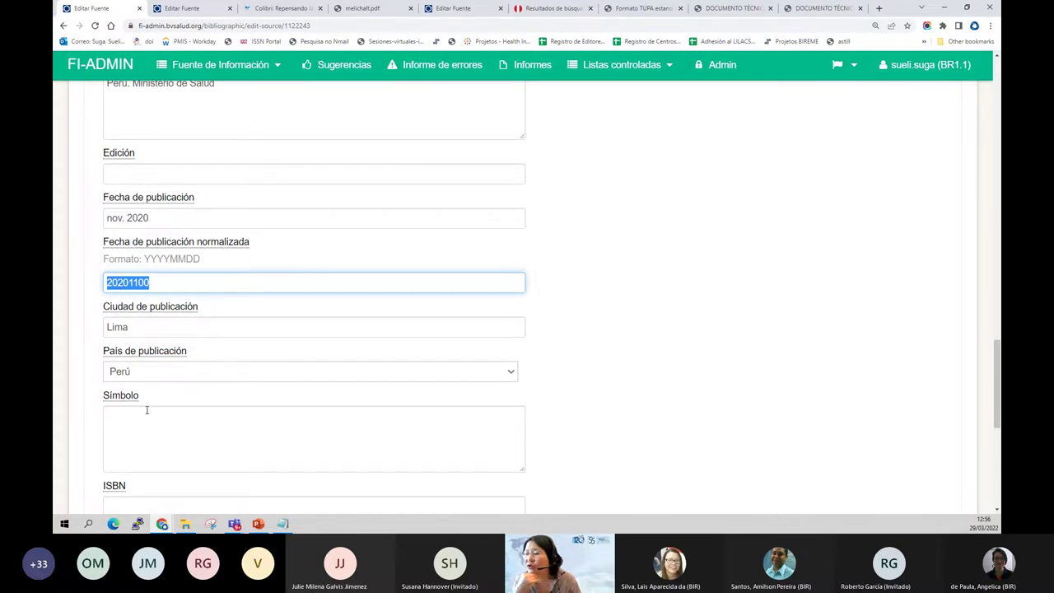
scroll(147, 409, down, 1)
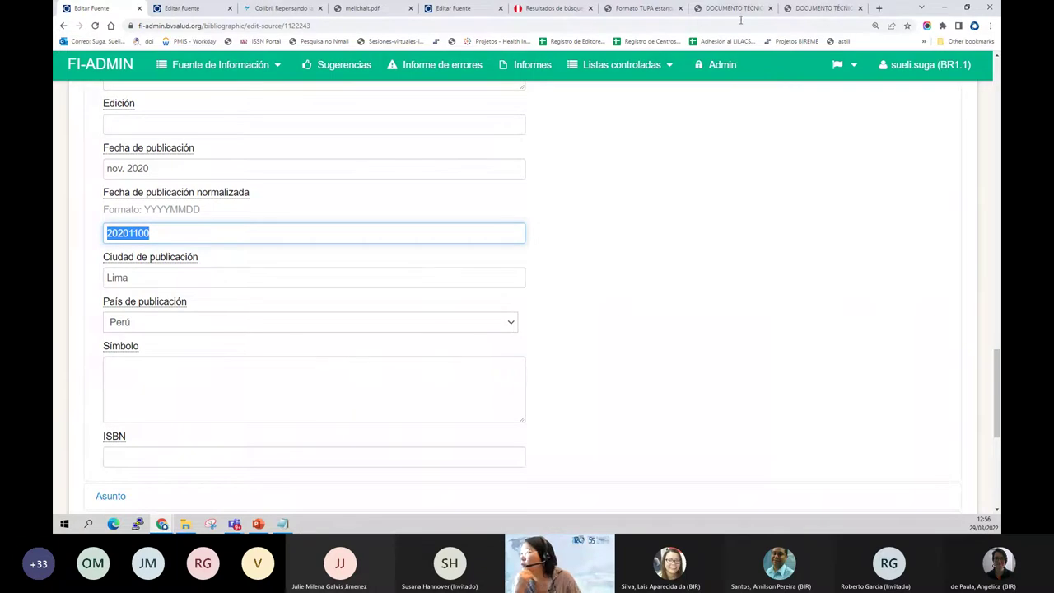
click(803, 7)
scroll(559, 421, up, 2)
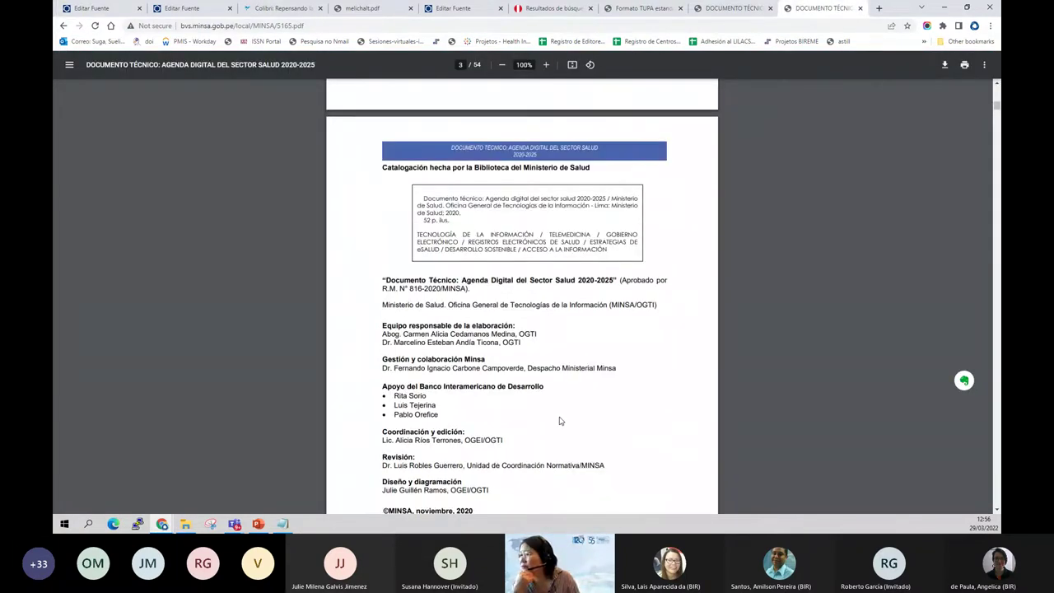
scroll(559, 421, up, 12)
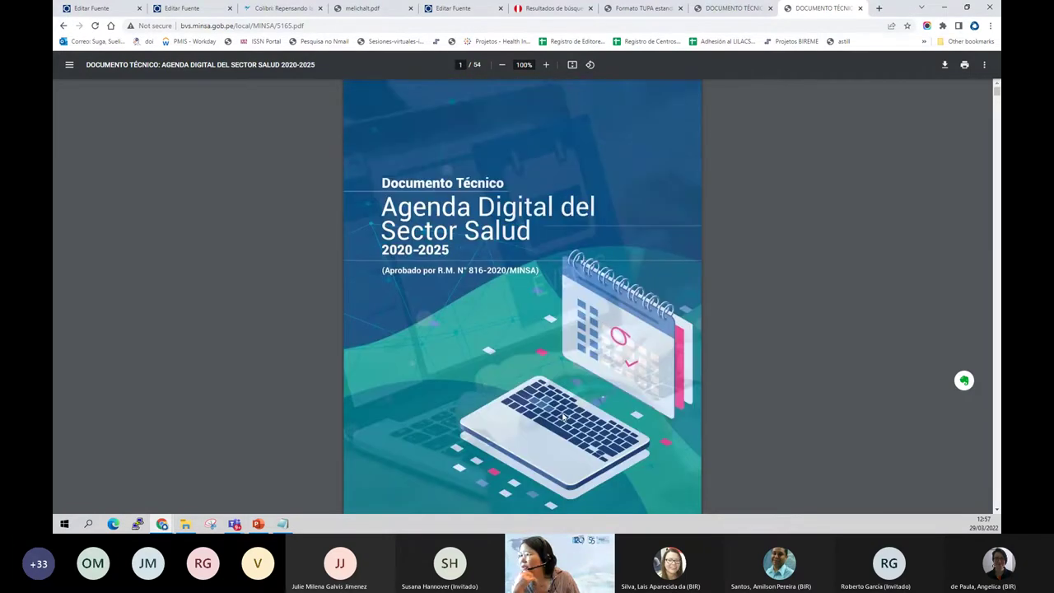
scroll(563, 417, down, 12)
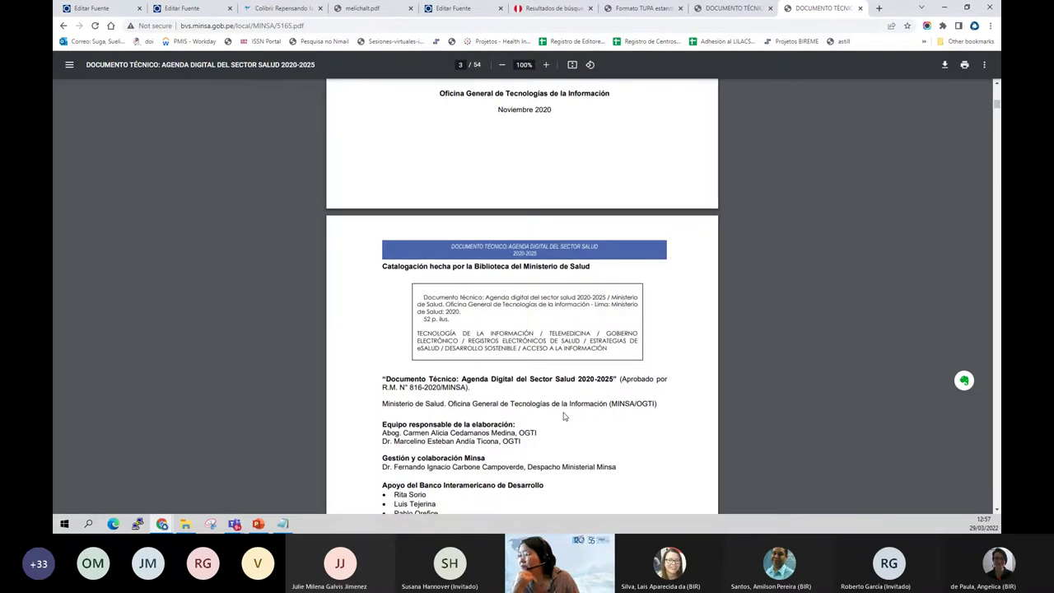
scroll(563, 416, down, 2)
scroll(565, 416, down, 2)
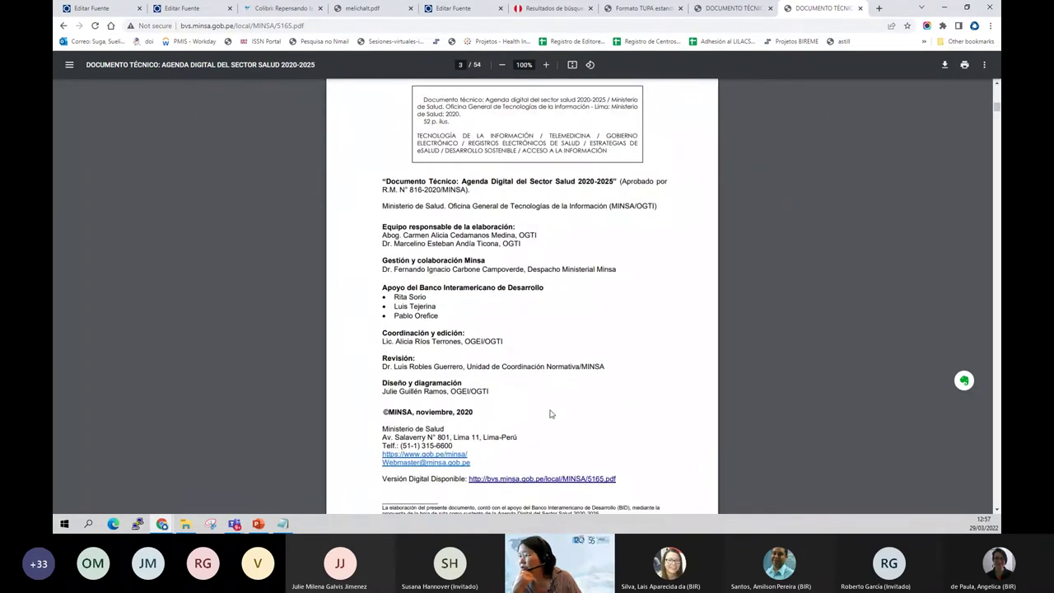
scroll(551, 413, down, 1)
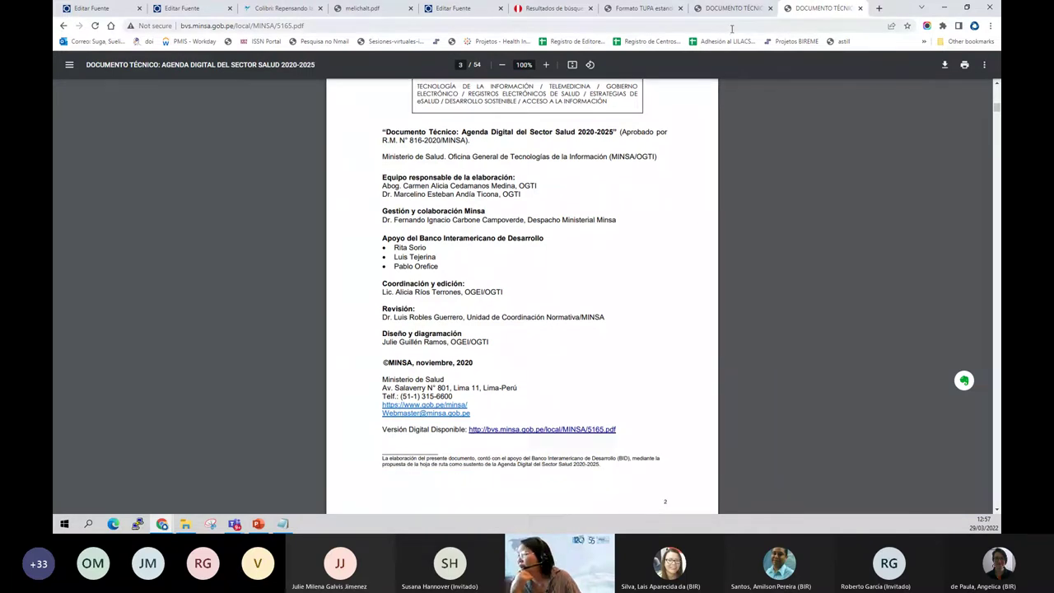
Review the record's symbol and ISBN fields and compare them with the cataloguing page of the source PDF.
click(117, 12)
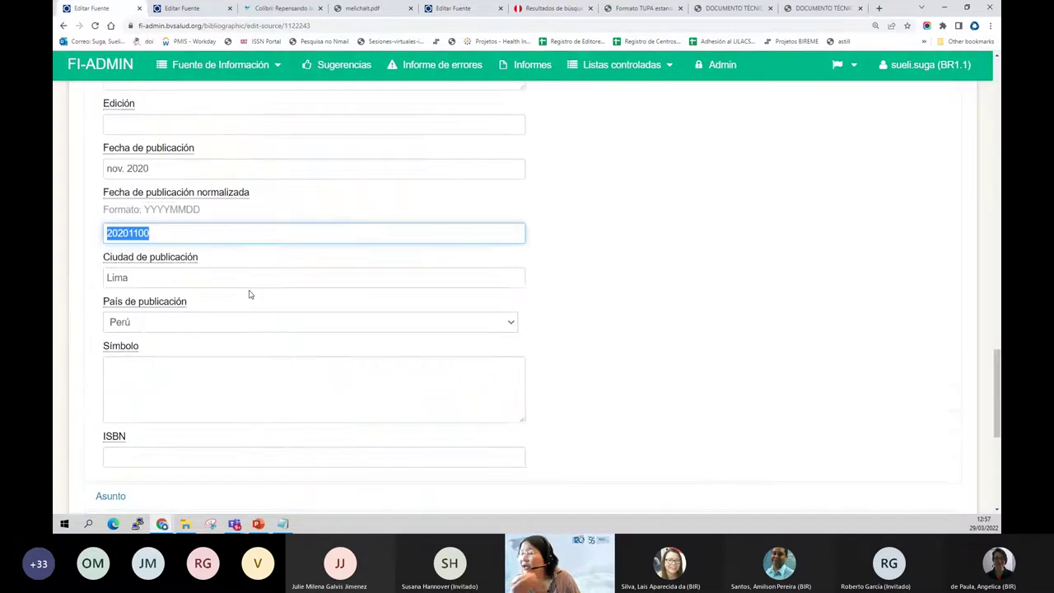
scroll(247, 291, down, 1)
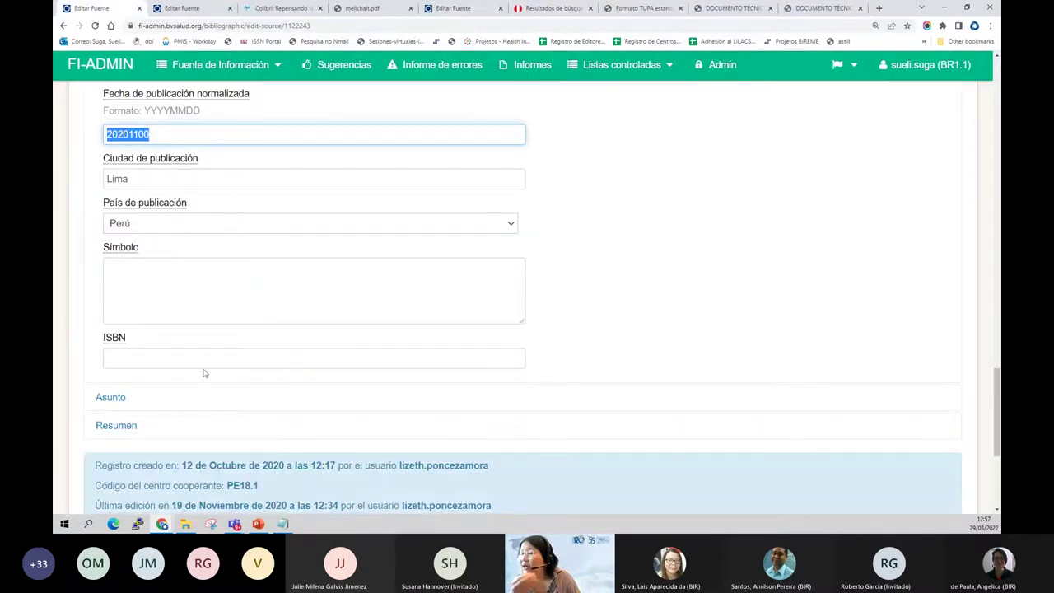
click(821, 10)
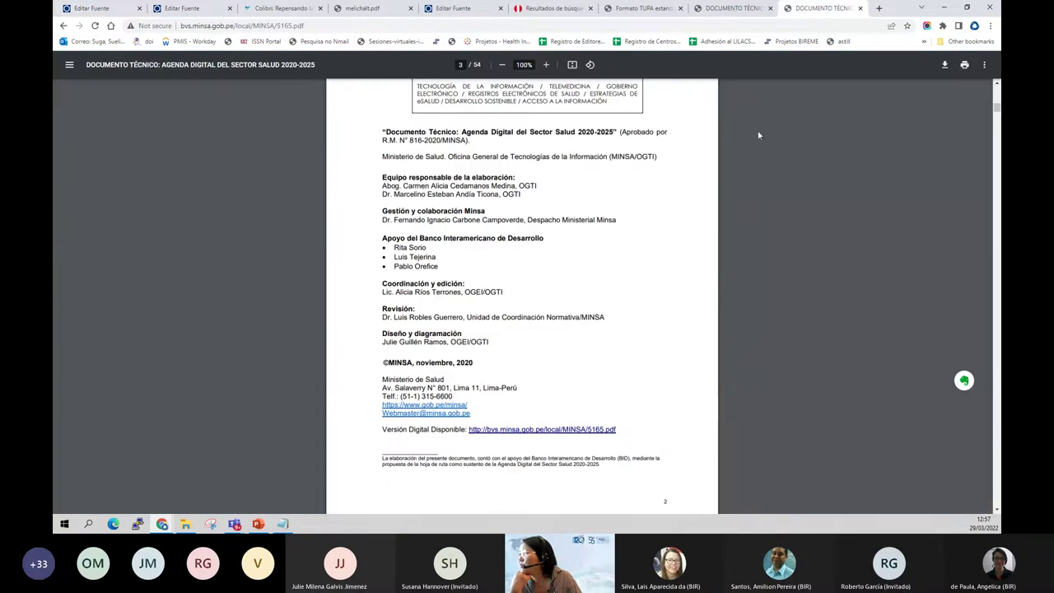
scroll(718, 190, up, 1)
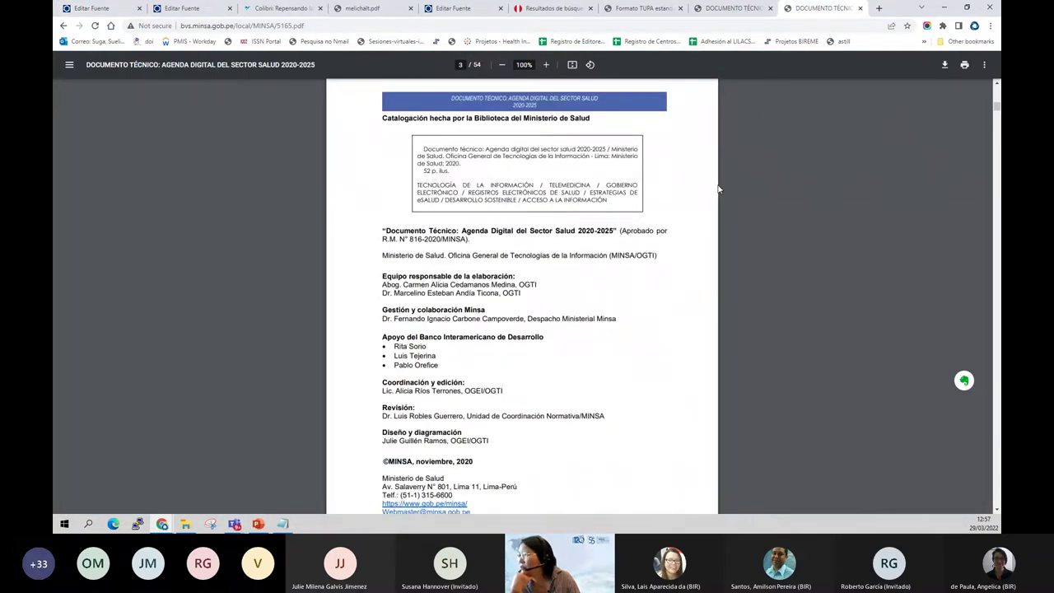
scroll(718, 189, down, 1)
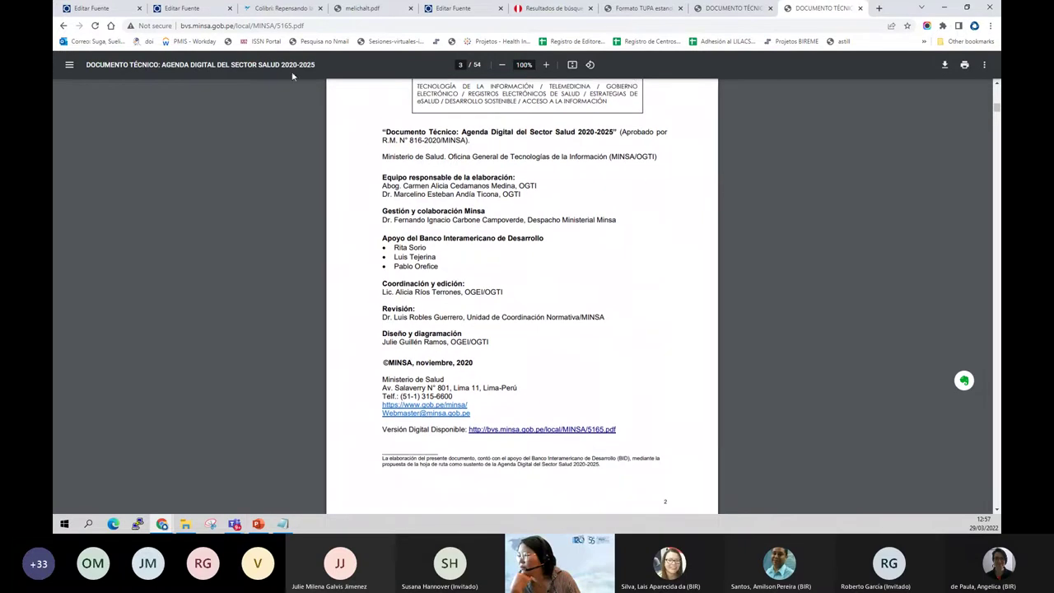
Return to the record and expand its Asunto section to review the author keywords.
click(103, 8)
scroll(169, 383, down, 1)
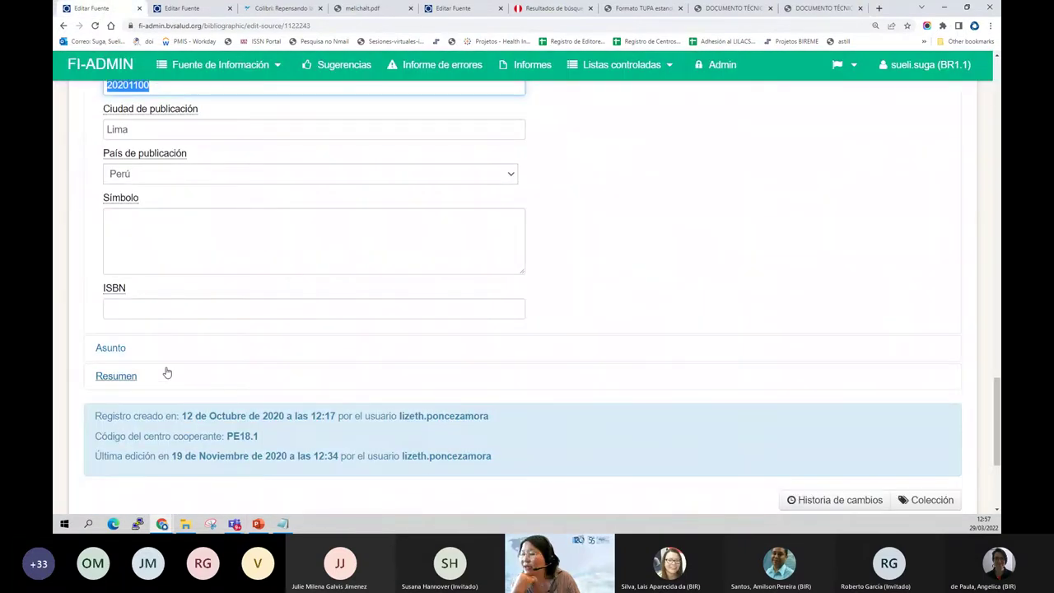
click(157, 348)
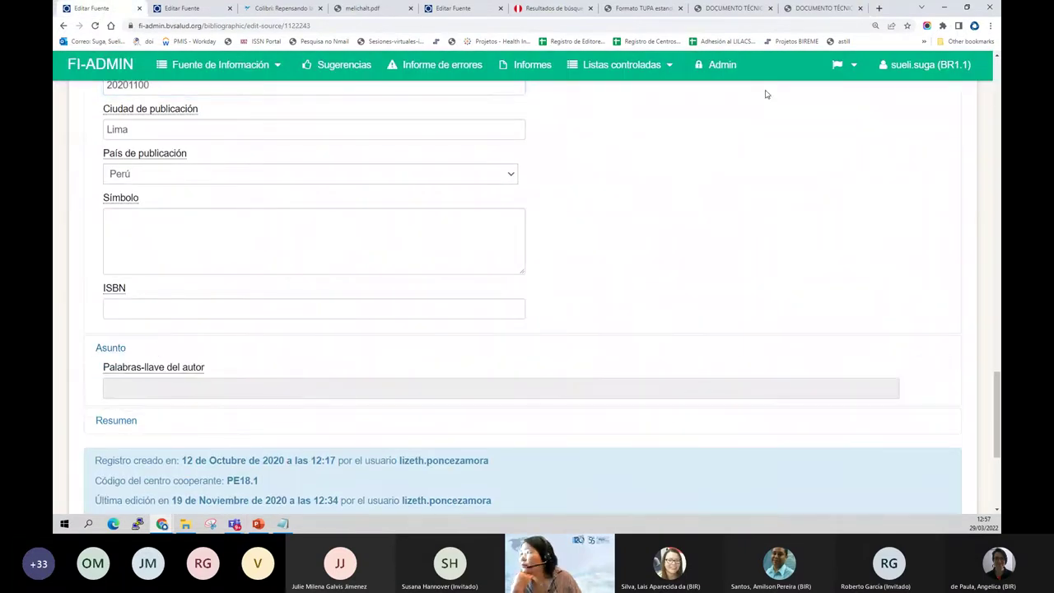
Highlight the subject terms in the source PDF's cataloguing box and return to the record's author keywords.
click(820, 10)
scroll(722, 226, up, 1)
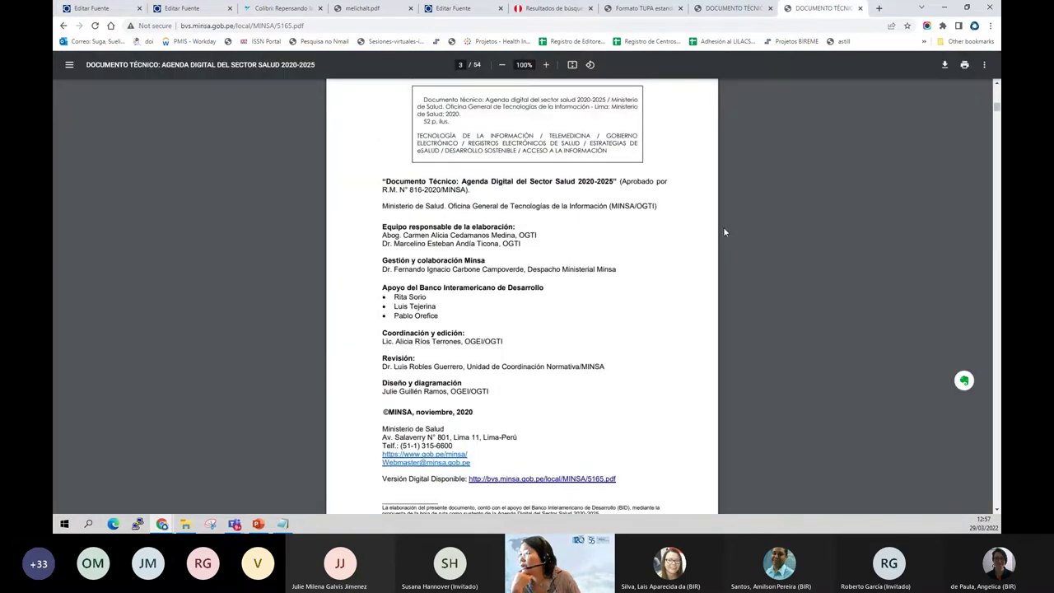
drag(418, 135, 607, 153)
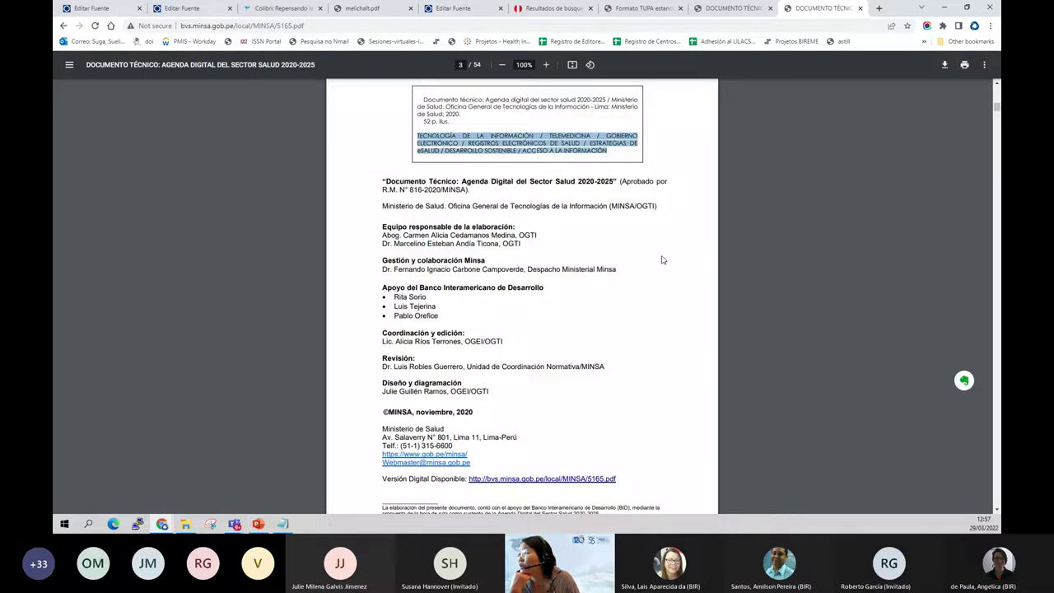
click(93, 8)
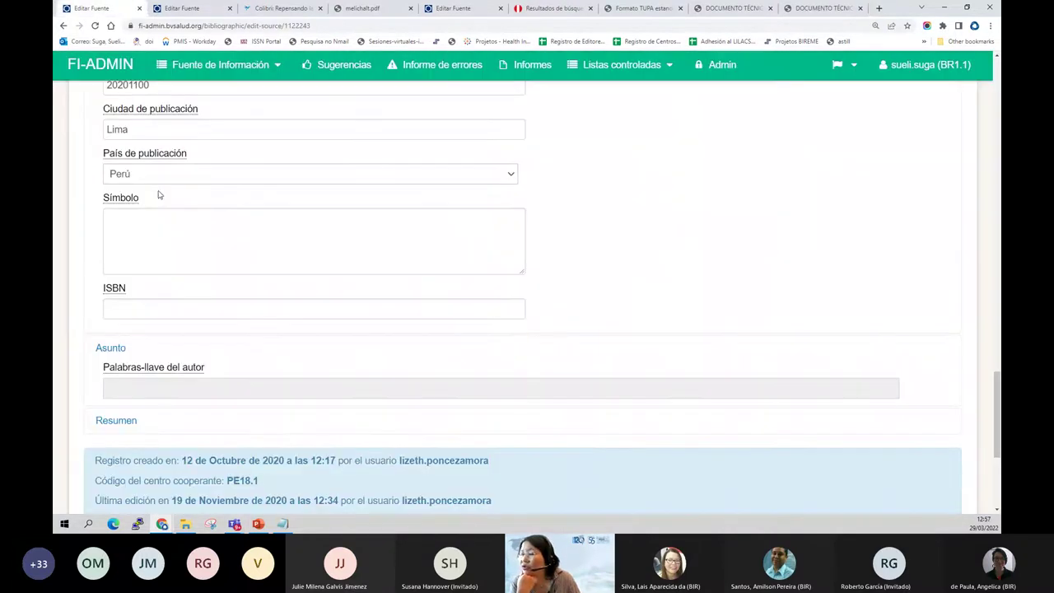
Close the electronic address field helper and expand the record's Resumen section to review the abstract.
click(212, 392)
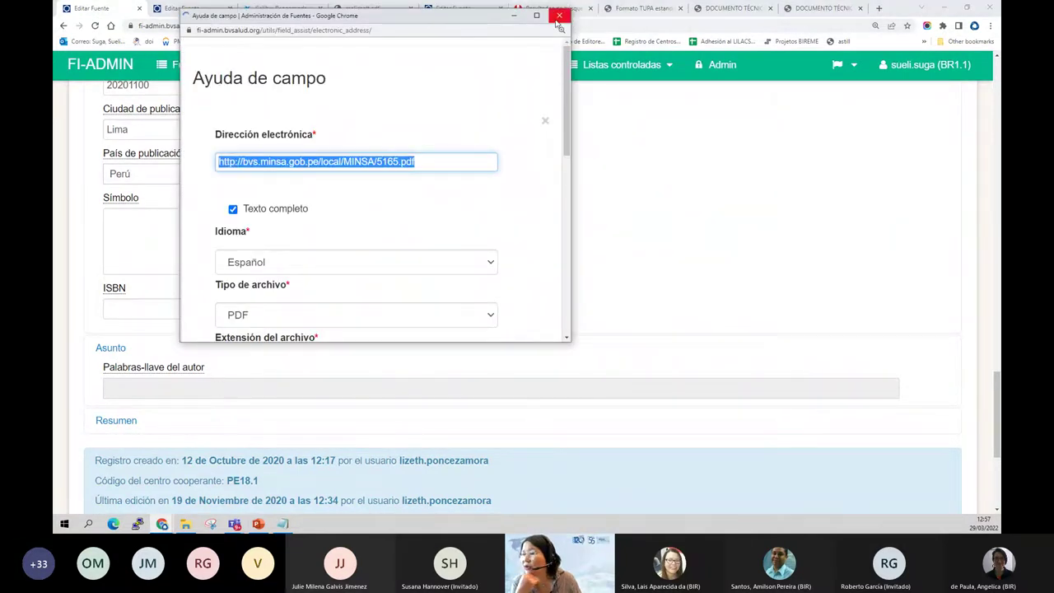
click(324, 436)
click(125, 422)
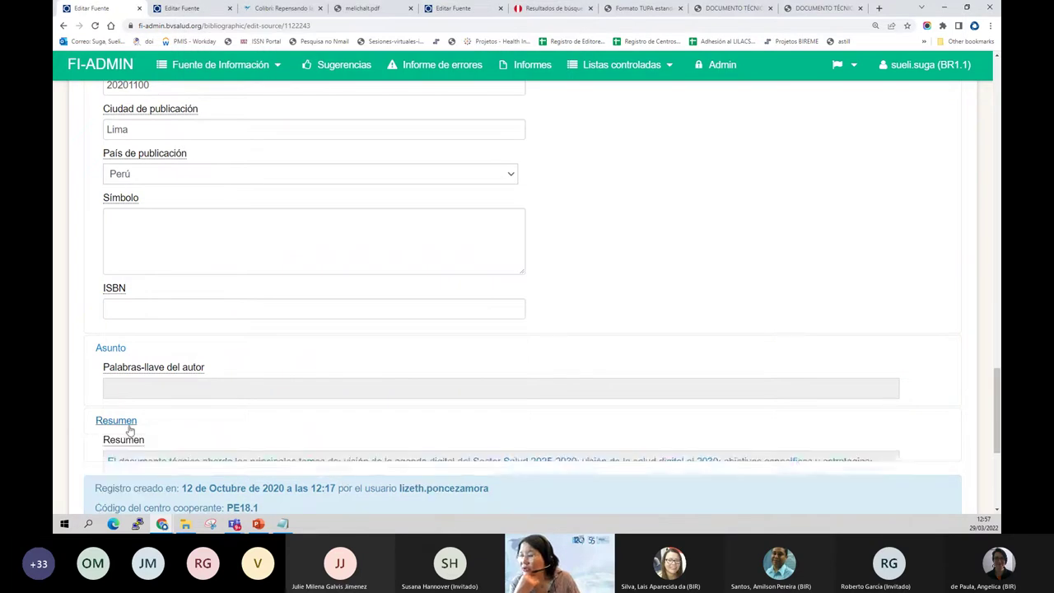
scroll(148, 416, down, 2)
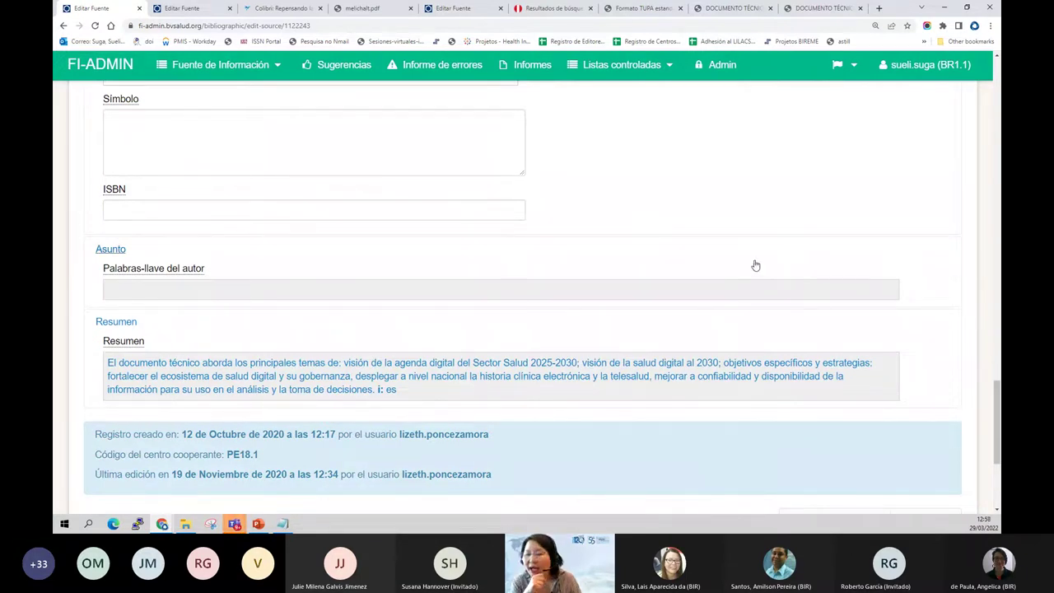
Close the duplicate copy of the source PDF and review the credits and imprint below the cataloguing box in the remaining one.
click(807, 8)
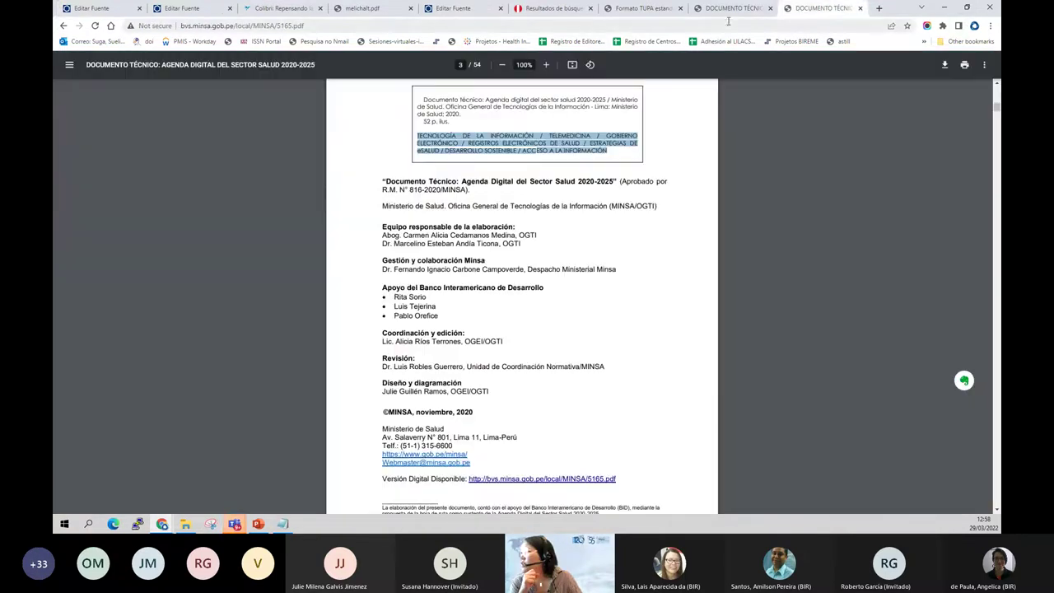
click(717, 8)
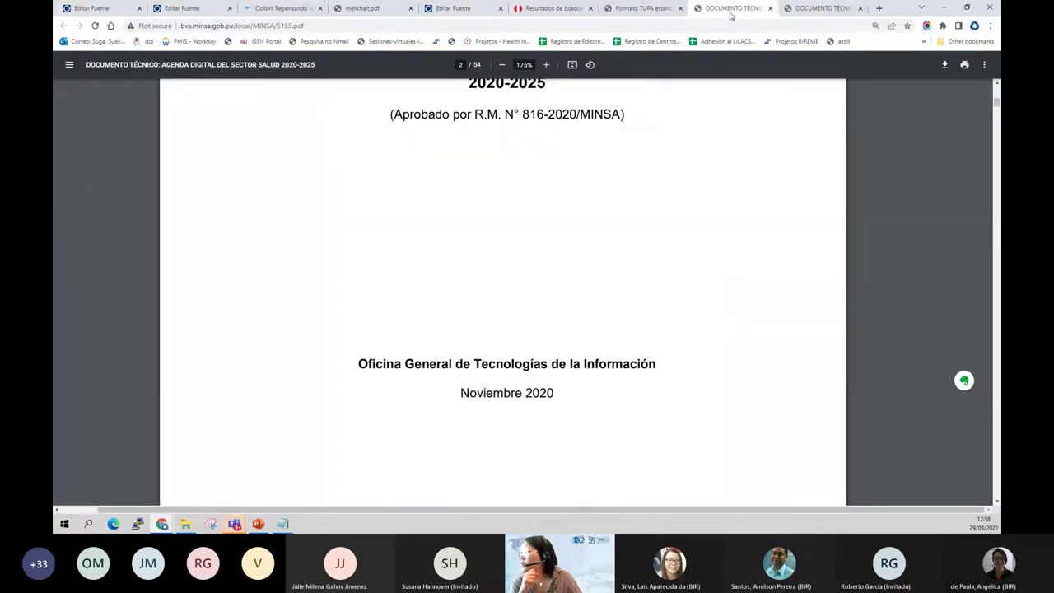
click(860, 9)
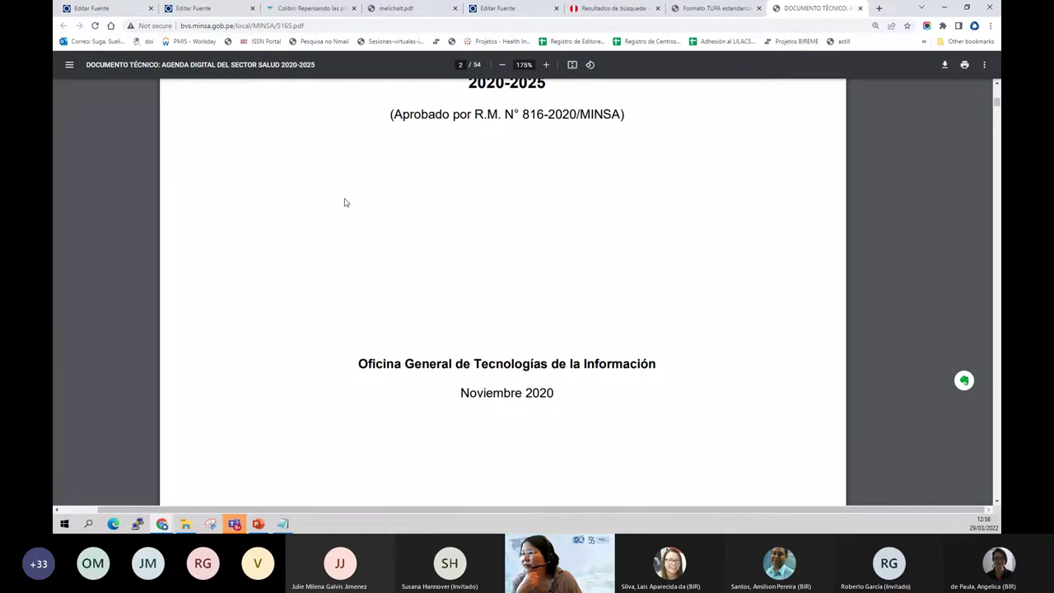
scroll(312, 301, down, 5)
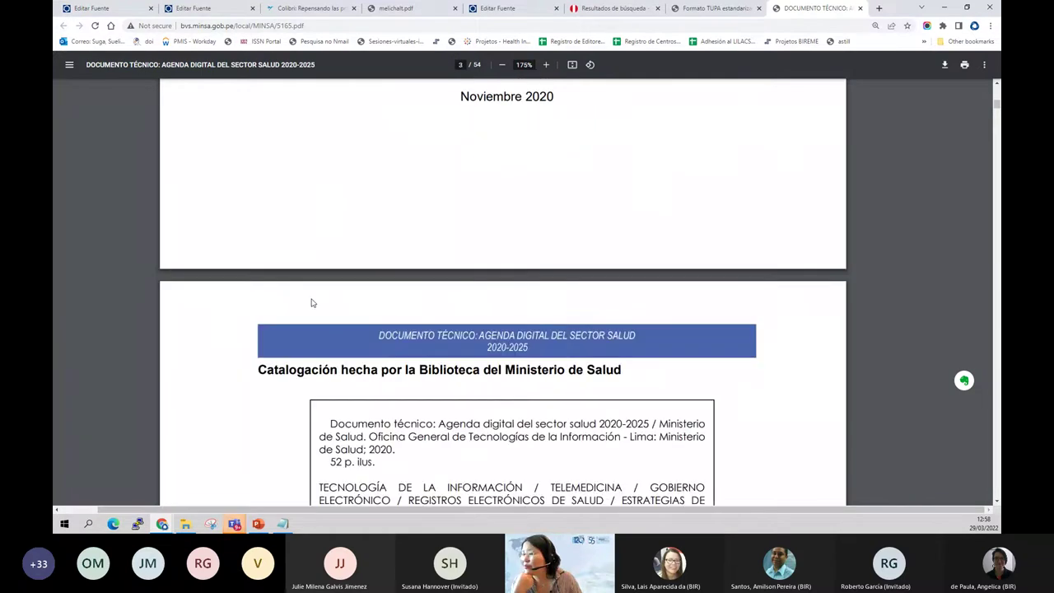
scroll(313, 301, down, 5)
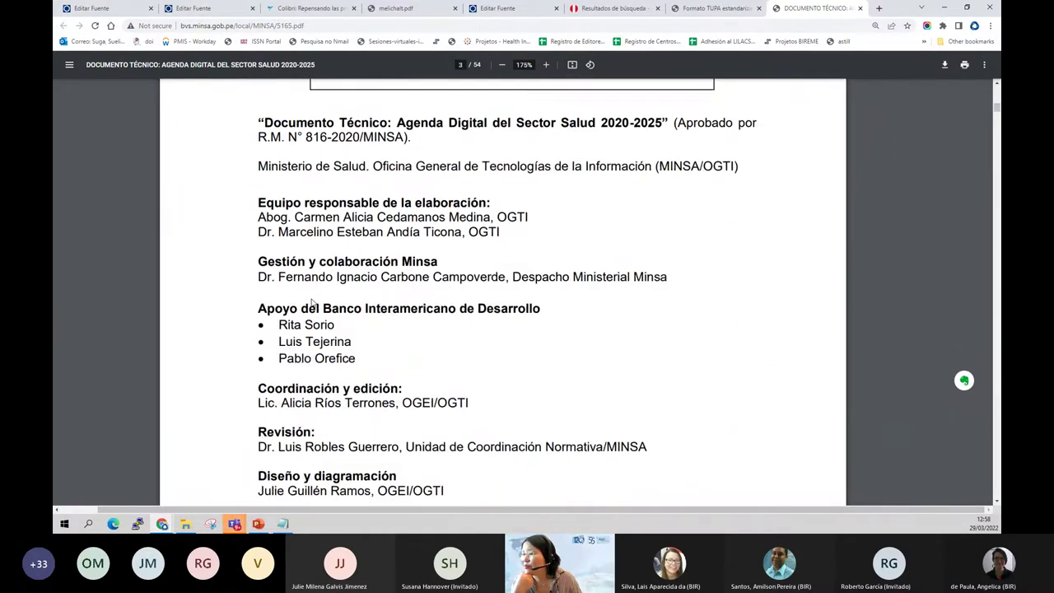
scroll(313, 303, down, 1)
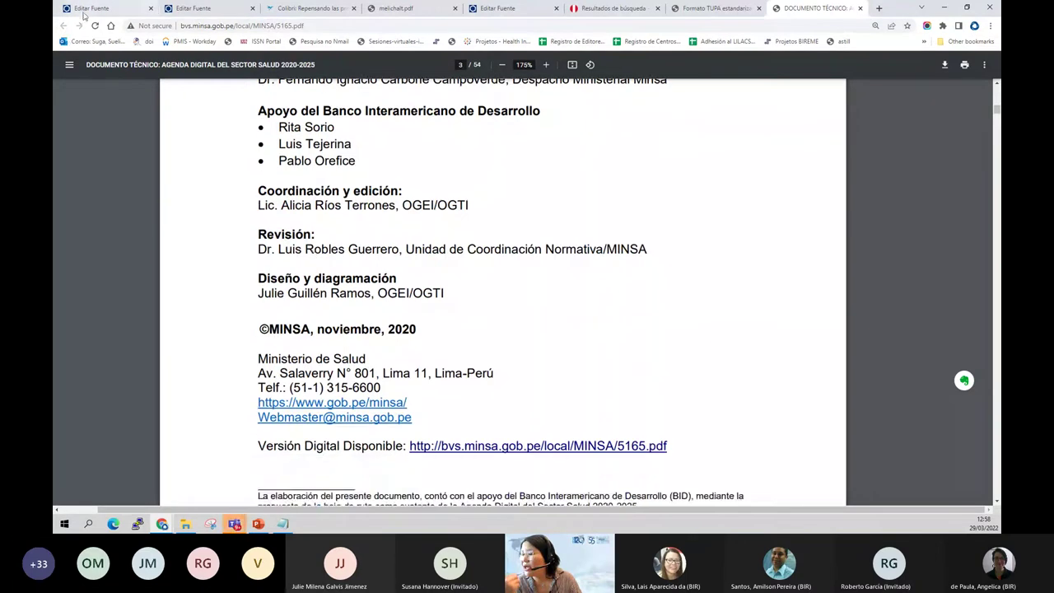
Return to the record and open its Indización section to review the assigned descriptors.
click(83, 10)
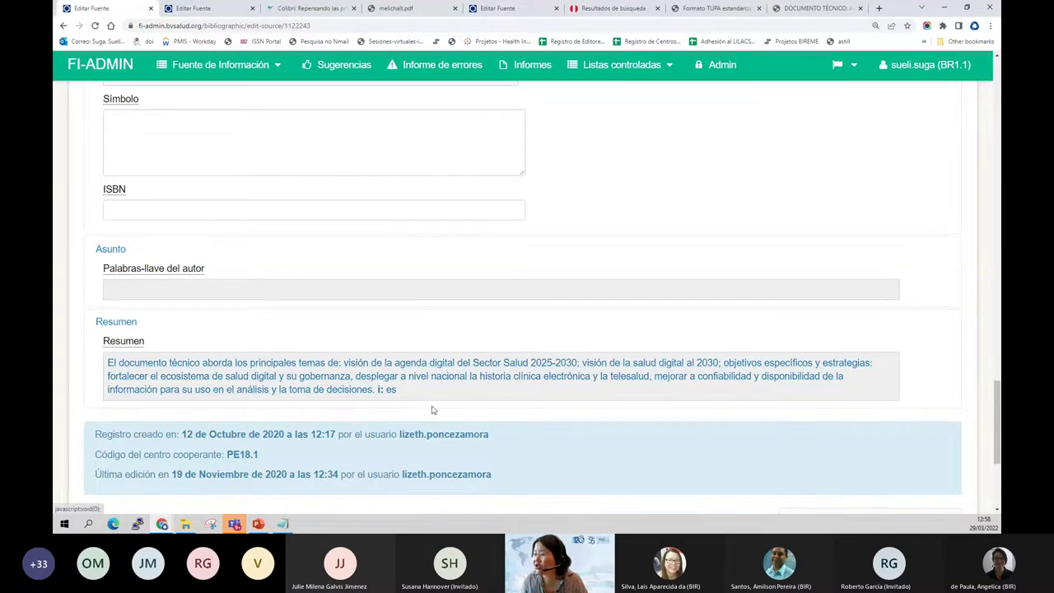
scroll(458, 341, up, 15)
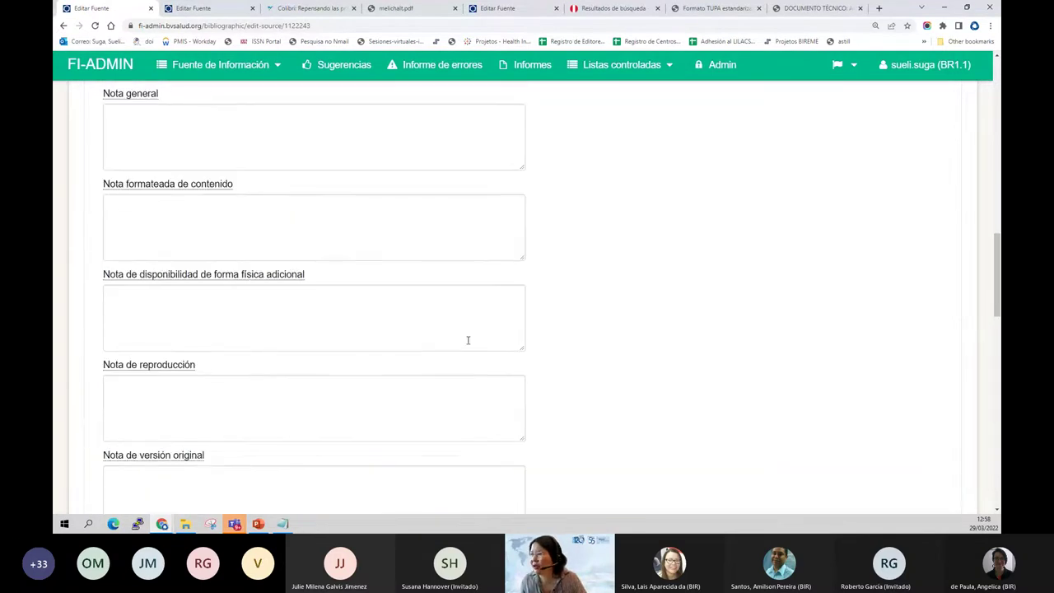
scroll(468, 339, up, 15)
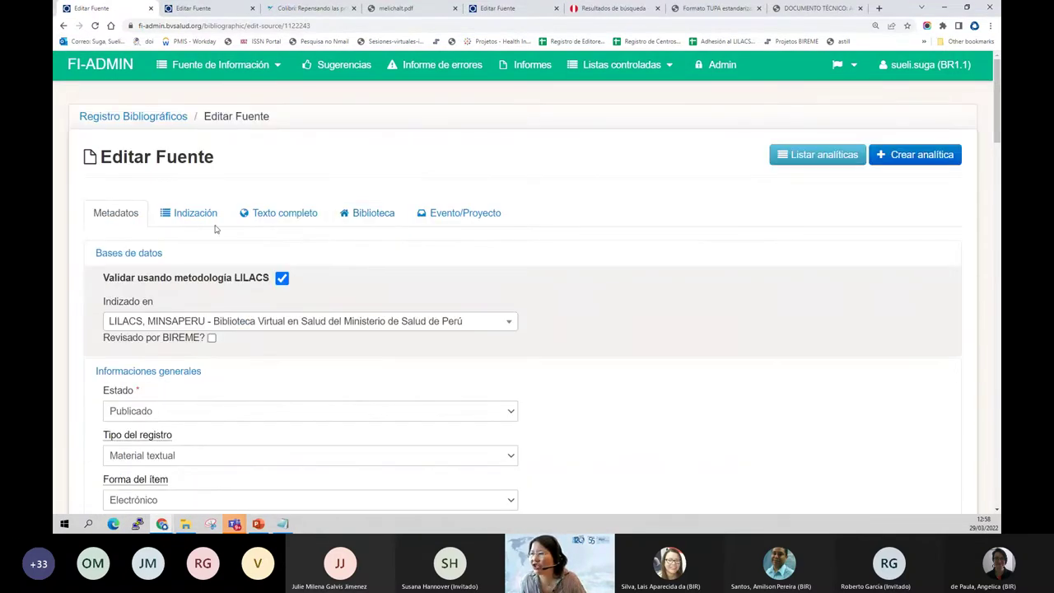
click(208, 214)
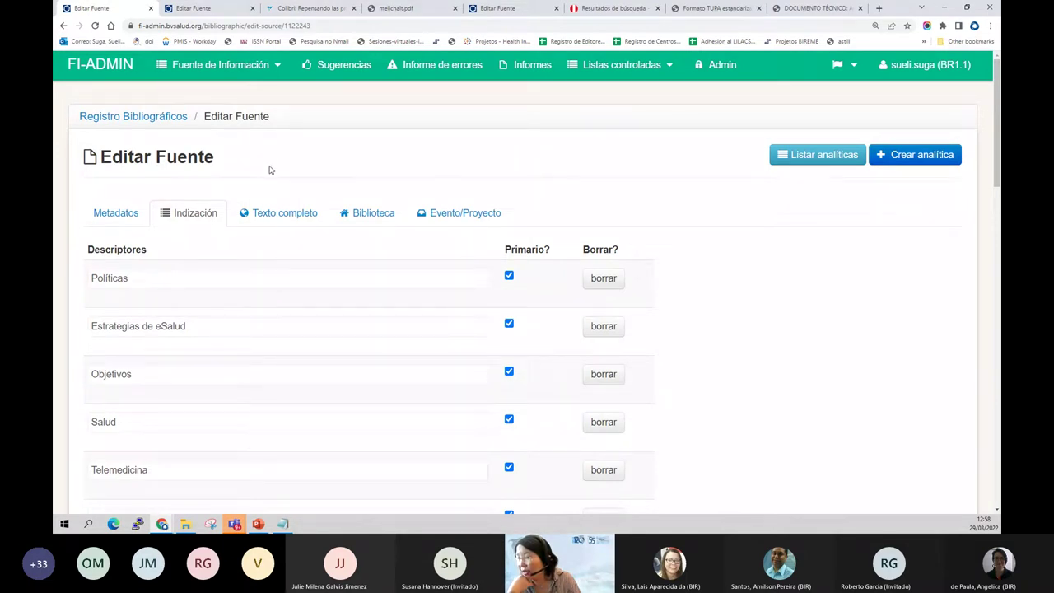
scroll(268, 170, down, 1)
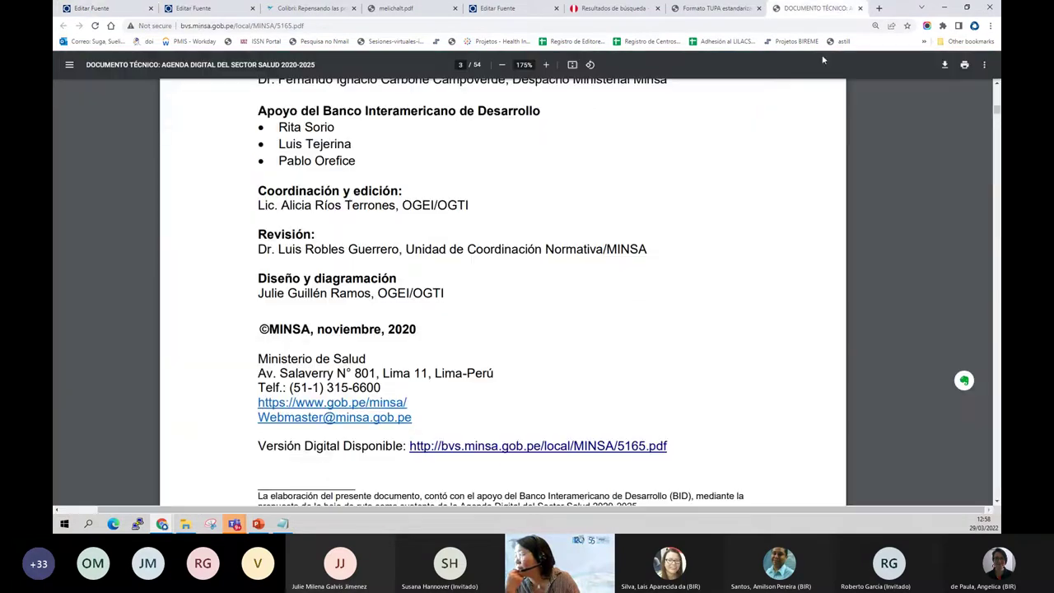
Examine the source PDF's cover, title page and cataloguing box for the document's subject terms.
click(815, 8)
scroll(641, 177, up, 15)
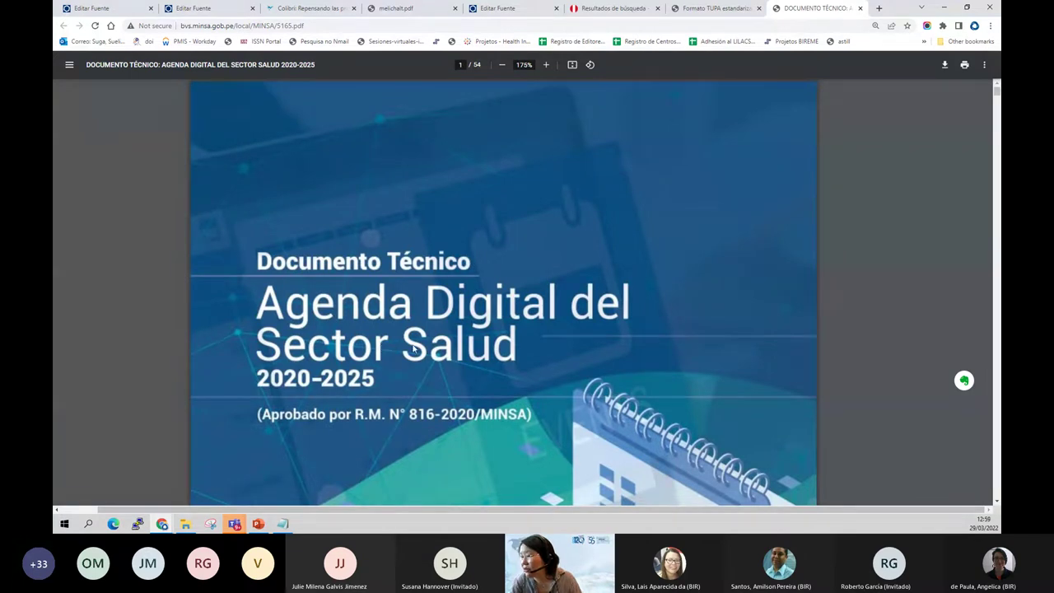
scroll(413, 349, down, 9)
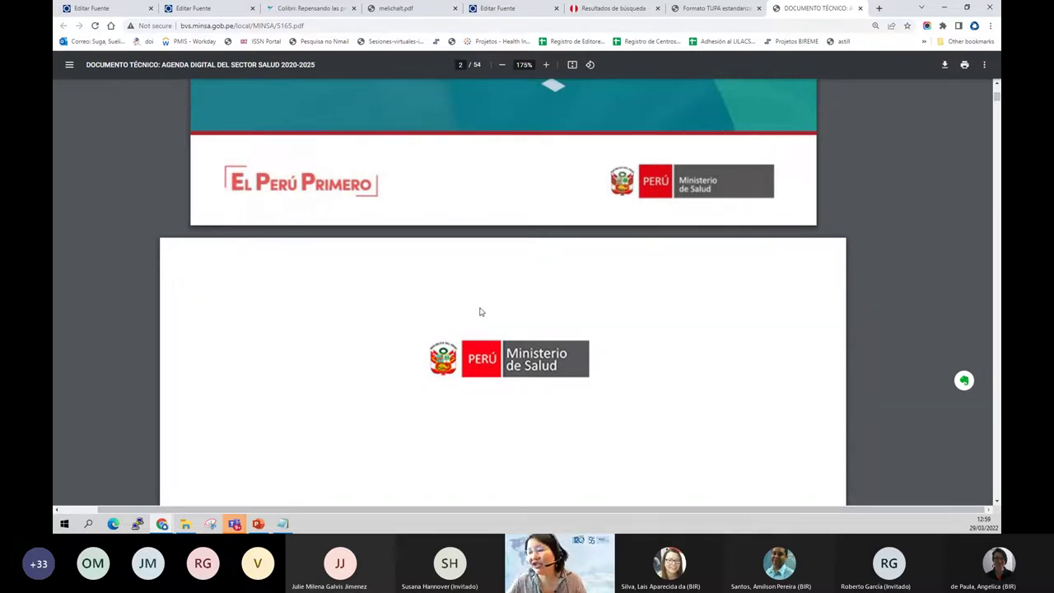
scroll(681, 379, down, 5)
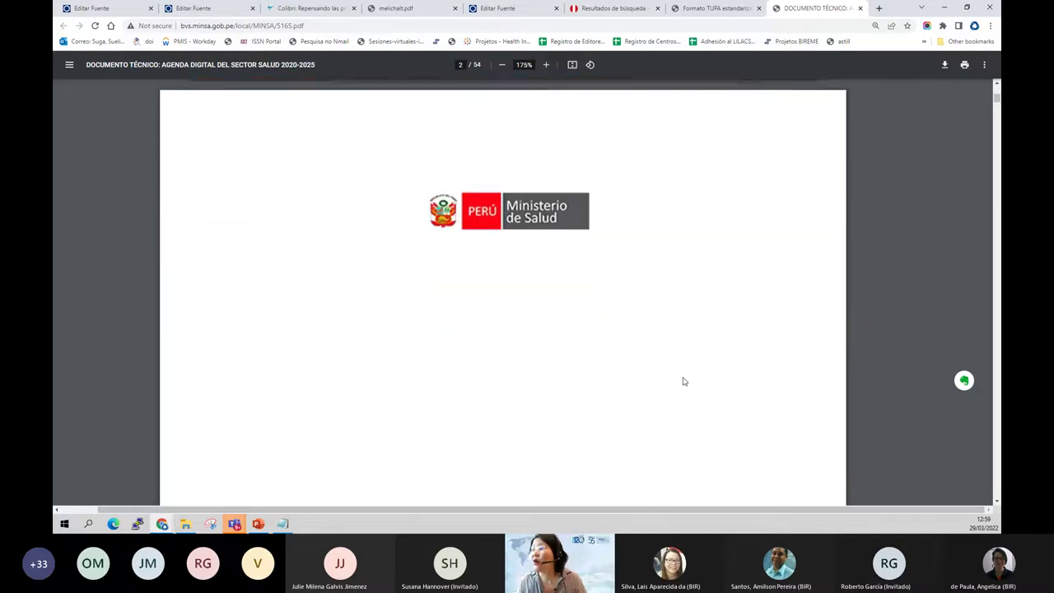
scroll(682, 382, down, 6)
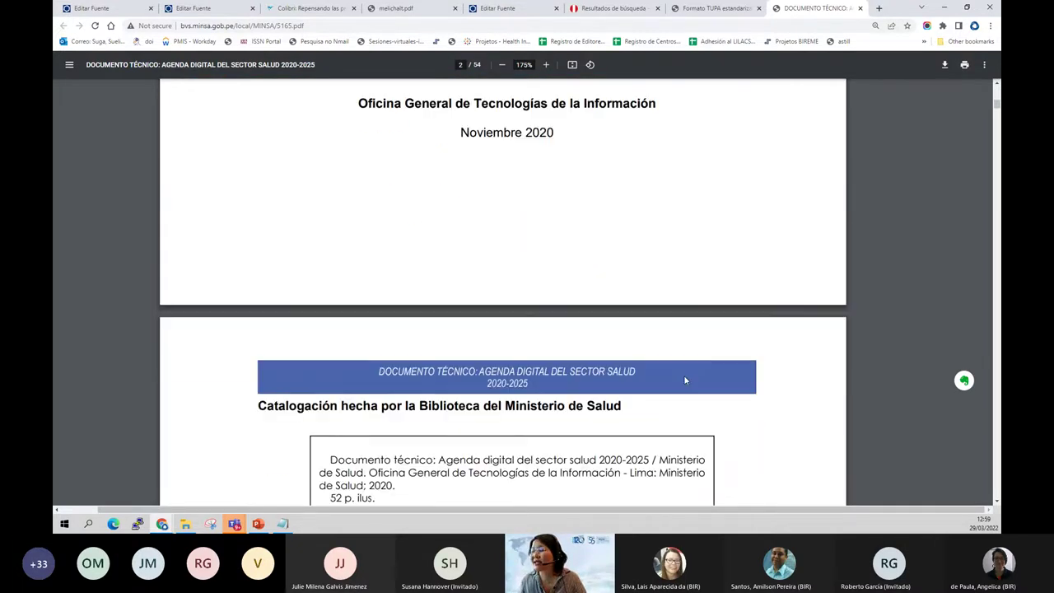
scroll(683, 377, down, 2)
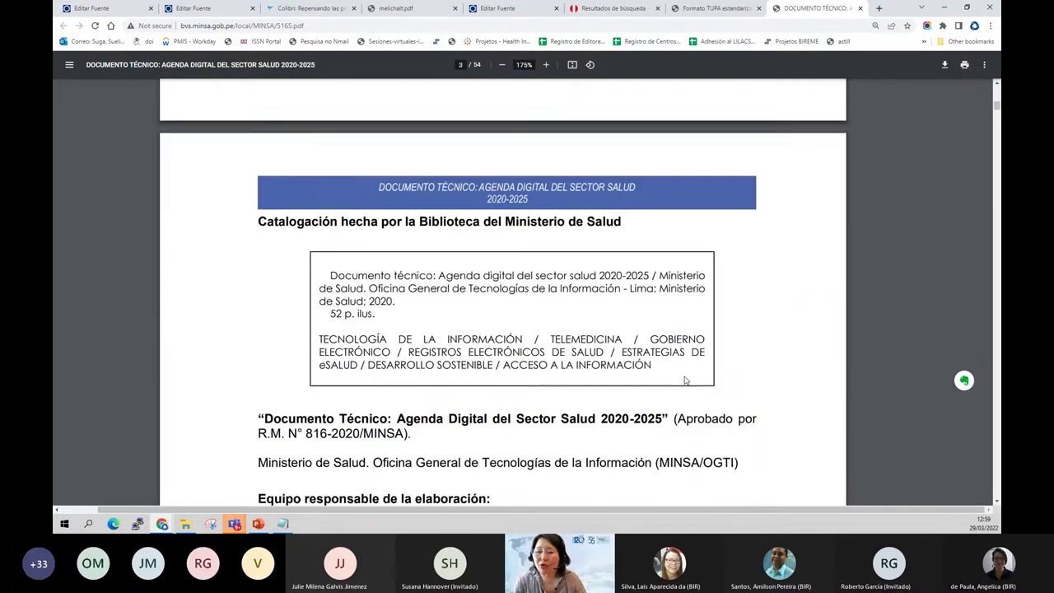
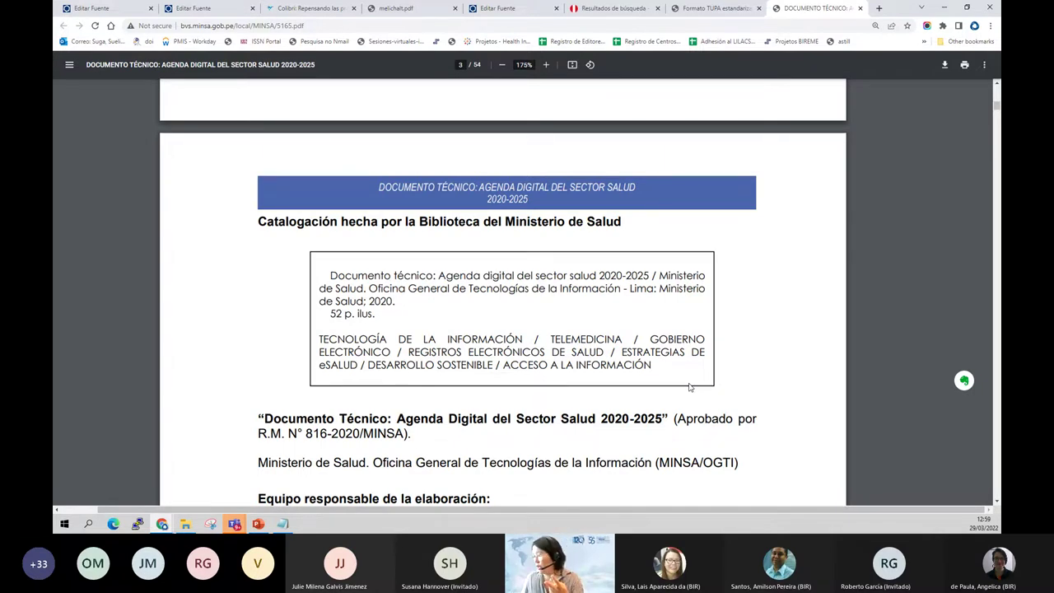
Examine the source PDF's presentation and ministerial resolution pages through to the table of contents.
scroll(689, 386, down, 12)
scroll(690, 387, down, 10)
scroll(690, 386, down, 3)
scroll(690, 387, down, 8)
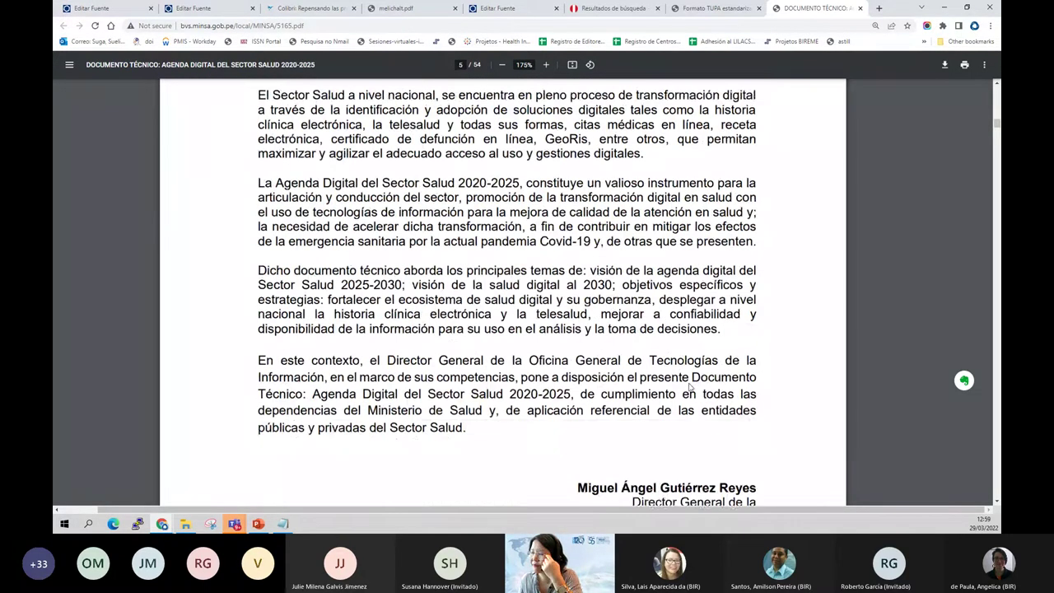
scroll(690, 387, down, 8)
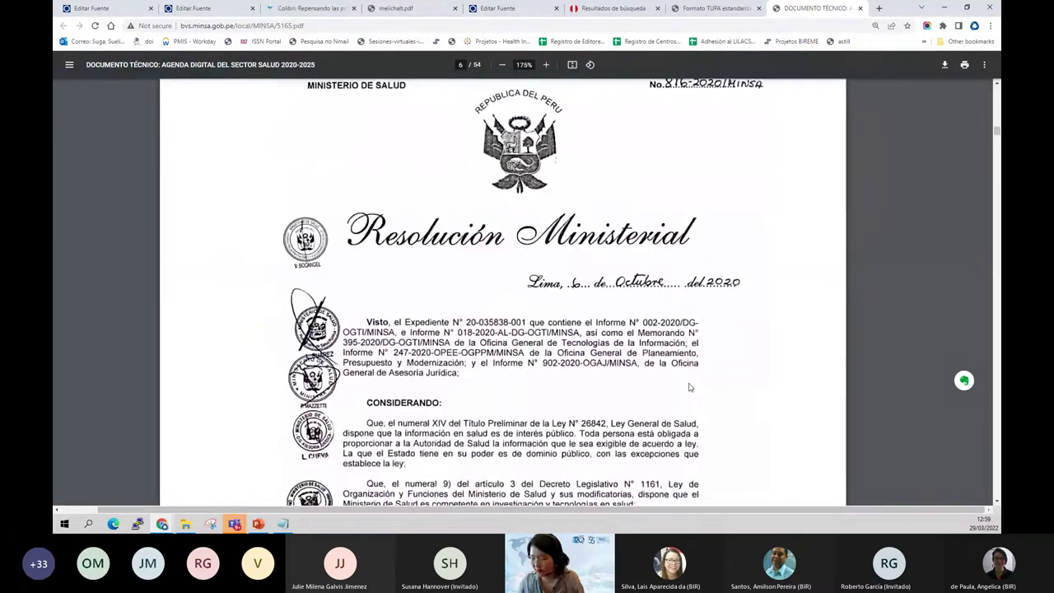
scroll(689, 387, down, 8)
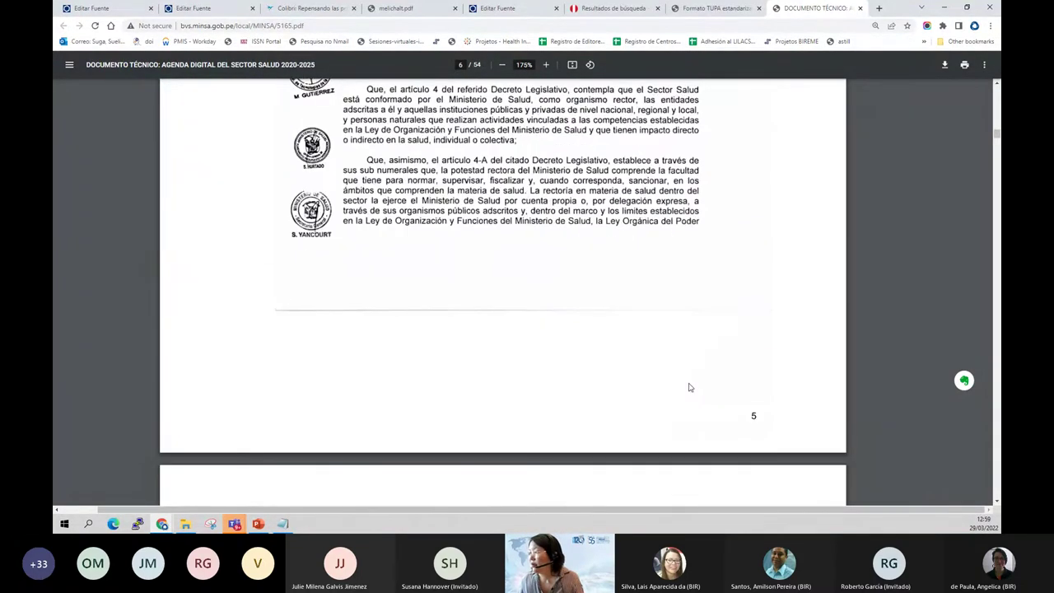
scroll(690, 387, down, 15)
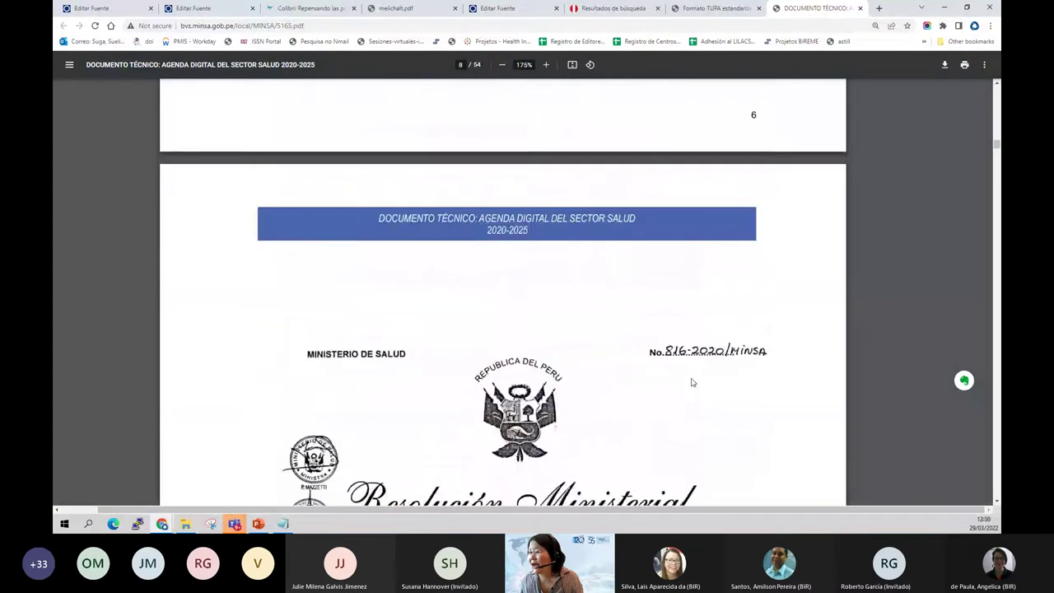
scroll(690, 383, down, 10)
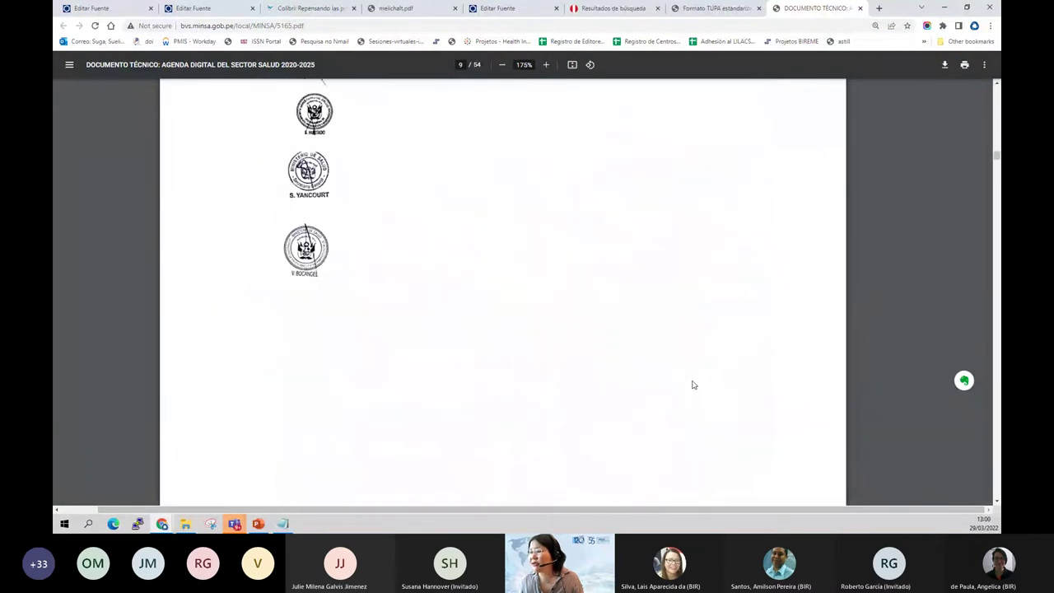
scroll(692, 384, down, 10)
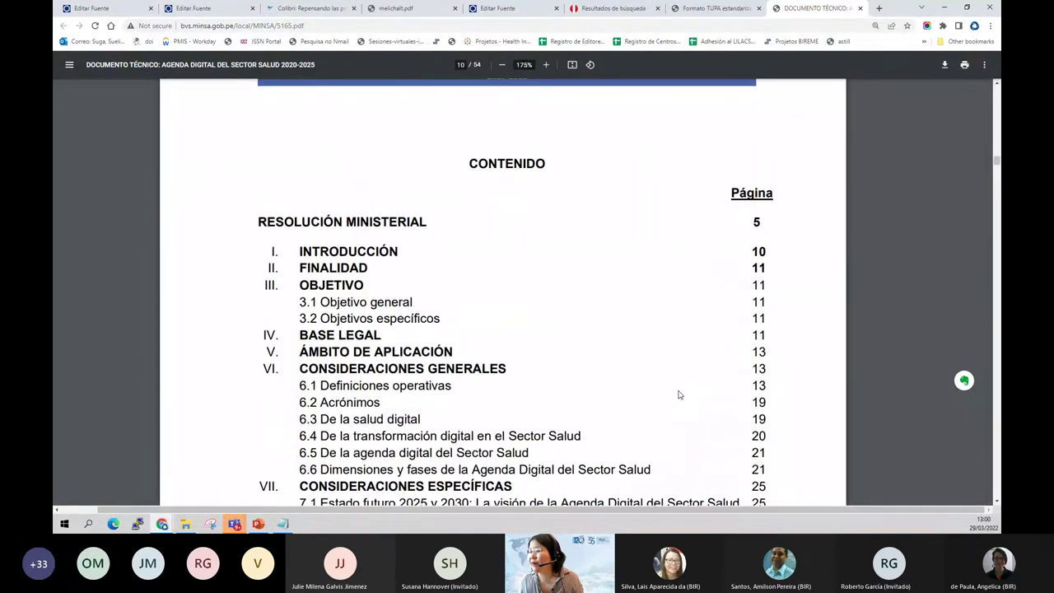
Highlight the OBJETIVO heading and the specific objectives listed under section 7.3 in the source PDF's table of contents.
double_click(367, 284)
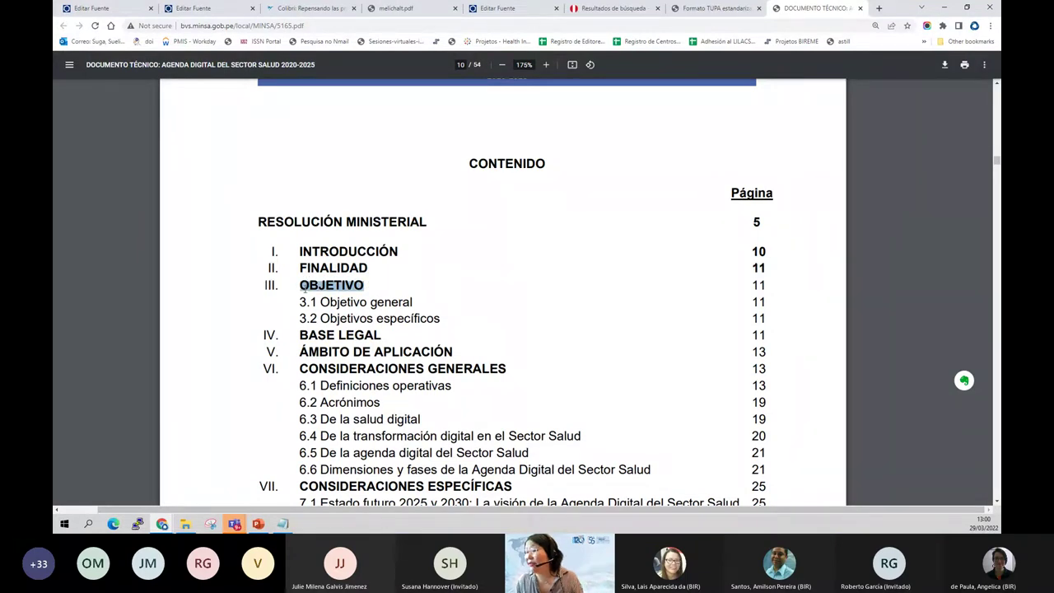
scroll(304, 288, down, 3)
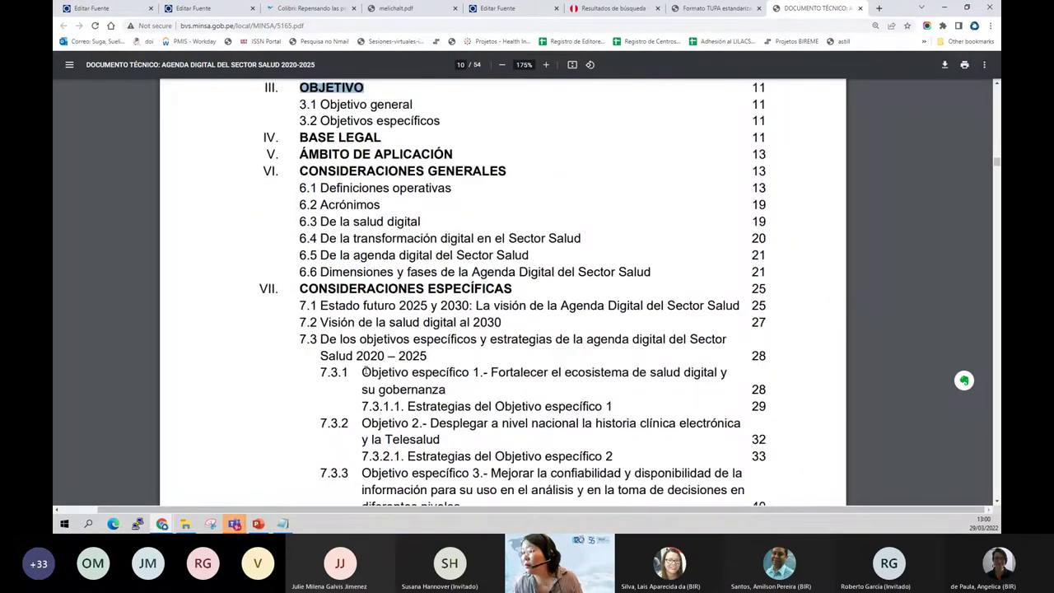
scroll(364, 372, down, 2)
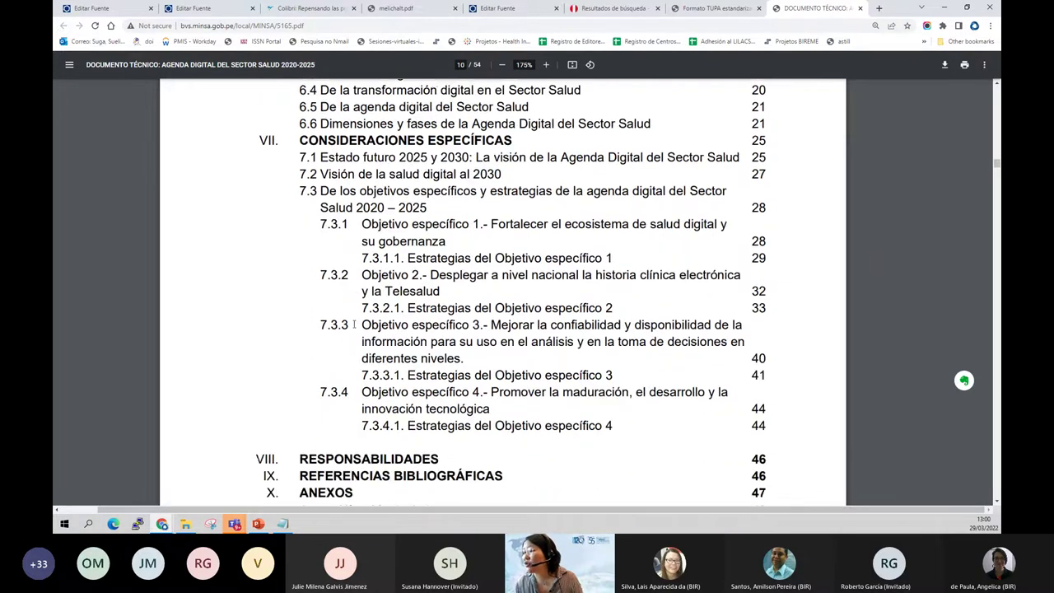
drag(363, 224, 669, 394)
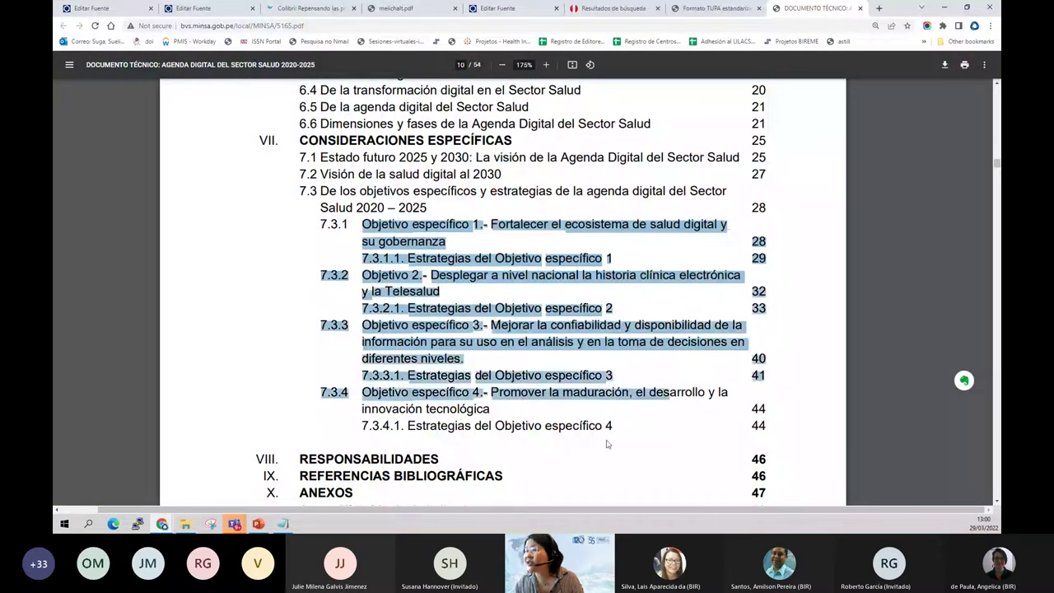
Return to the record, search the DeCS locator for "salud digital" from the Políticas descriptor, and open the Telemedicina term.
click(122, 10)
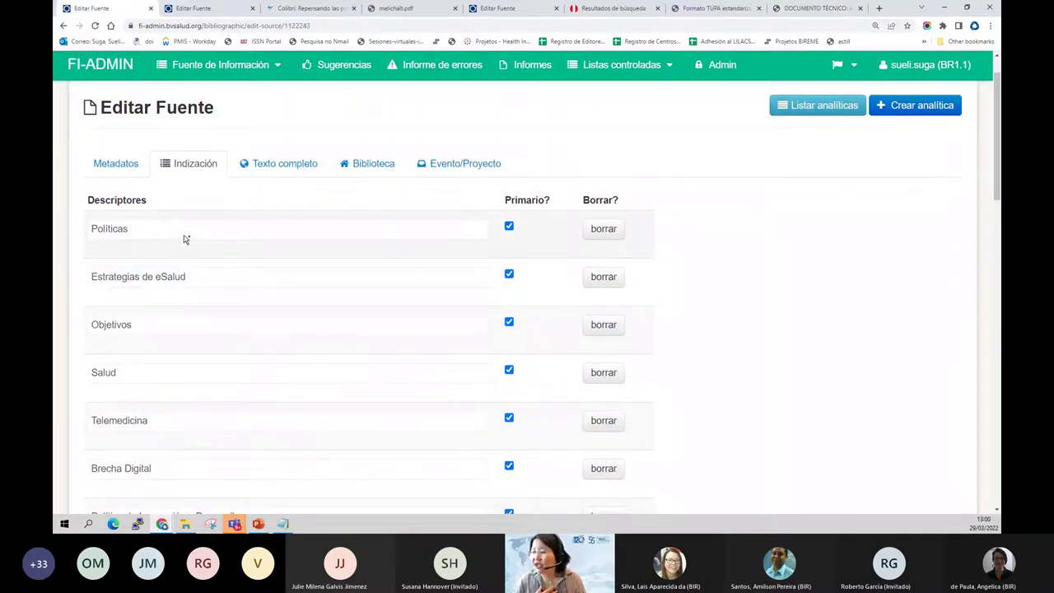
click(119, 234)
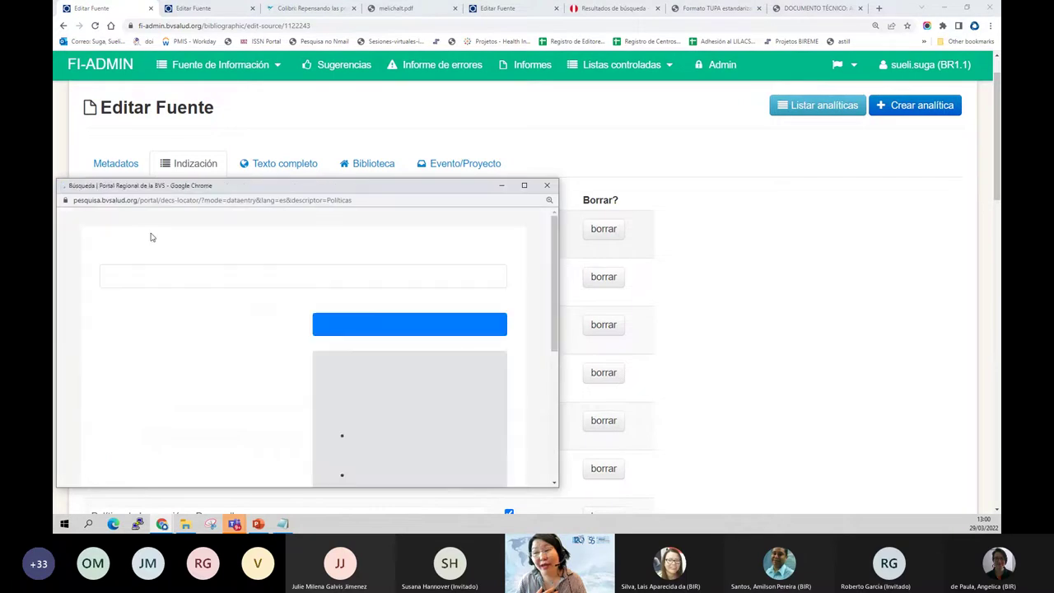
click(219, 271)
text(salud digital)
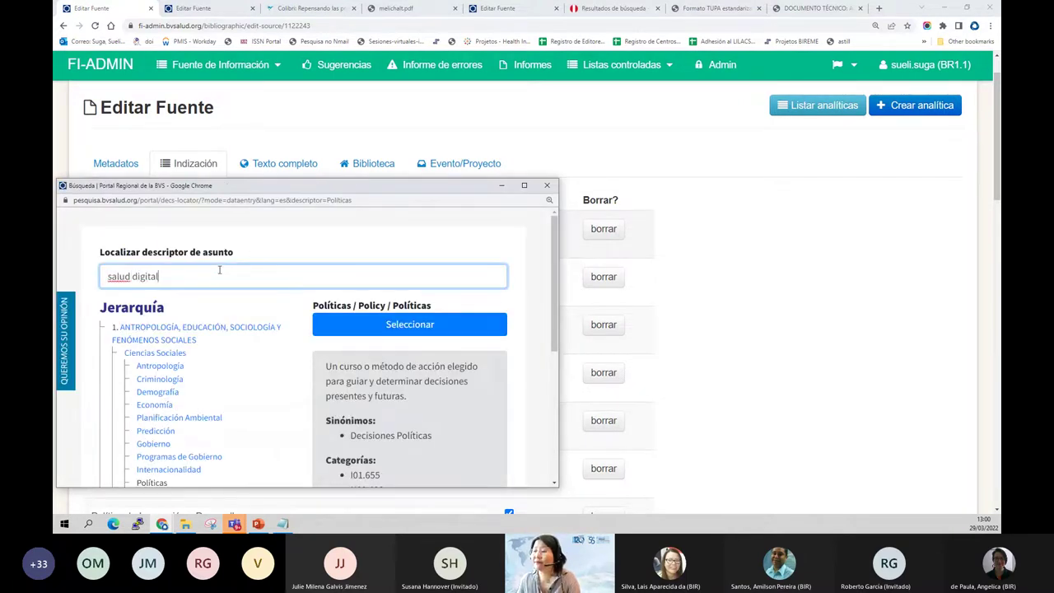
click(171, 299)
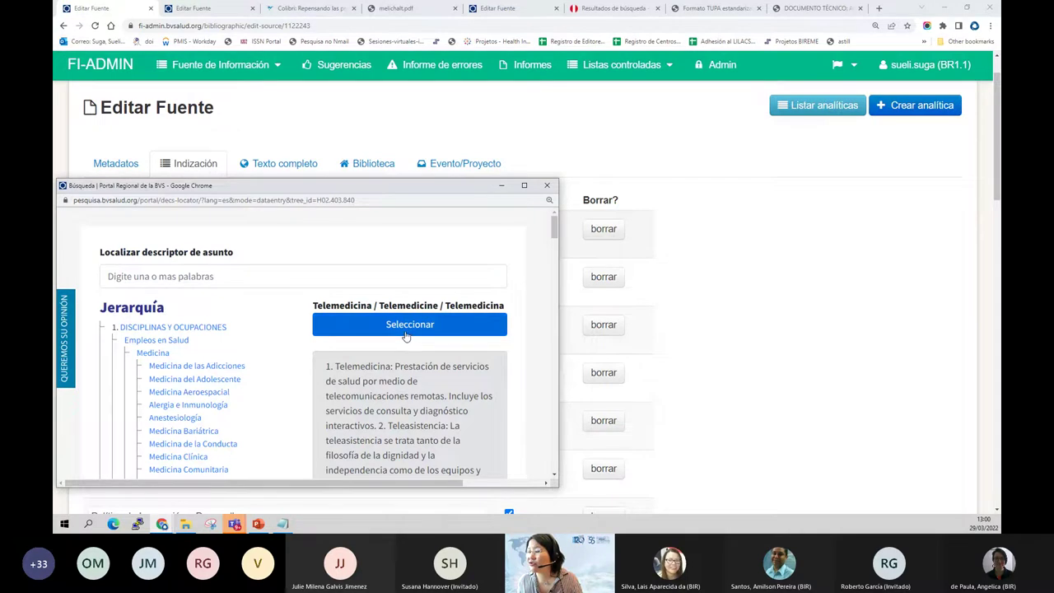
Review the Telemedicina definition and synonyms, and replace the Políticas descriptor with Telemedicina/organización & administración.
scroll(406, 334, down, 10)
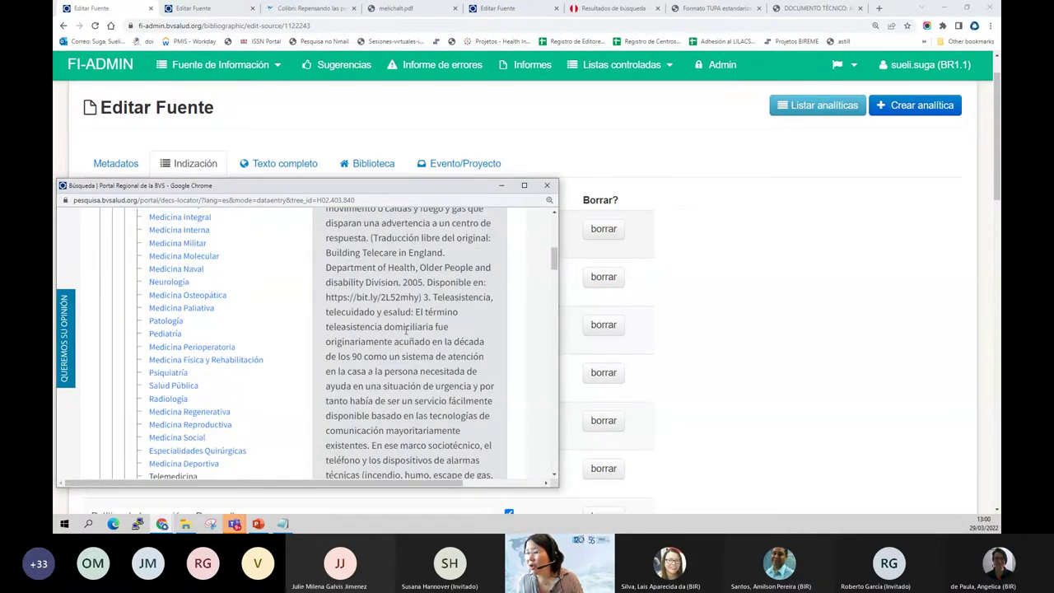
scroll(406, 331, down, 12)
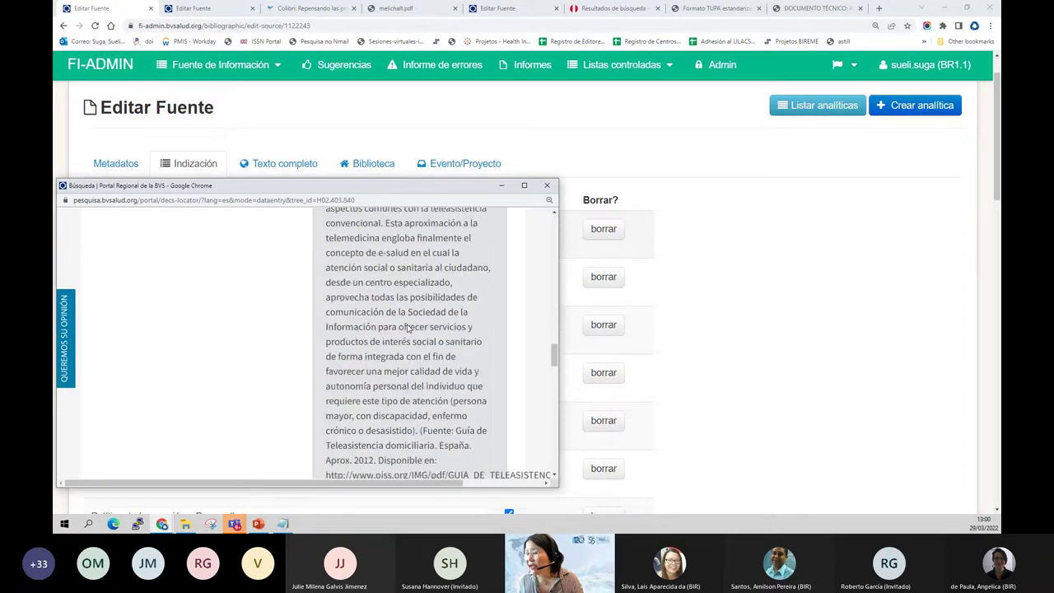
scroll(407, 328, down, 8)
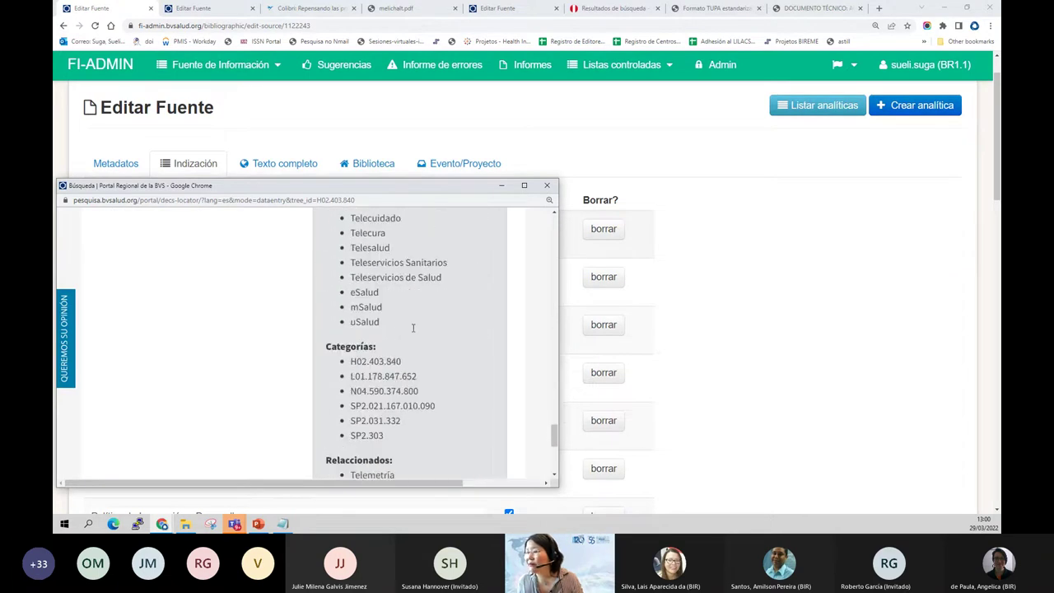
scroll(413, 333, down, 4)
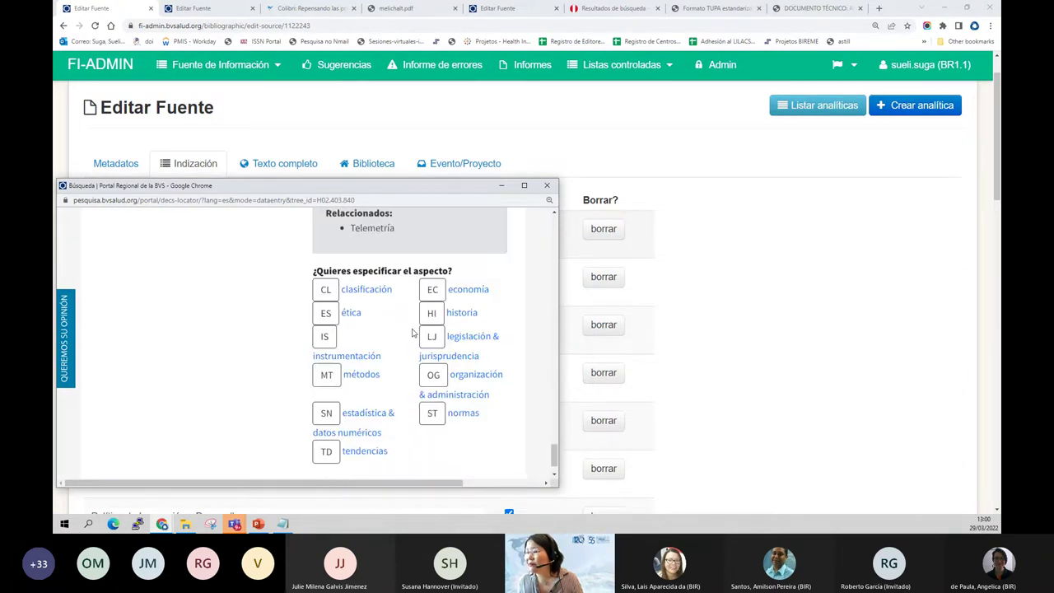
click(792, 8)
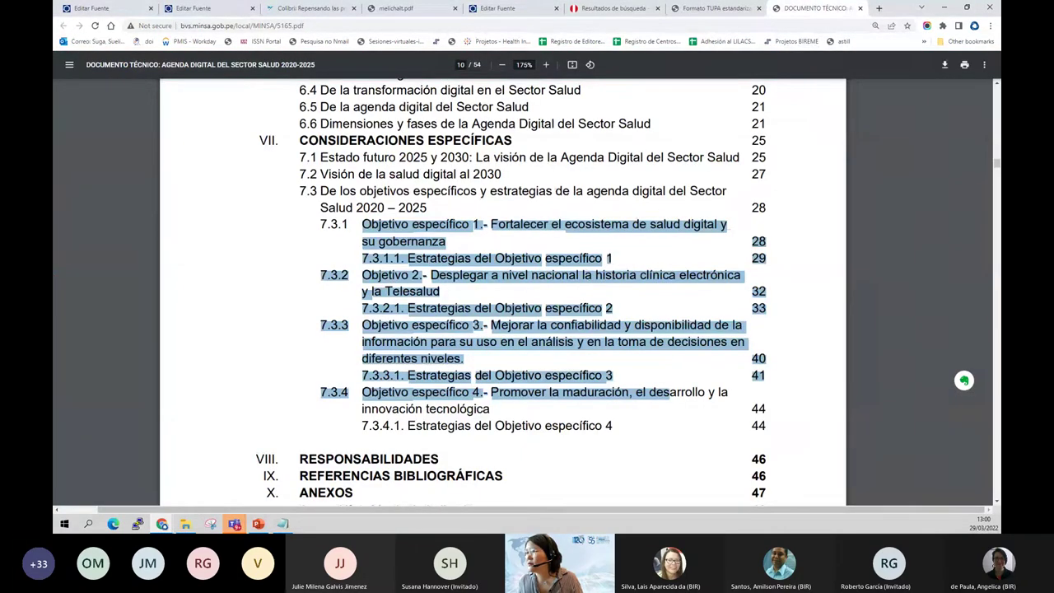
click(103, 8)
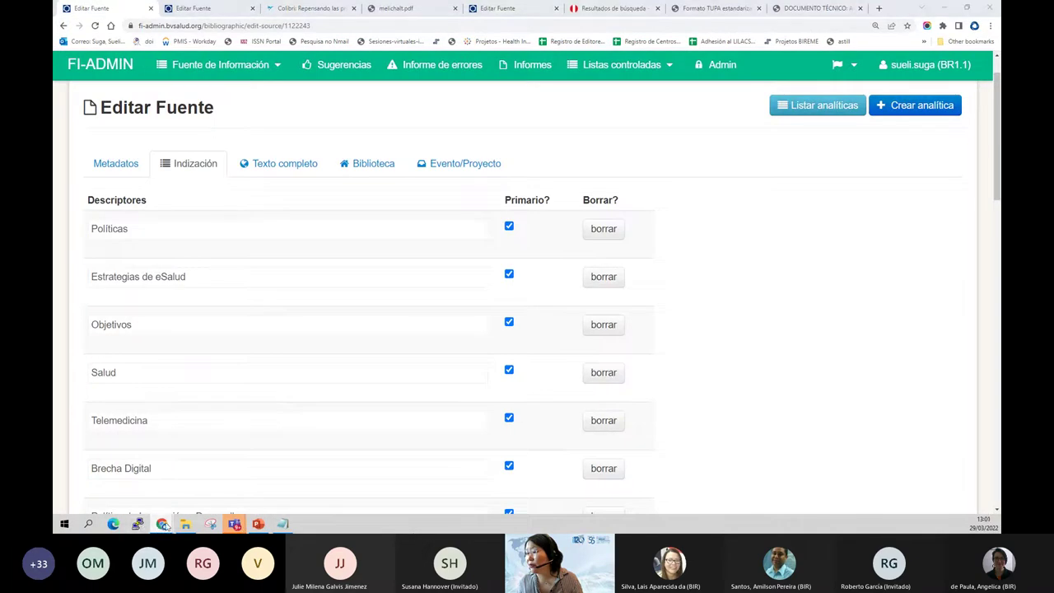
mouse_move(162, 524)
click(308, 480)
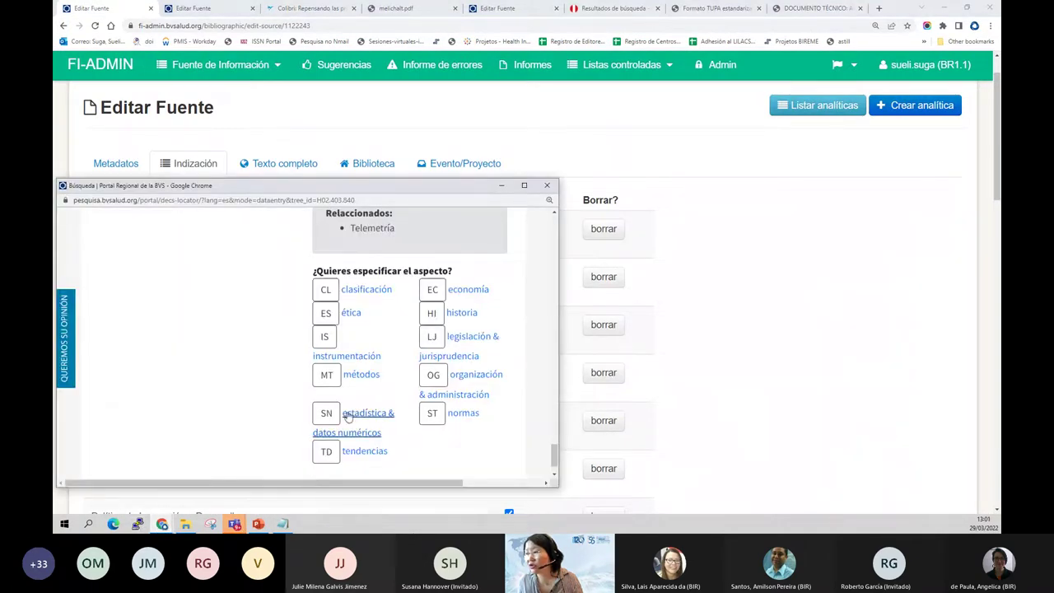
click(432, 375)
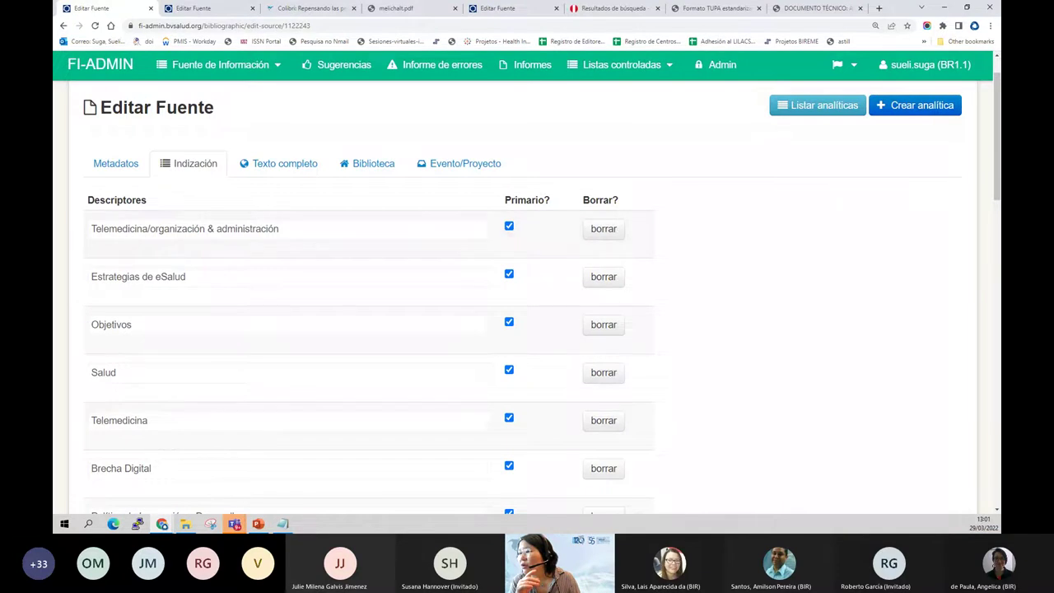
Examine the DeCS hierarchy, definition and synonyms of the Estrategias de eSalud descriptor, then close the locator.
click(253, 280)
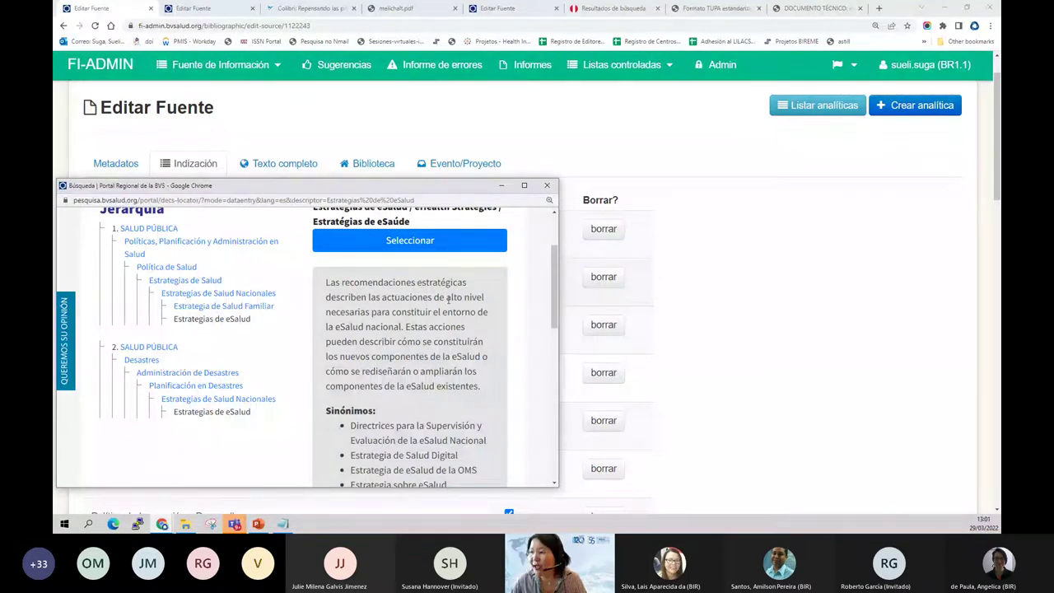
scroll(334, 277, up, 2)
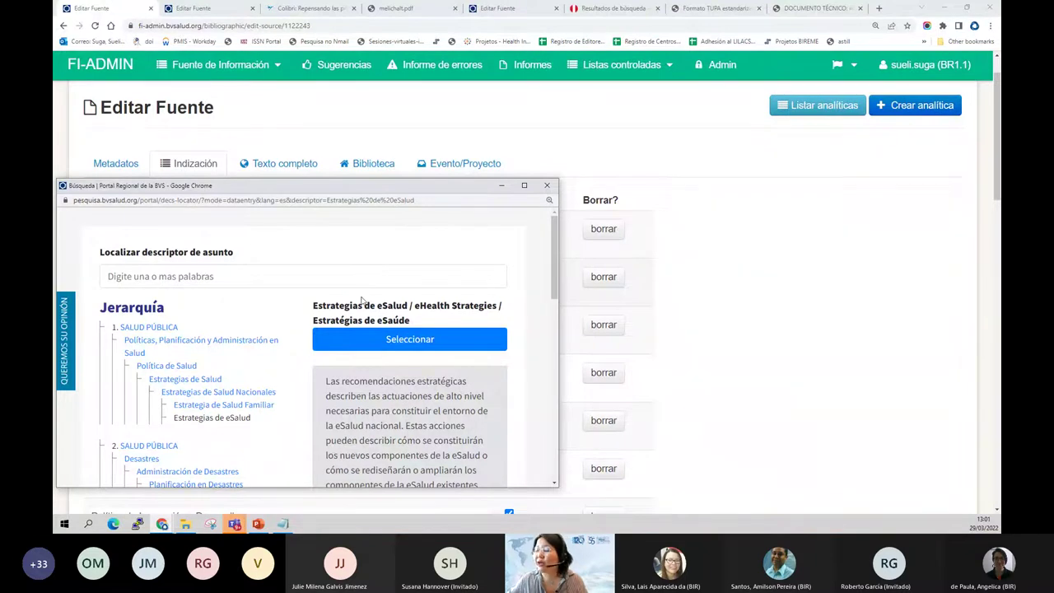
drag(341, 382, 390, 410)
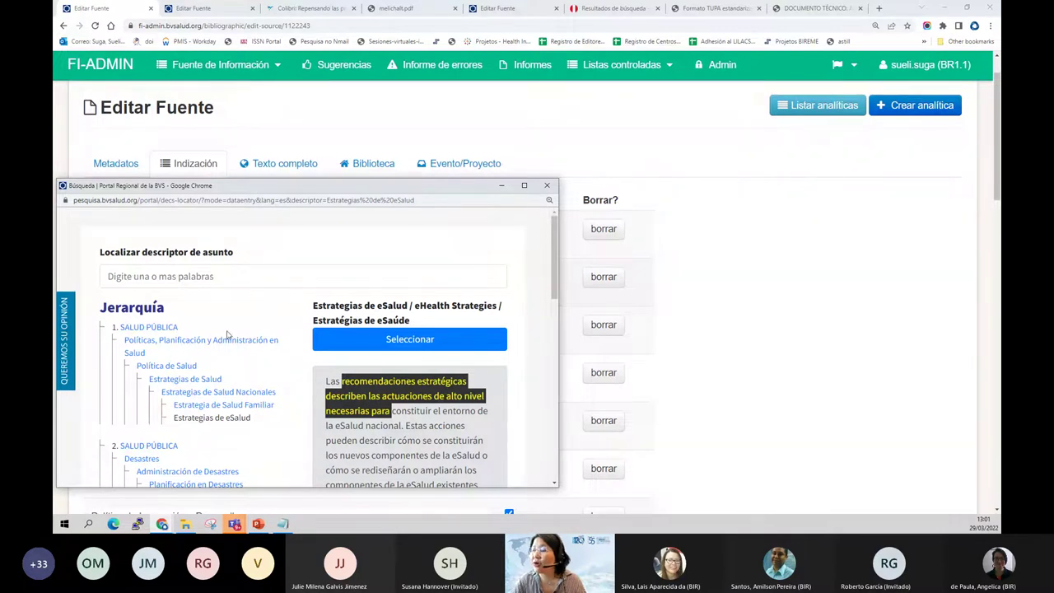
scroll(352, 406, down, 1)
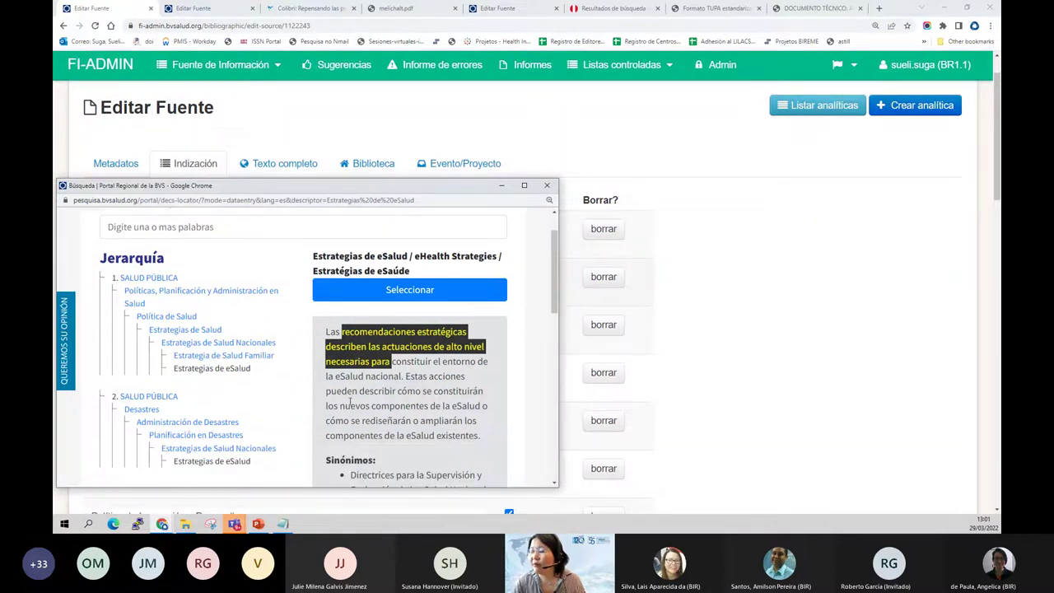
scroll(349, 400, down, 1)
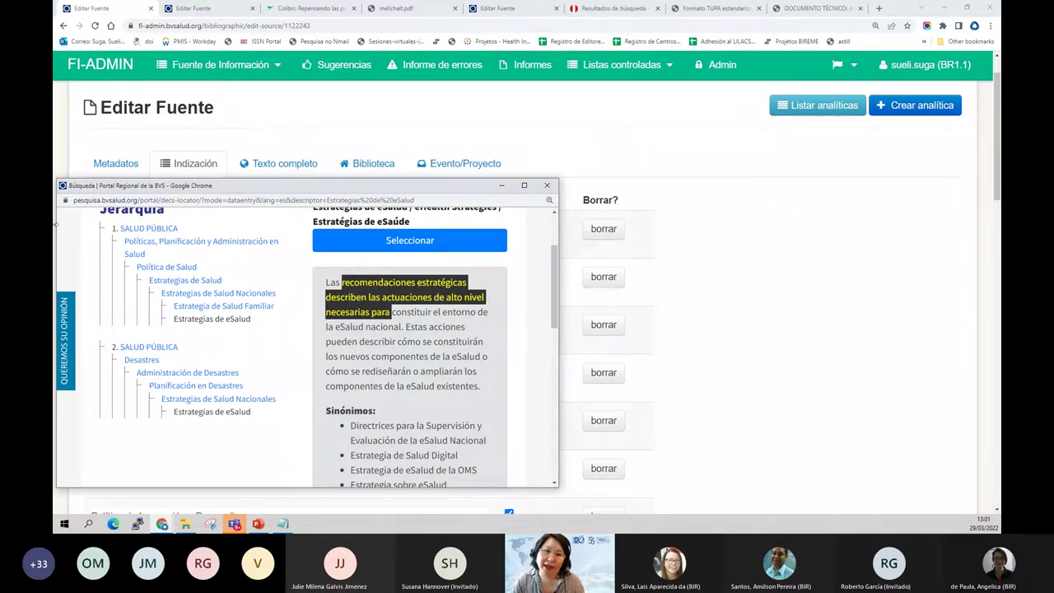
click(546, 185)
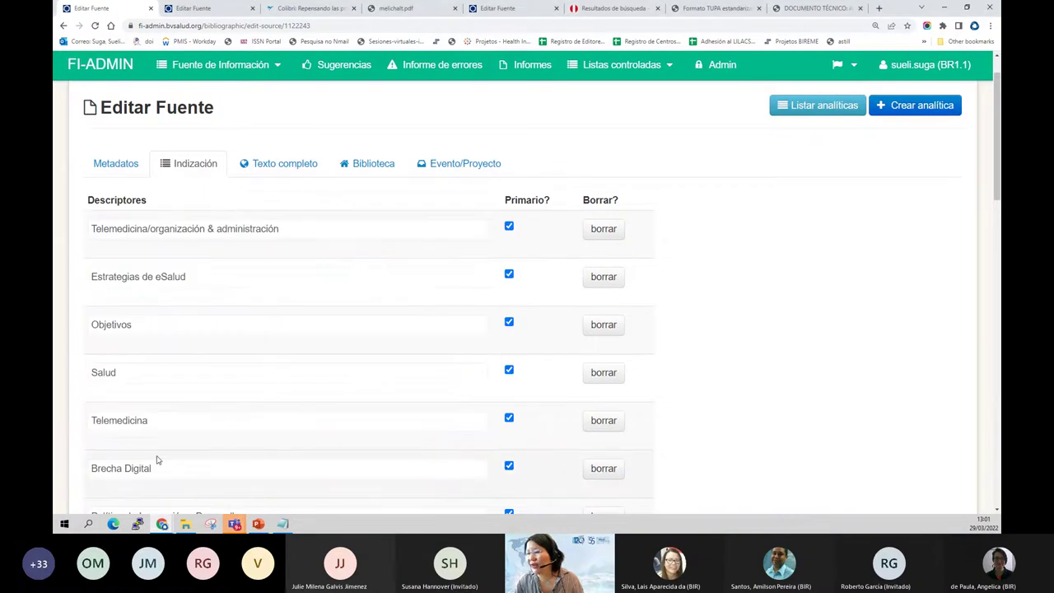
Delete the descriptors Objetivos, Salud, Telemedicina without qualifier, and Tecnología de la Información.
click(614, 326)
click(613, 326)
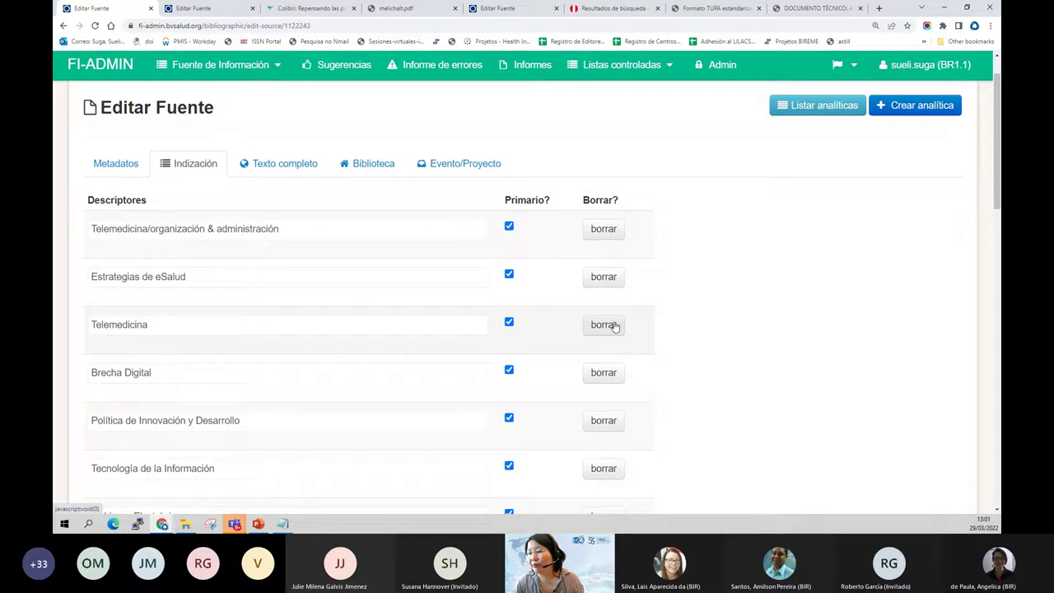
click(613, 326)
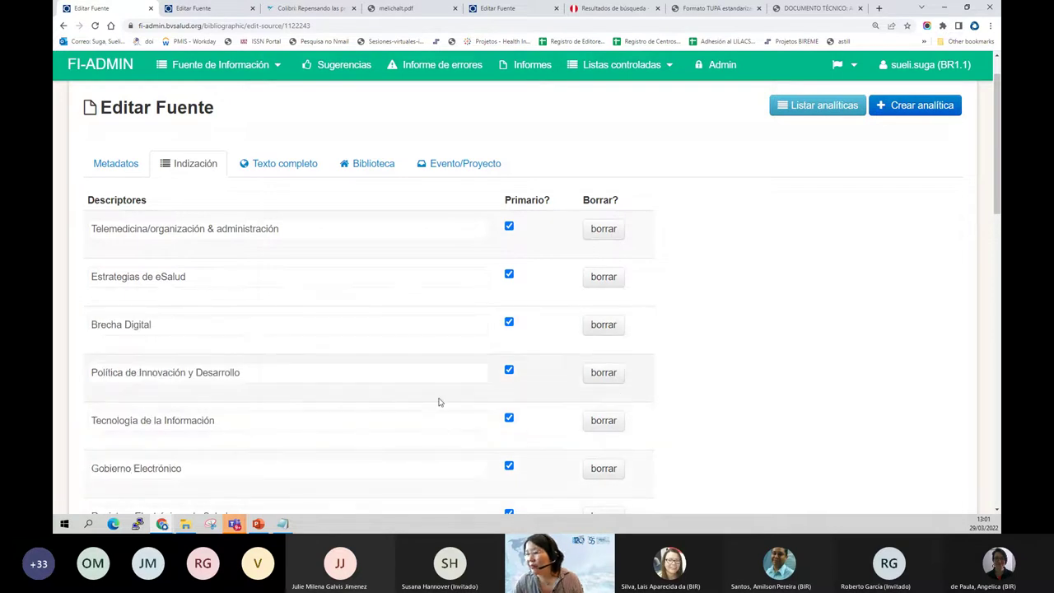
click(604, 422)
Review the remaining descriptors and unmark Registros Electrónicos de Salud and Brecha Digital as primary.
scroll(604, 425, down, 3)
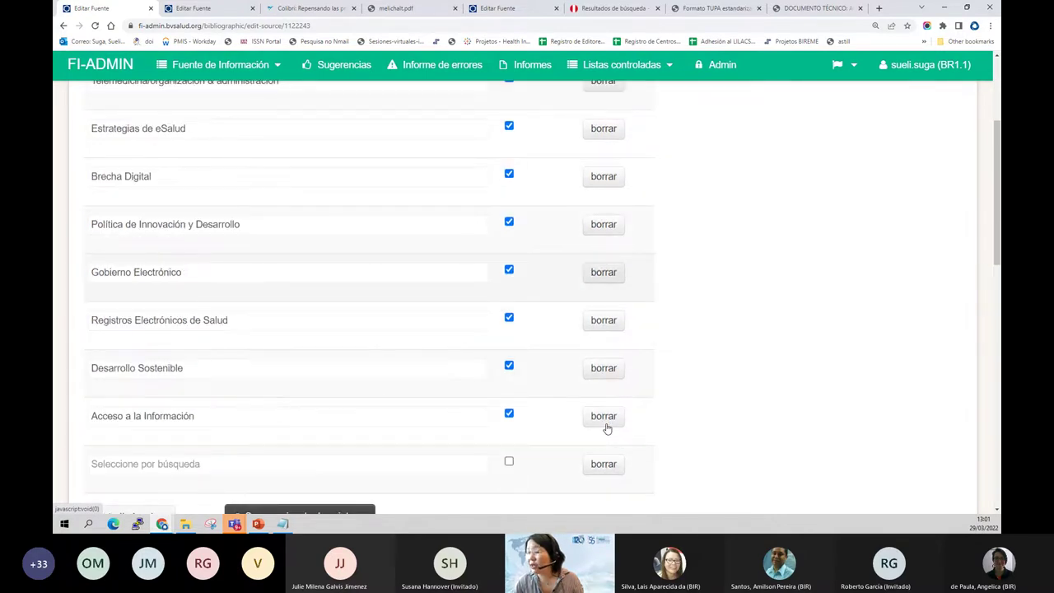
scroll(606, 420, down, 1)
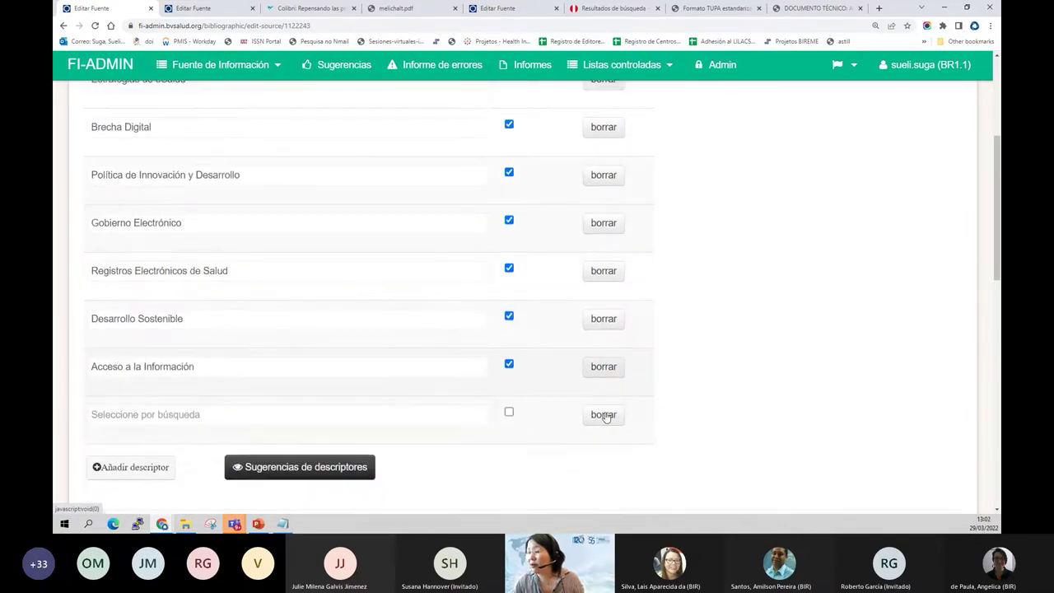
scroll(588, 414, up, 2)
scroll(398, 357, up, 1)
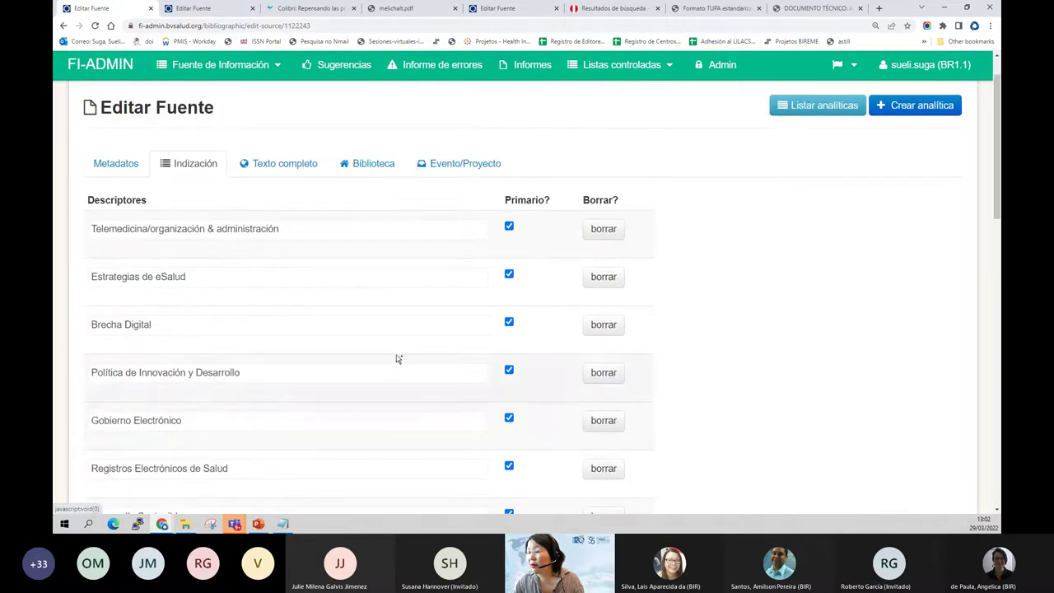
scroll(279, 211, down, 3)
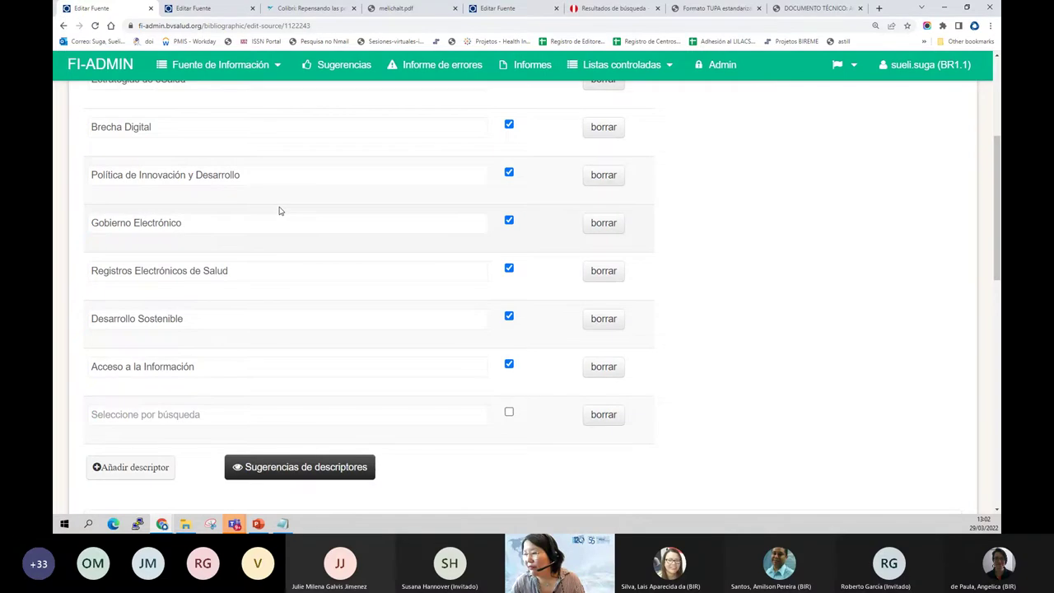
click(508, 268)
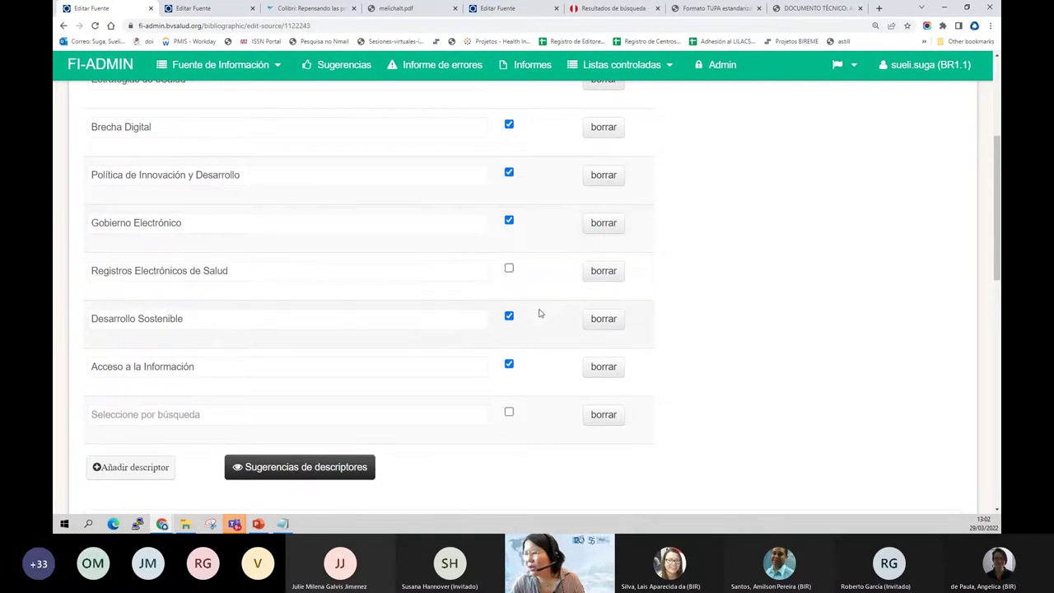
scroll(536, 311, down, 1)
scroll(536, 310, up, 3)
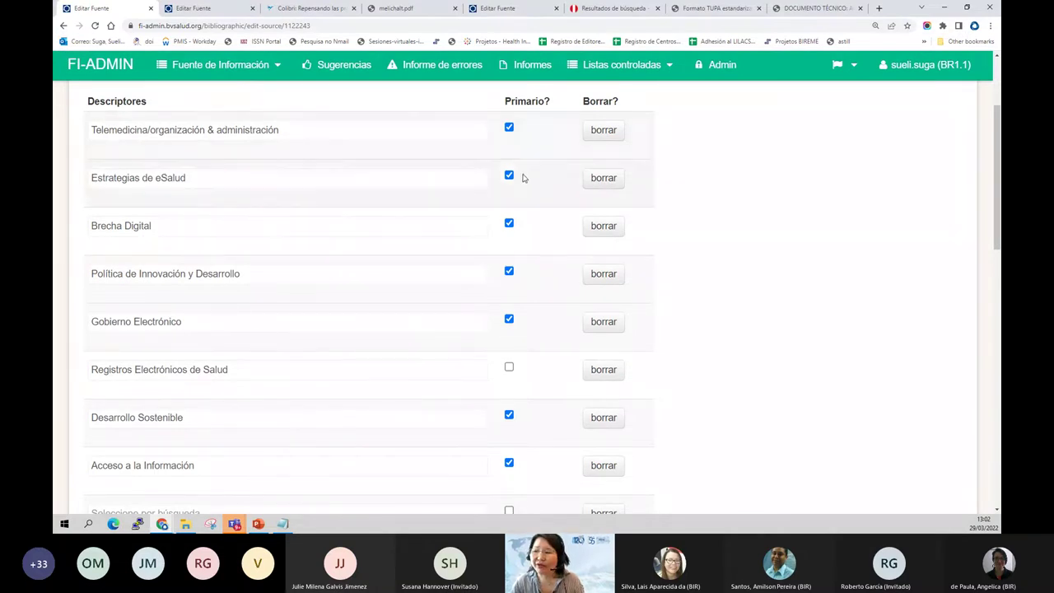
click(509, 223)
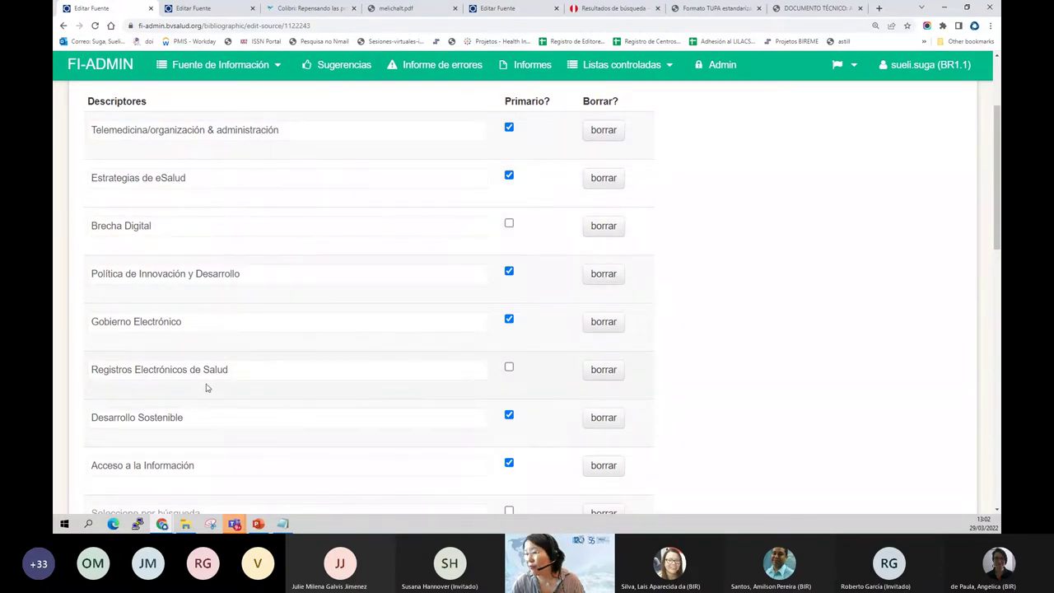
Go to the record's Texto completo section and open the Dirección electrónica entry.
scroll(277, 404, down, 1)
scroll(277, 404, up, 3)
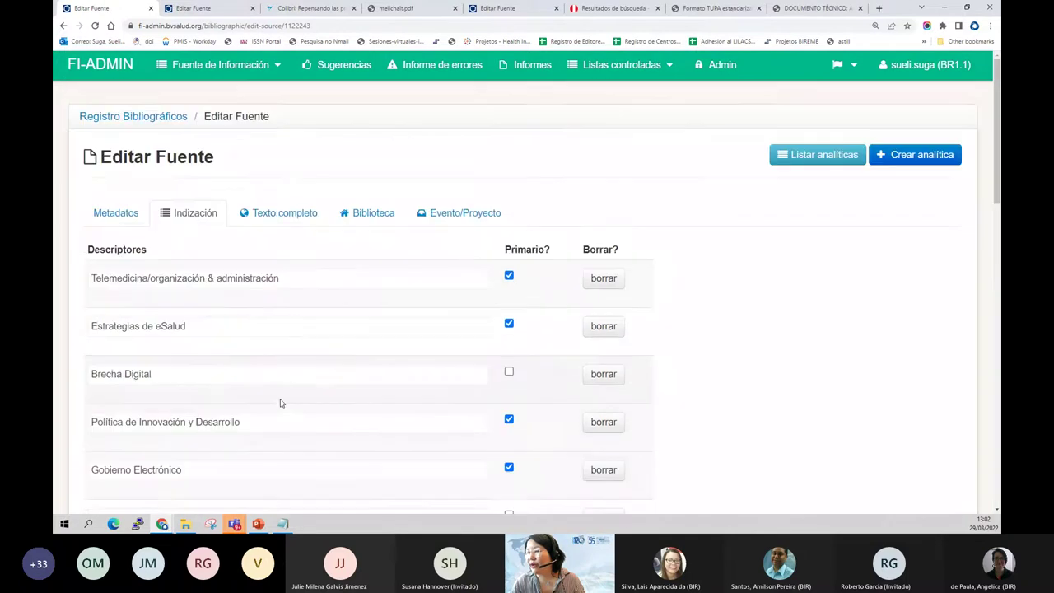
click(292, 214)
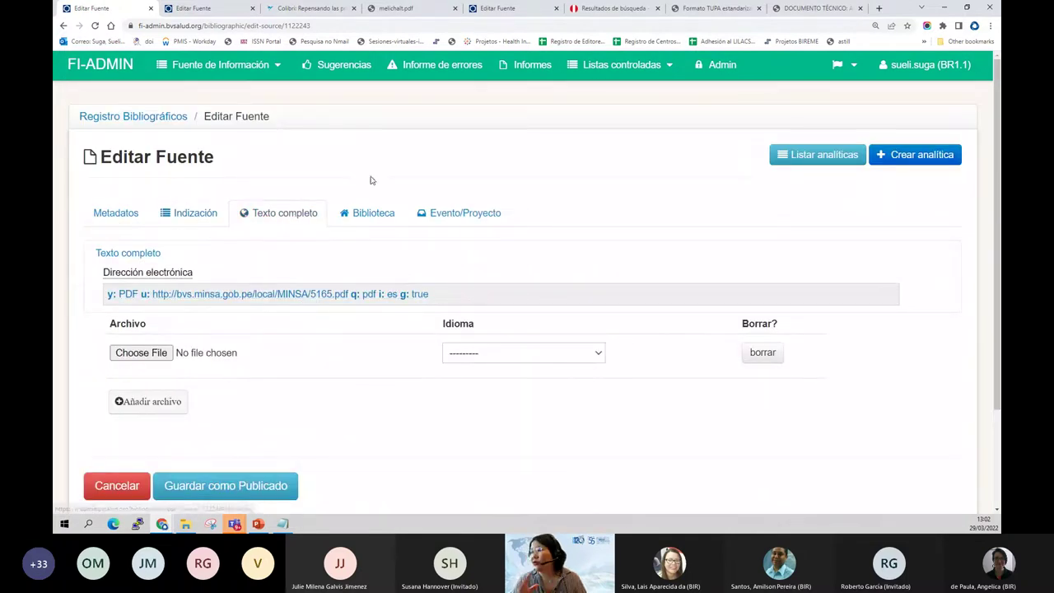
click(323, 294)
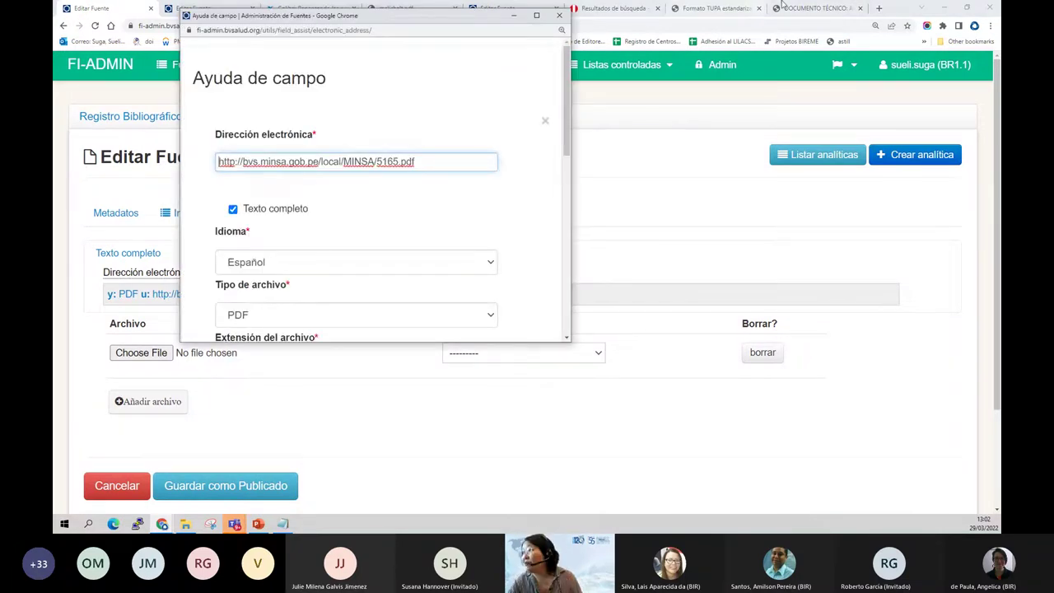
Compare the full-text link in the Dirección electrónica form with the address of the open Agenda Digital PDF.
click(782, 7)
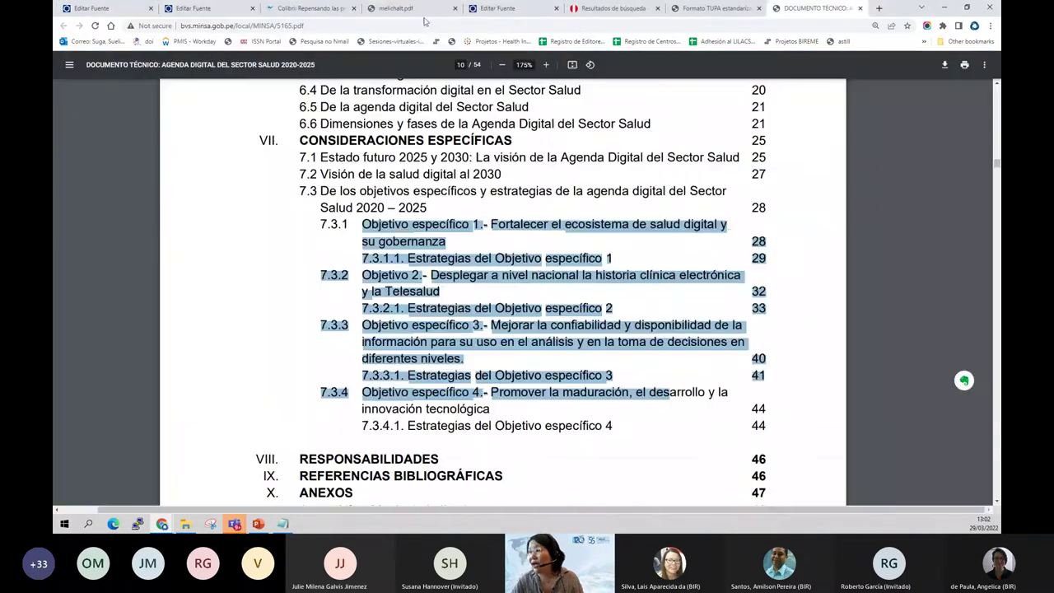
click(335, 26)
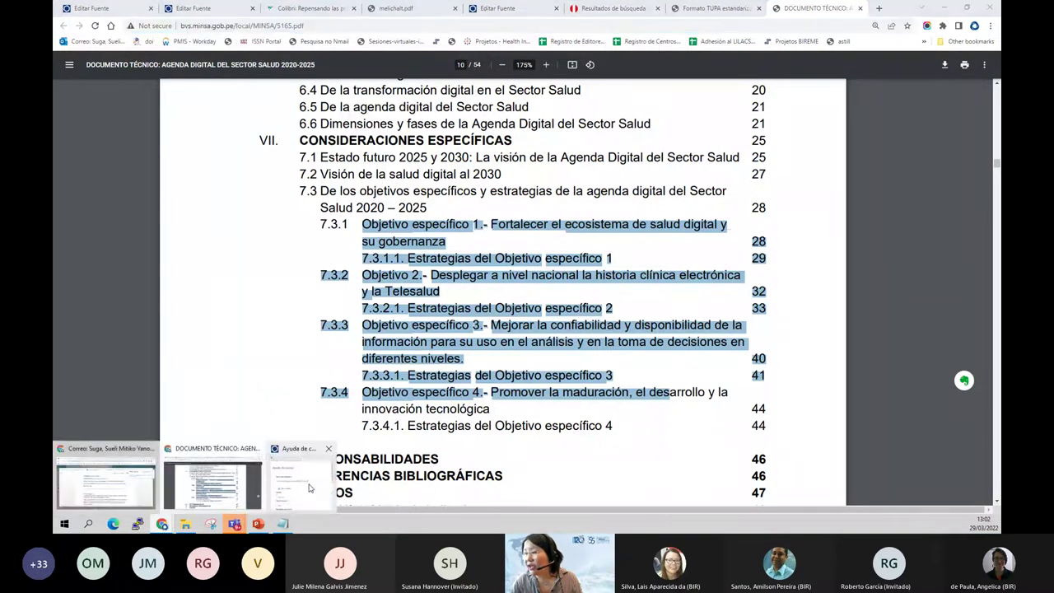
click(303, 484)
drag(415, 161, 219, 165)
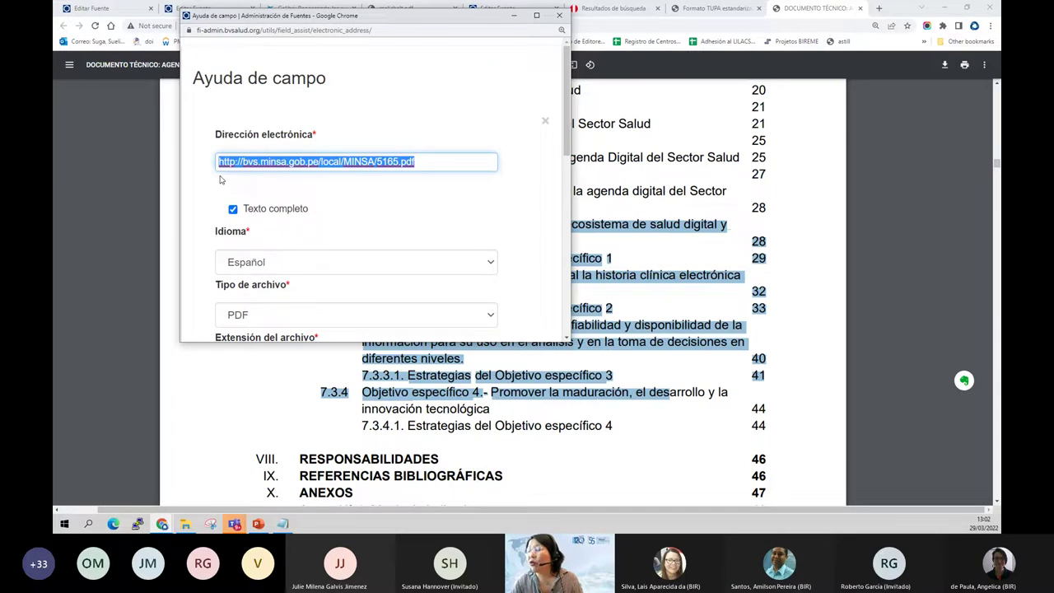
key(Right)
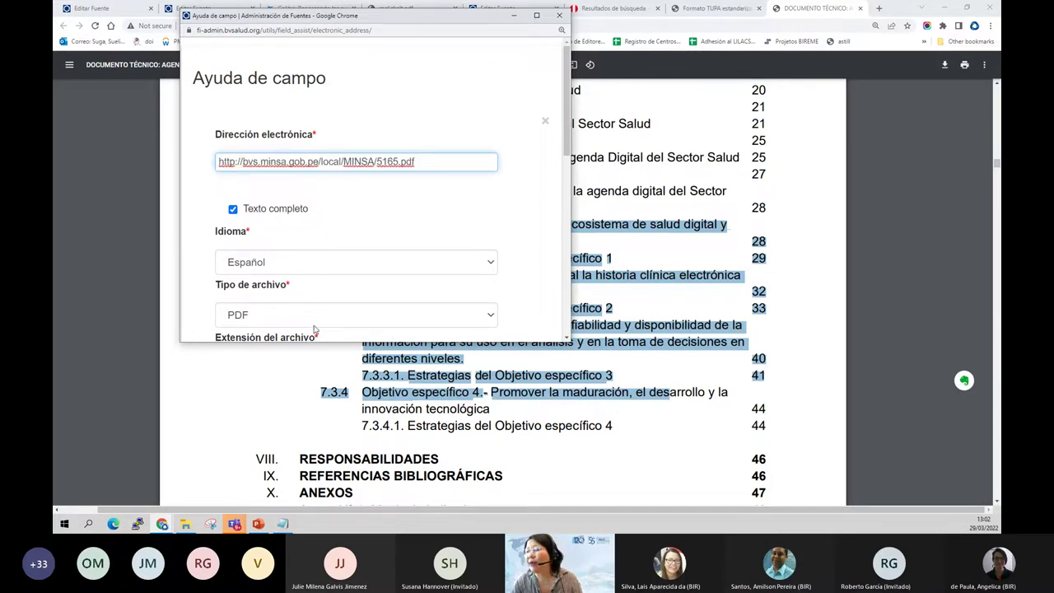
Review the language, file type, extension and note fields of the electronic address, then close the form without saving.
scroll(313, 224, down, 1)
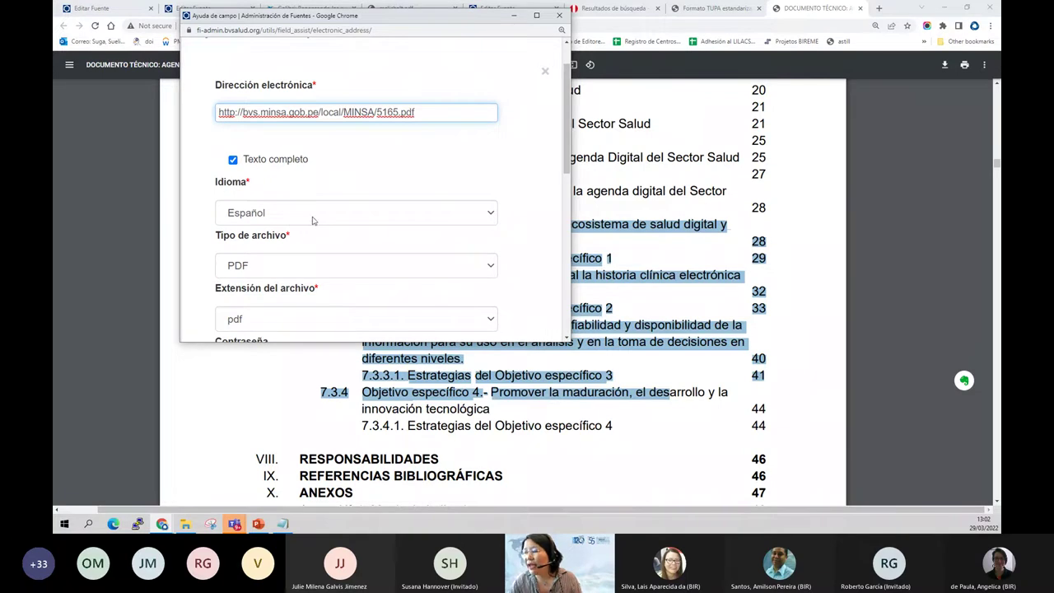
scroll(322, 304, down, 1)
scroll(322, 304, down, 1)
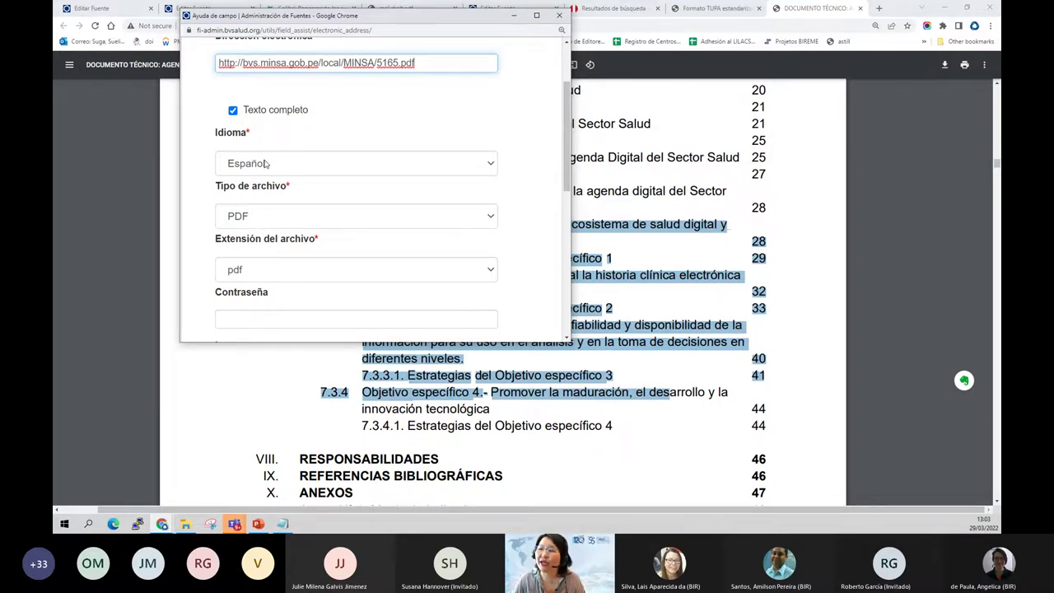
scroll(272, 169, down, 6)
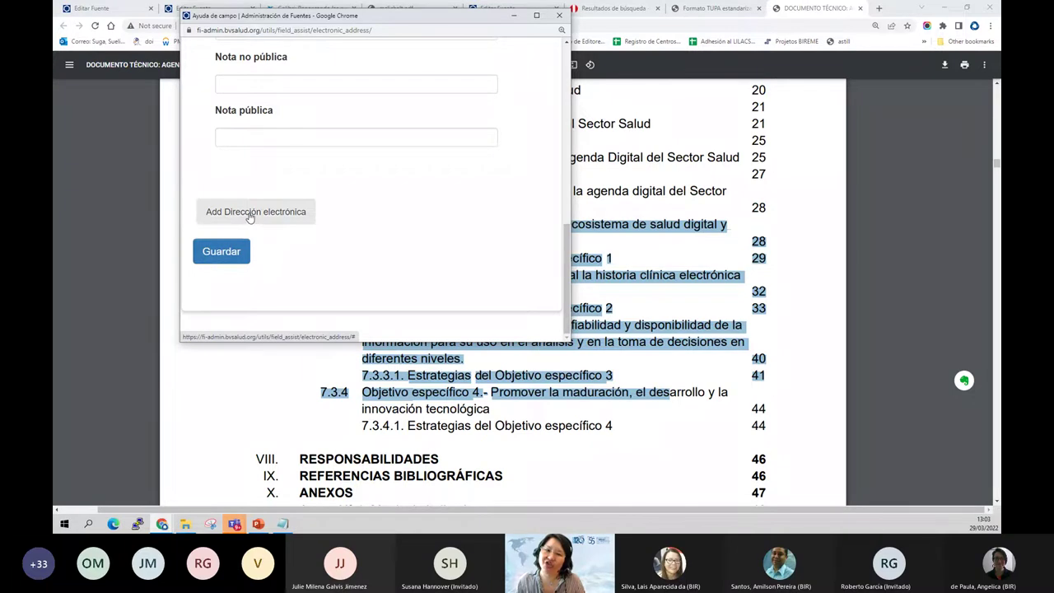
scroll(252, 216, up, 5)
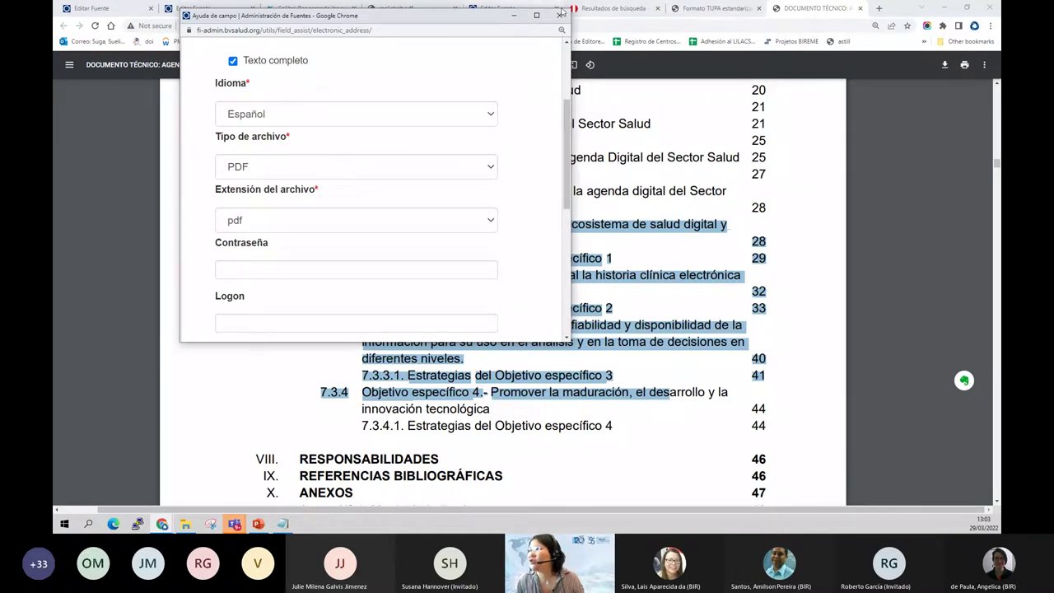
click(559, 15)
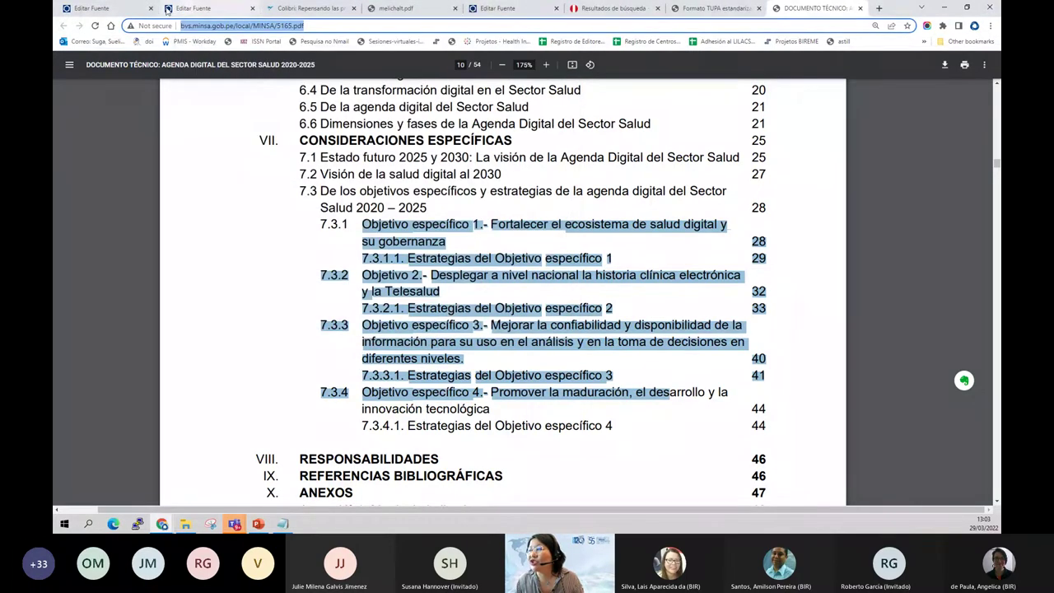
Return to the Agenda Digital record and review the call number, database, record number and note fields of its Biblioteca section.
click(167, 9)
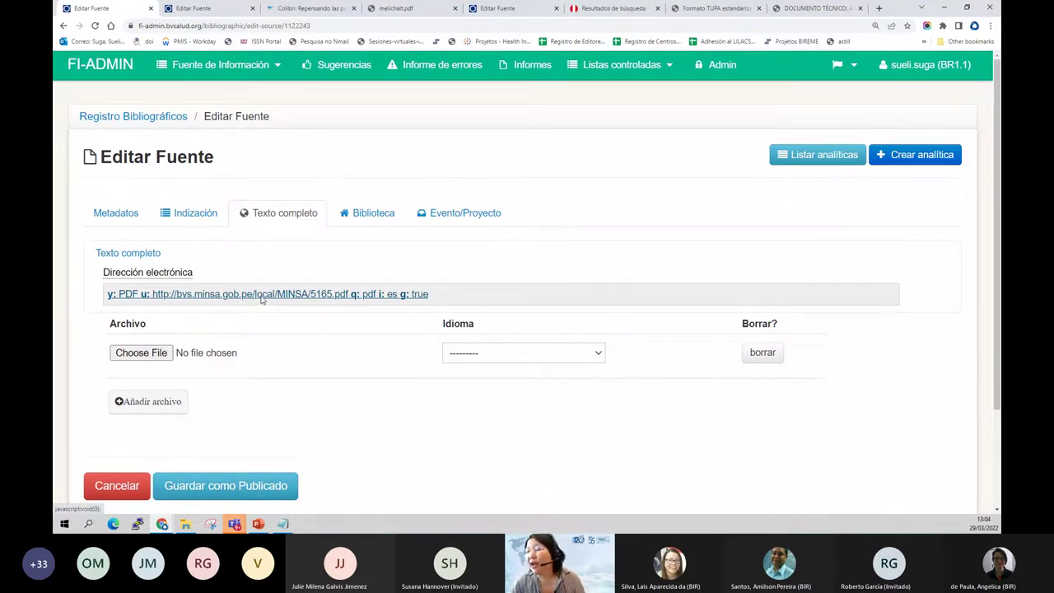
click(396, 219)
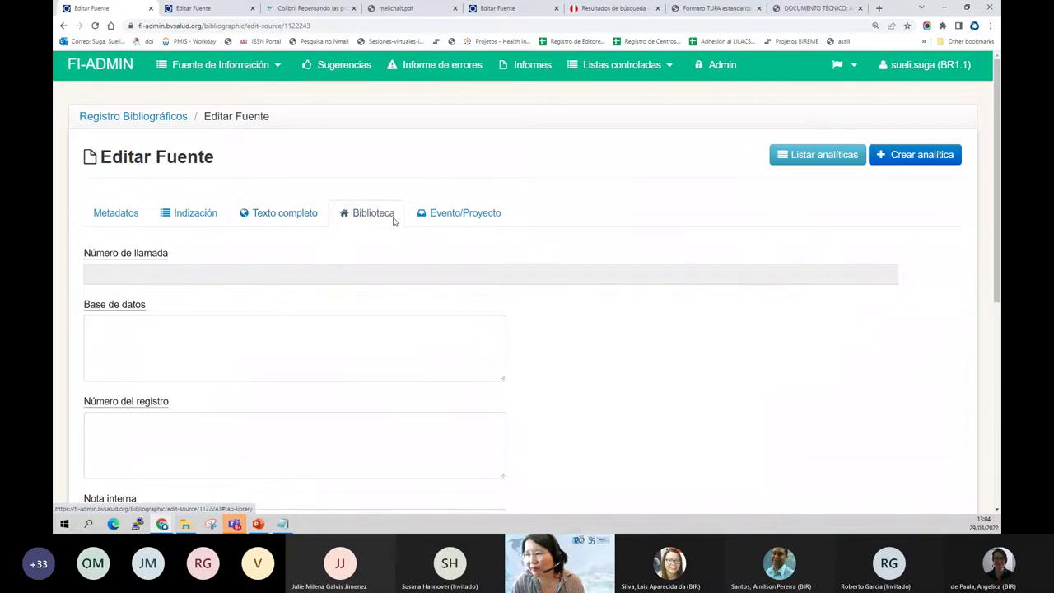
scroll(394, 221, down, 2)
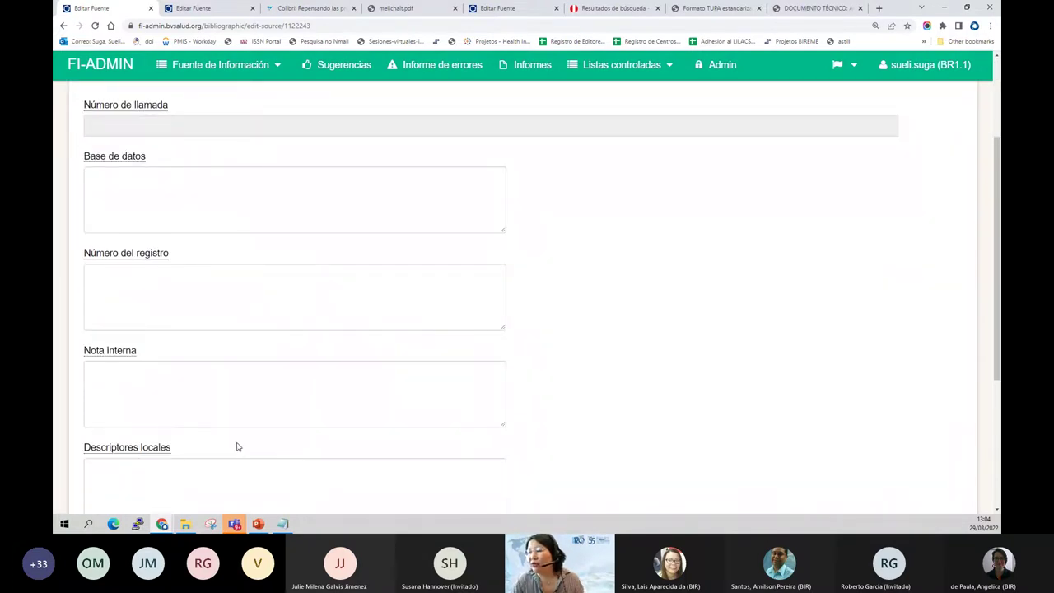
scroll(235, 445, up, 1)
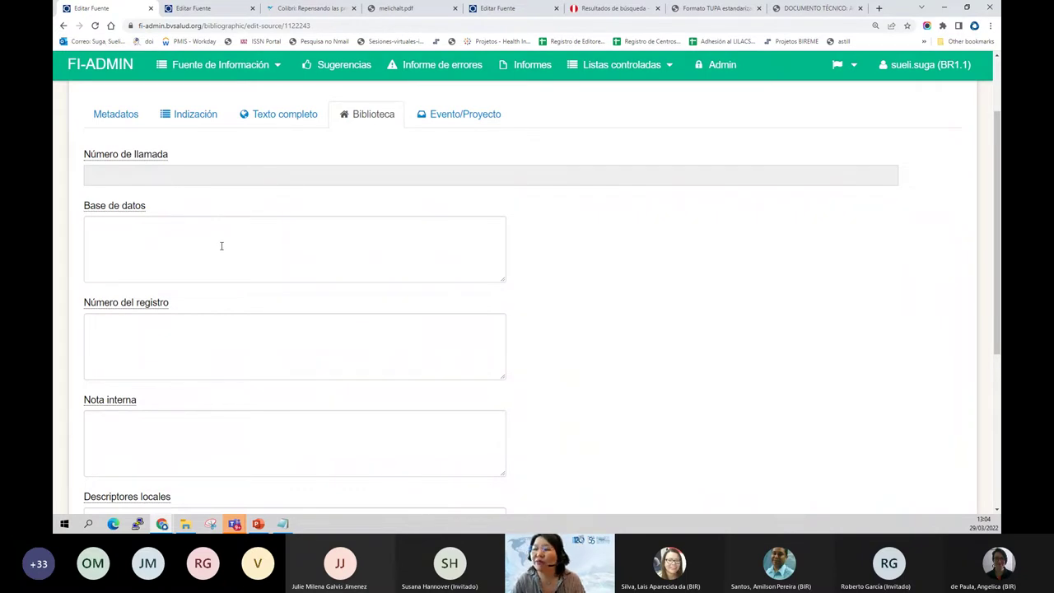
click(220, 245)
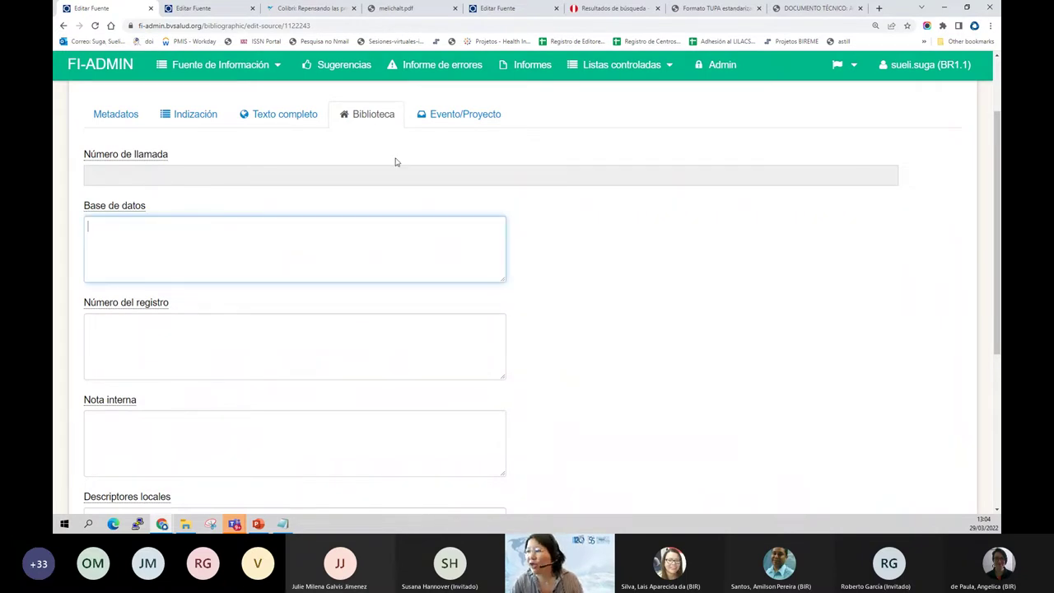
Review the event notes and project notes fields in the record's Evento/Proyecto section.
click(445, 122)
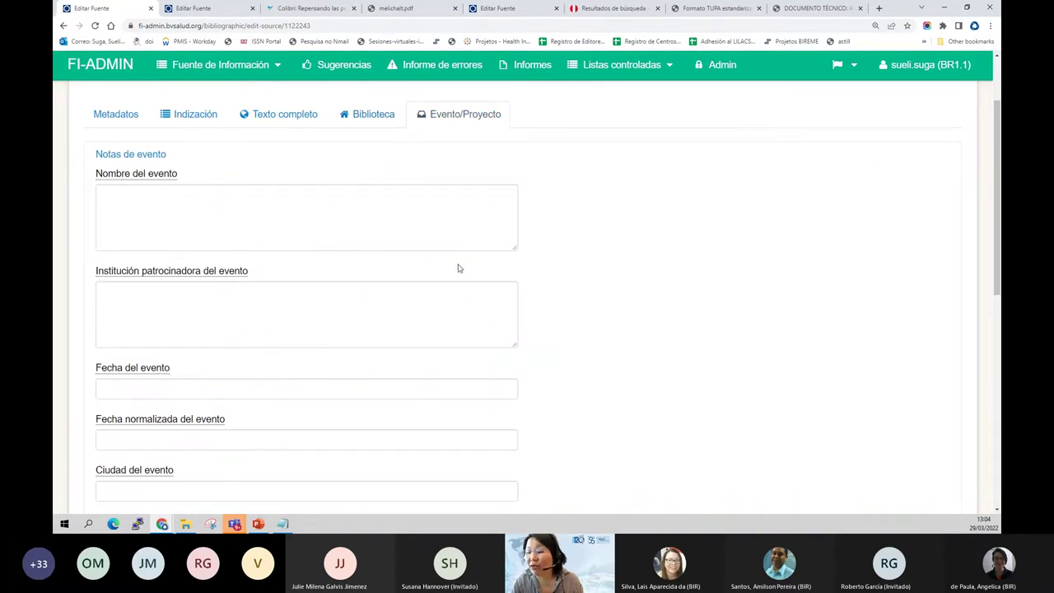
scroll(458, 268, down, 2)
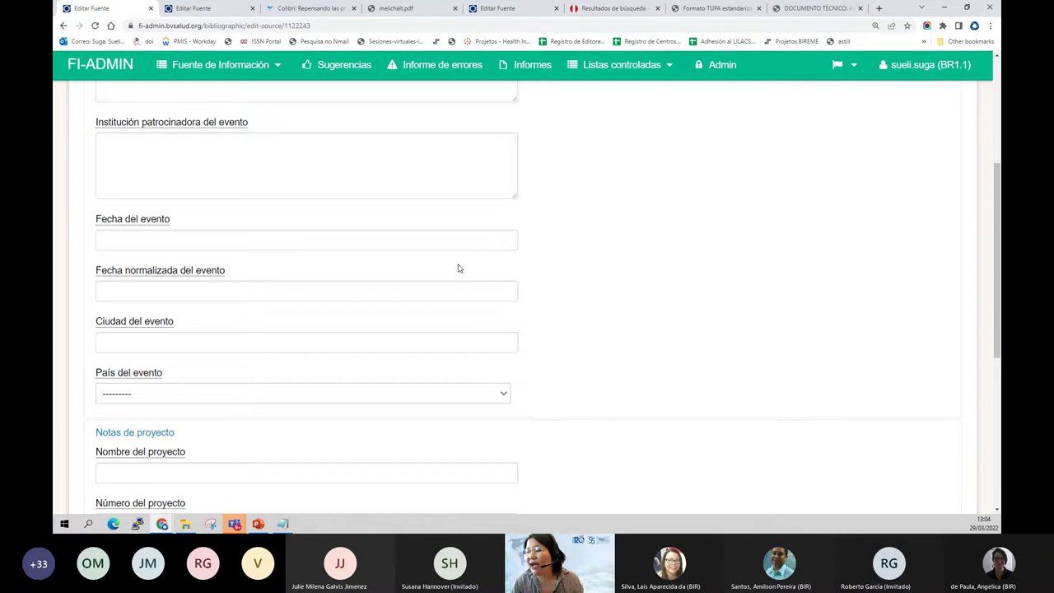
scroll(458, 268, down, 3)
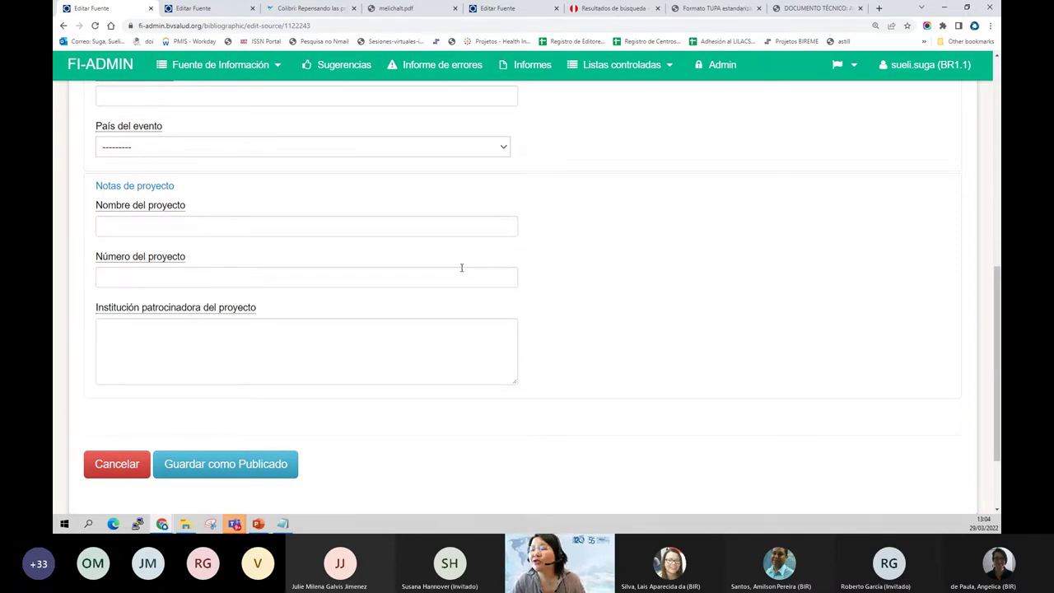
scroll(459, 266, up, 6)
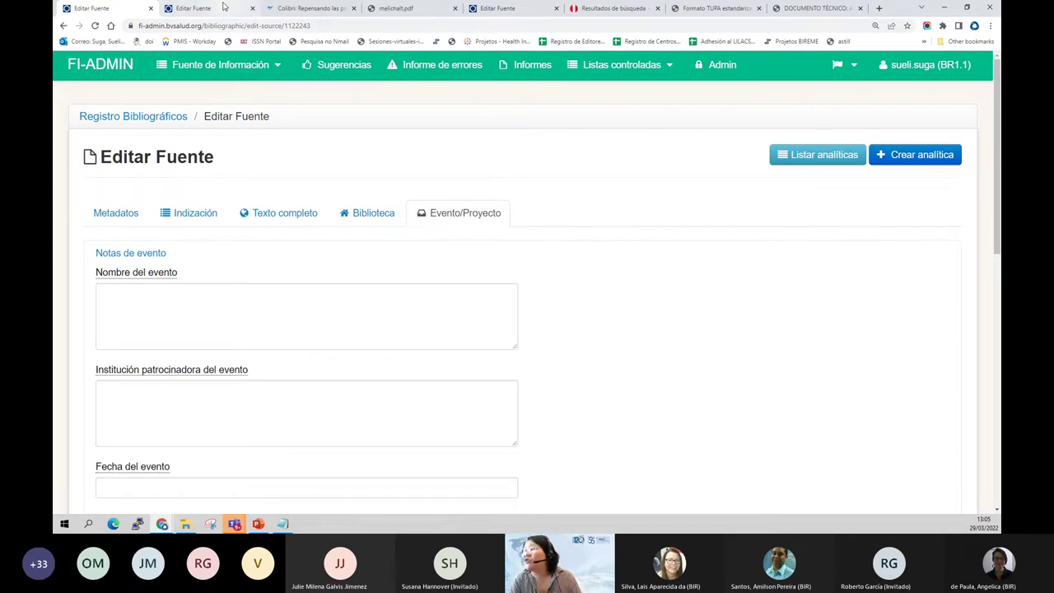
Switch to the clinical nutrition monograph record and examine its series, monographic and complementary information against the cover of melichalt.pdf.
click(210, 16)
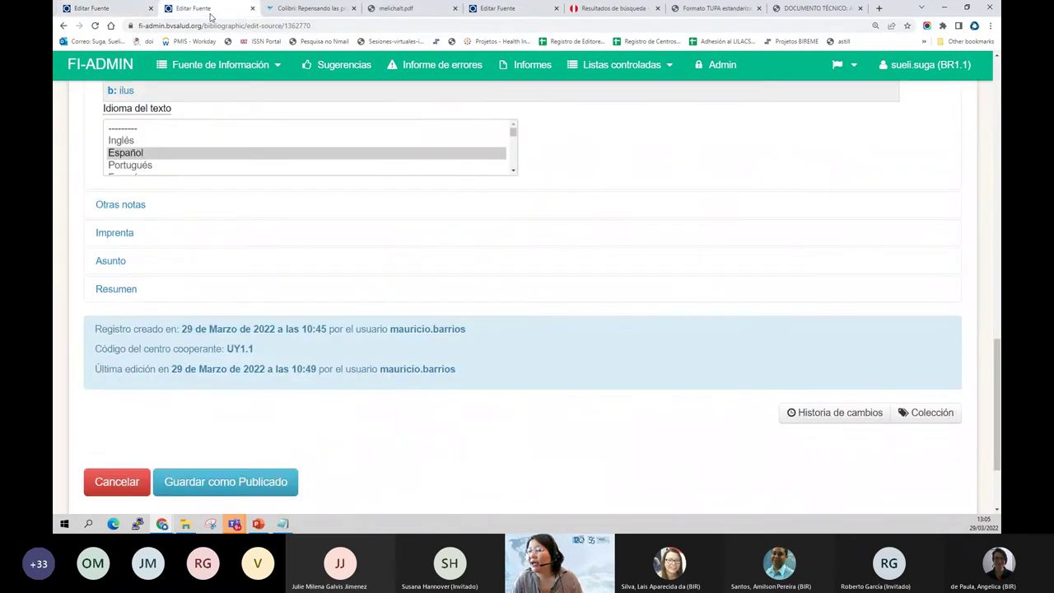
scroll(206, 393, up, 3)
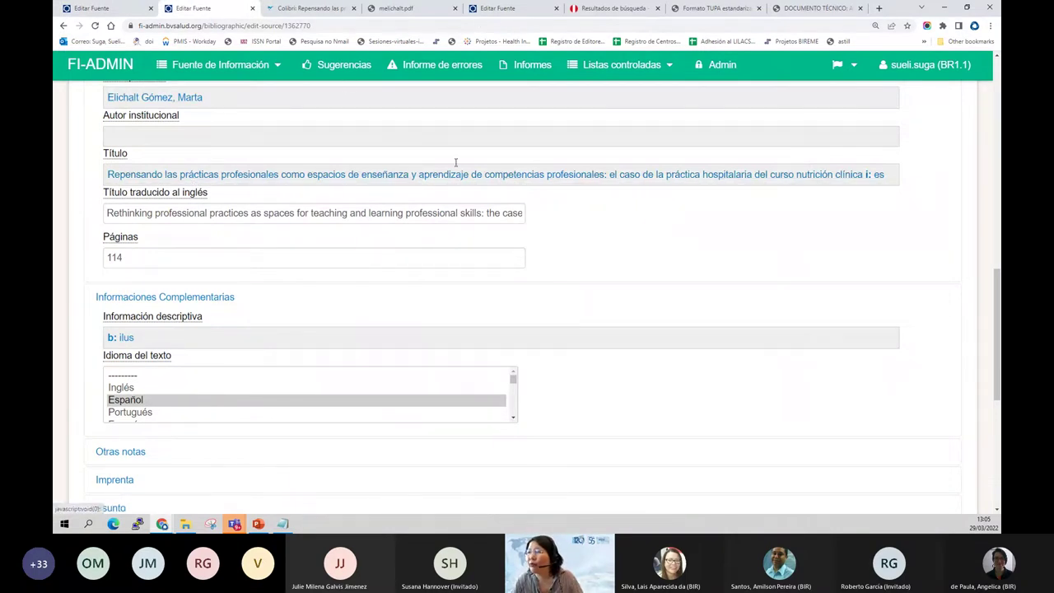
click(400, 8)
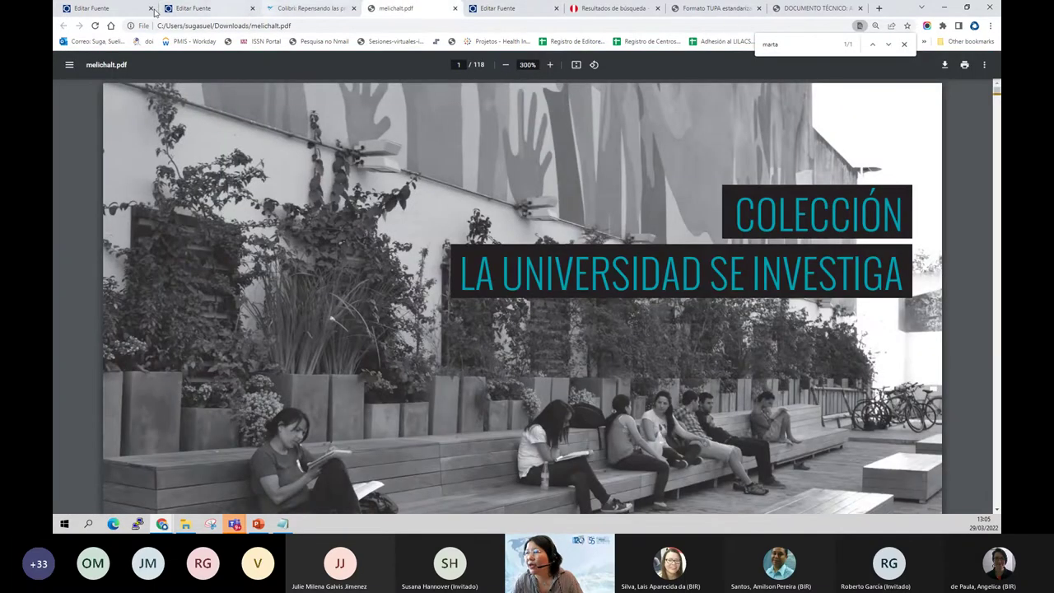
click(176, 10)
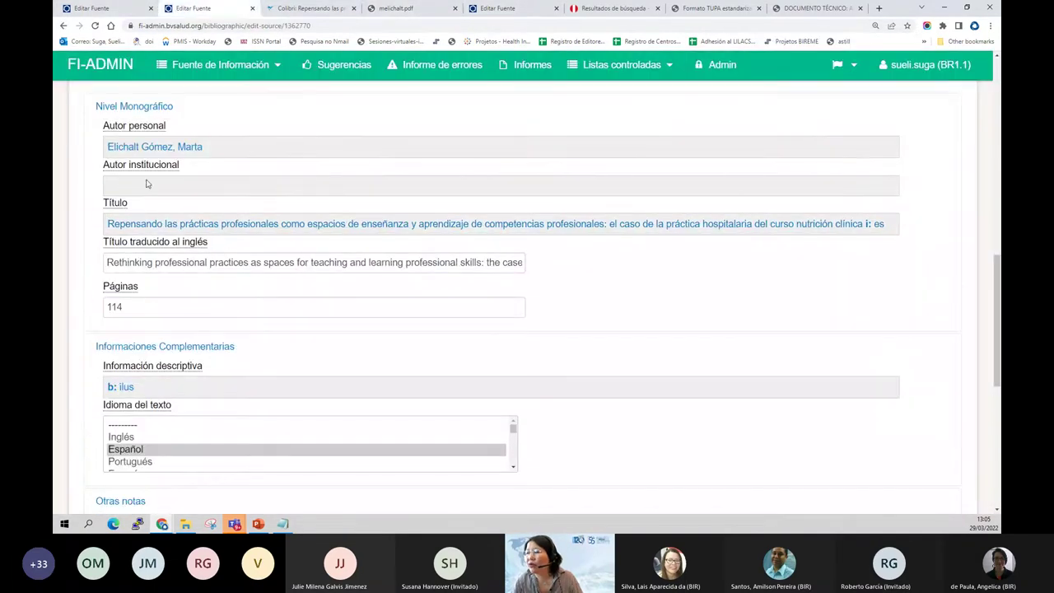
scroll(175, 165, up, 4)
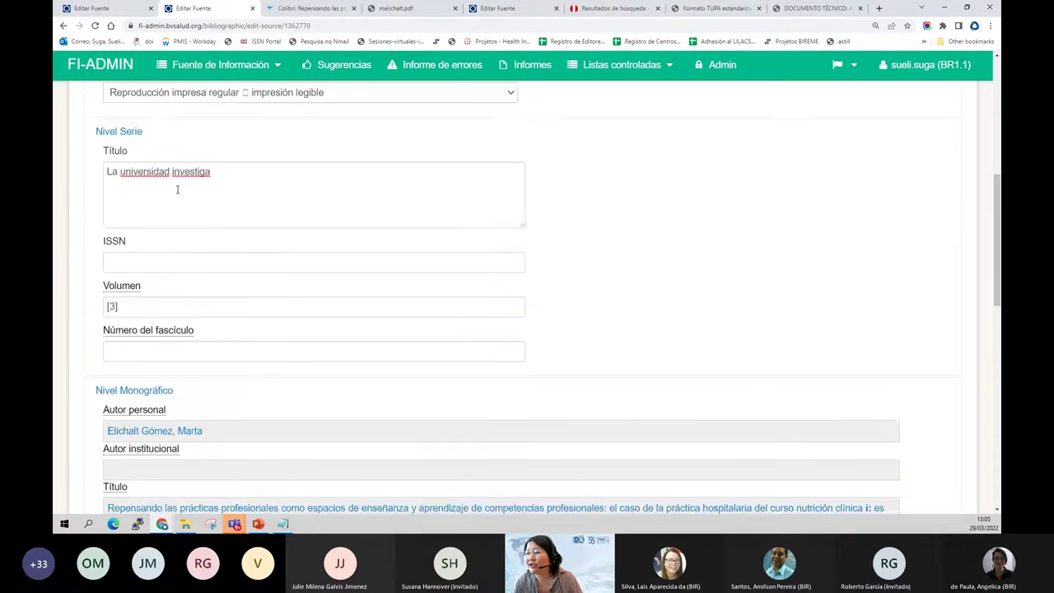
scroll(167, 184, down, 3)
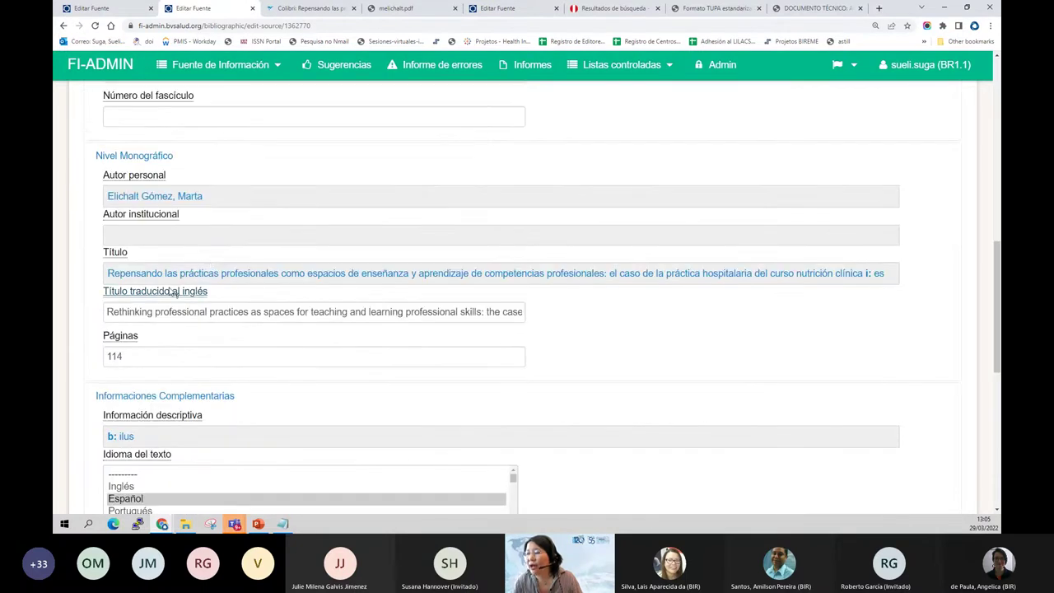
scroll(218, 293, down, 3)
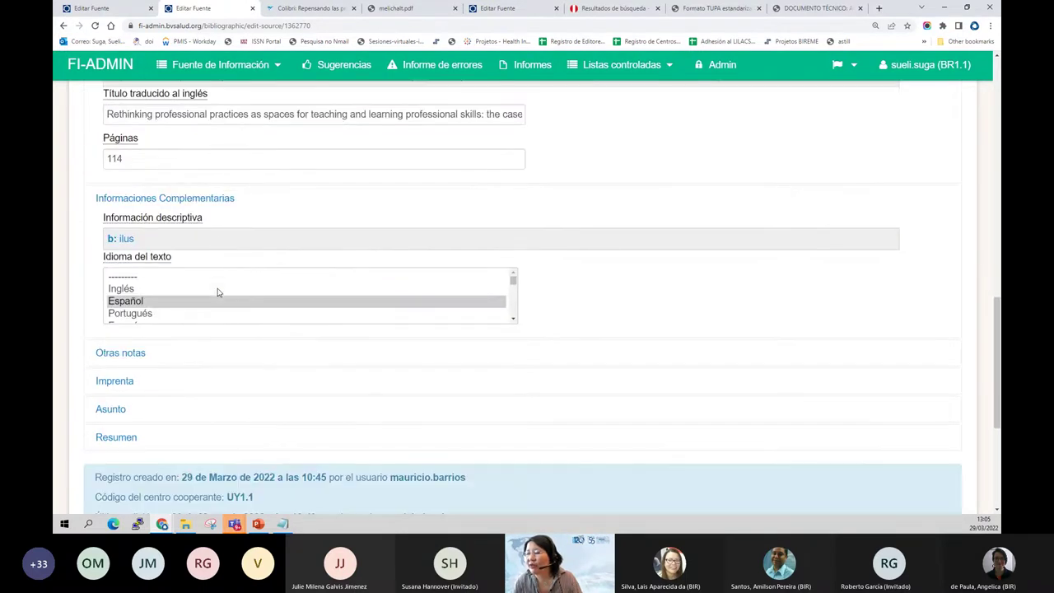
scroll(164, 287, down, 1)
scroll(167, 293, down, 4)
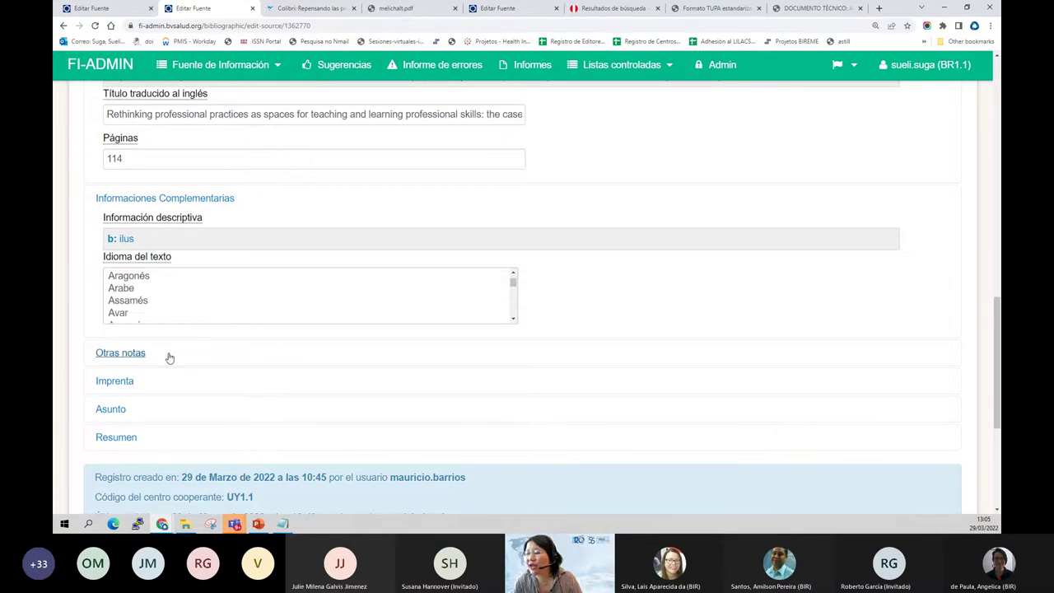
scroll(170, 357, down, 3)
scroll(167, 370, up, 1)
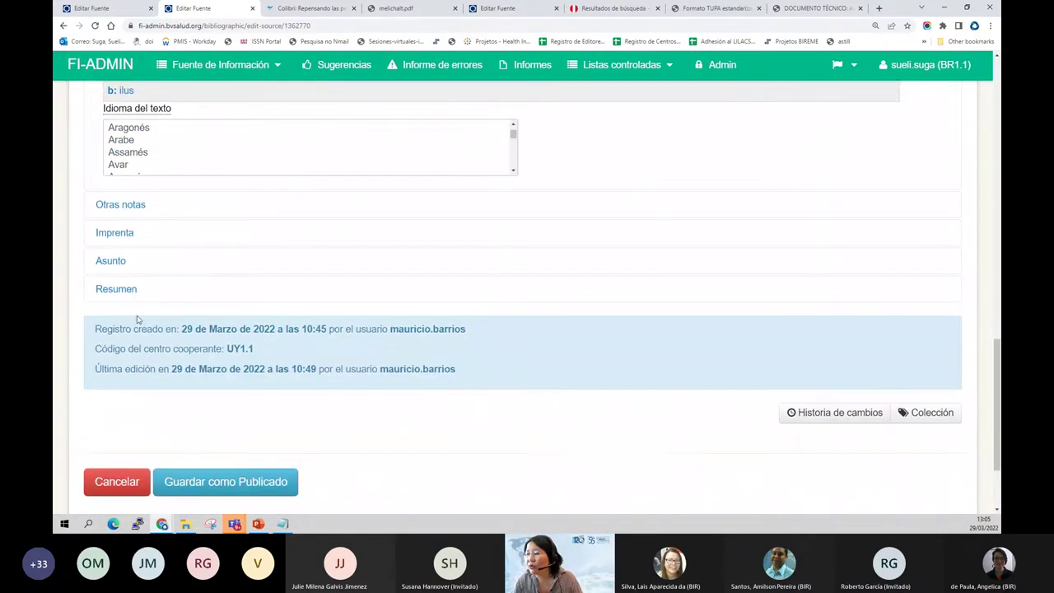
Expand the record's Resumen and Imprenta sections and review the abstract, publisher and publication data.
click(123, 302)
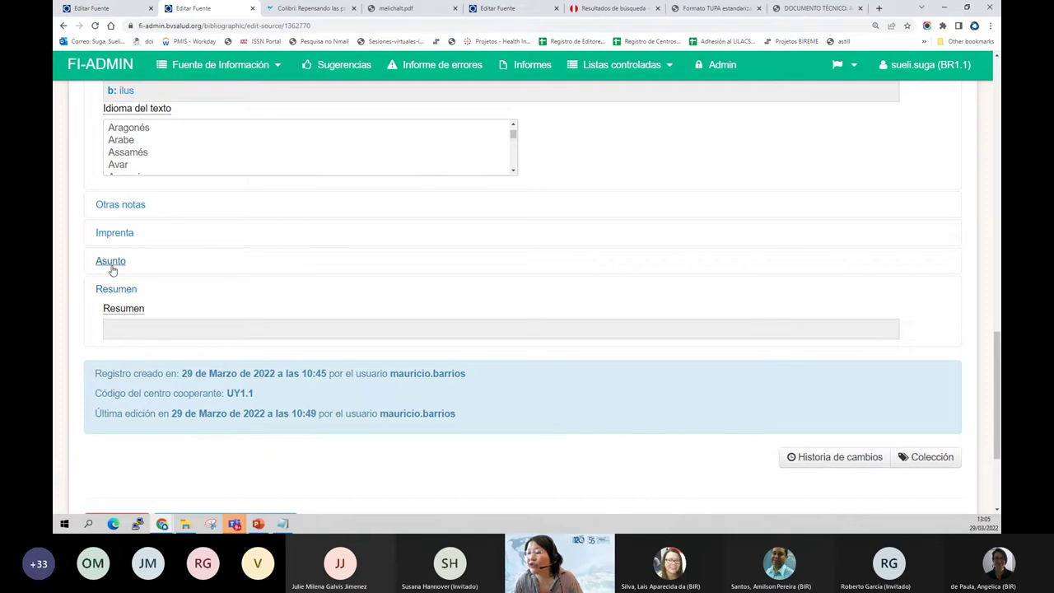
click(102, 232)
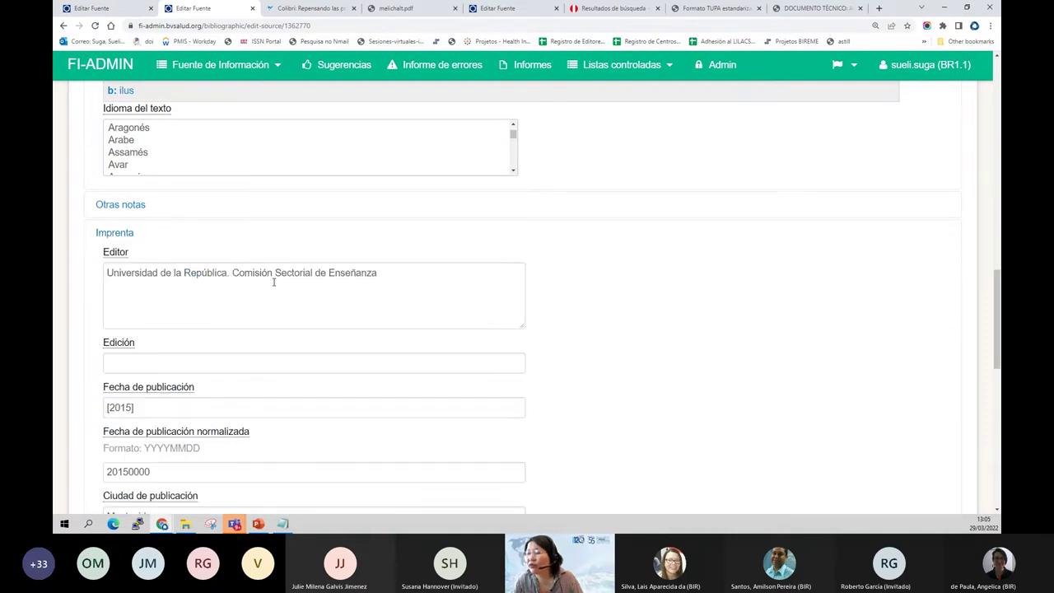
scroll(274, 282, up, 2)
scroll(275, 282, down, 3)
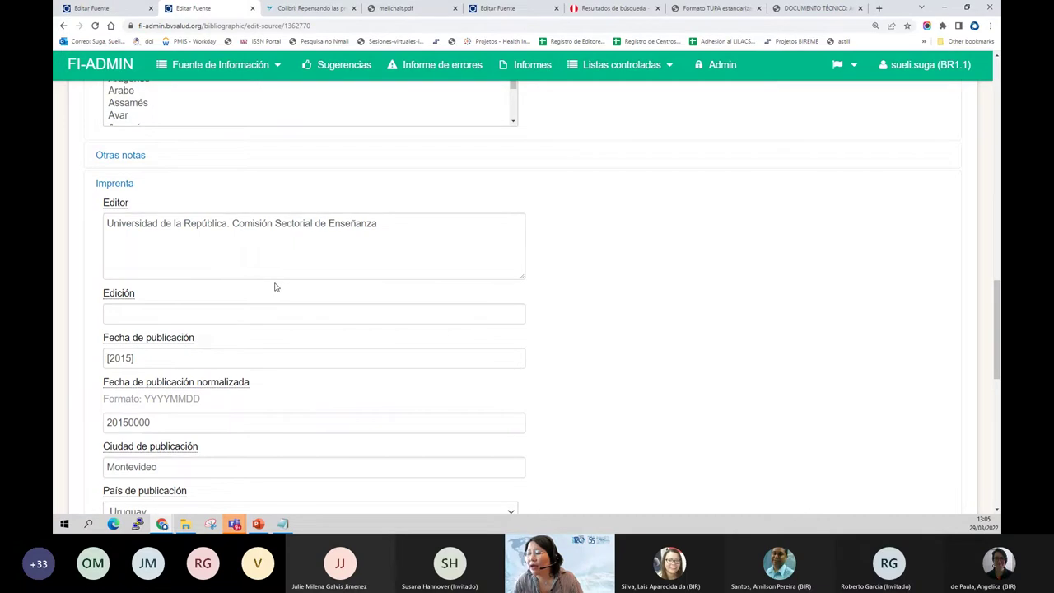
Examine the cover, title page and cataloguing box of melichalt.pdf for the publisher, date, series and page data.
click(373, 8)
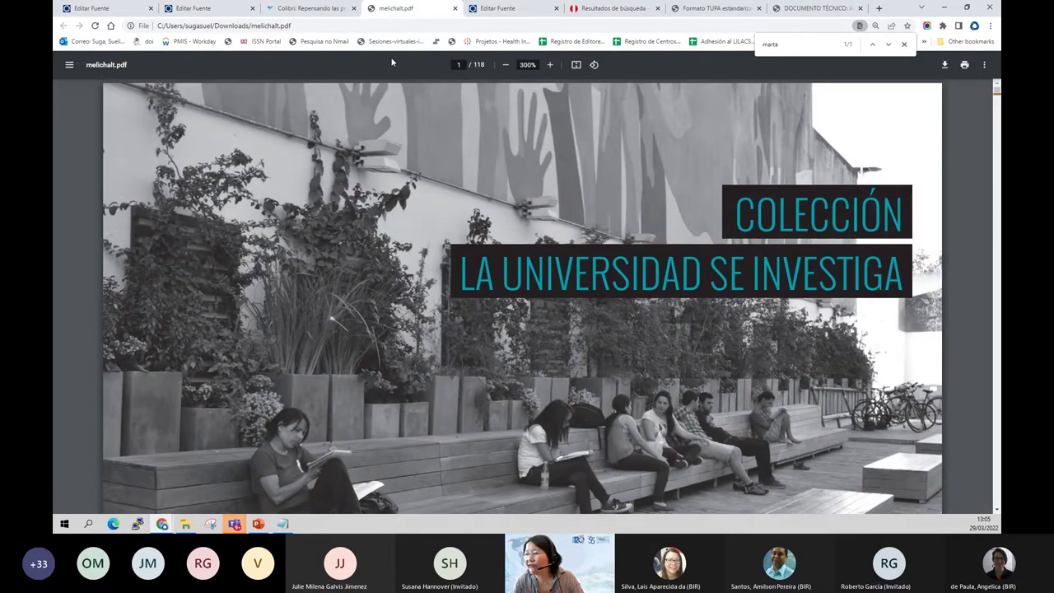
scroll(433, 216, down, 12)
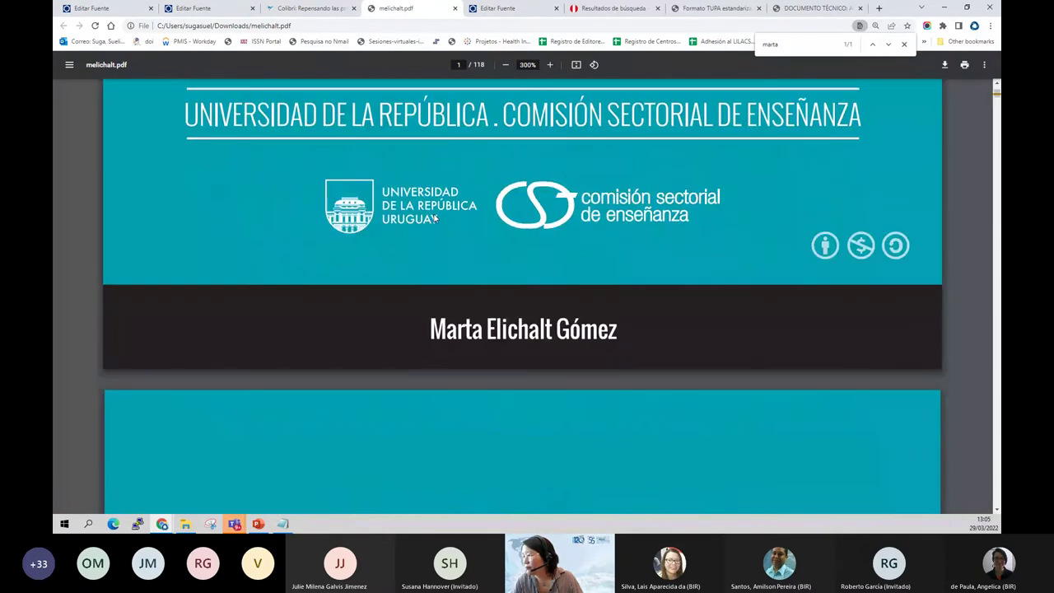
scroll(432, 216, down, 4)
scroll(433, 214, down, 12)
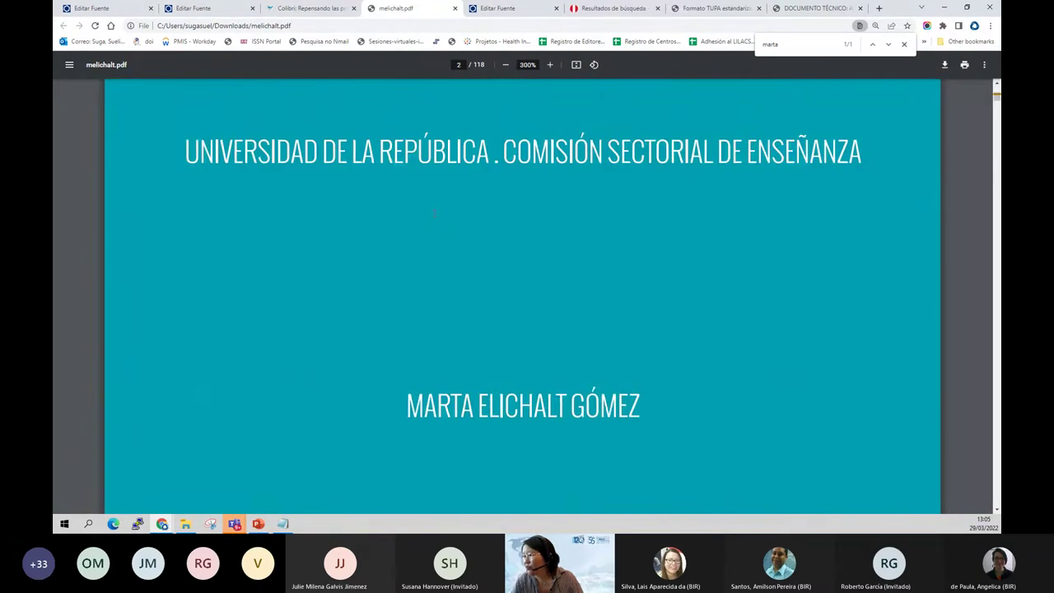
scroll(433, 214, down, 3)
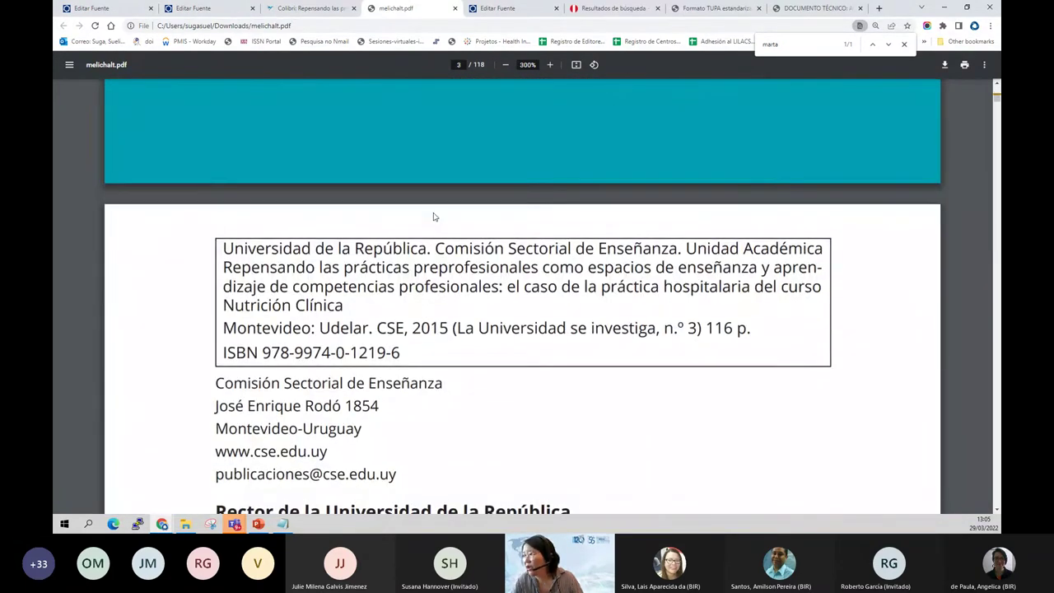
scroll(470, 179, up, 9)
scroll(515, 191, down, 10)
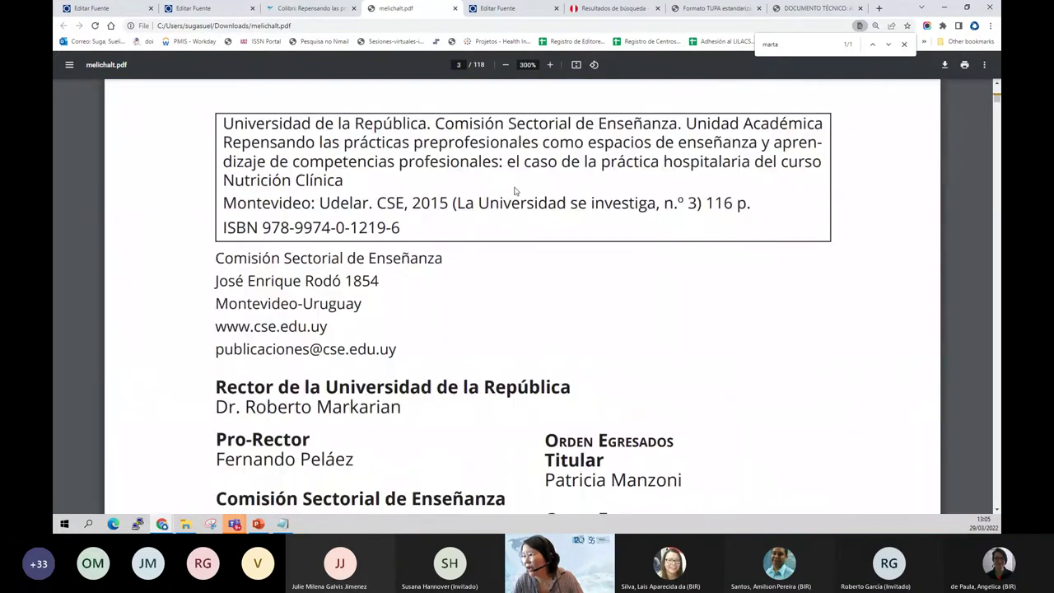
Highlight the publication year in melichalt.pdf's cataloguing box and compare it with the date, city and country in the record's Imprenta section.
drag(411, 179, 448, 179)
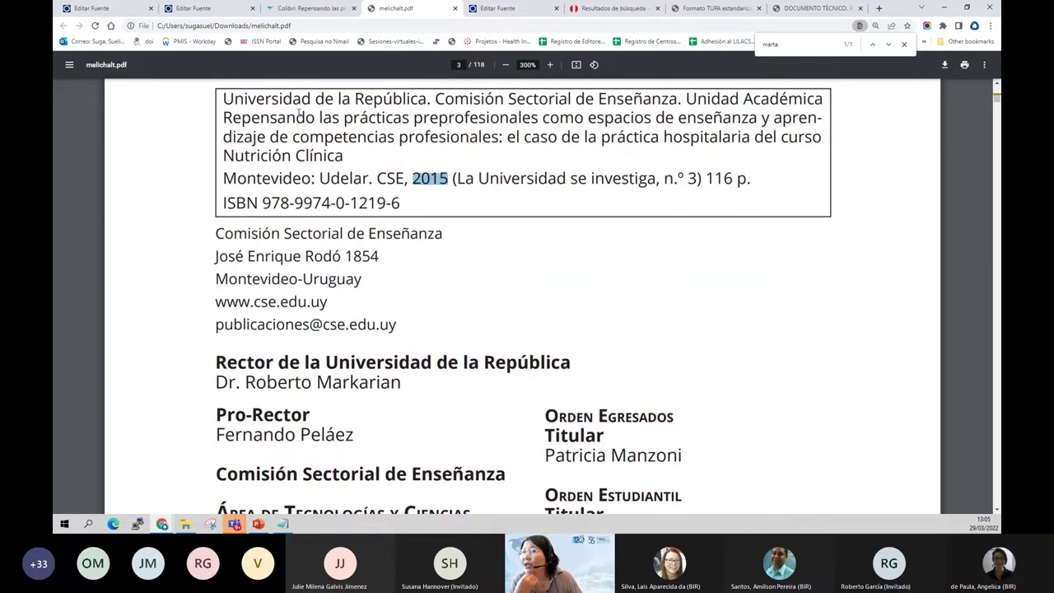
key(ctrl+2)
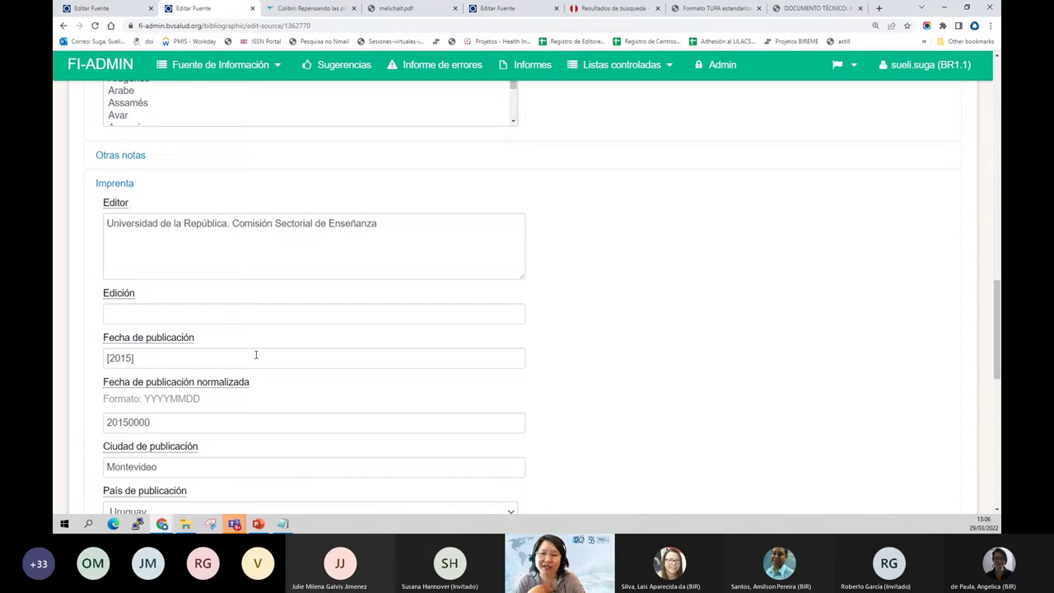
scroll(286, 384, down, 2)
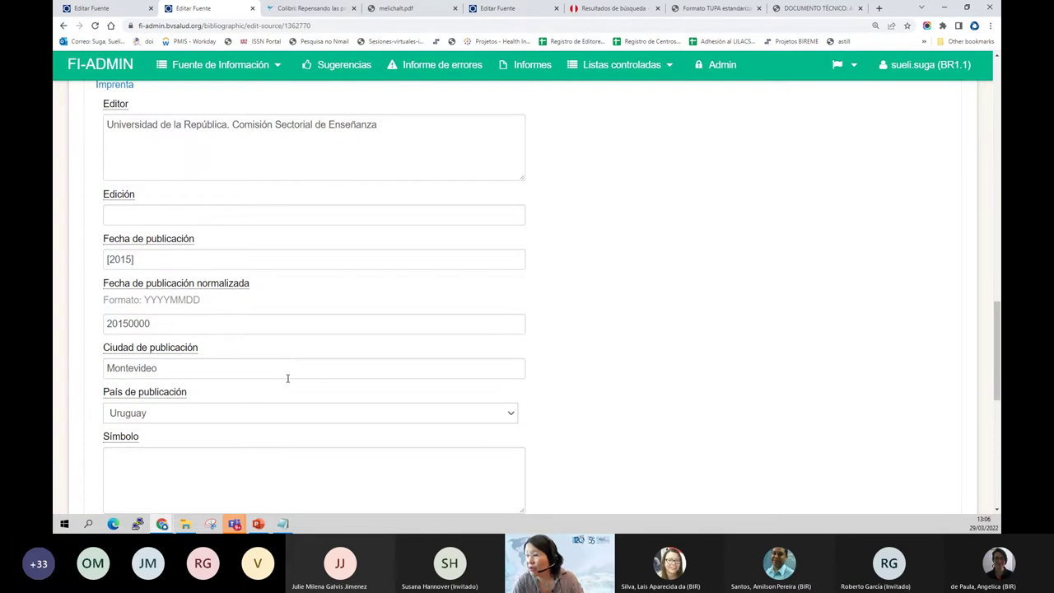
Review the clinical nutrition record's Indización, Texto completo, Biblioteca and Evento/Proyecto sections, and return to its Metadatos.
scroll(247, 288, up, 10)
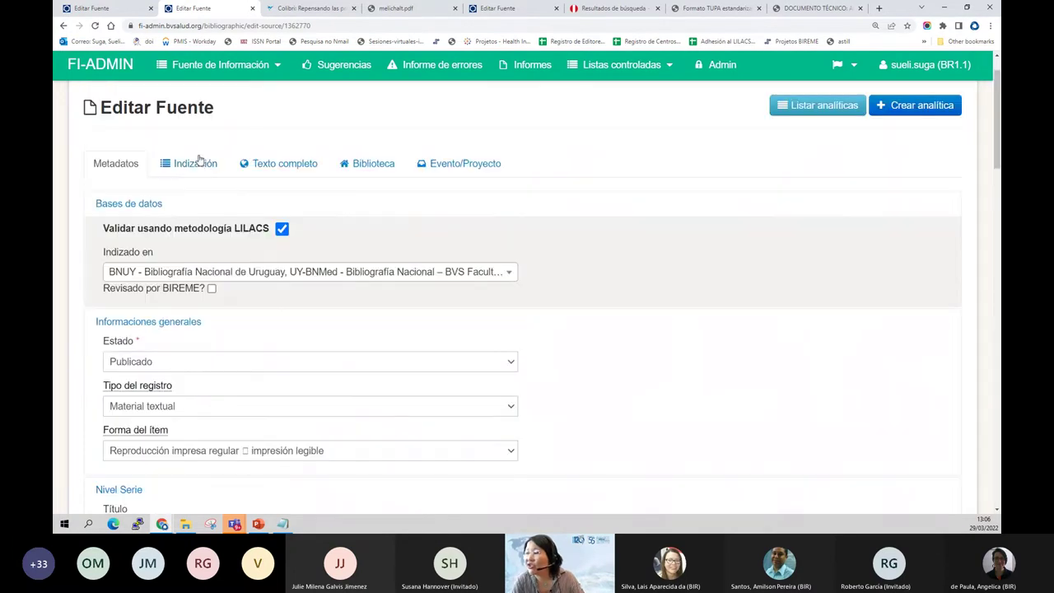
click(196, 162)
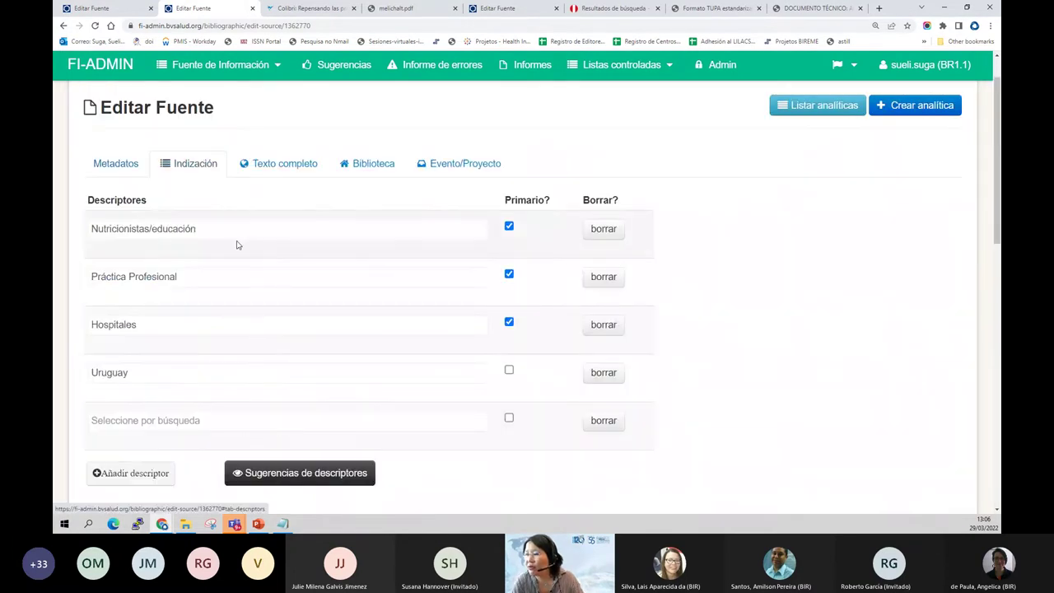
click(320, 174)
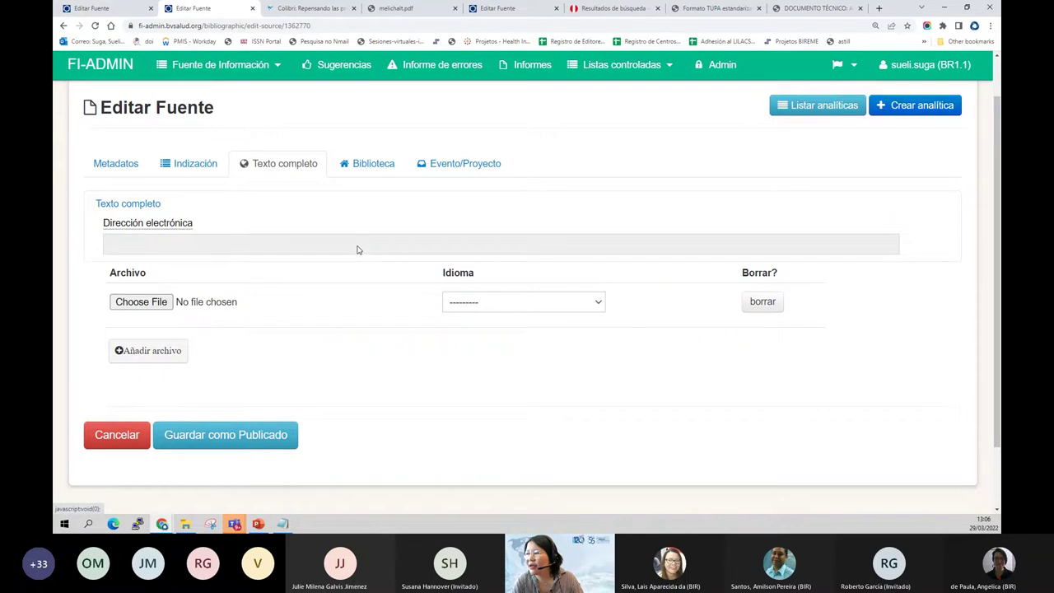
click(389, 170)
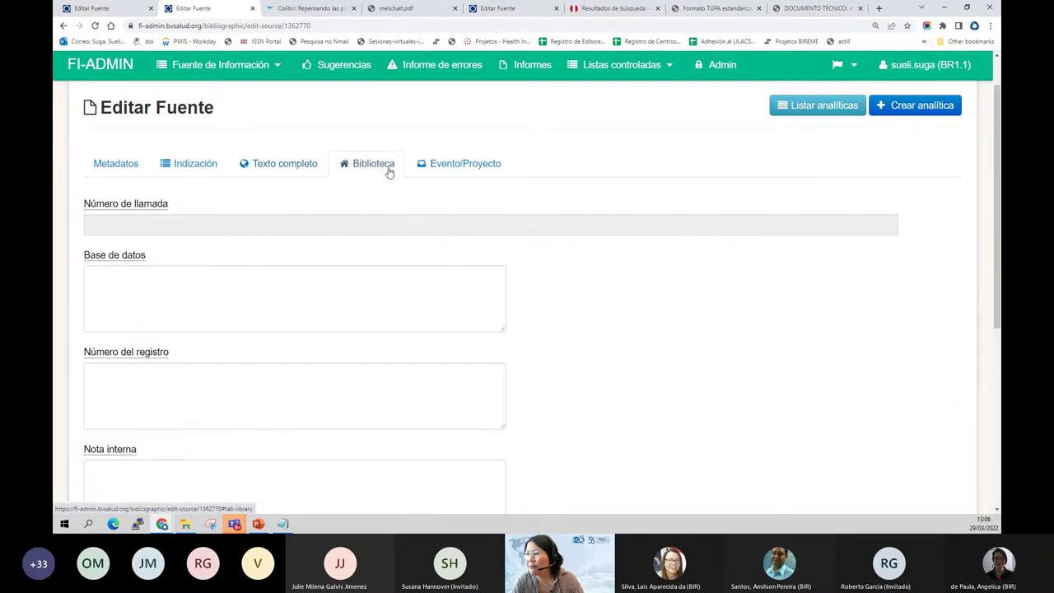
click(448, 166)
click(112, 164)
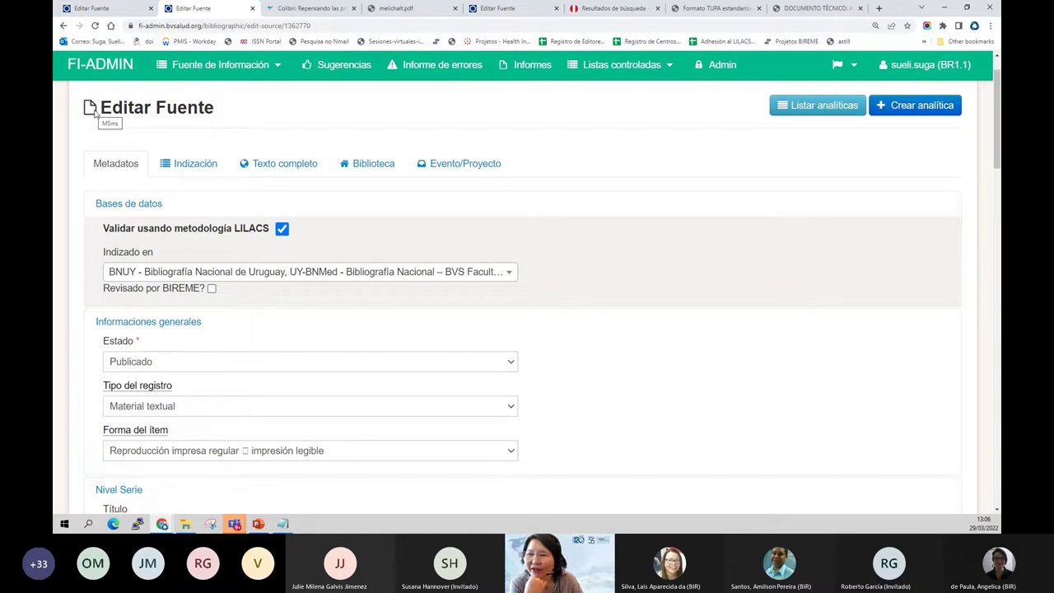
Switch to the Agenda Digital del Sector Salud 2020-2025 PDF and go back through the ministerial resolution pages to its cover.
click(95, 9)
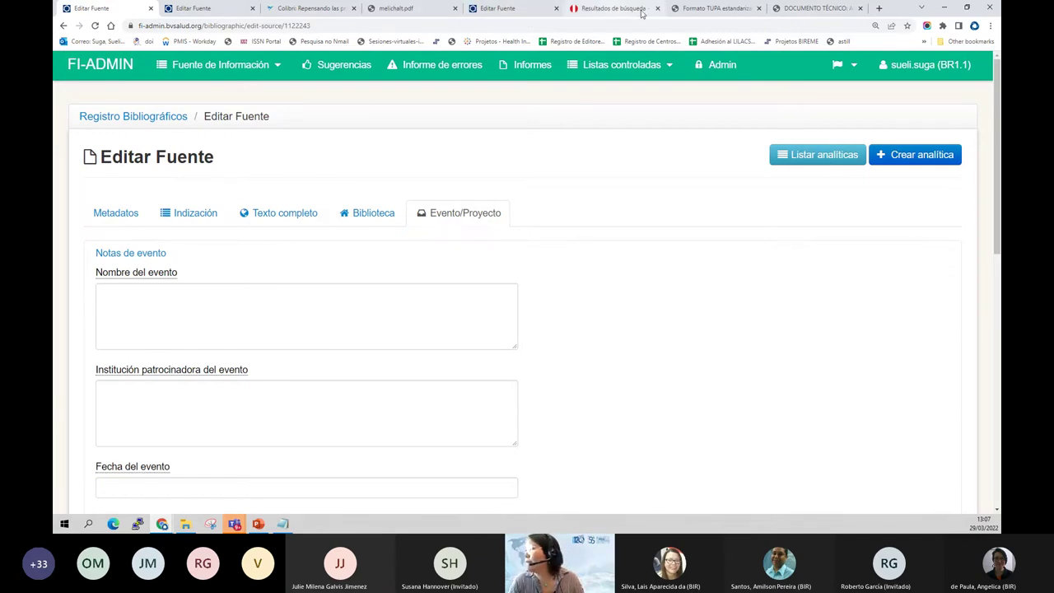
click(736, 10)
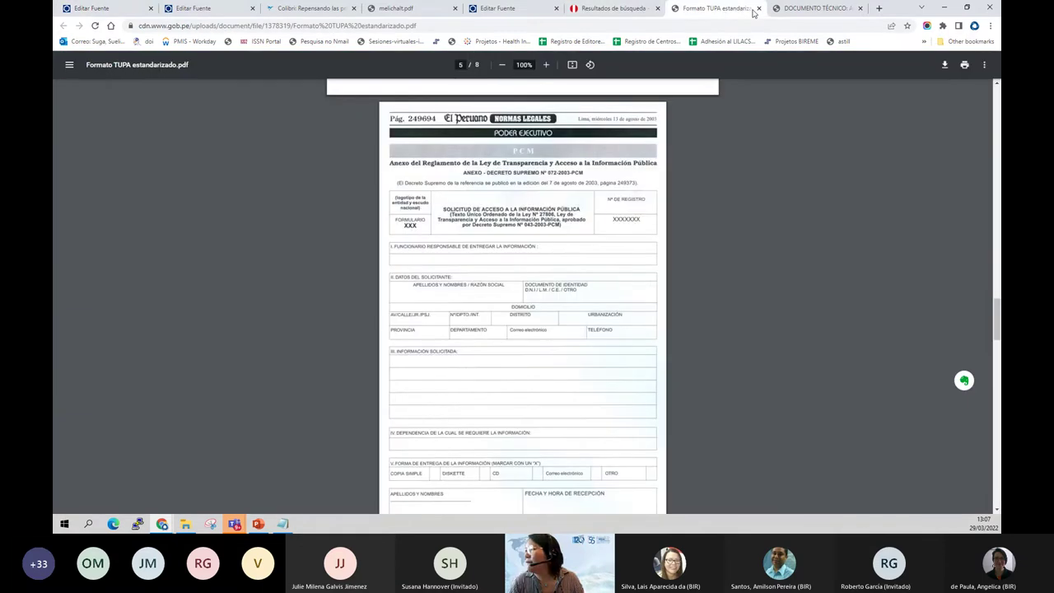
click(823, 8)
scroll(268, 223, up, 10)
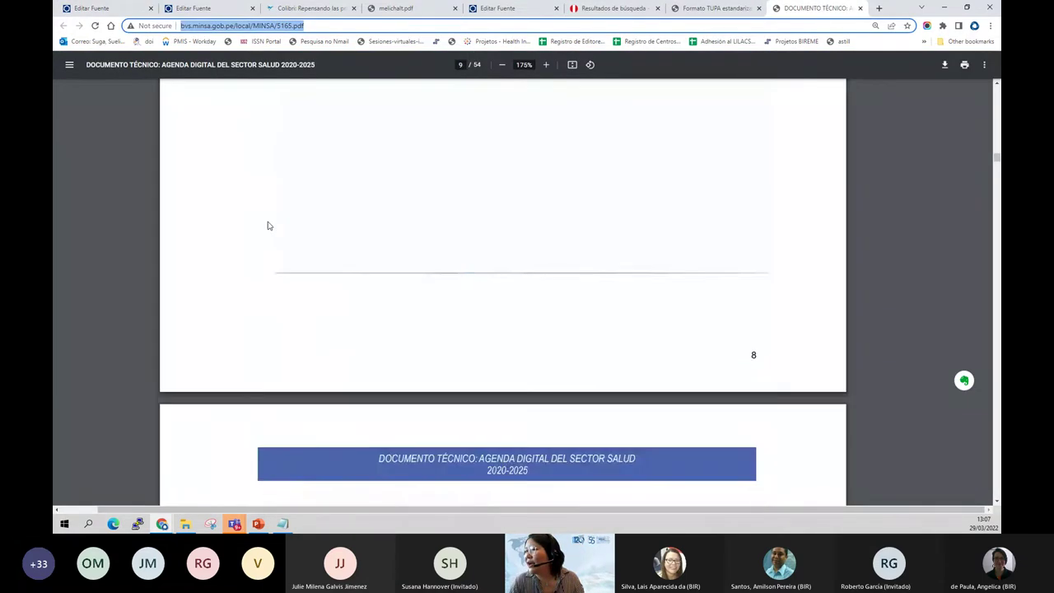
scroll(268, 222, up, 15)
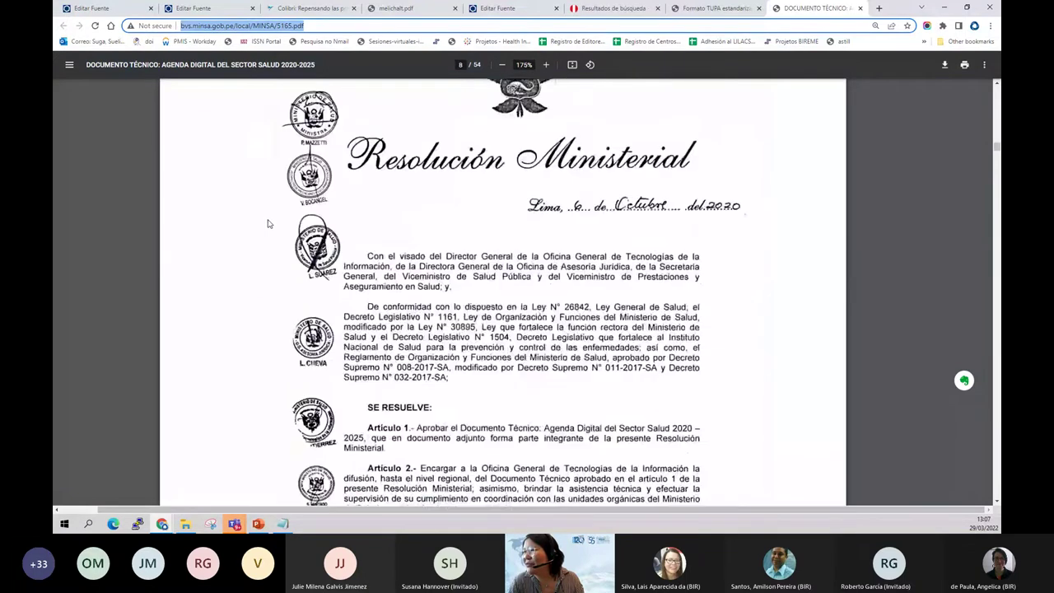
scroll(268, 220, up, 5)
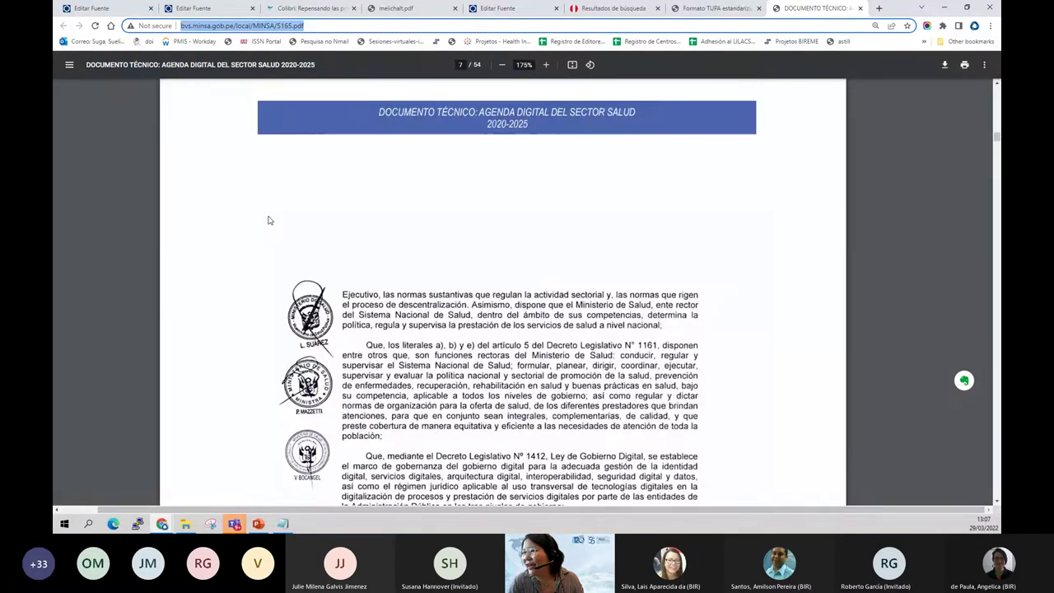
scroll(267, 219, up, 2)
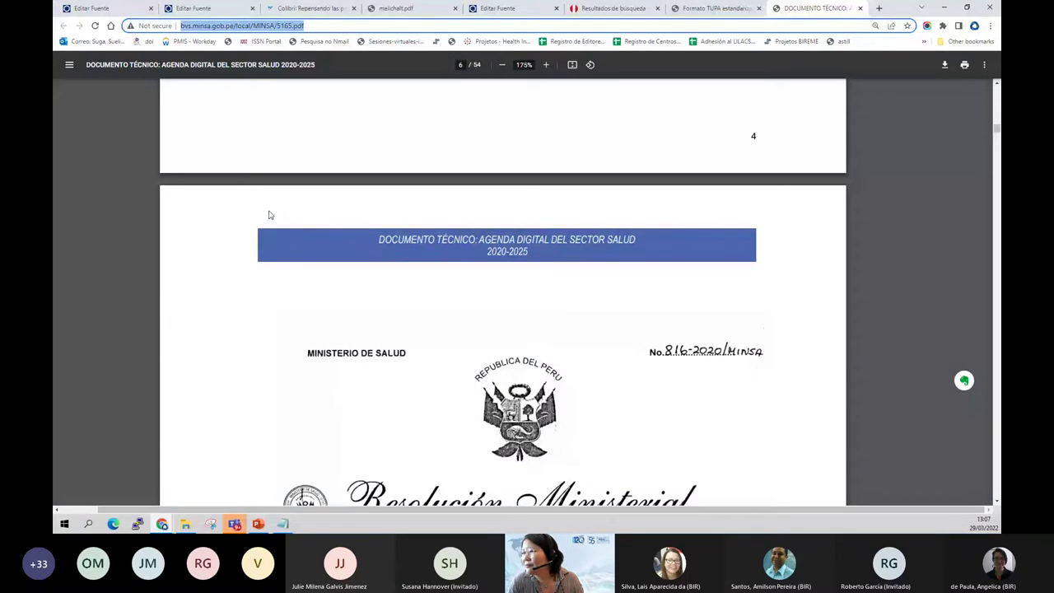
scroll(270, 212, up, 15)
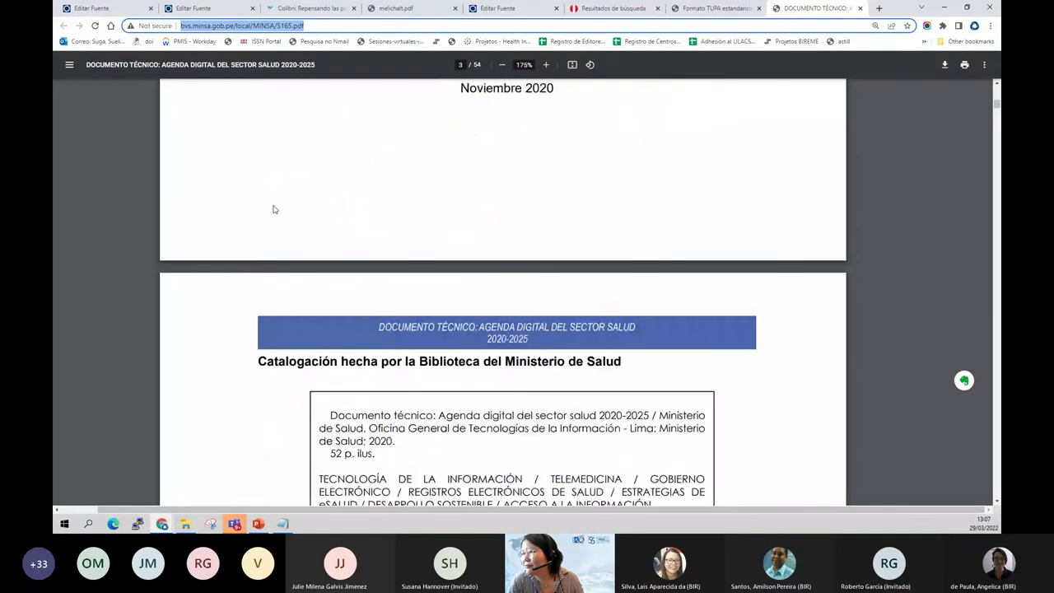
scroll(274, 209, down, 4)
scroll(275, 209, up, 7)
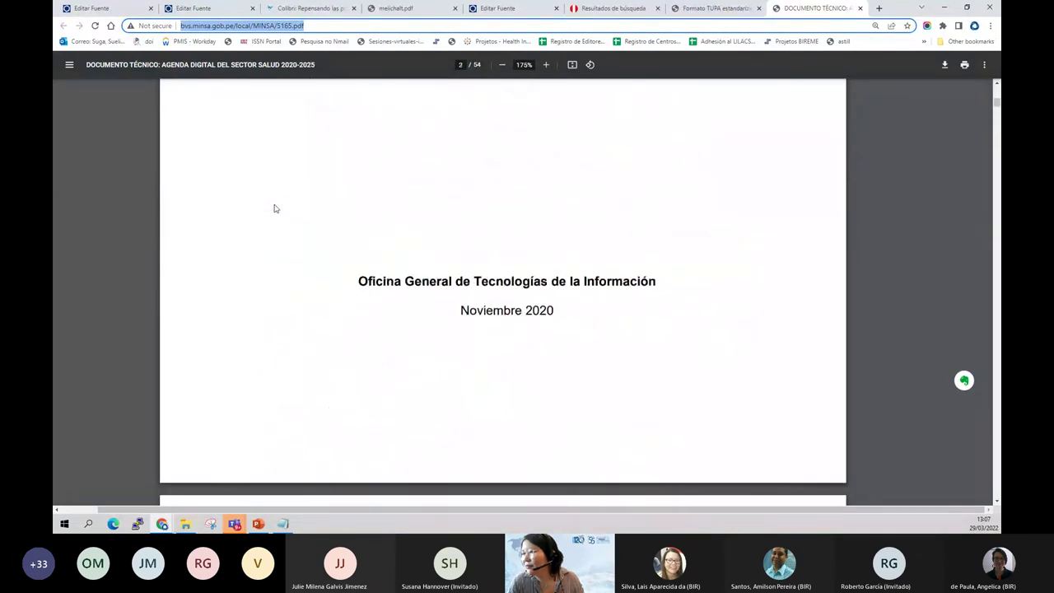
scroll(275, 208, up, 10)
Examine the PDF's cover, title page, cataloguing box and credits for title, institutional author, date and responsible persons.
scroll(275, 206, down, 6)
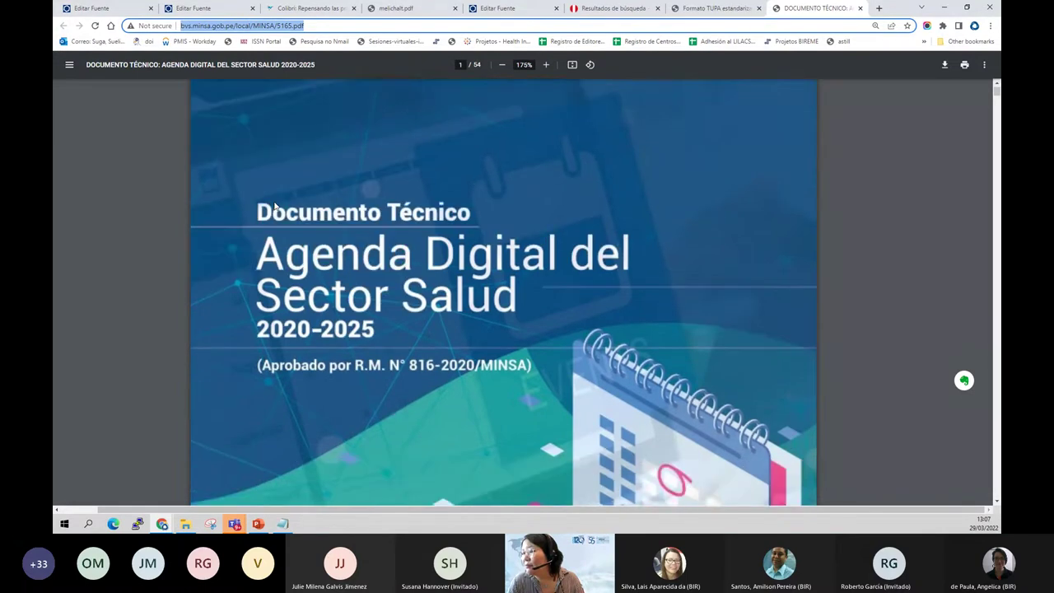
scroll(275, 205, down, 5)
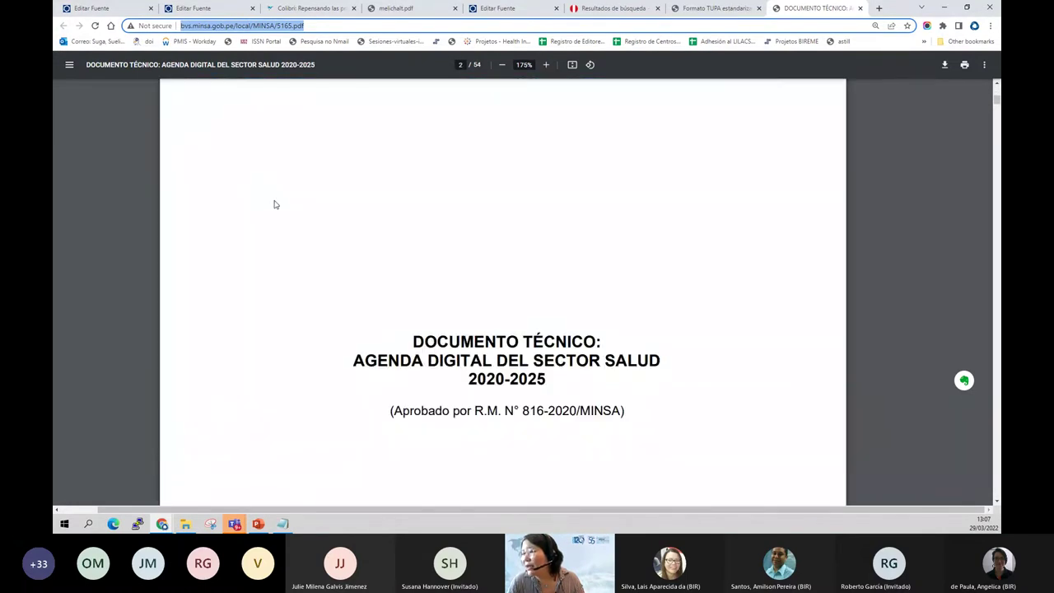
scroll(275, 205, down, 4)
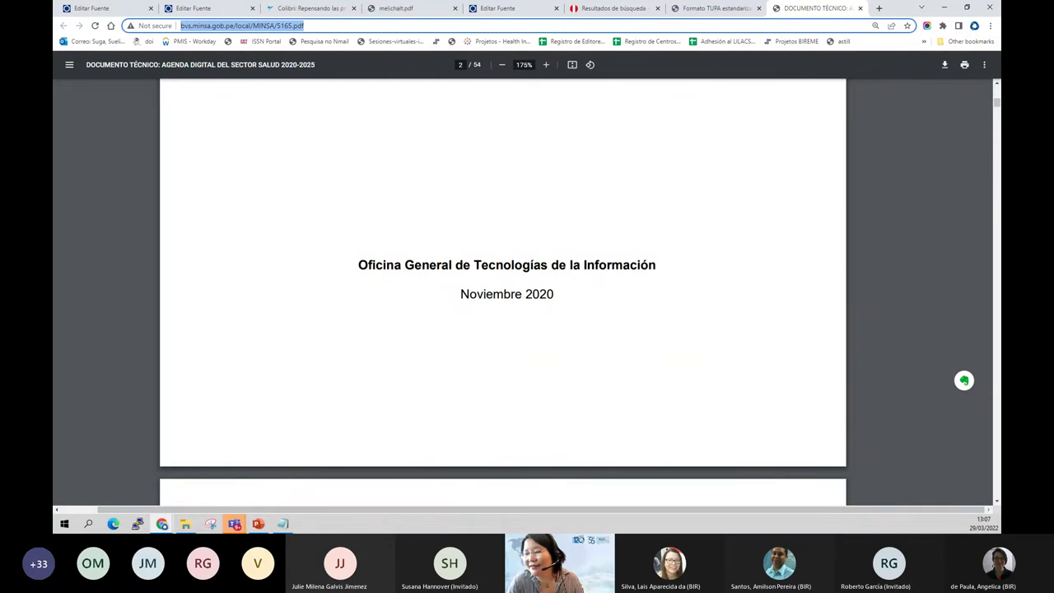
scroll(357, 265, down, 3)
scroll(356, 265, down, 3)
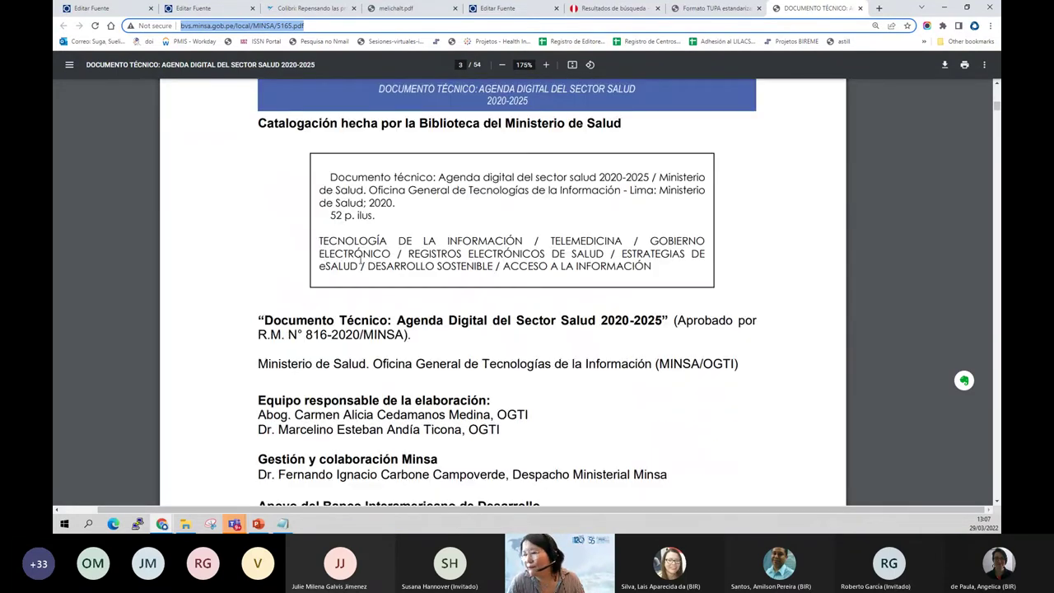
scroll(360, 261, down, 5)
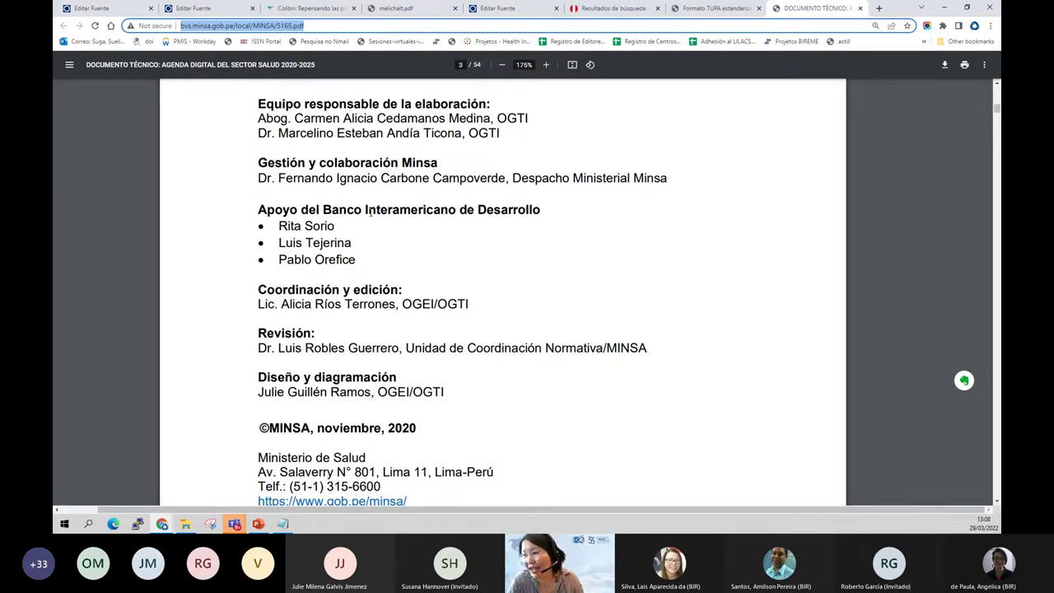
Return to the record indexed in LILACS and MINSAPERU, display its Metadatos and inspect the available Estado options without changing the value.
key(ctrl+2)
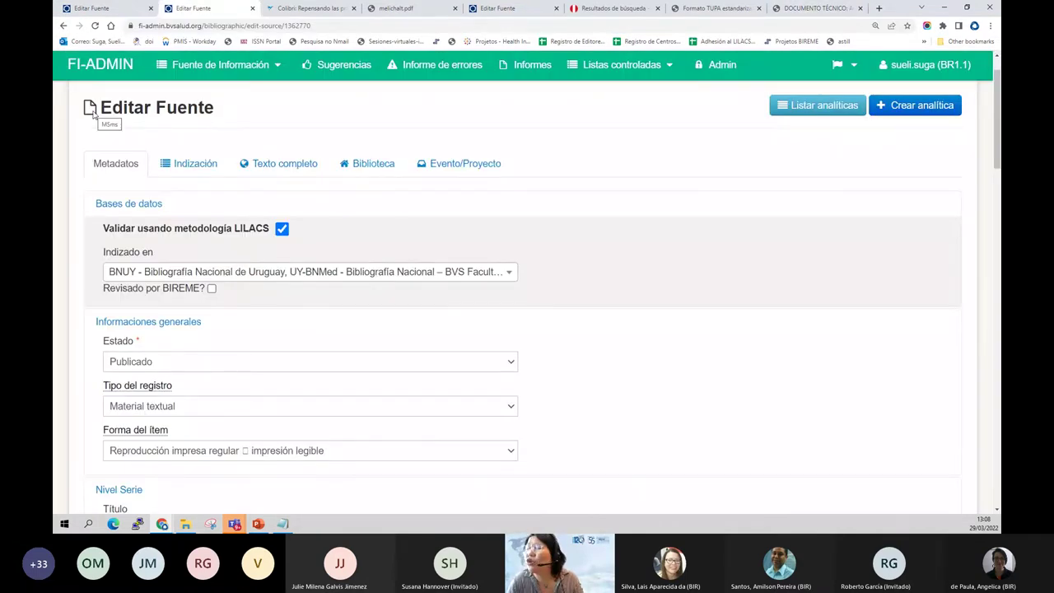
click(82, 9)
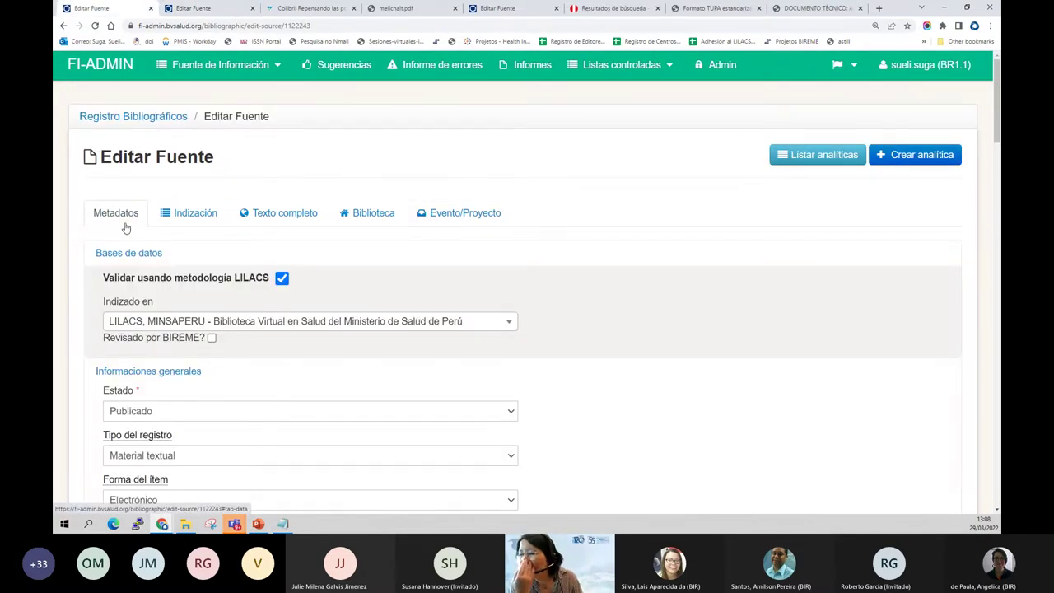
click(128, 228)
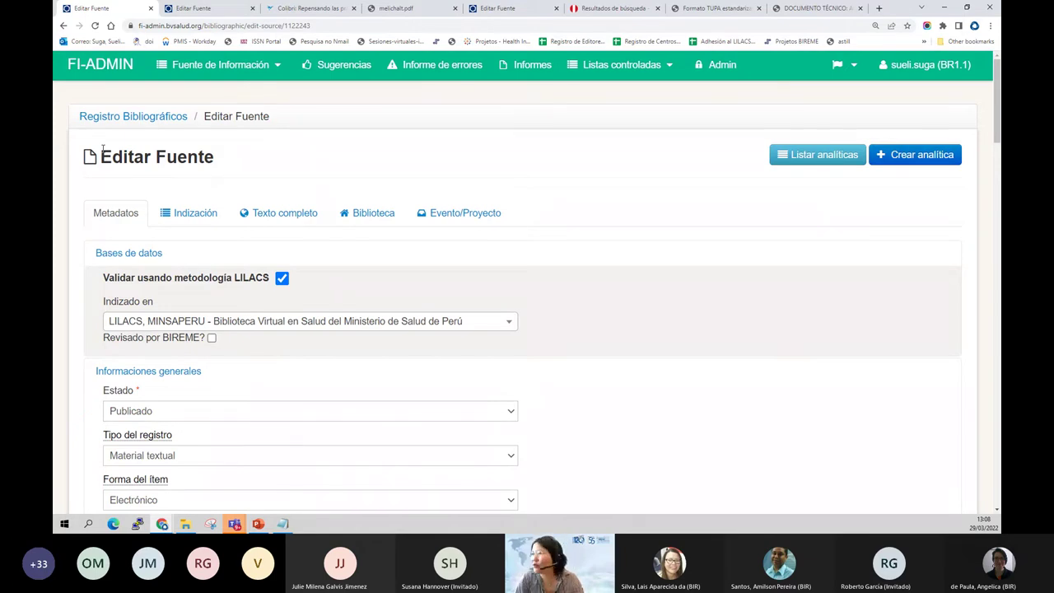
scroll(149, 194, down, 1)
click(132, 317)
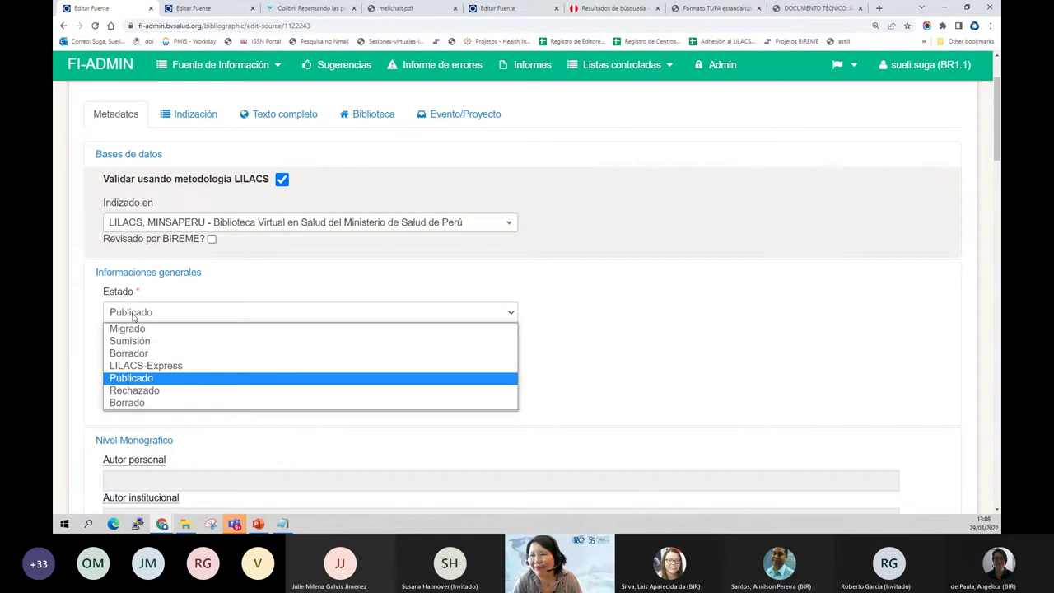
click(90, 213)
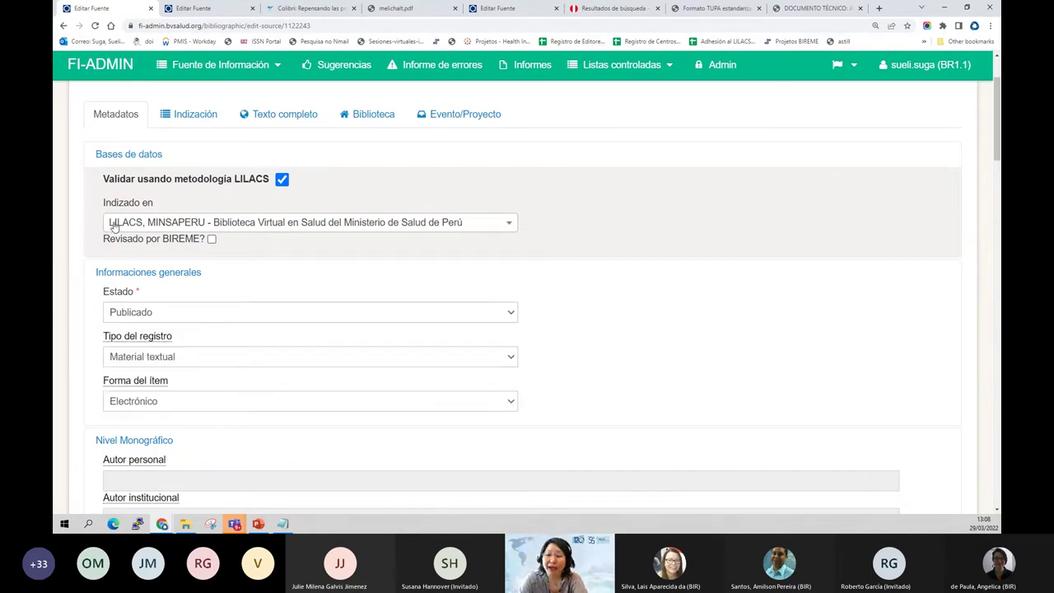